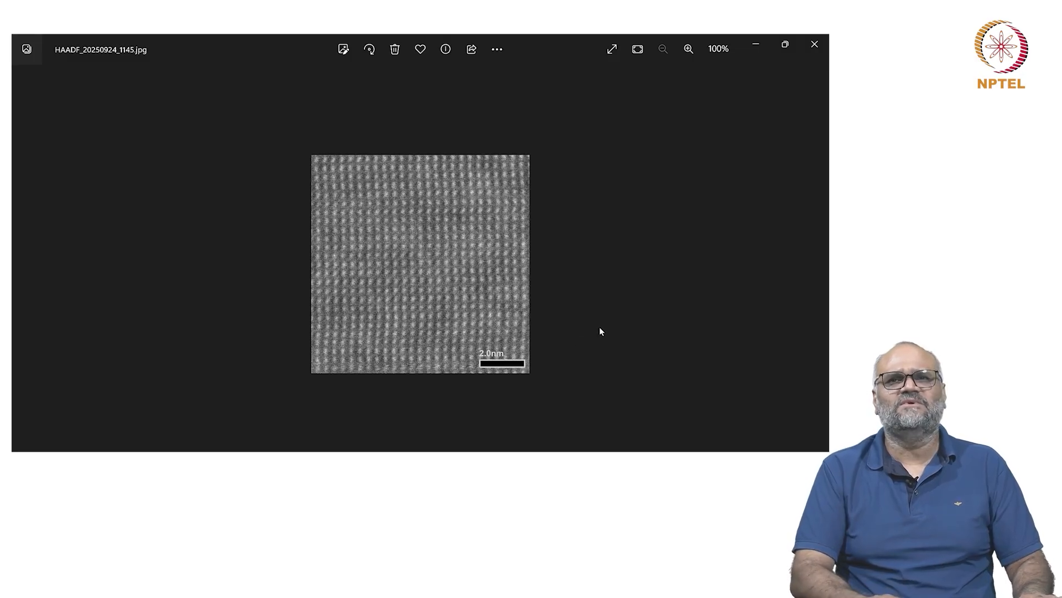
# View HAADF_20250822_1433.jpg, DriftCorrectionBaseImage_20250822_1433_smaller_area.tif and DriftCorrectionBaseImage_20250822_1433.jpg one after another.
pyautogui.moveTo(600, 330)
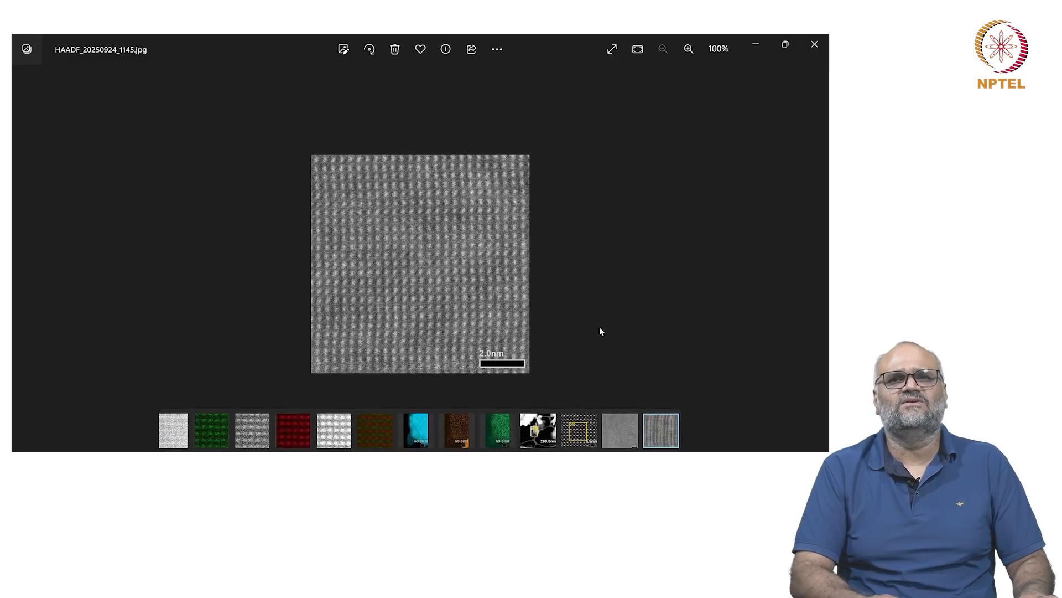
pyautogui.click(580, 430)
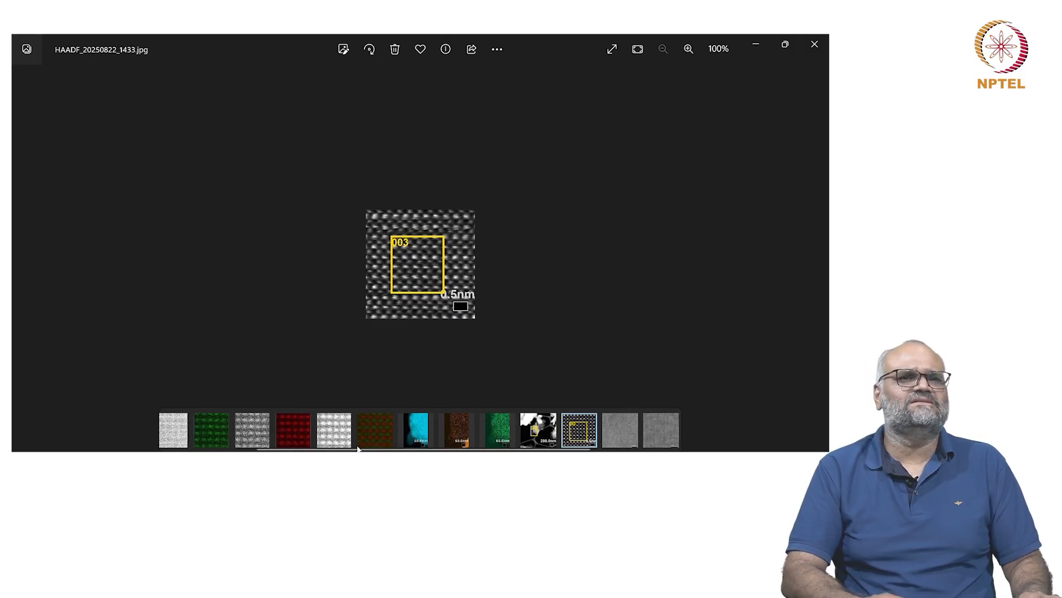
pyautogui.moveTo(356, 449); pyautogui.dragTo(233, 449)
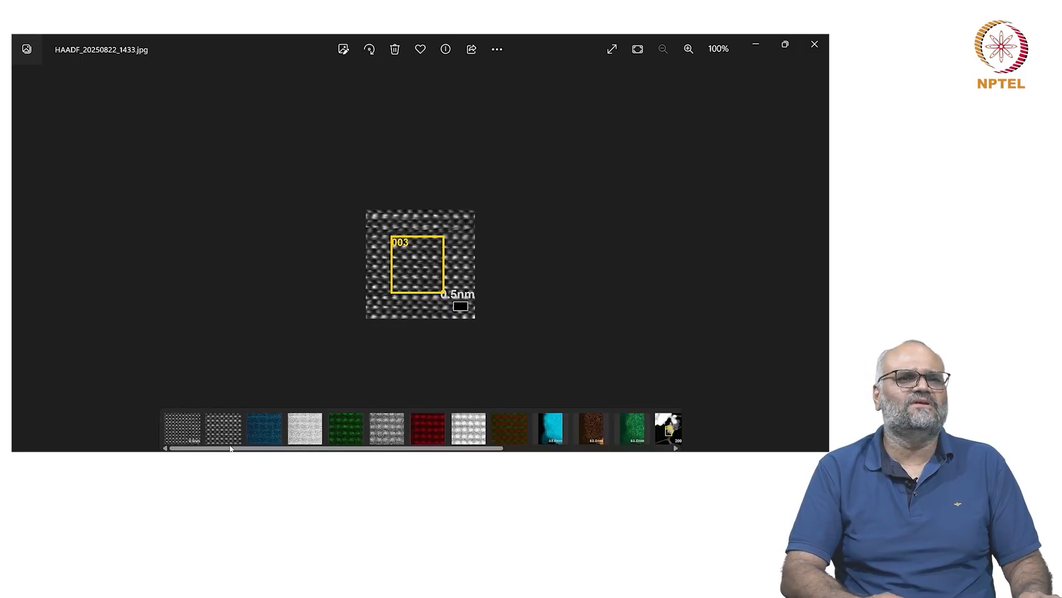
pyautogui.click(222, 423)
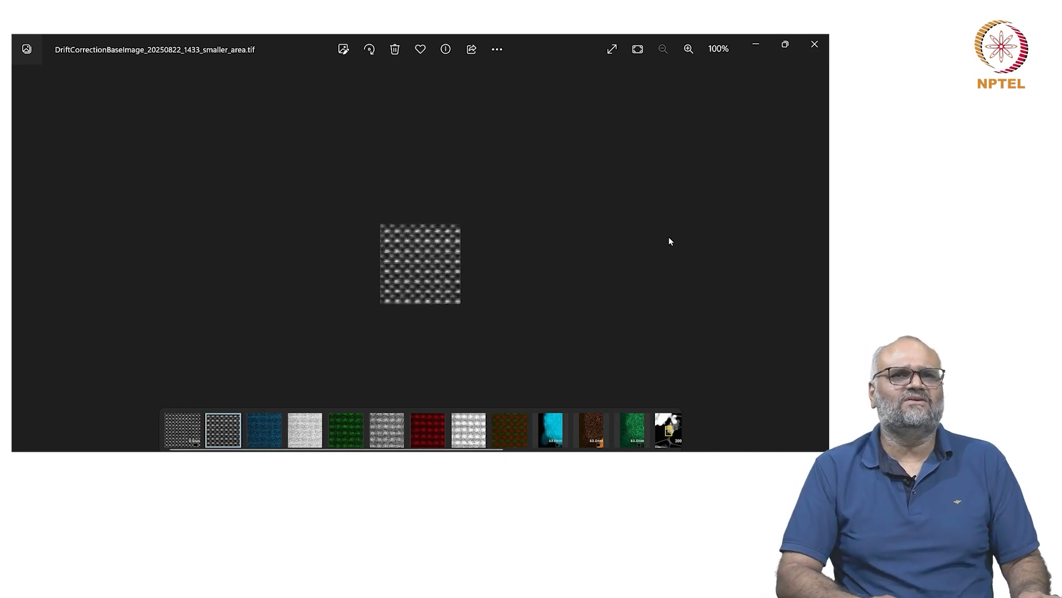
pyautogui.press('Left')
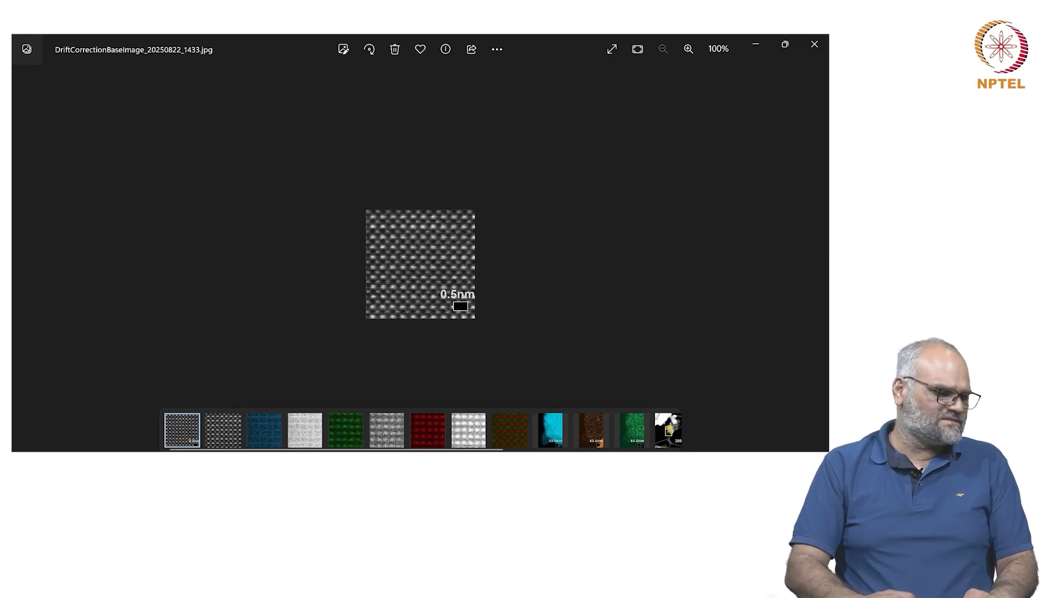
# Switch to DigitalMicrograph, reposition the Si 1M image window and resize it so the whole micrograph fits inside the workspace.
pyautogui.hotkey('alt', 'Tab')
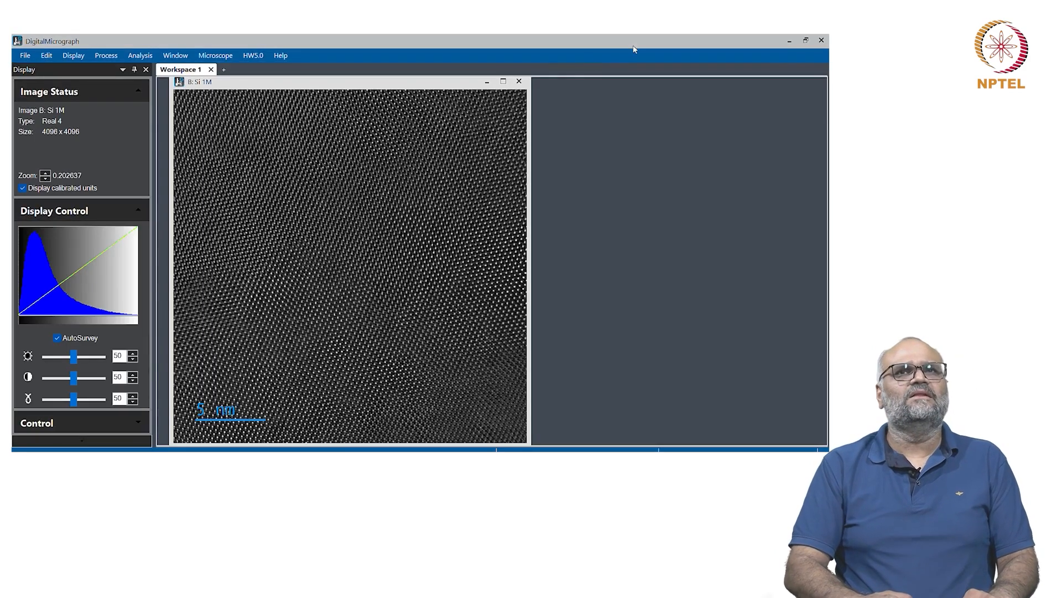
pyautogui.moveTo(355, 90); pyautogui.dragTo(383, 96)
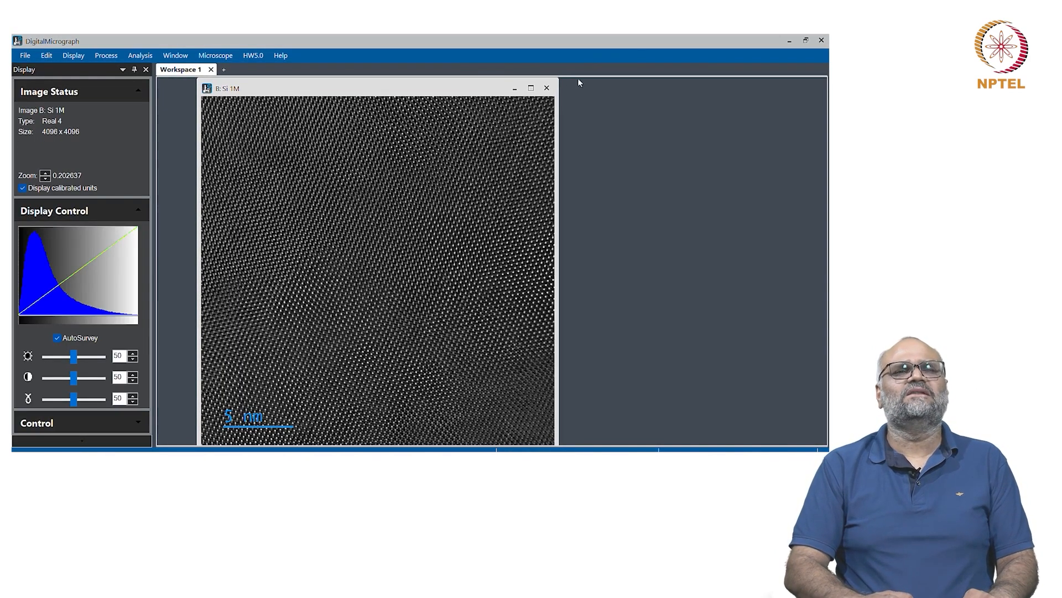
pyautogui.click(531, 88)
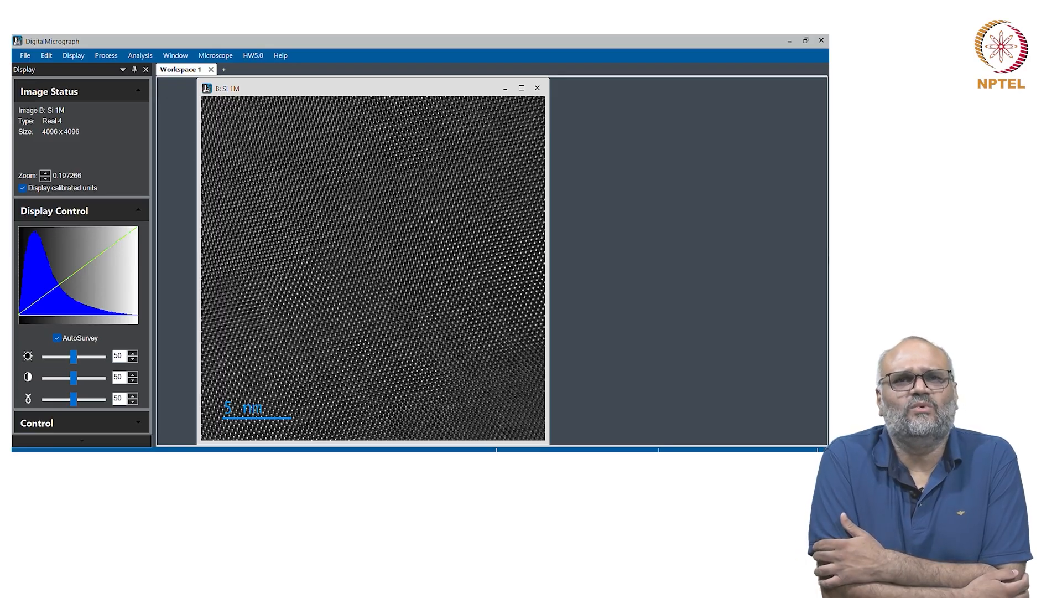
pyautogui.scroll(3, 404, 246)
pyautogui.scroll(-3, 404, 246)
pyautogui.scroll(-3, 448, 271)
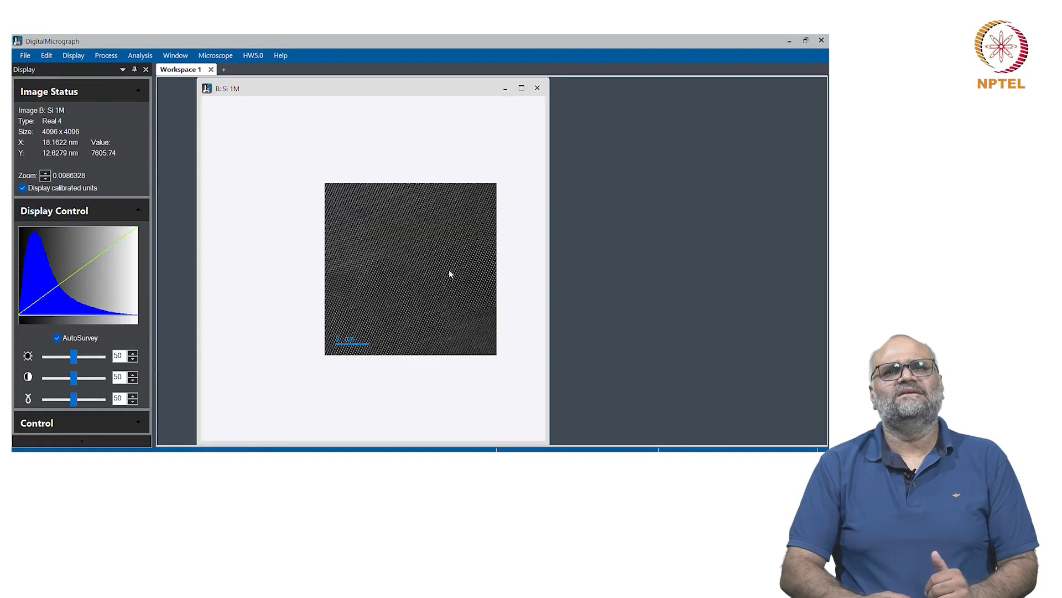
pyautogui.scroll(3, 450, 270)
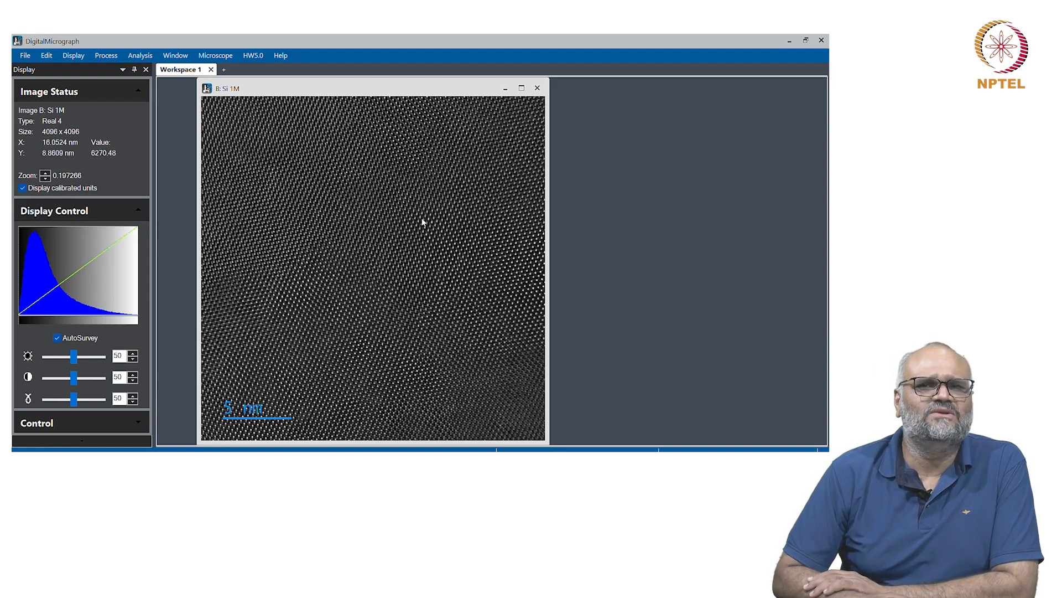
# Draw a diagonal line profile about 7.7 nm long from the Si 1M image's centre towards its lower right.
pyautogui.rightClick(422, 222)
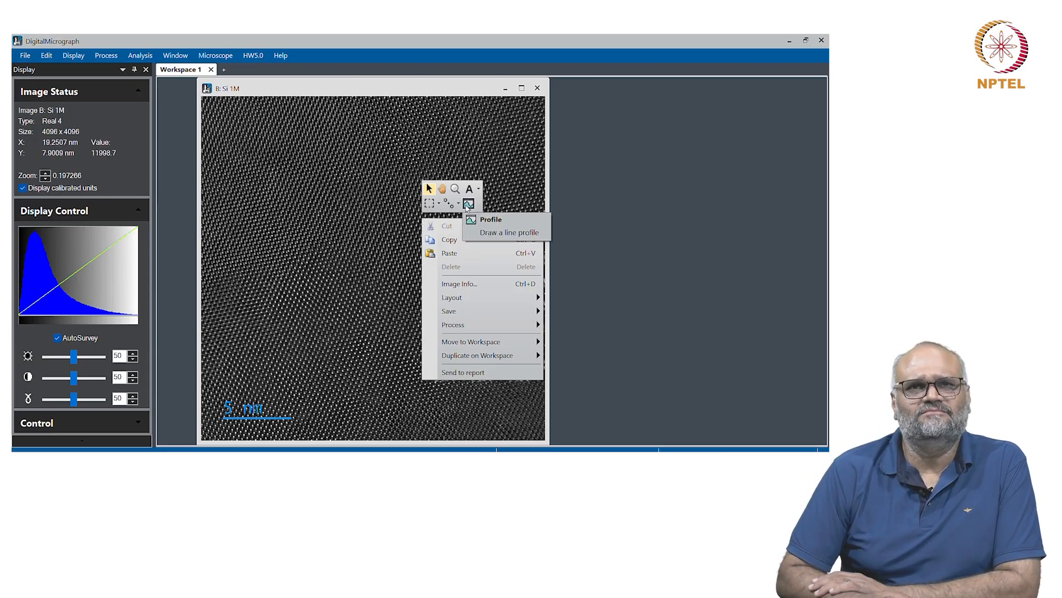
pyautogui.click(467, 205)
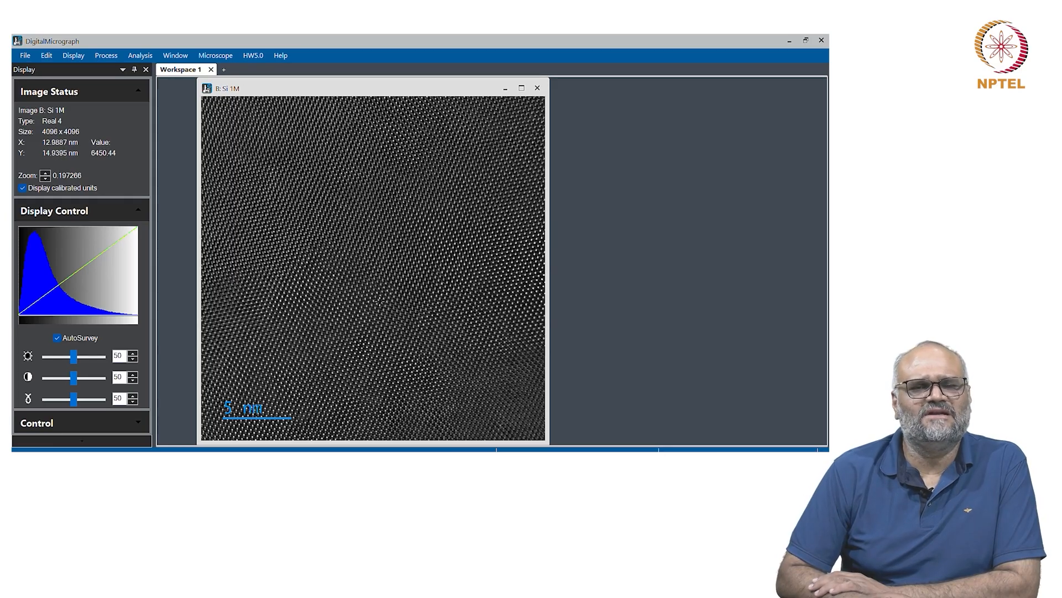
pyautogui.moveTo(379, 302); pyautogui.dragTo(460, 370)
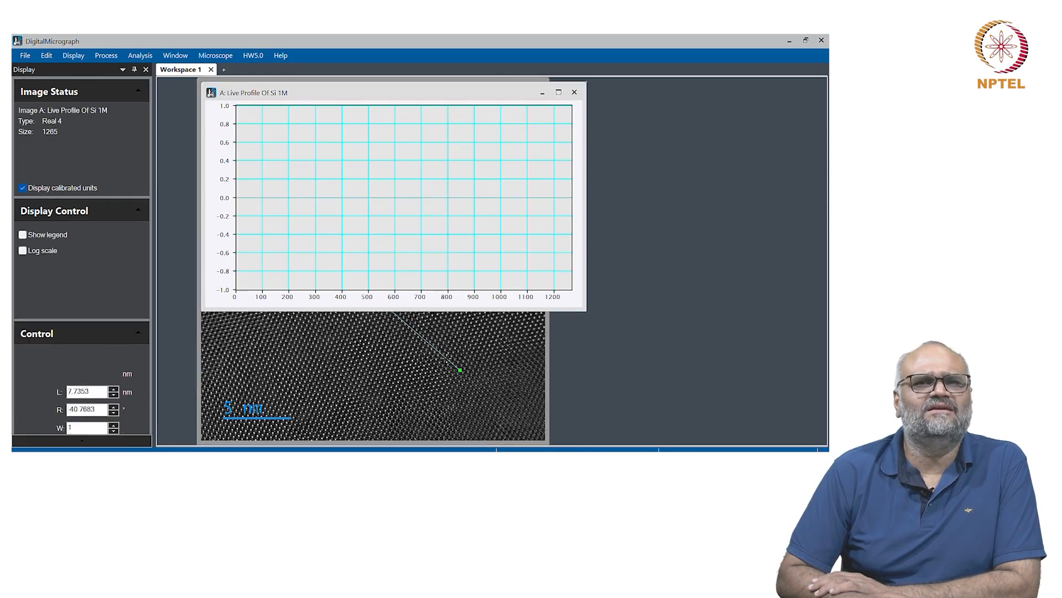
# Set the line profile's integration width to 10.
pyautogui.doubleClick(446, 359)
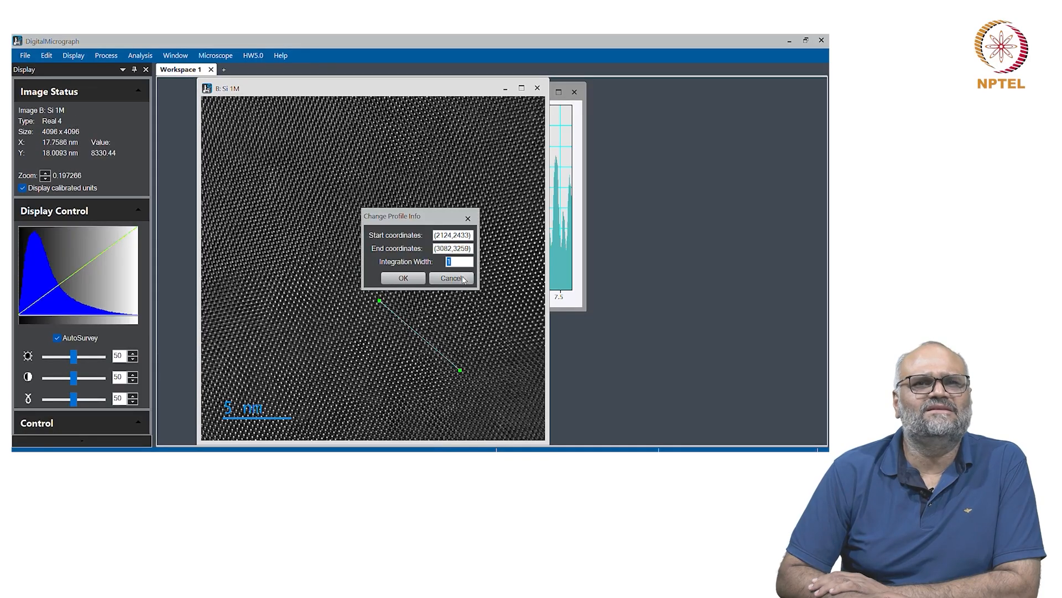
pyautogui.click(452, 262)
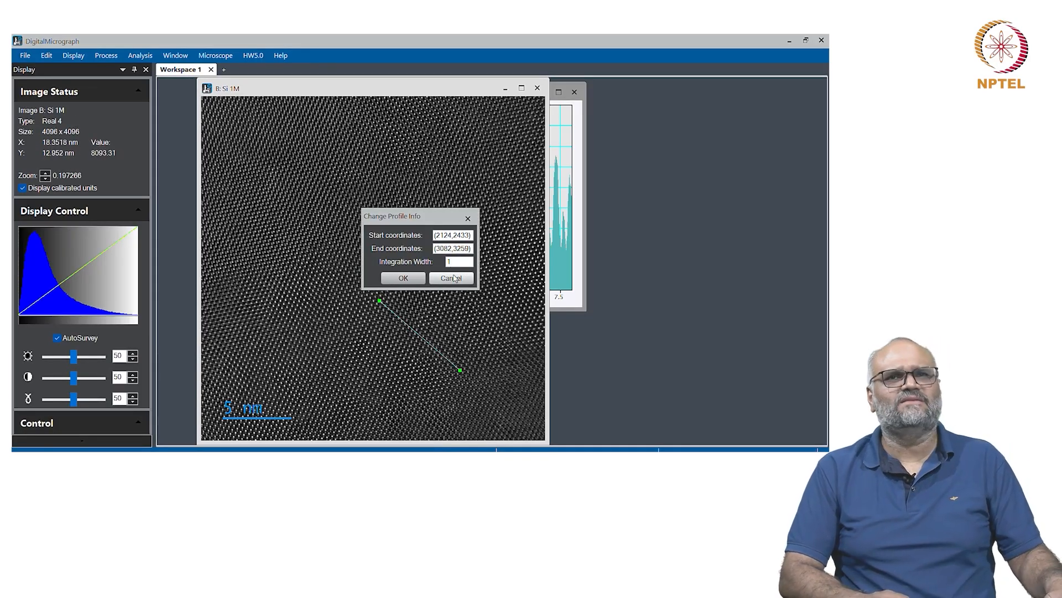
pyautogui.write('0')
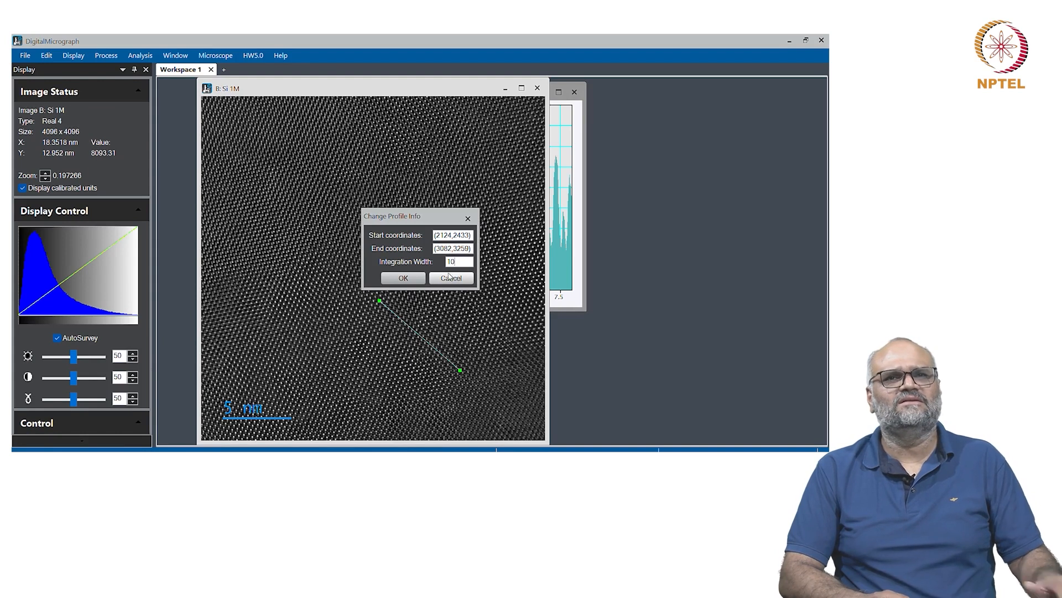
pyautogui.click(403, 278)
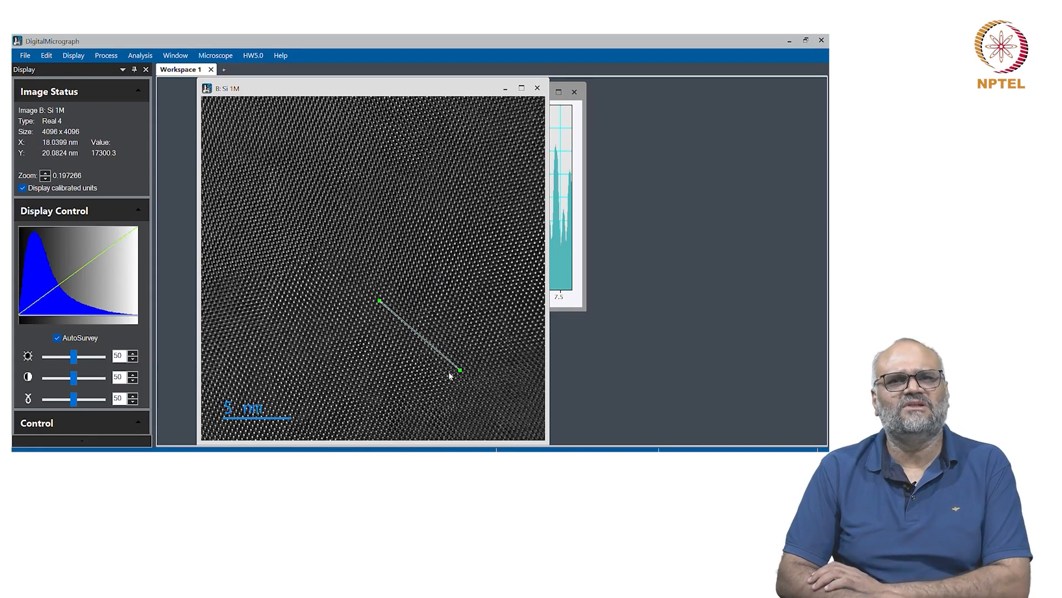
# Shift the profile line slightly downwards on the Si 1M image and fine-tune its start point.
pyautogui.moveTo(380, 300); pyautogui.dragTo(380, 304)
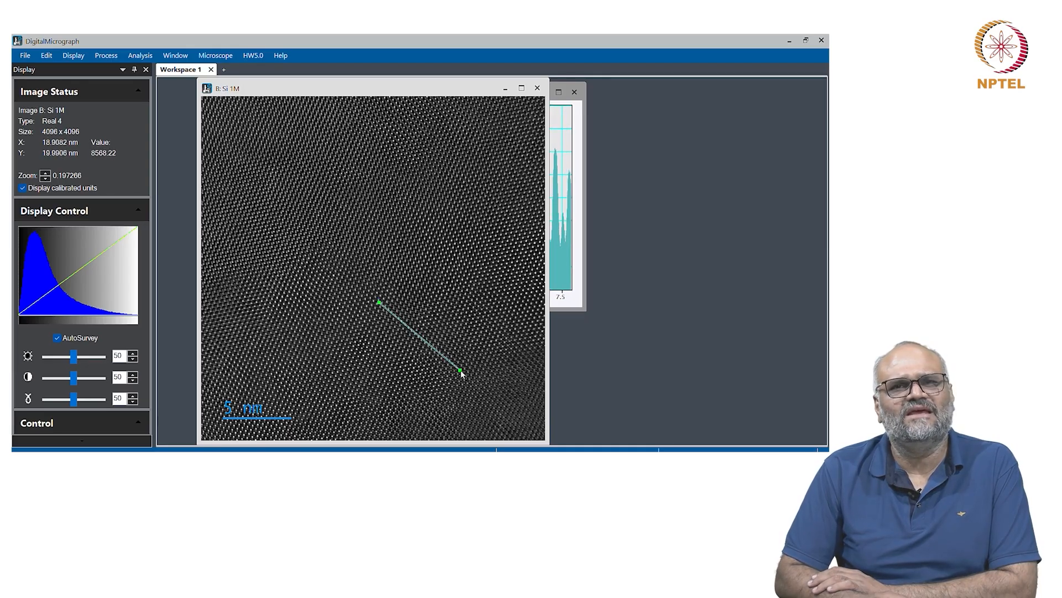
pyautogui.moveTo(460, 370); pyautogui.dragTo(442, 349)
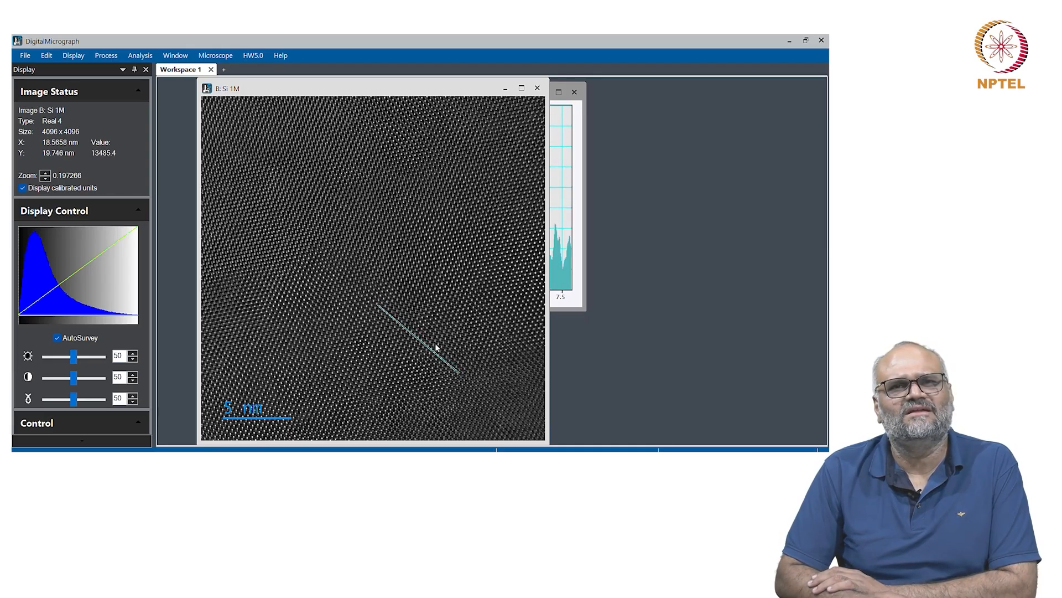
pyautogui.moveTo(378, 307); pyautogui.dragTo(380, 307)
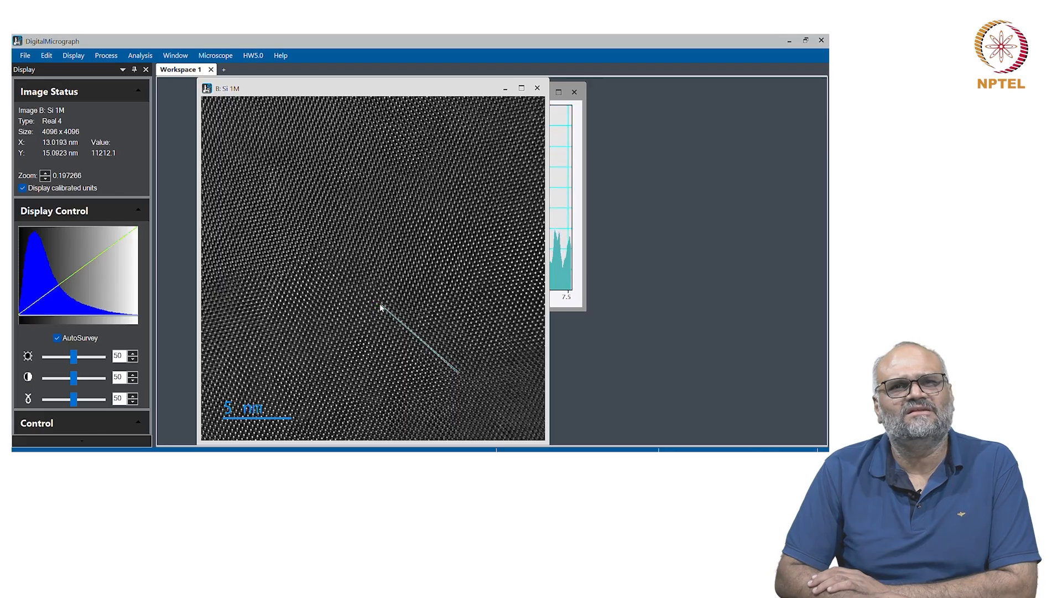
# Mark an interval about 2.95 nm wide across the peaks of the live profile, from about 2.30 to 5.25 nm.
pyautogui.click(580, 204)
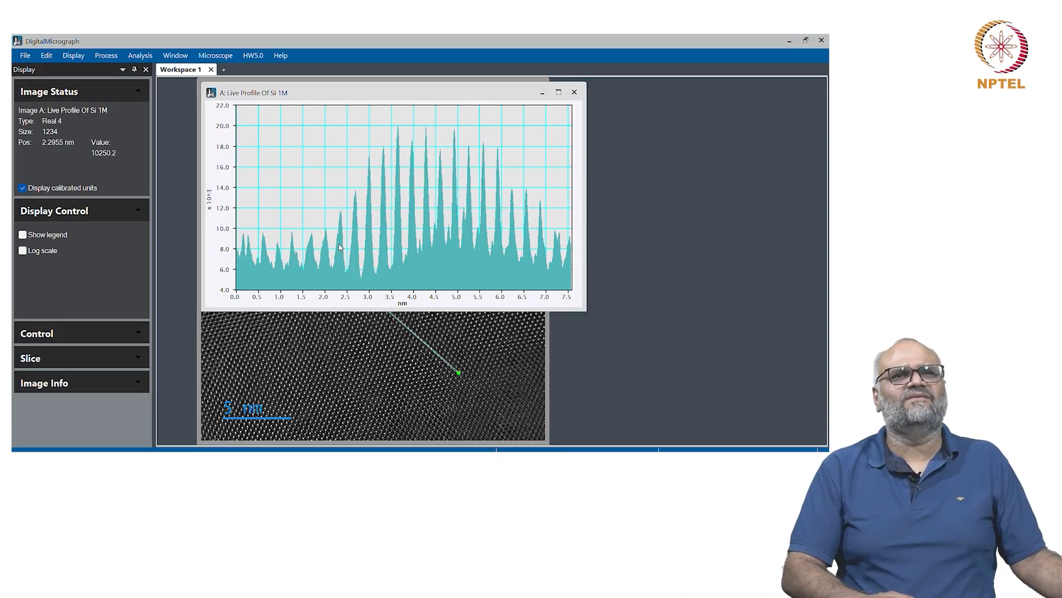
pyautogui.moveTo(340, 248); pyautogui.dragTo(430, 260)
pyautogui.moveTo(437, 263); pyautogui.dragTo(471, 269)
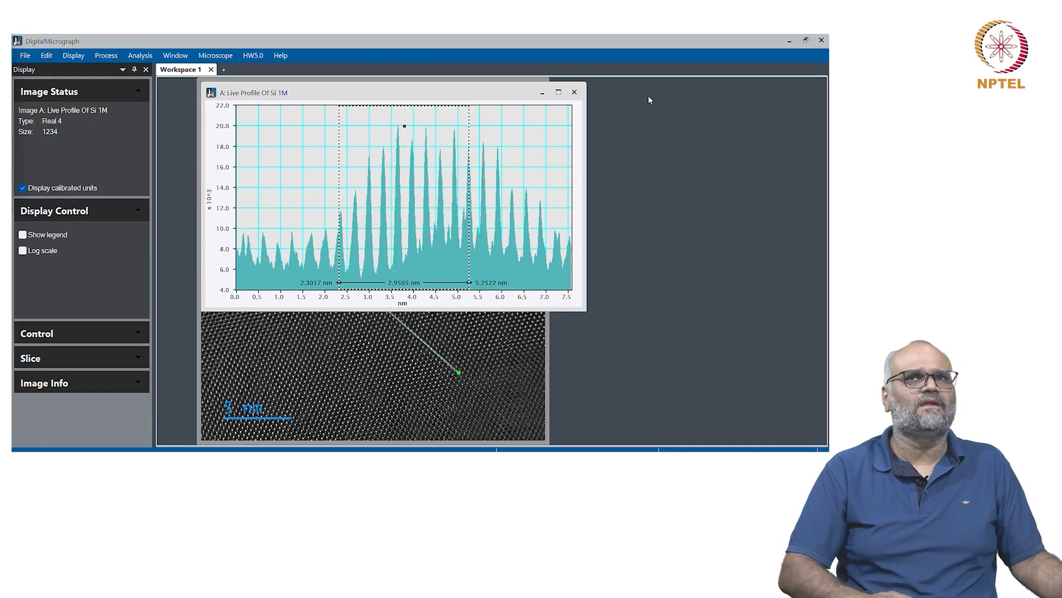
# Switch to the blank Excel workbook, enter the headings "Measured value" in A1 and "Iteration 1" in B1, and fit the column widths.
pyautogui.hotkey('alt', 'Tab')
pyautogui.moveTo(379, 226); pyautogui.dragTo(661, 36)
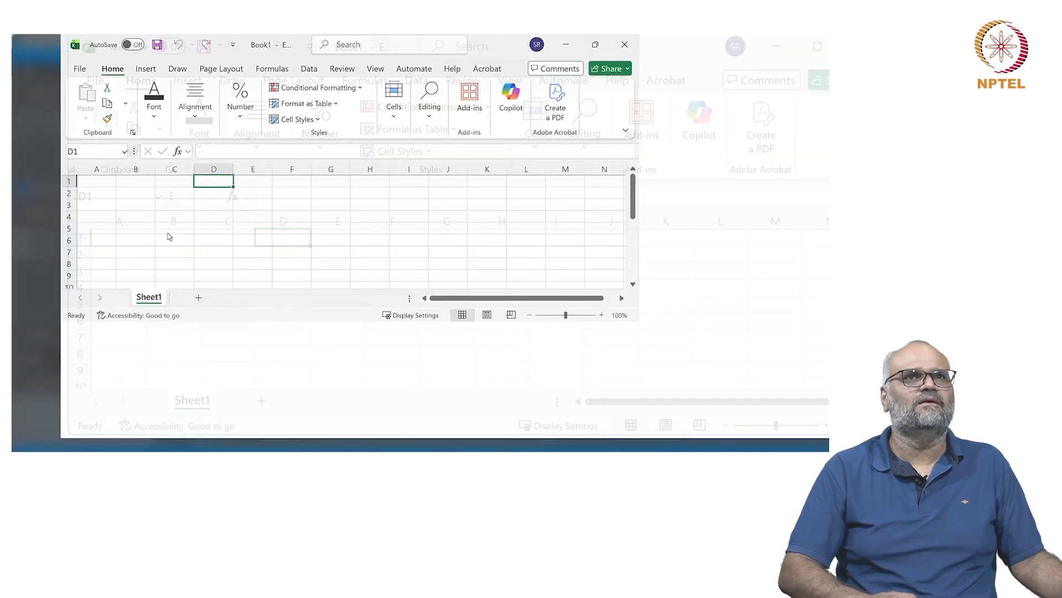
pyautogui.doubleClick(59, 189)
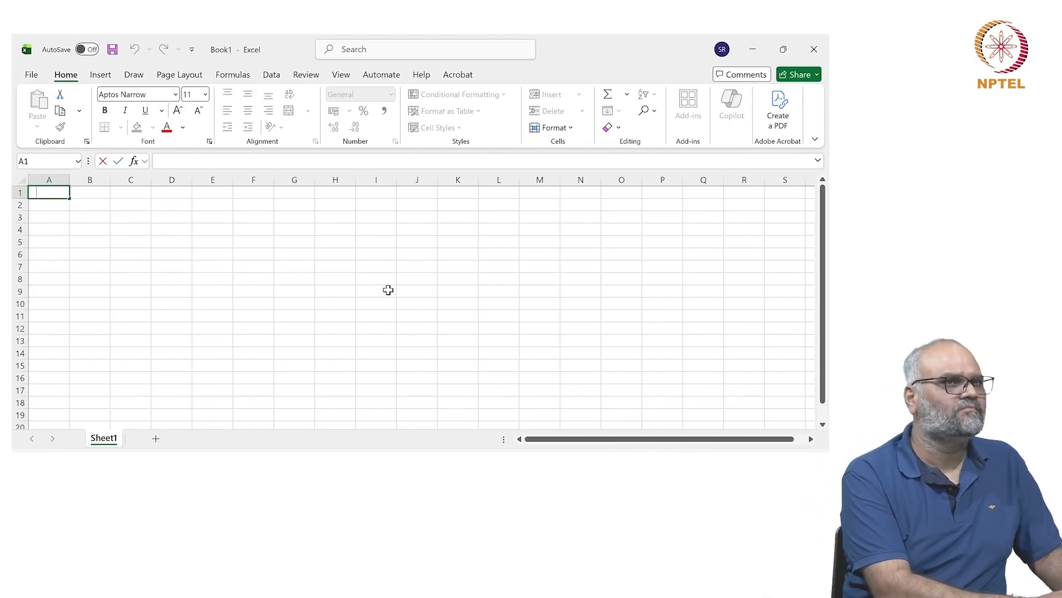
pyautogui.write('Measured')
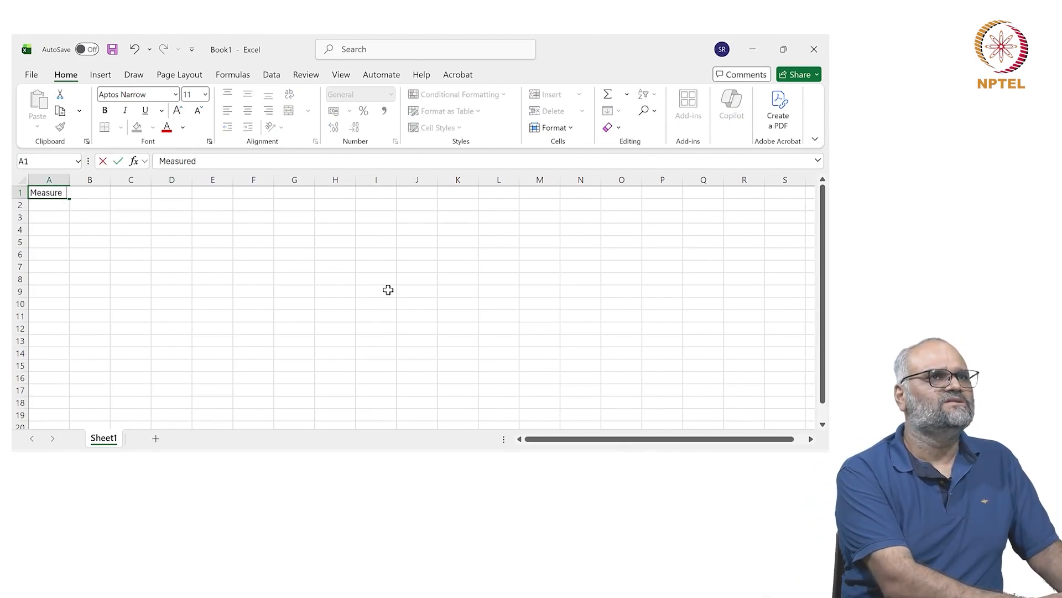
pyautogui.write(' value')
pyautogui.press('Tab')
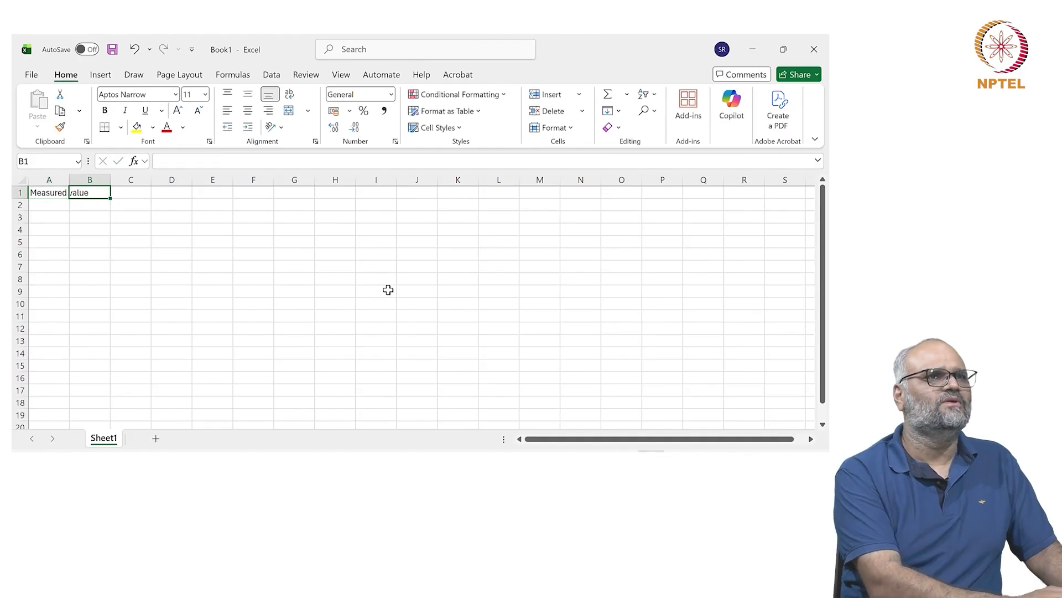
pyautogui.write('Iteration 1')
pyautogui.press('Return')
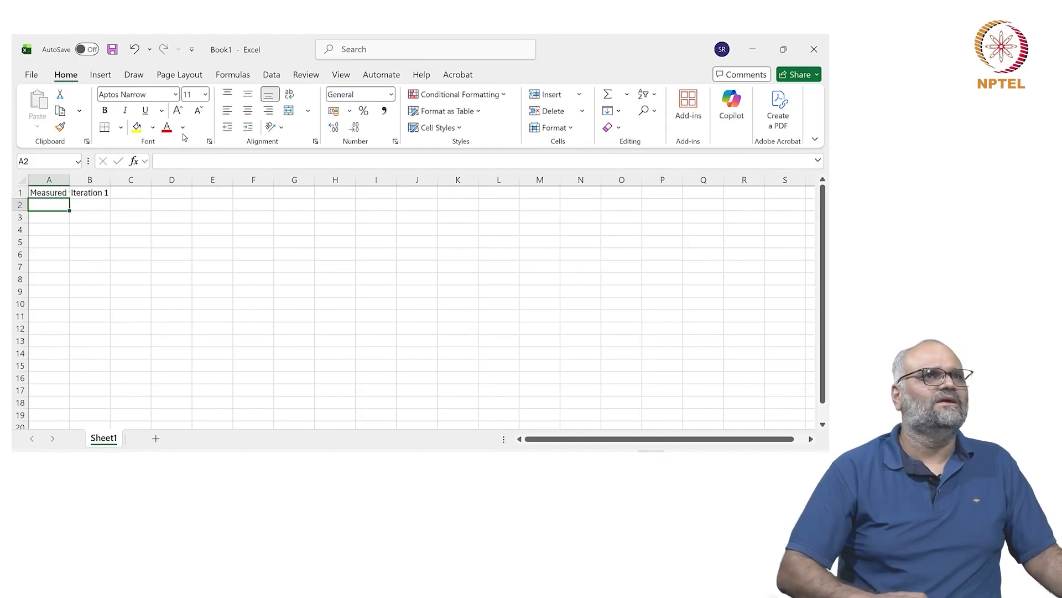
pyautogui.doubleClick(70, 177)
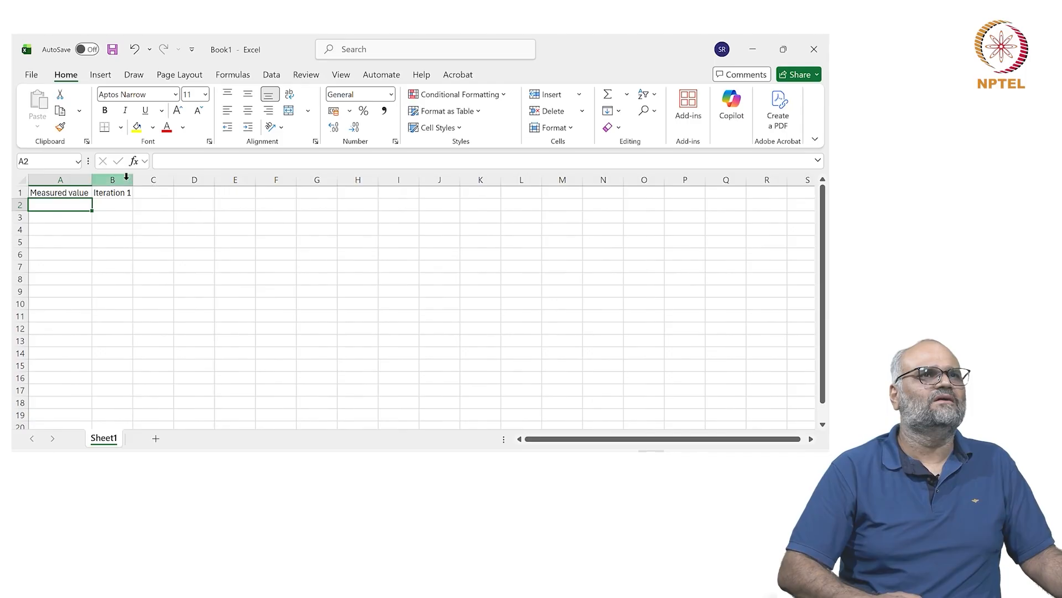
# Insert a column before Measured value, head it "S.no" and enter 1 as its first serial number.
pyautogui.click(59, 176)
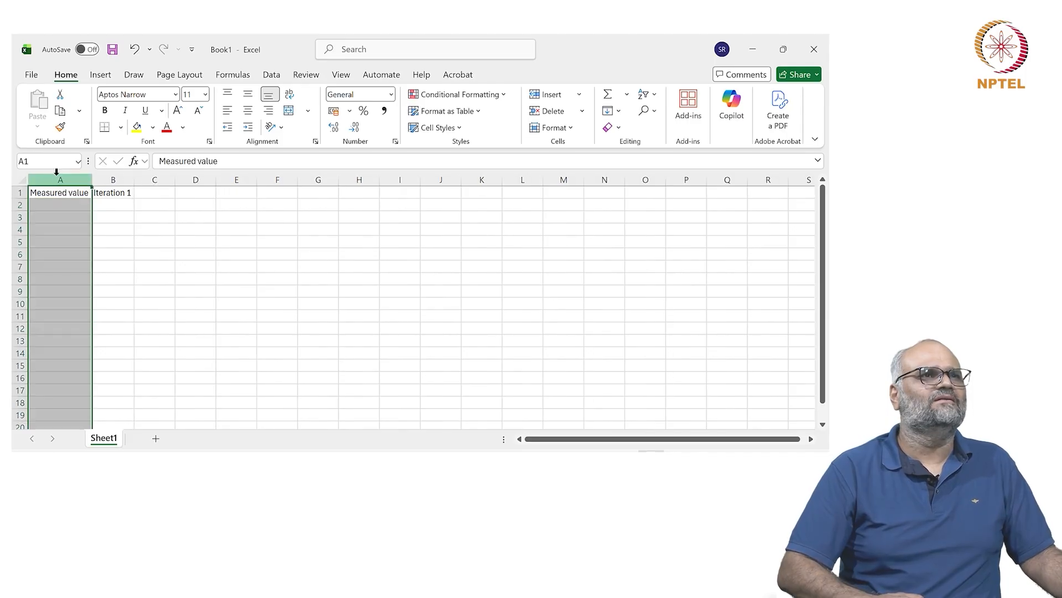
pyautogui.rightClick(57, 175)
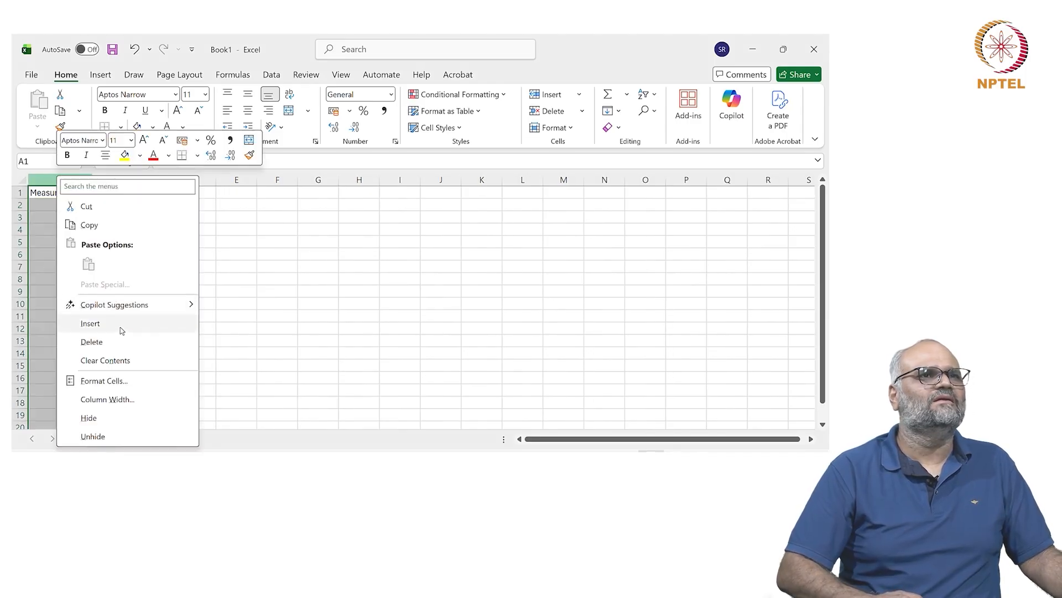
pyautogui.click(90, 323)
pyautogui.doubleClick(45, 192)
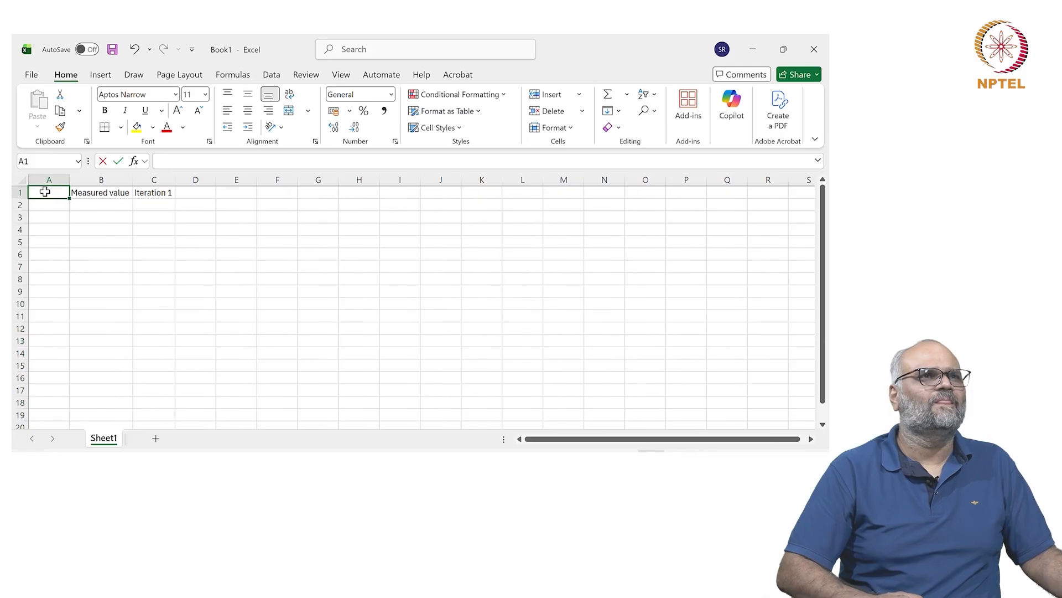
pyautogui.write('S.n')
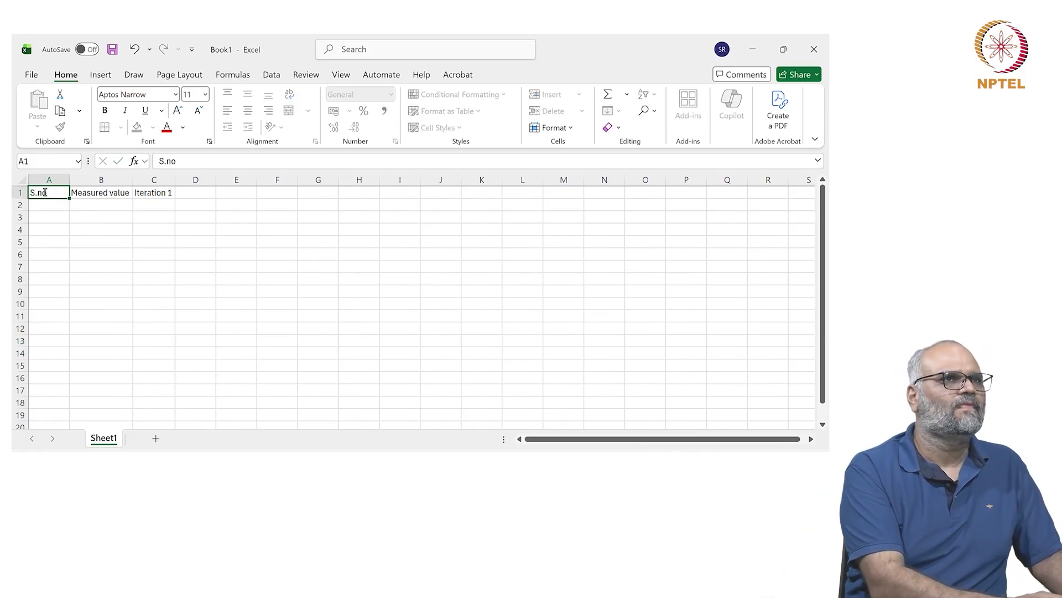
pyautogui.write('o')
pyautogui.press('Return')
pyautogui.write('1')
pyautogui.press('Tab')
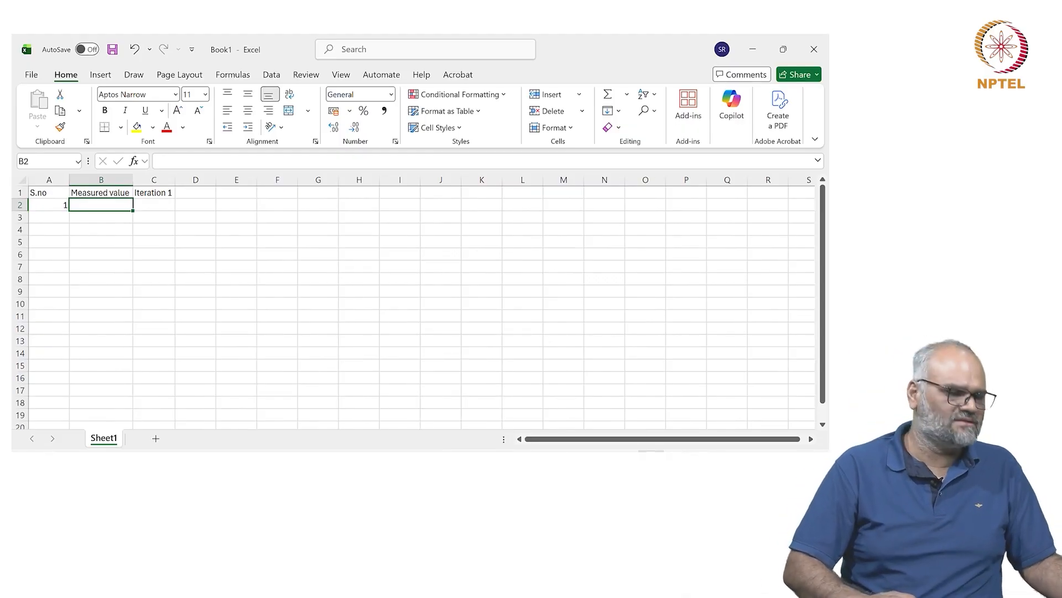
# Check the marked interval's width in the live profile and enter 2.9505 as the first measured value in B2.
pyautogui.moveTo(436, 465)
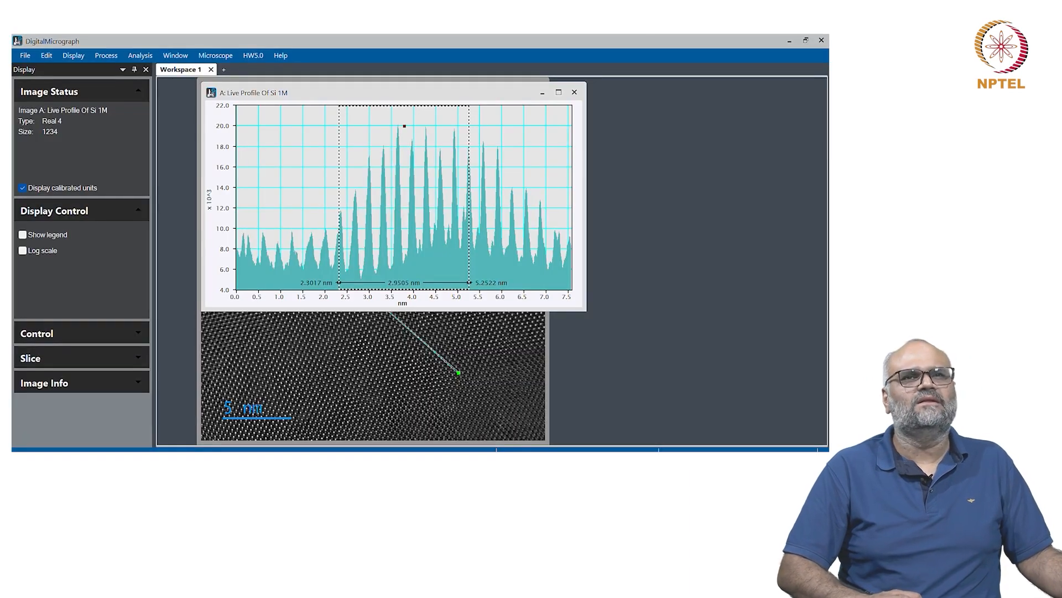
pyautogui.hotkey('alt', 'Tab')
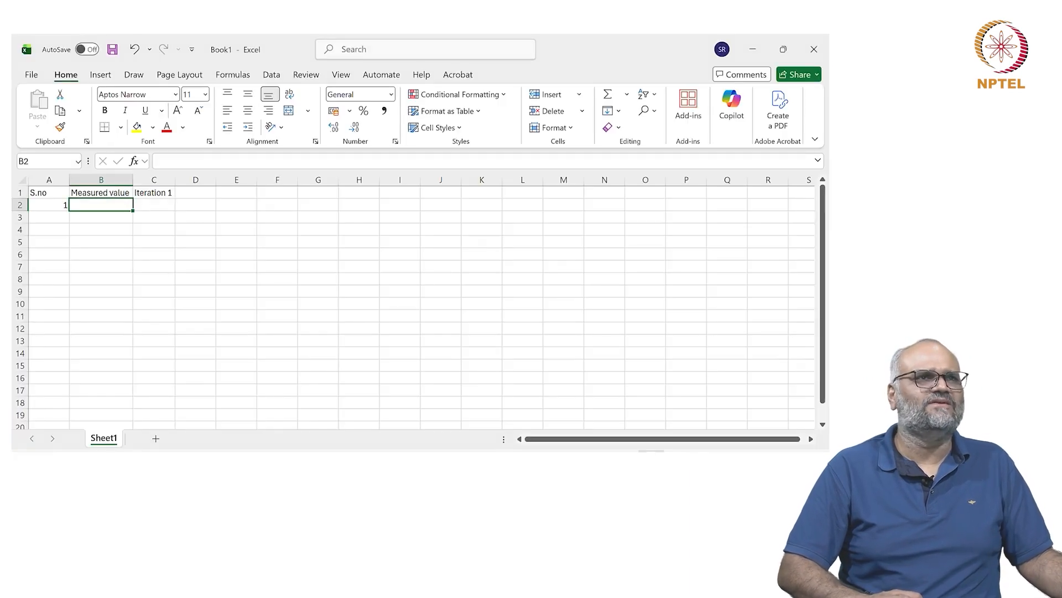
pyautogui.write('2.9505')
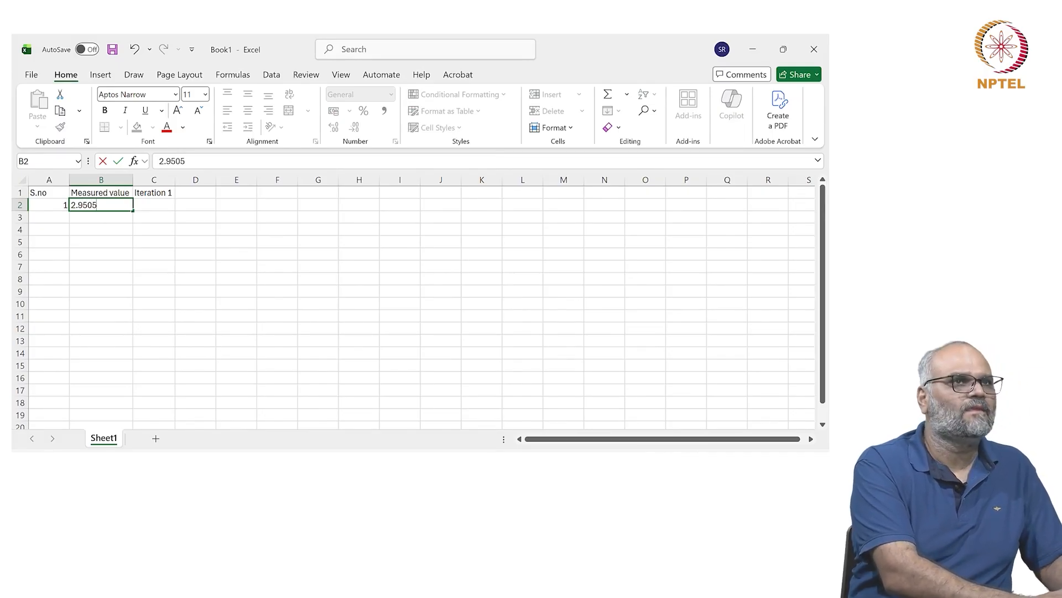
pyautogui.press('Left')
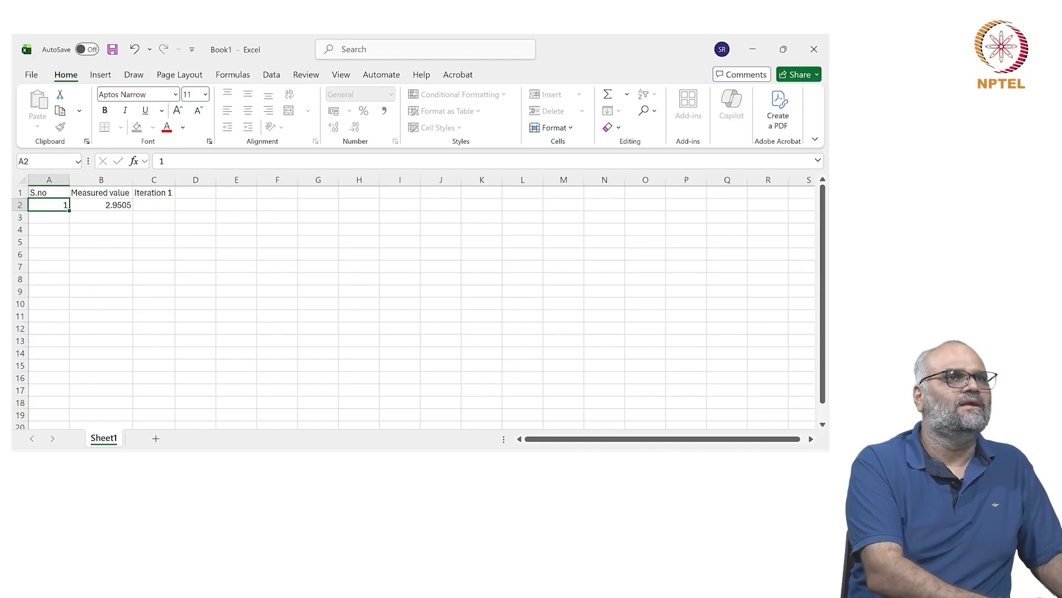
pyautogui.press('Right')
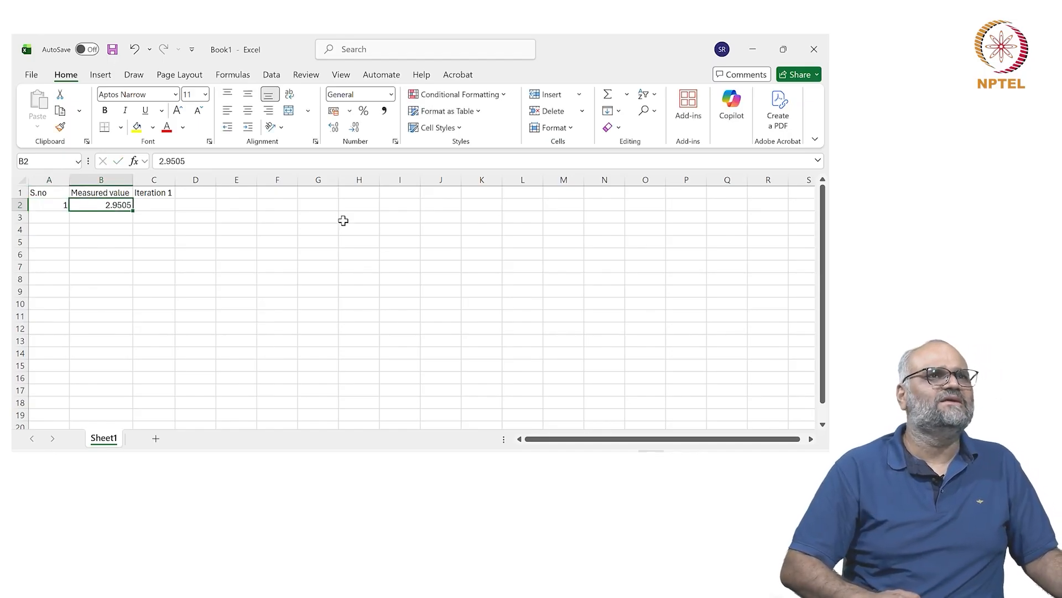
# Change the measured value in B2 to the formula =2.9505/10.
pyautogui.click(271, 161)
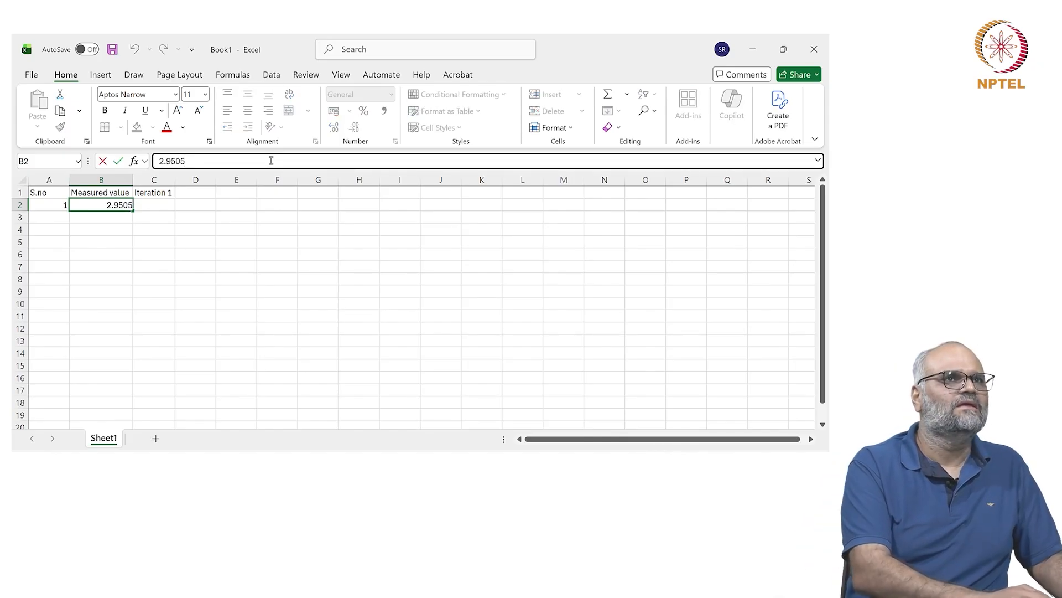
pyautogui.press('Home')
pyautogui.write('=')
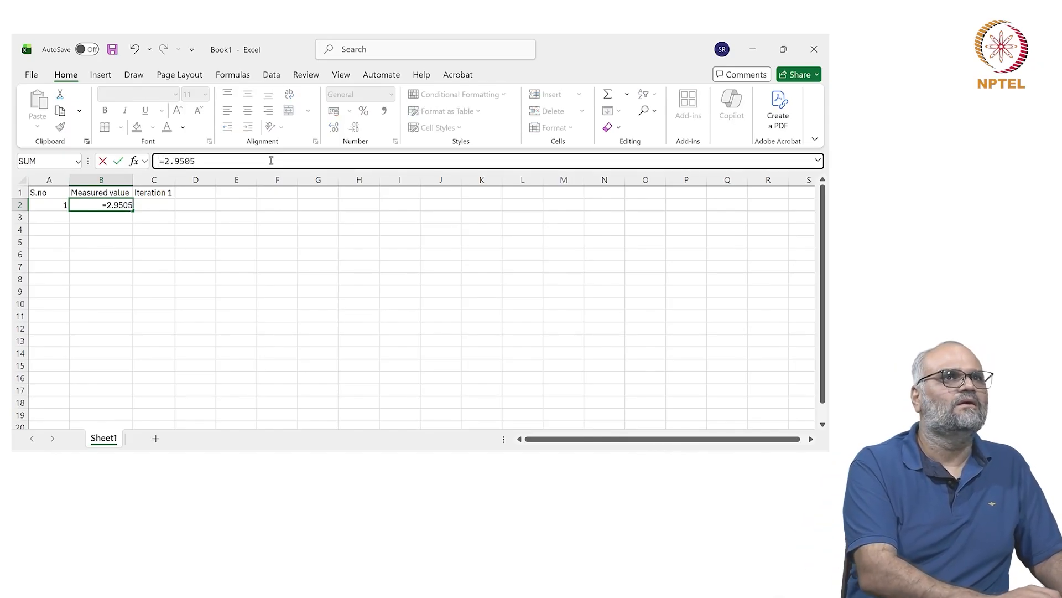
pyautogui.write('/10')
pyautogui.press('Return')
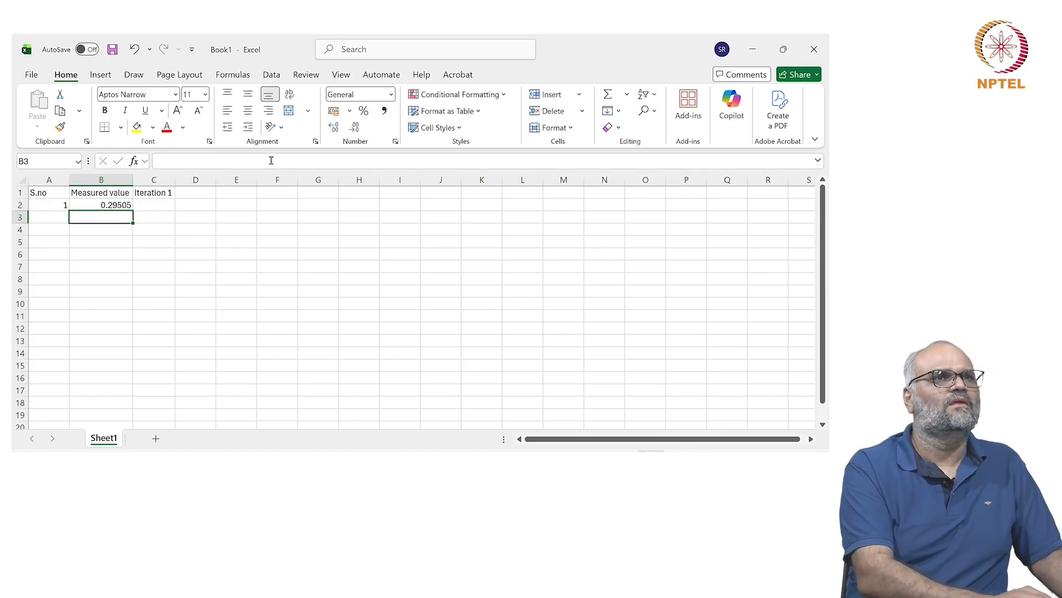
pyautogui.press('Up')
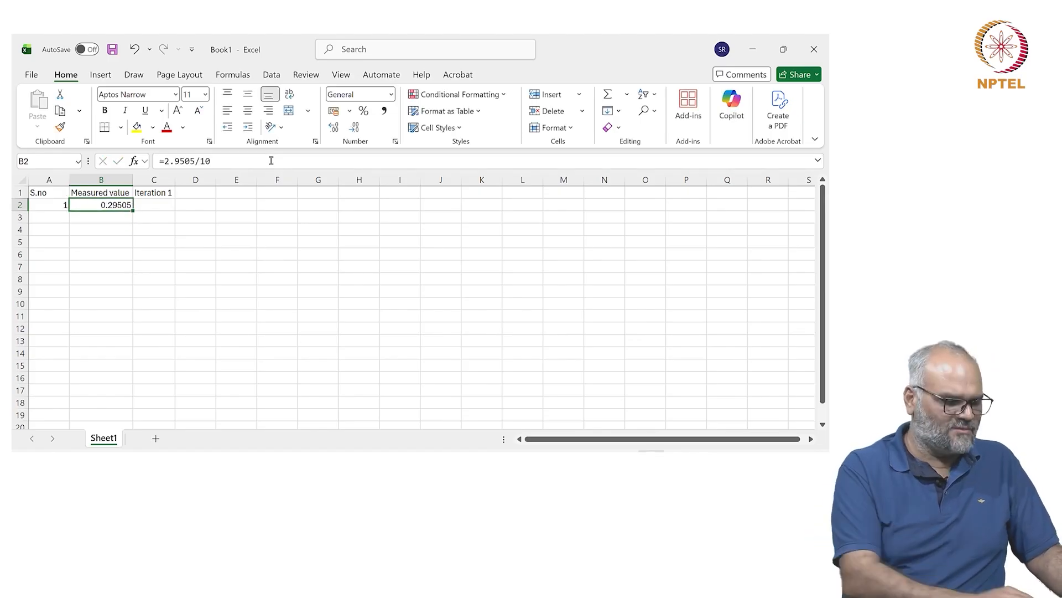
# Shorten the heading in C1 to "Iteration".
pyautogui.press('Right')
pyautogui.press('Up')
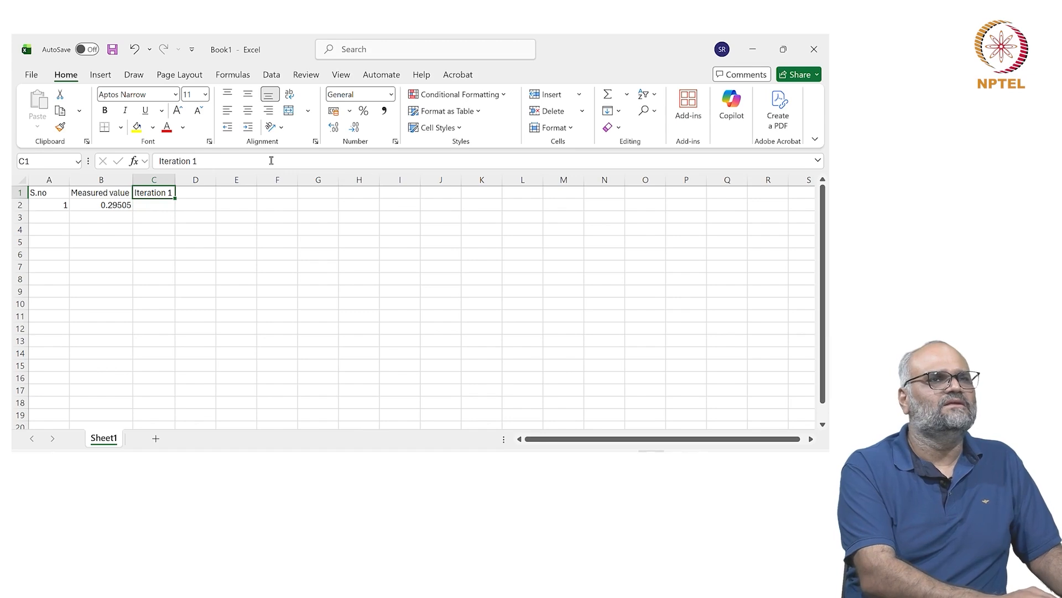
pyautogui.click(271, 161)
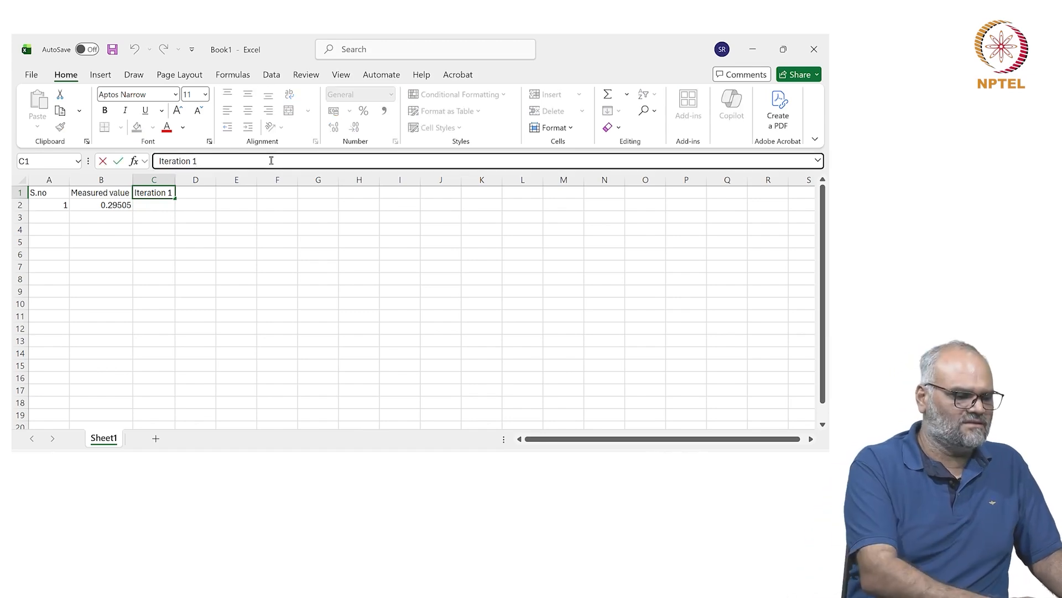
pyautogui.press('Return')
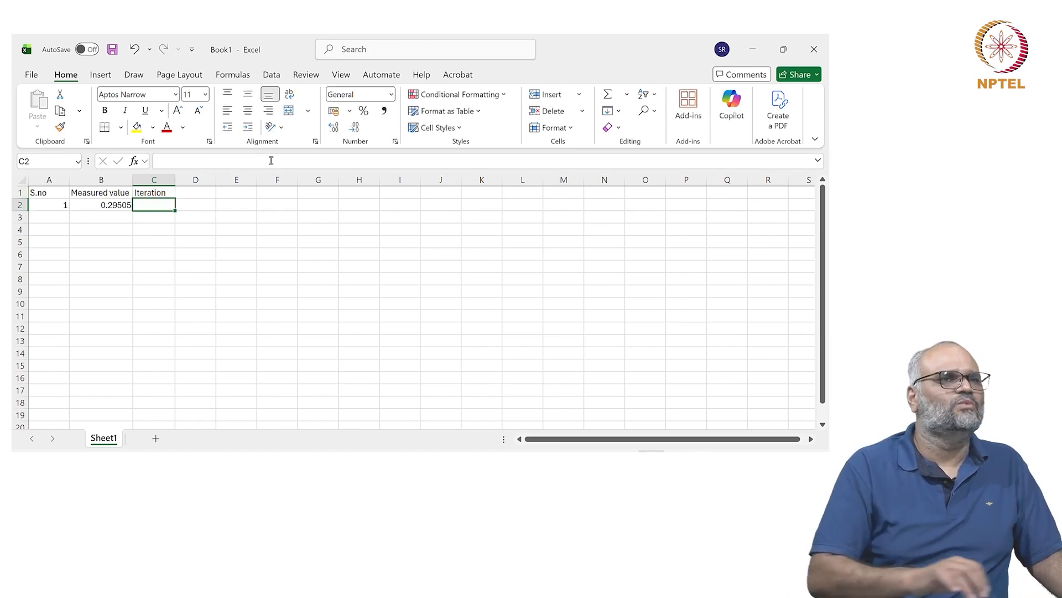
pyautogui.press('Up')
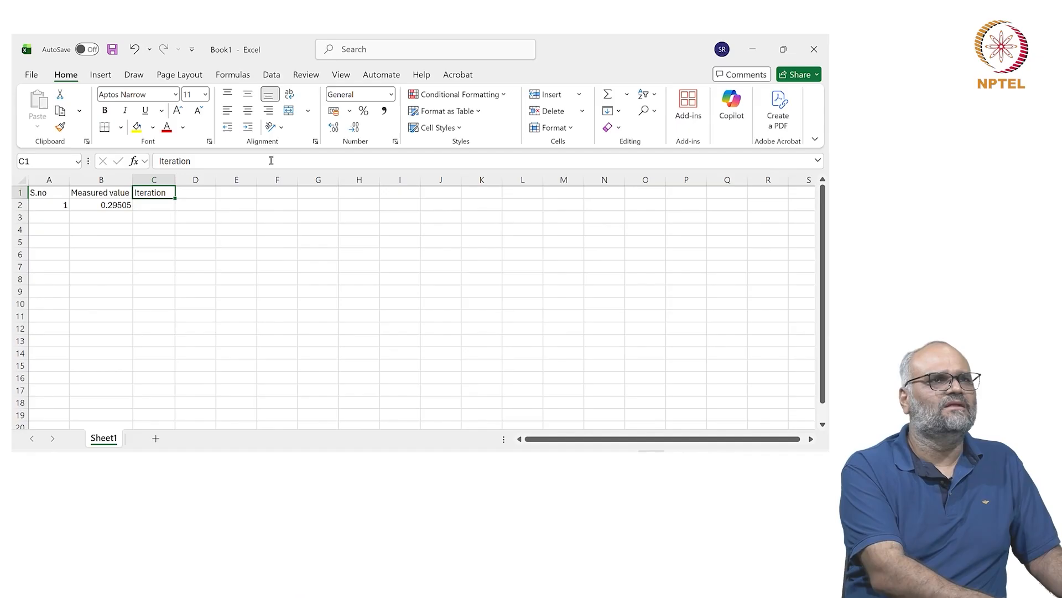
# Enter 2 as the next serial number in A3.
pyautogui.press('Down')
pyautogui.press('Left')
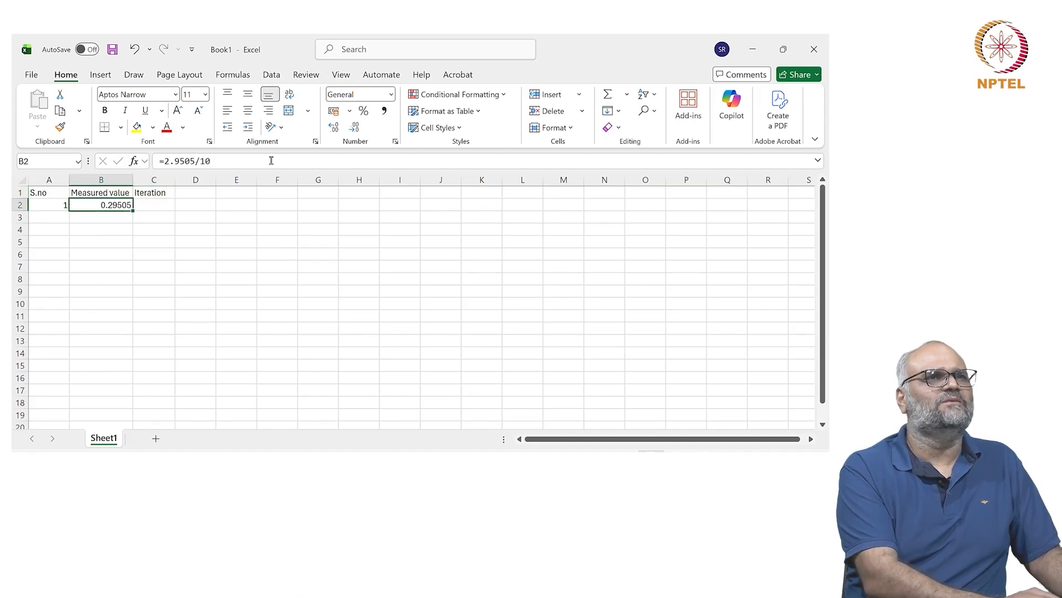
pyautogui.press('Down')
pyautogui.press('Left')
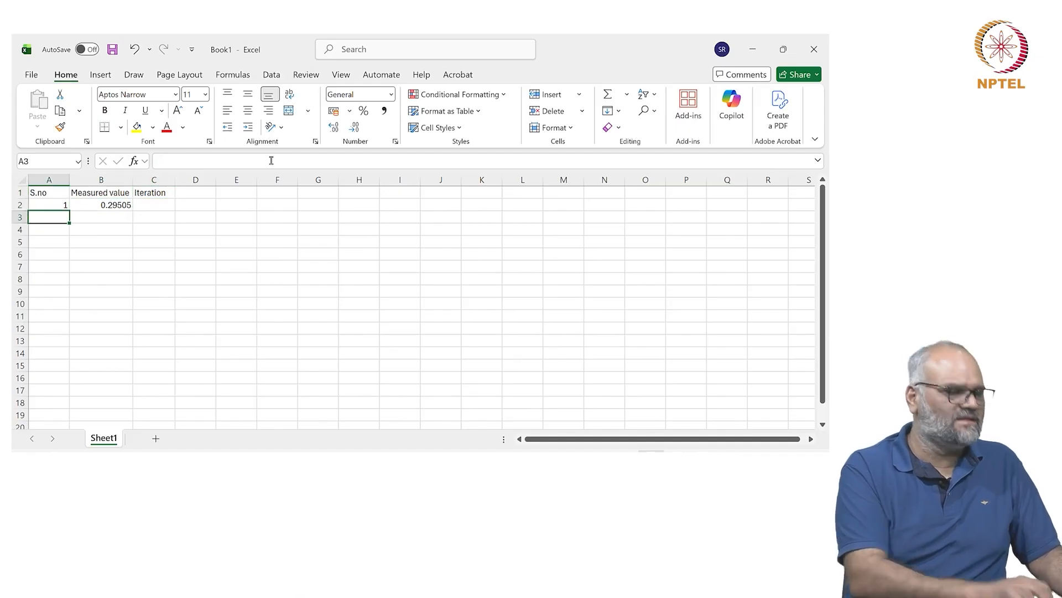
pyautogui.write('2')
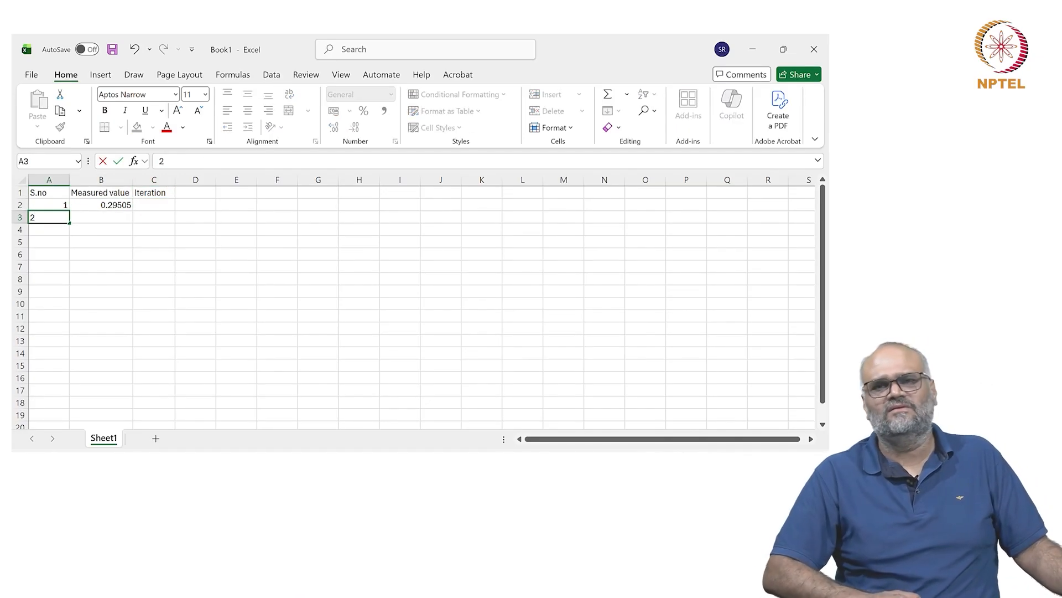
# Switch to DigitalMicrograph and close the existing live profile of the Si 1M image.
pyautogui.hotkey('alt', 'Tab')
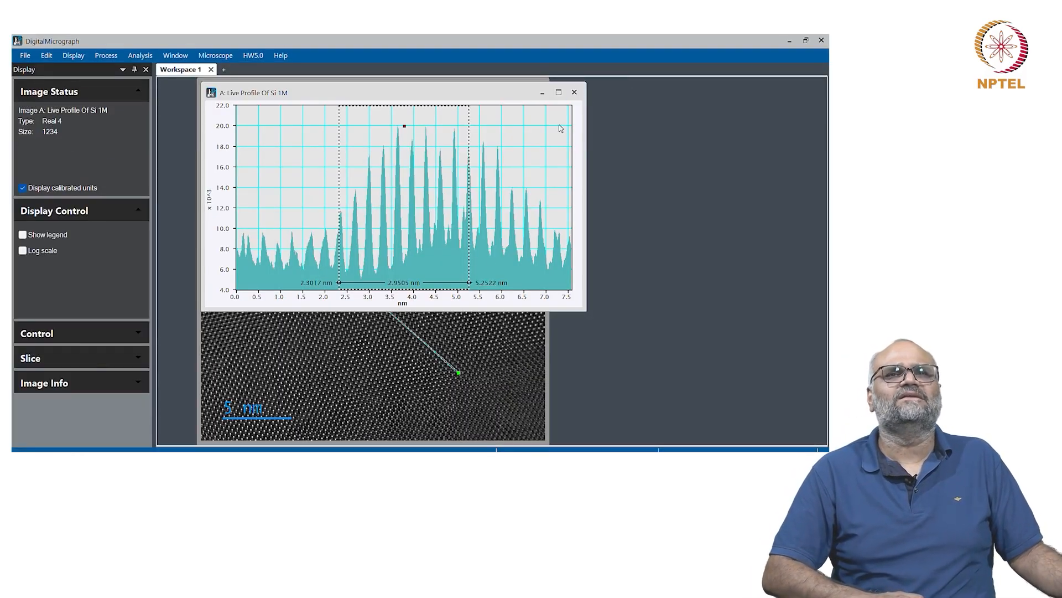
pyautogui.click(574, 92)
pyautogui.click(425, 286)
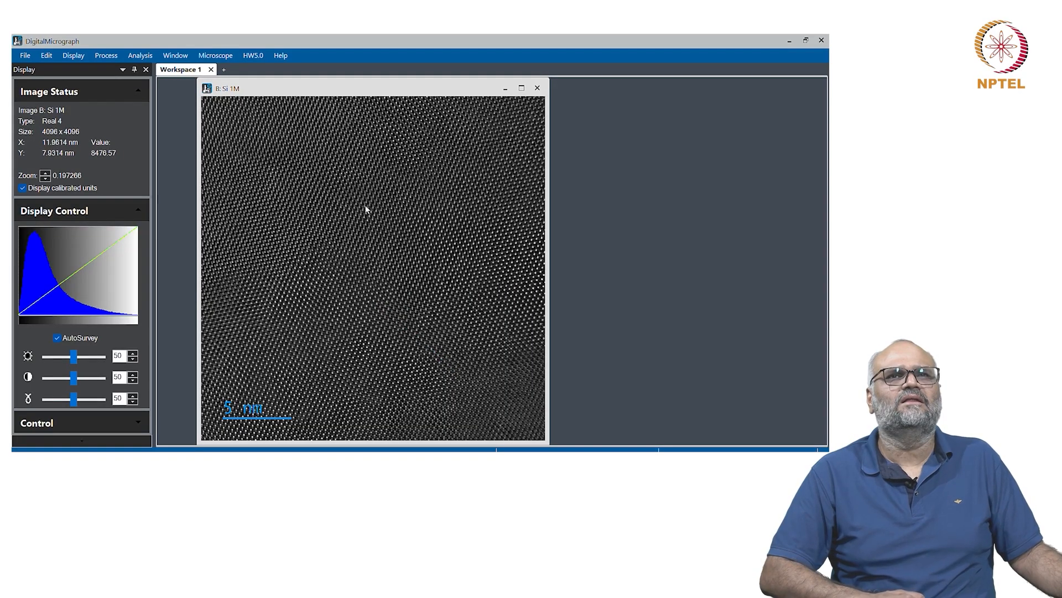
# Draw a new diagonal line profile near the Si 1M image's centre and mark a 2.95 nm interval from about 1.06 to 4.01 nm.
pyautogui.rightClick(365, 218)
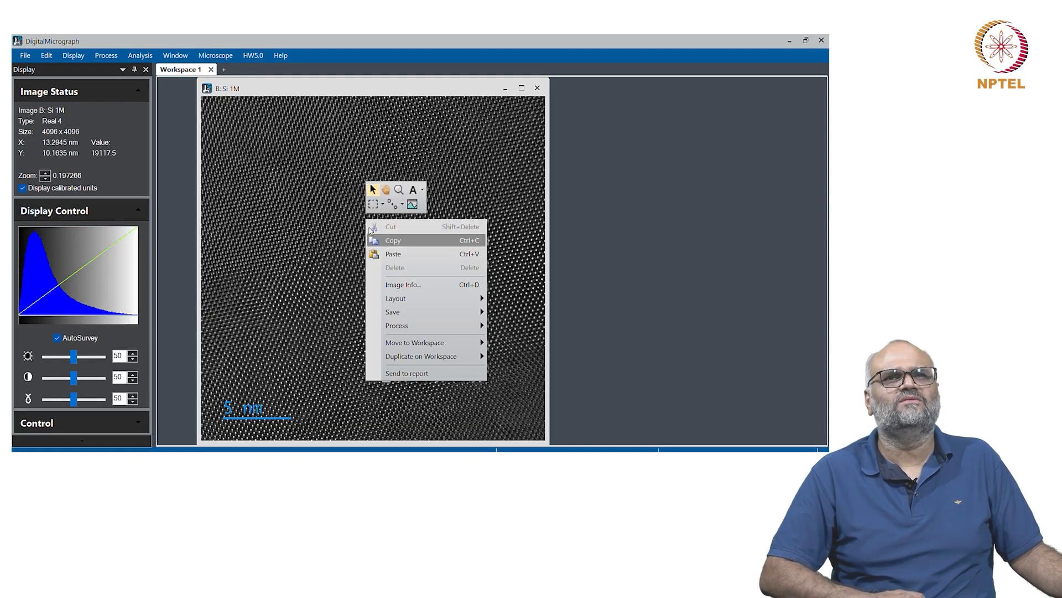
pyautogui.click(413, 205)
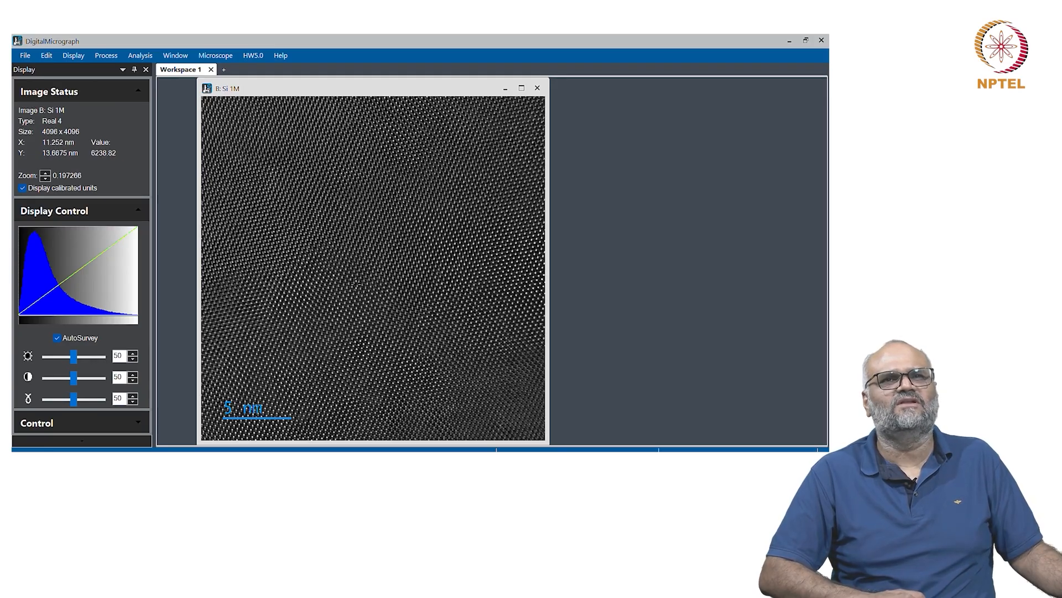
pyautogui.moveTo(357, 284); pyautogui.dragTo(424, 349)
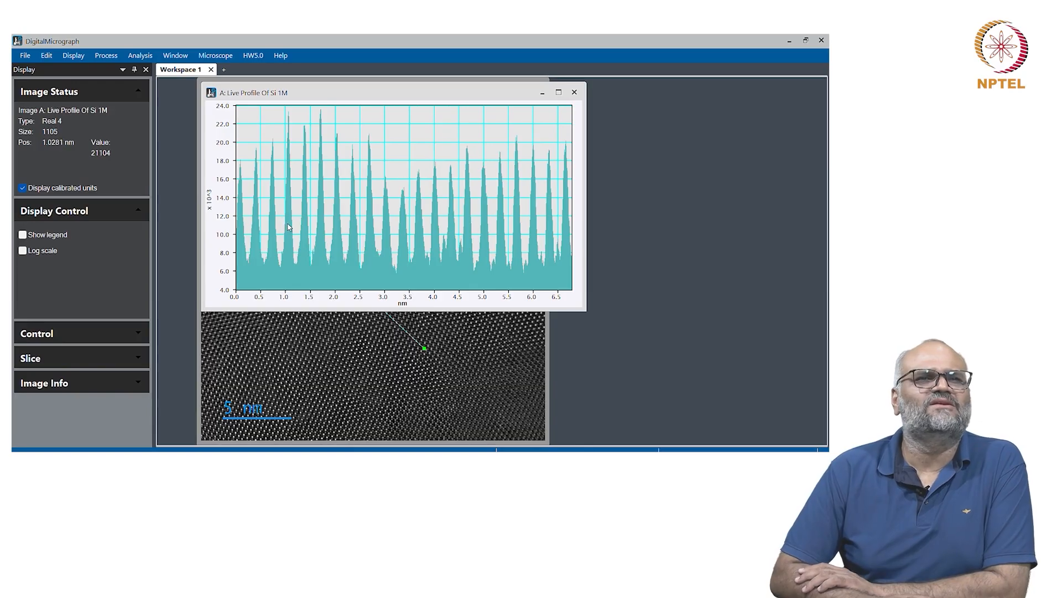
pyautogui.moveTo(288, 227); pyautogui.dragTo(435, 254)
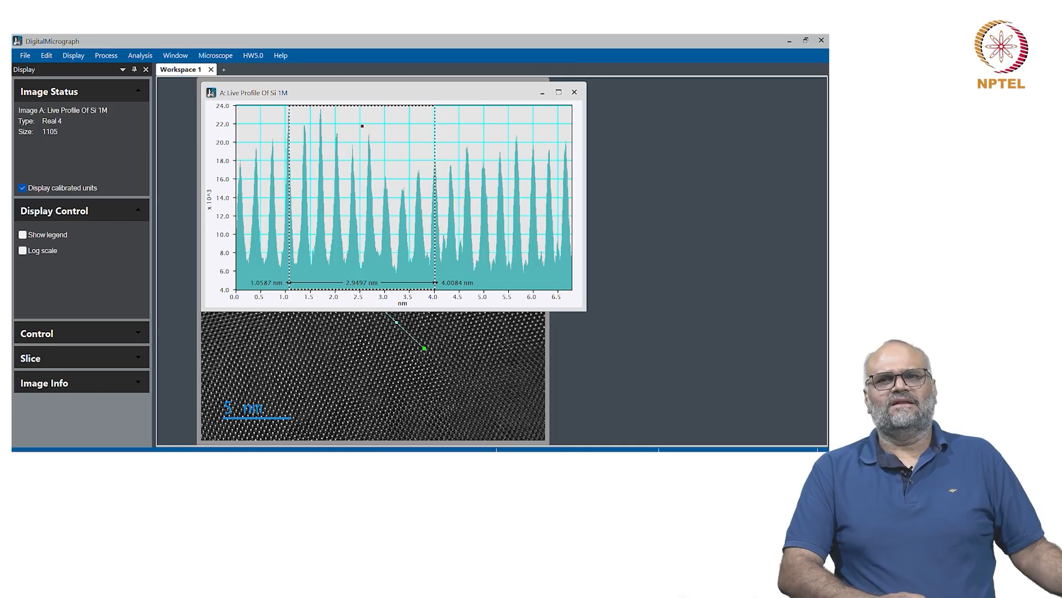
# Switch to the Excel workbook and enter 0.29497 as the second measured value in B3.
pyautogui.moveTo(633, 467)
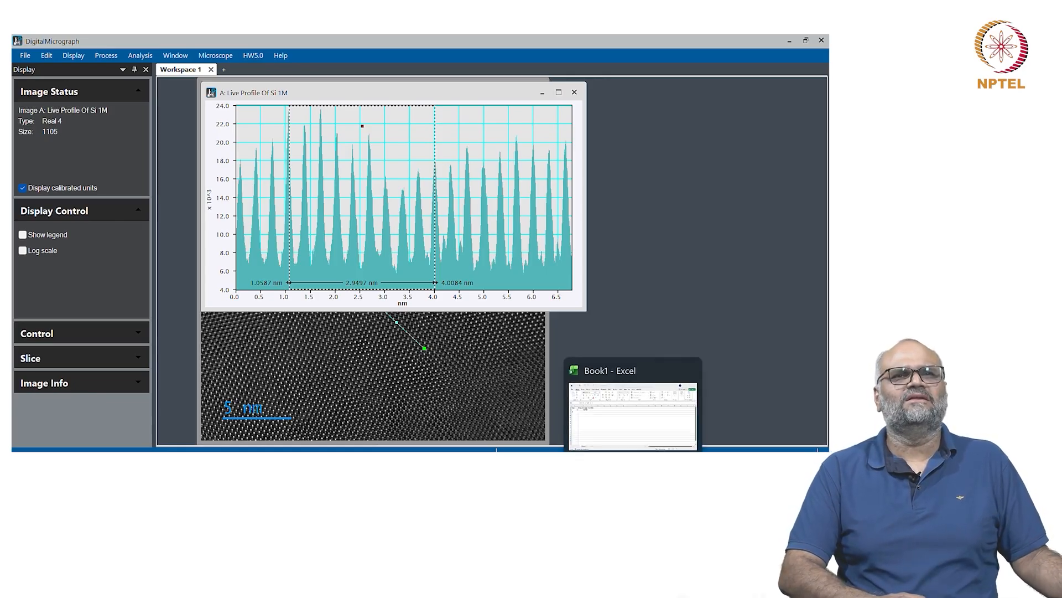
pyautogui.click(633, 467)
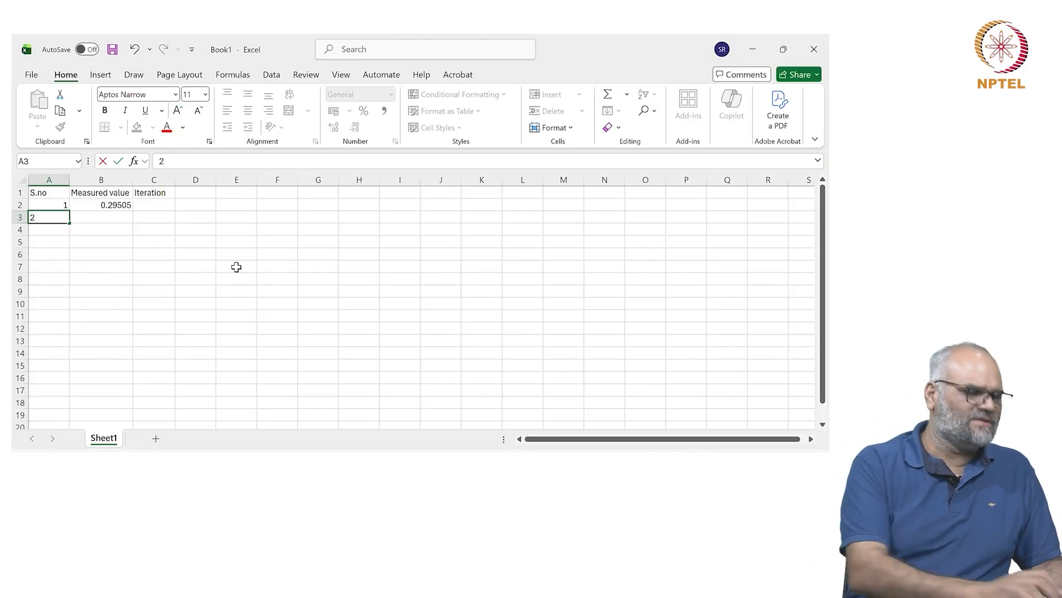
pyautogui.press('Tab')
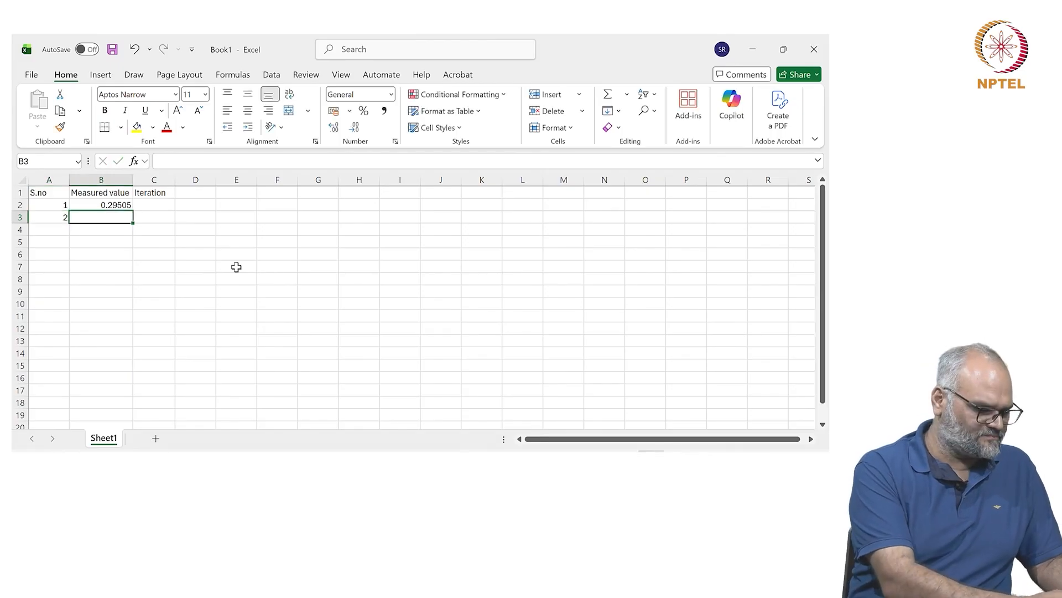
pyautogui.write('0.29')
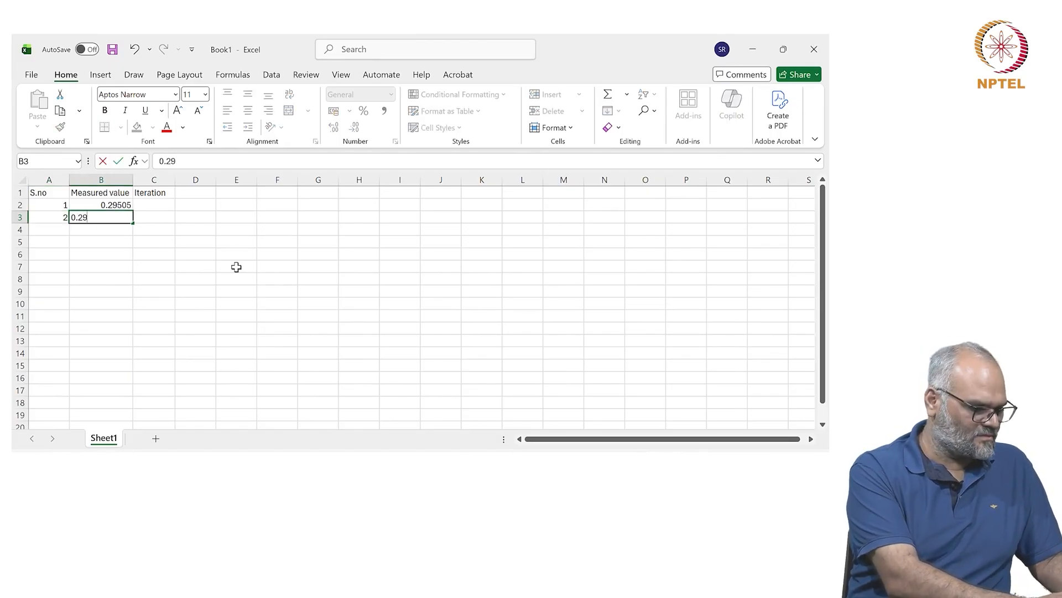
pyautogui.write('497')
pyautogui.press('Return')
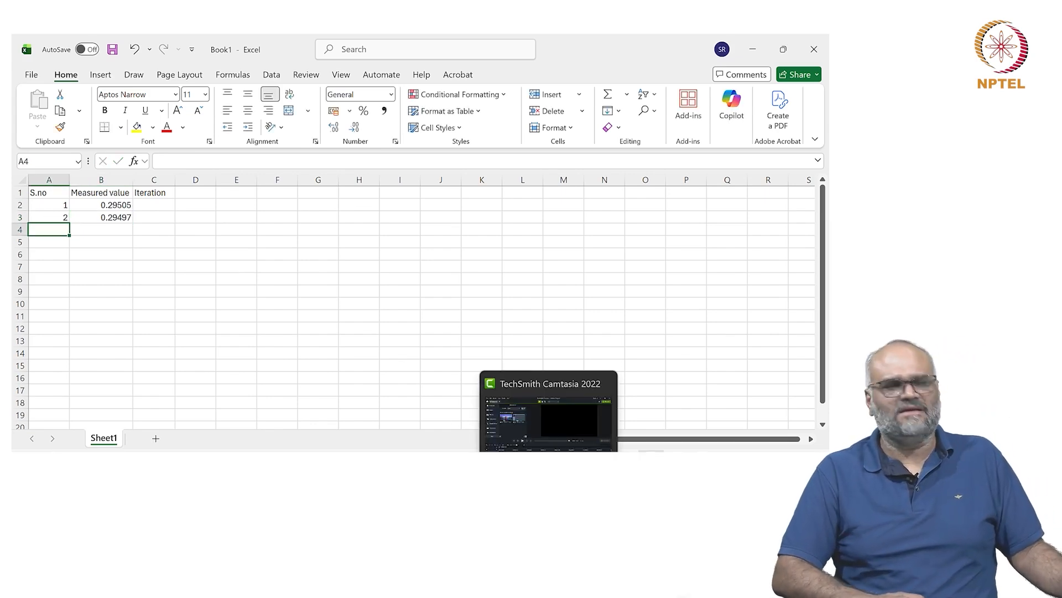
# Return to DigitalMicrograph, move the live profile window beside the image and shift the profile line towards the image's lower left.
pyautogui.moveTo(386, 426)
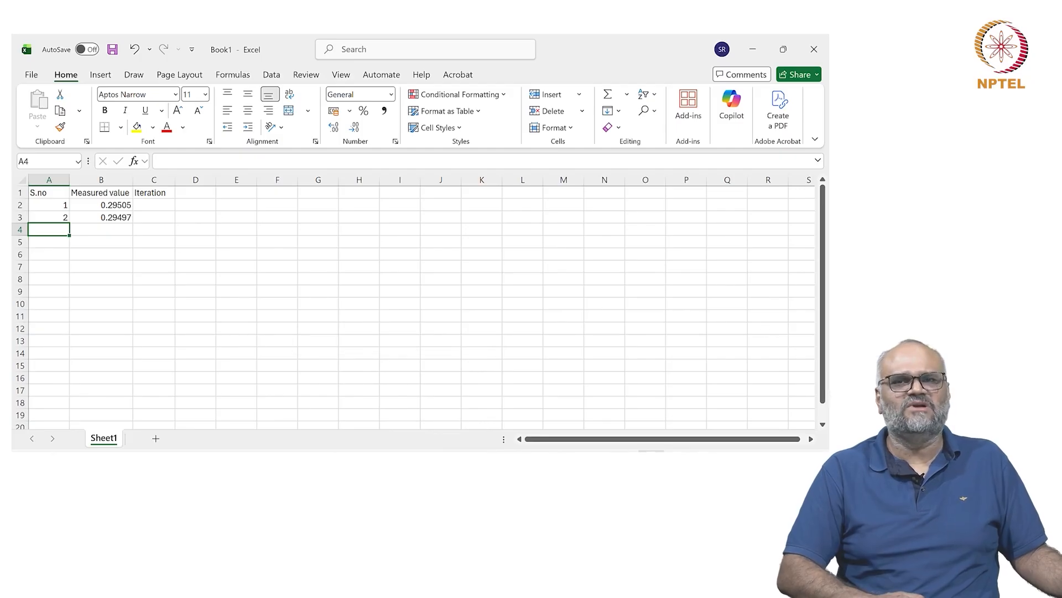
pyautogui.hotkey('alt', 'Tab')
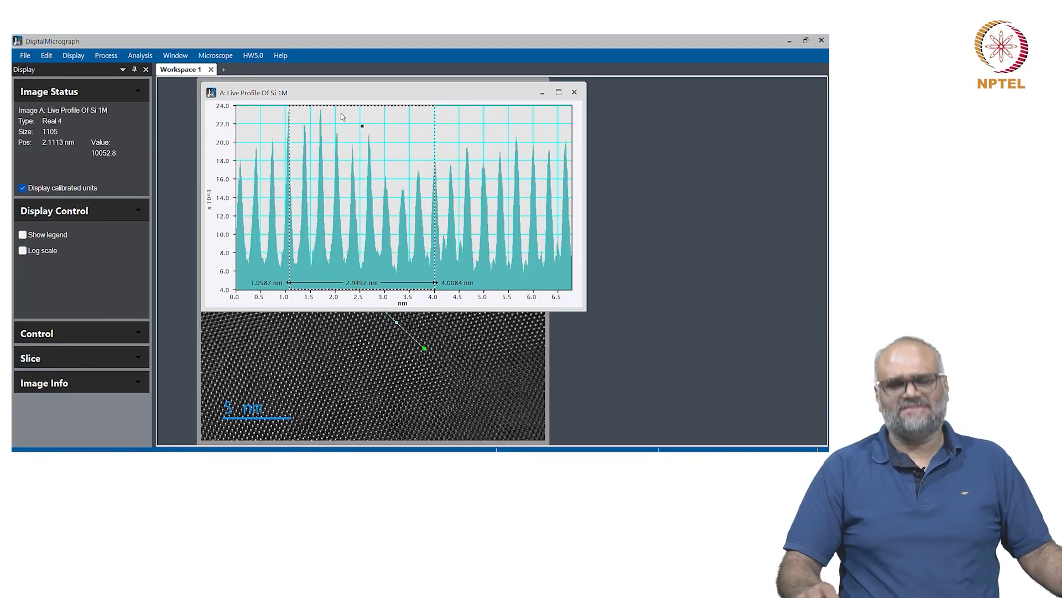
pyautogui.moveTo(442, 91); pyautogui.dragTo(673, 135)
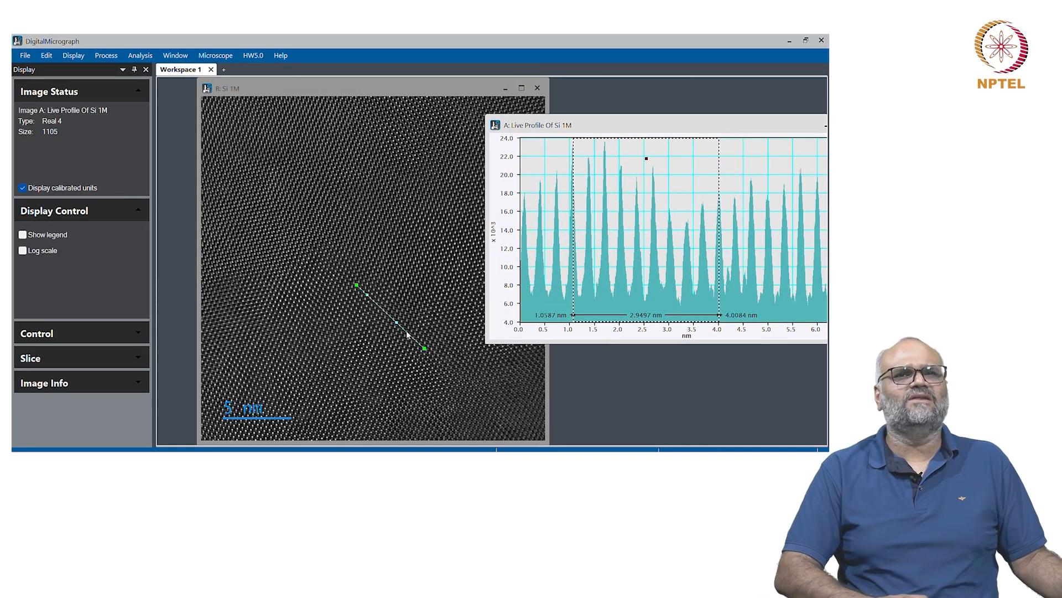
pyautogui.moveTo(406, 332); pyautogui.dragTo(330, 363)
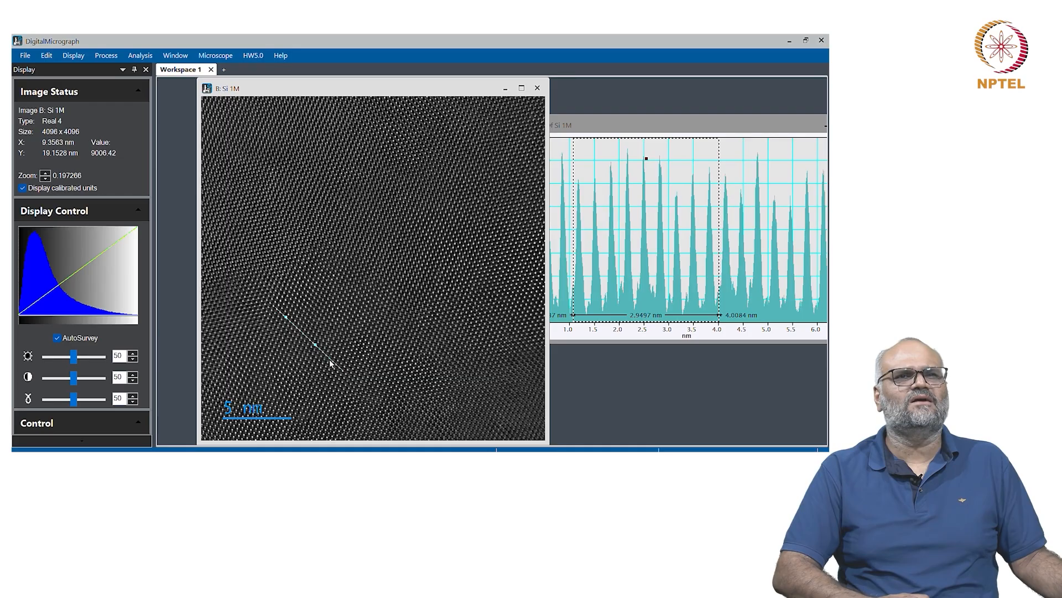
pyautogui.click(626, 140)
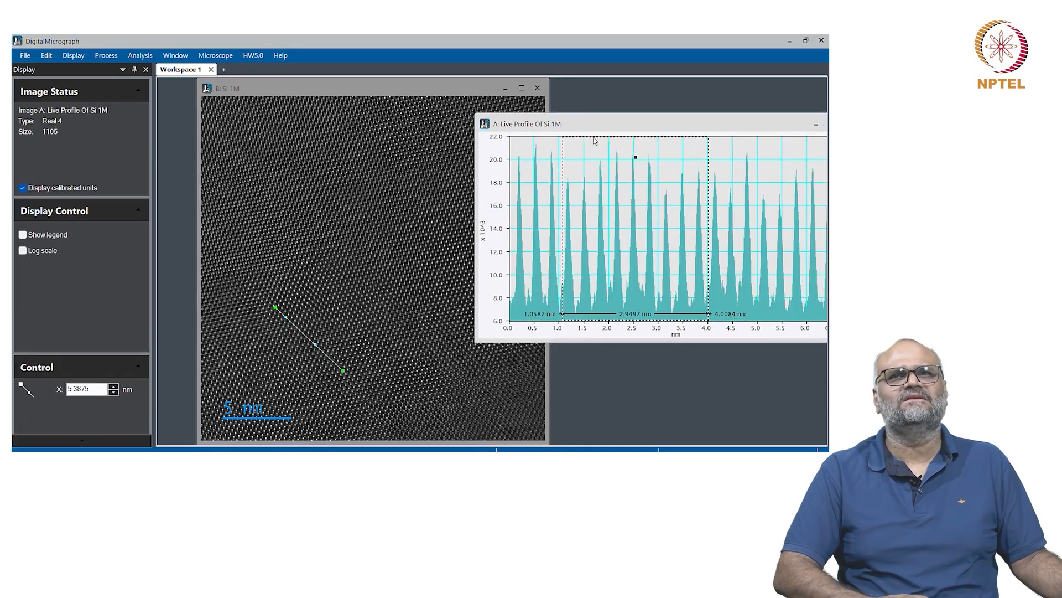
pyautogui.moveTo(583, 124); pyautogui.dragTo(679, 119)
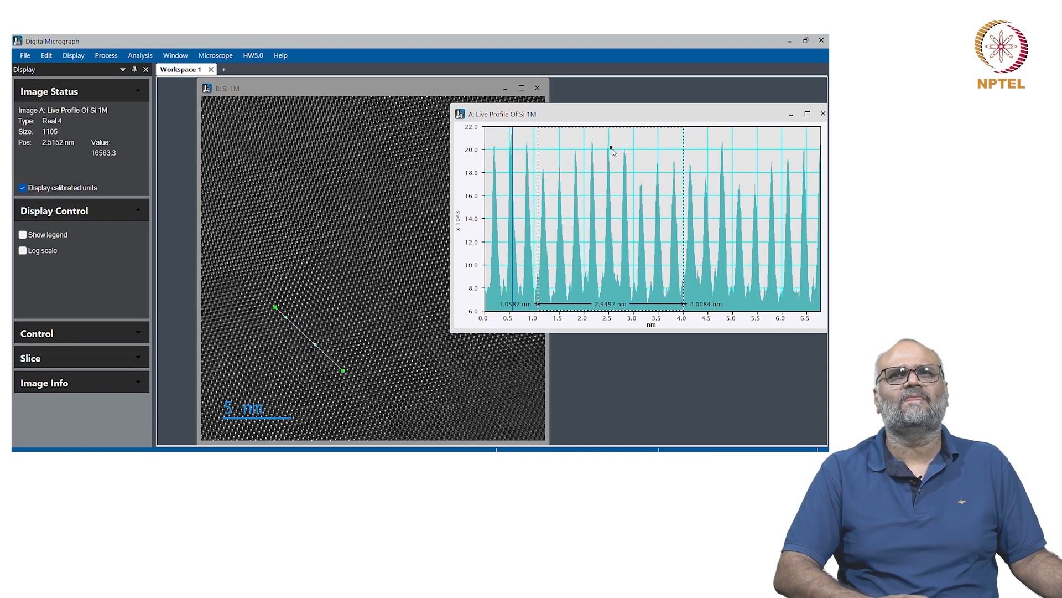
# Mark a new interval about 3.28 nm wide on the live profile, from about 2.83 to 6.11 nm.
pyautogui.click(773, 190)
pyautogui.moveTo(786, 211); pyautogui.dragTo(746, 210)
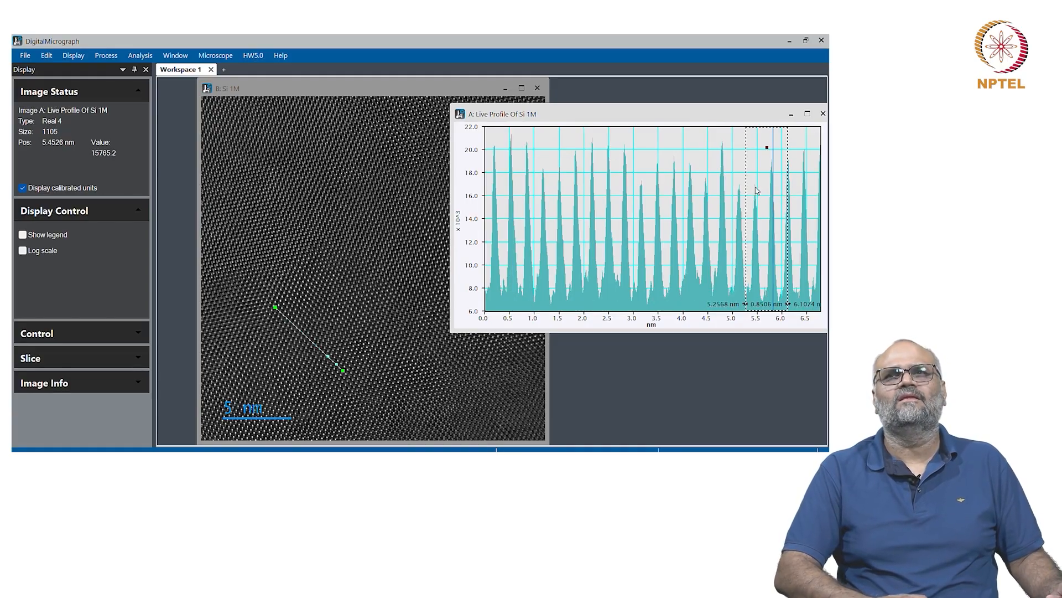
pyautogui.moveTo(747, 197); pyautogui.dragTo(626, 194)
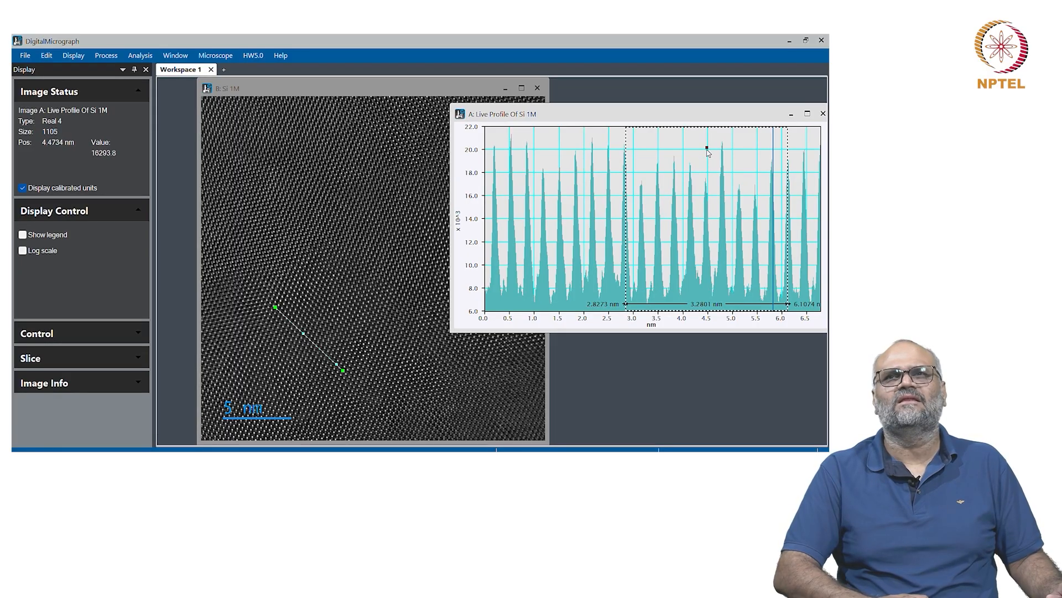
# Move the interval on the live profile and adjust both edges to span about 3.00 nm, from about 0.83 to 3.83 nm.
pyautogui.moveTo(709, 153); pyautogui.dragTo(612, 164)
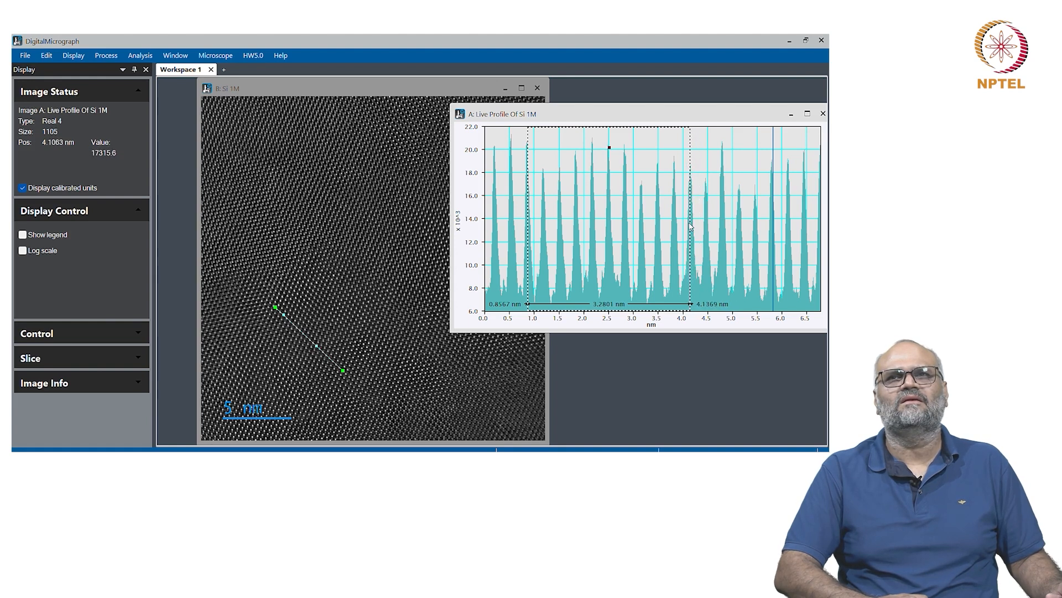
pyautogui.moveTo(689, 223); pyautogui.dragTo(690, 224)
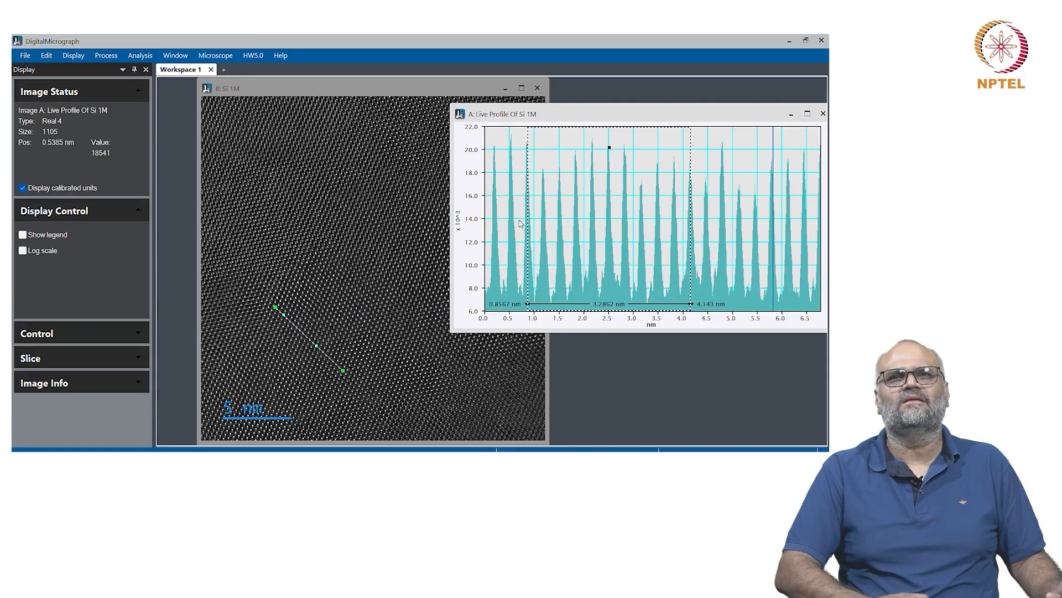
pyautogui.moveTo(531, 227); pyautogui.dragTo(527, 227)
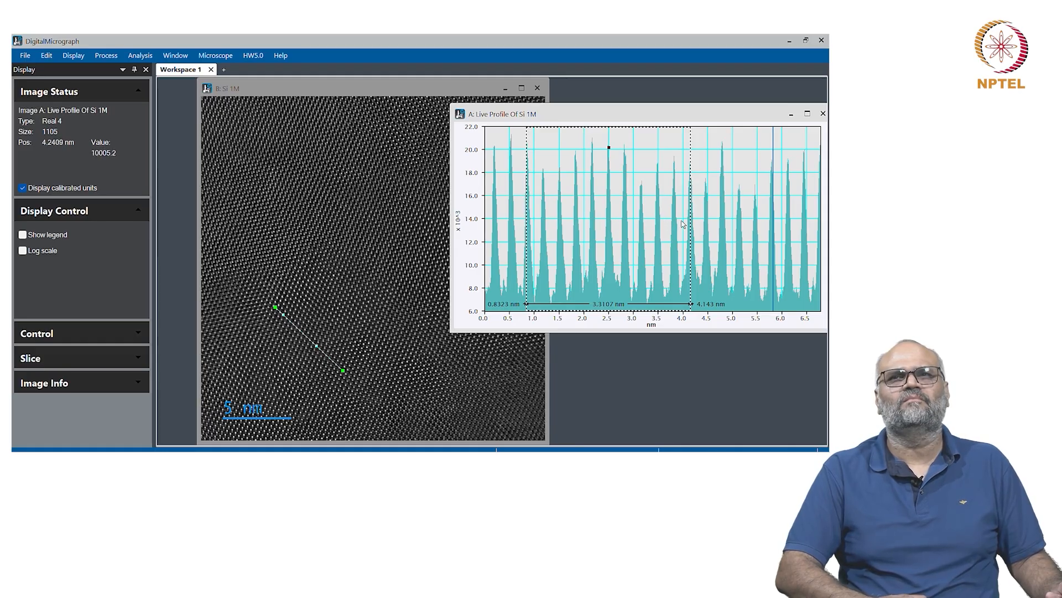
pyautogui.moveTo(690, 224); pyautogui.dragTo(677, 224)
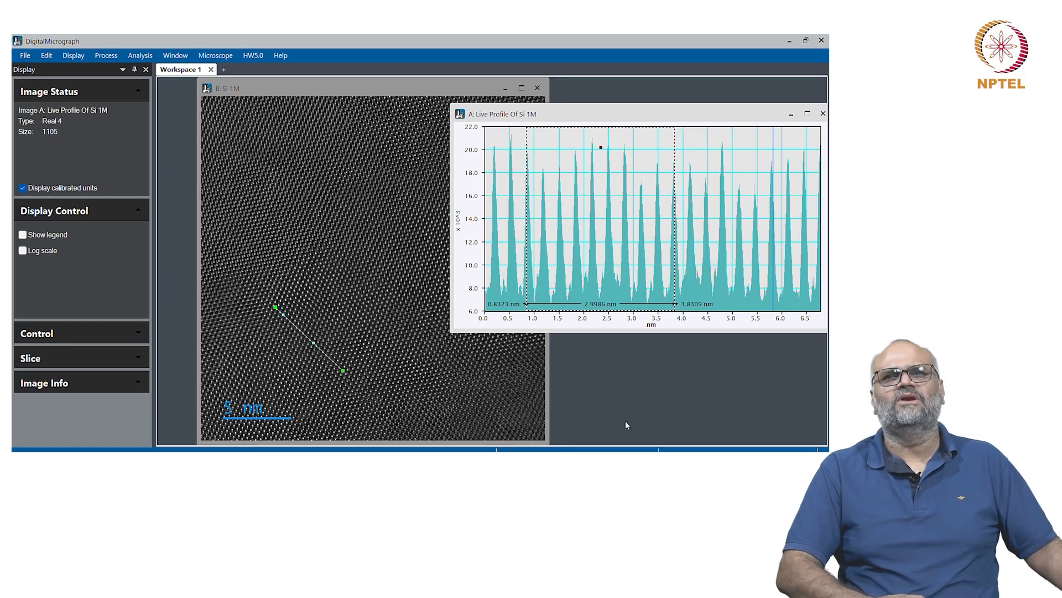
# Switch to the Excel workbook and record serial number 3 in A4 with the measured value 0.29986 in B4.
pyautogui.moveTo(633, 479)
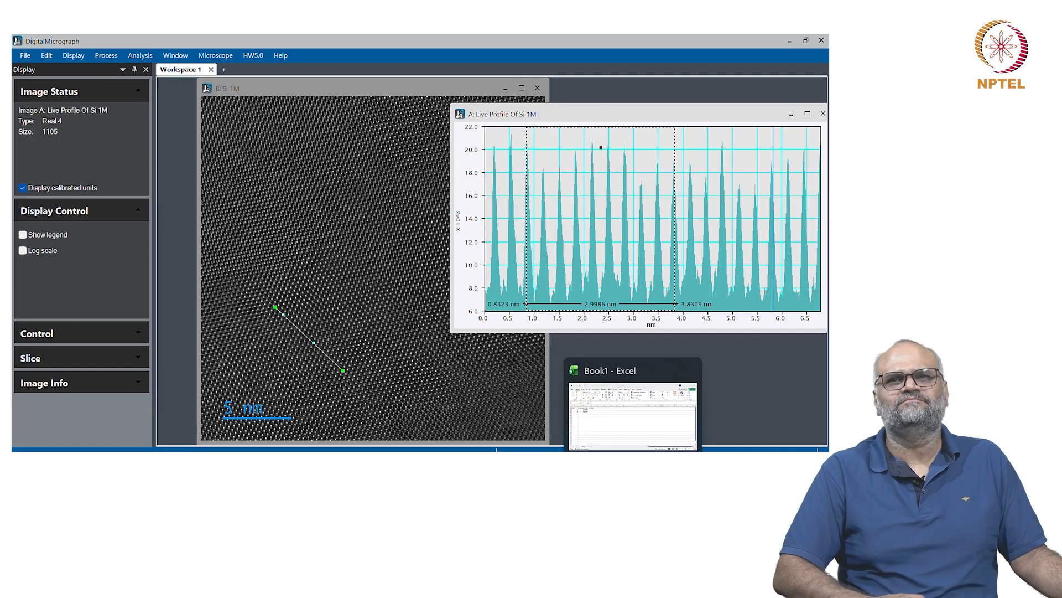
pyautogui.click(633, 420)
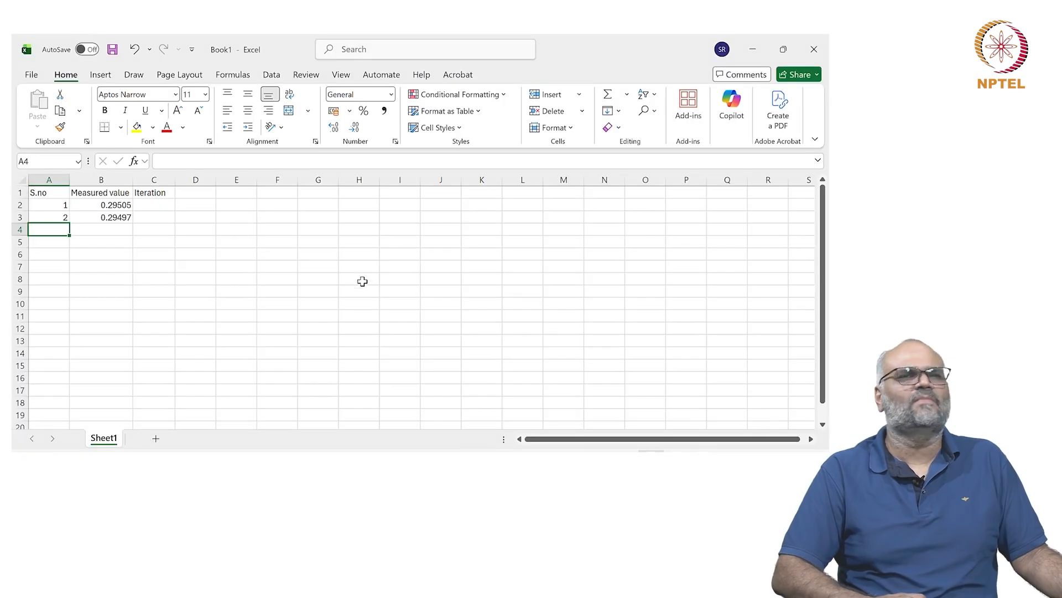
pyautogui.write('3')
pyautogui.click(123, 233)
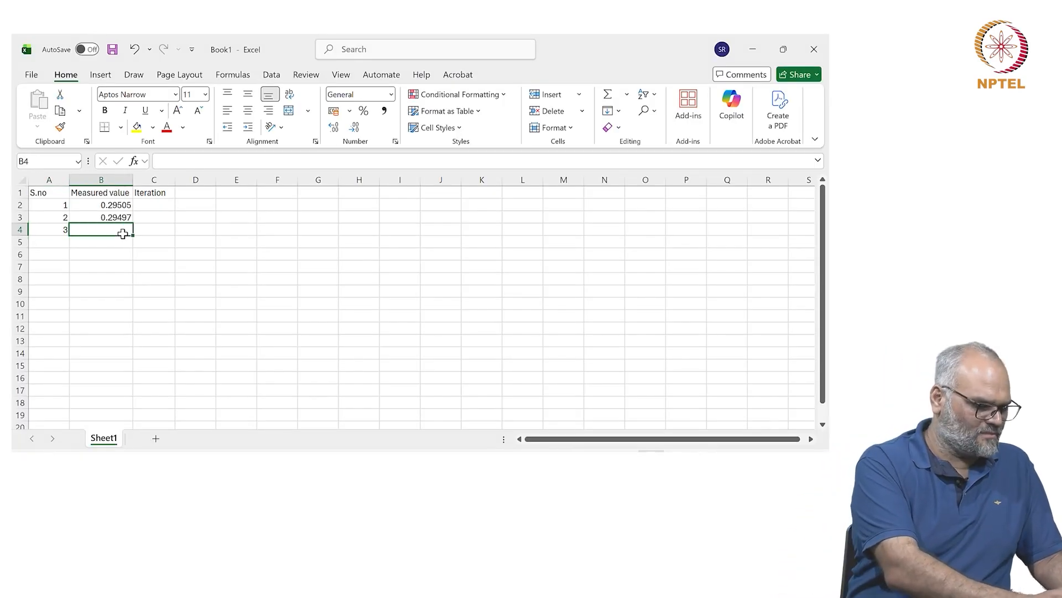
pyautogui.write('0,')
pyautogui.press('BackSpace')
pyautogui.write('.')
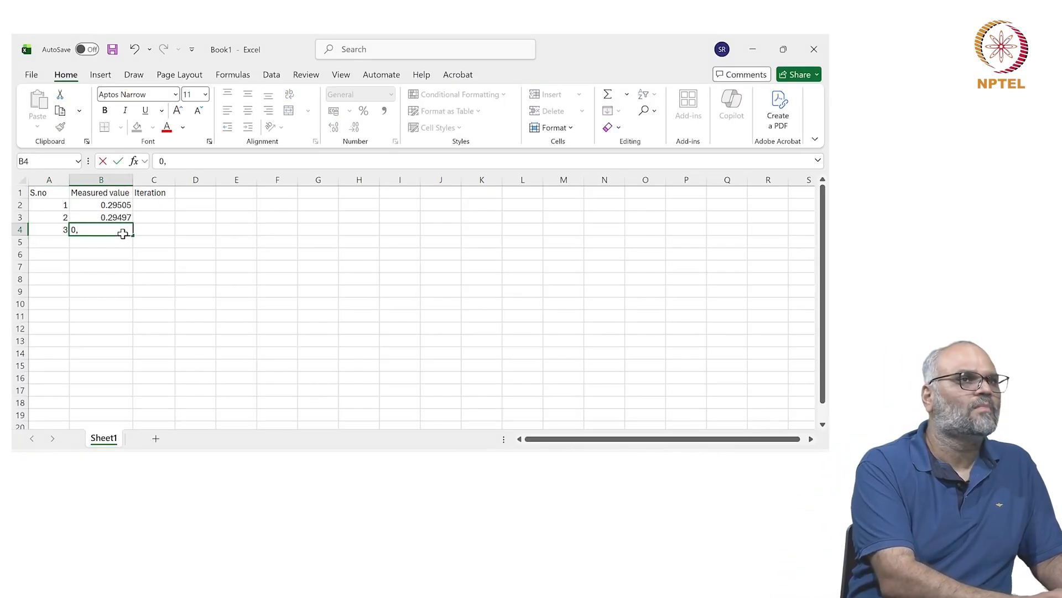
pyautogui.write('29986')
pyautogui.press('Return')
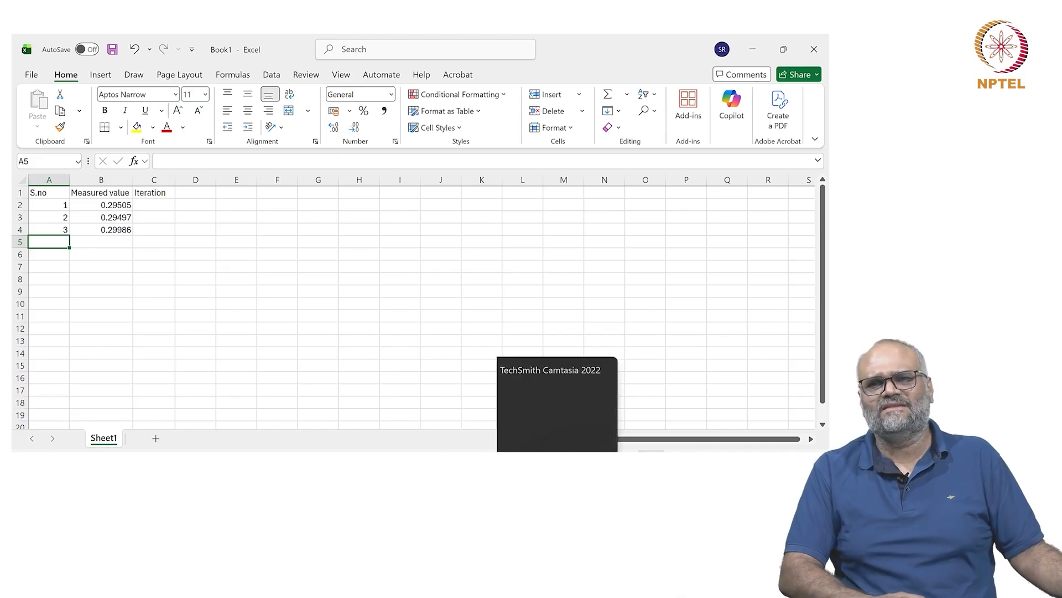
# Return to DigitalMicrograph and close the live profile of Si 1M without saving it.
pyautogui.click(753, 49)
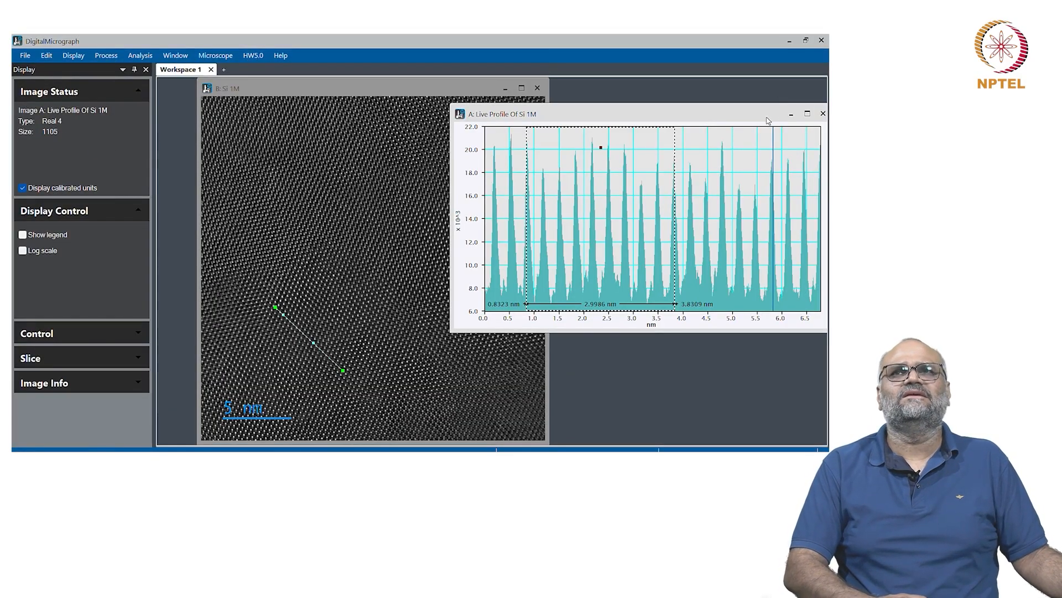
pyautogui.moveTo(778, 119); pyautogui.dragTo(727, 117)
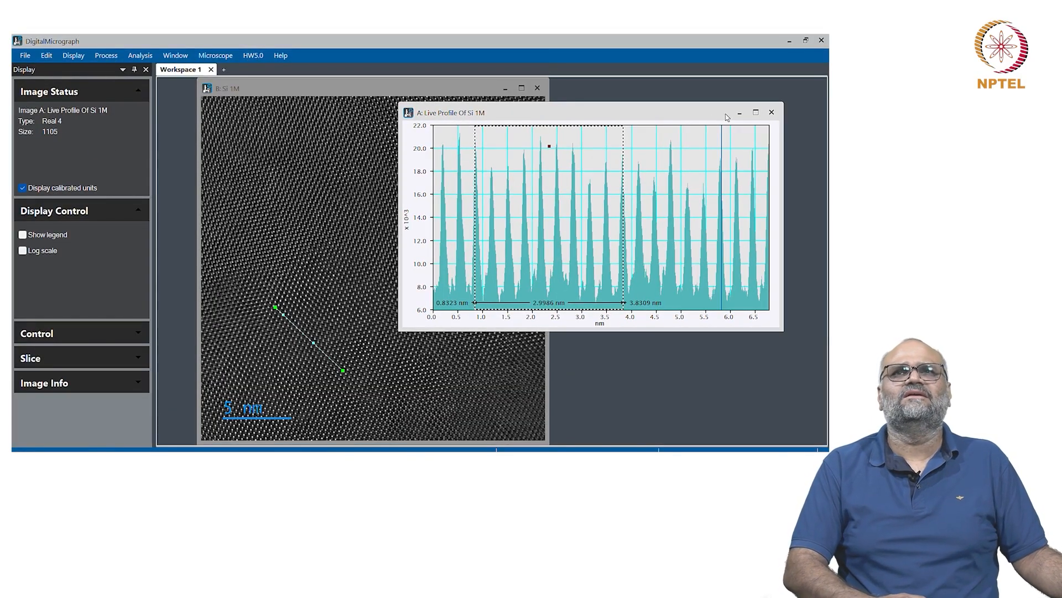
pyautogui.click(772, 113)
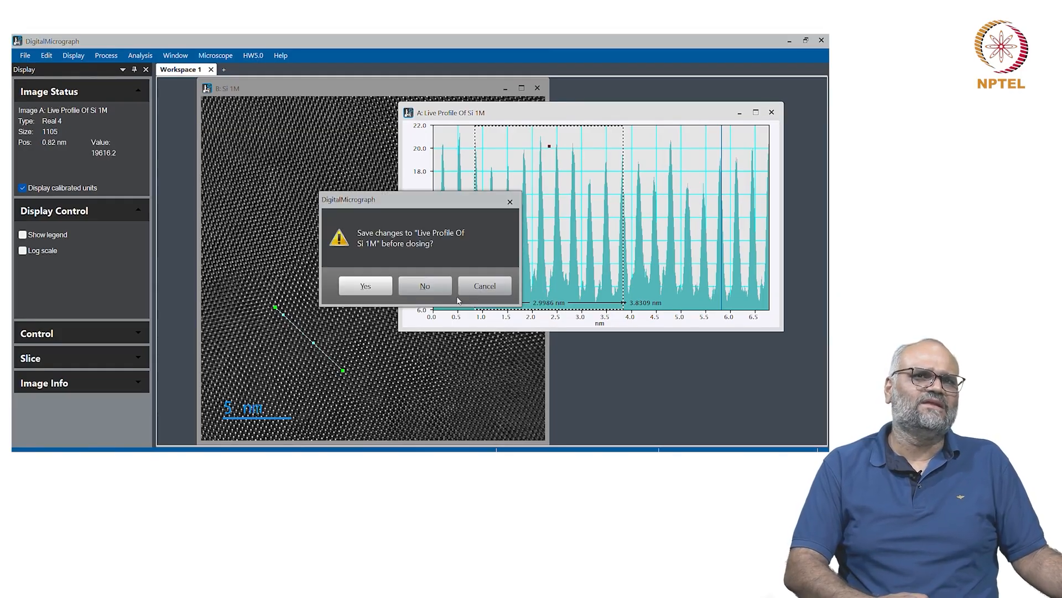
pyautogui.click(442, 291)
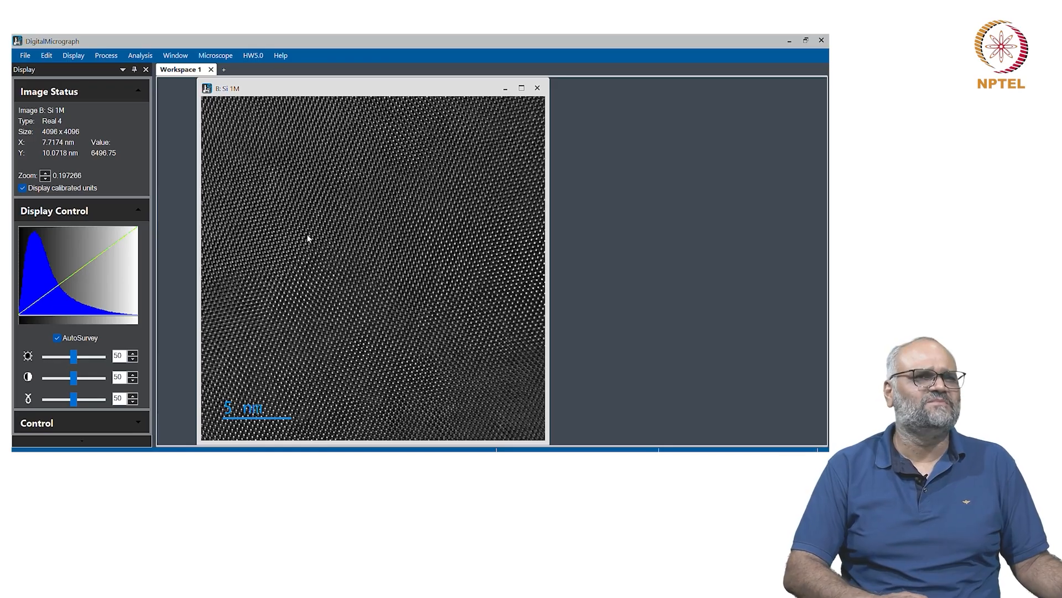
# Compute the FFT of the Si 1M image and arrange the micrograph and FFT windows side by side.
pyautogui.hotkey('ctrl', 'f')
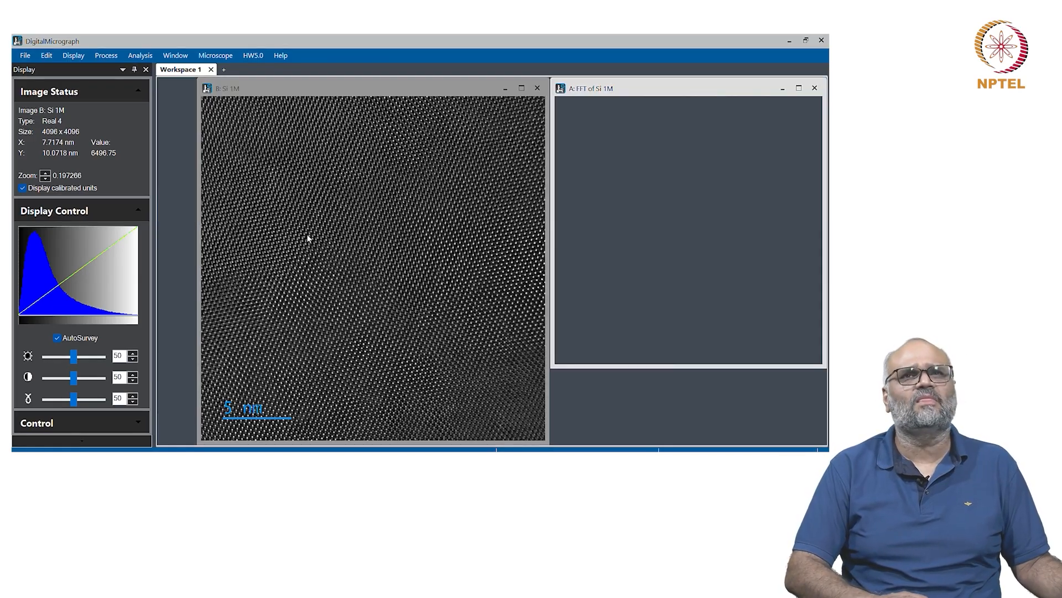
pyautogui.moveTo(452, 88); pyautogui.dragTo(434, 93)
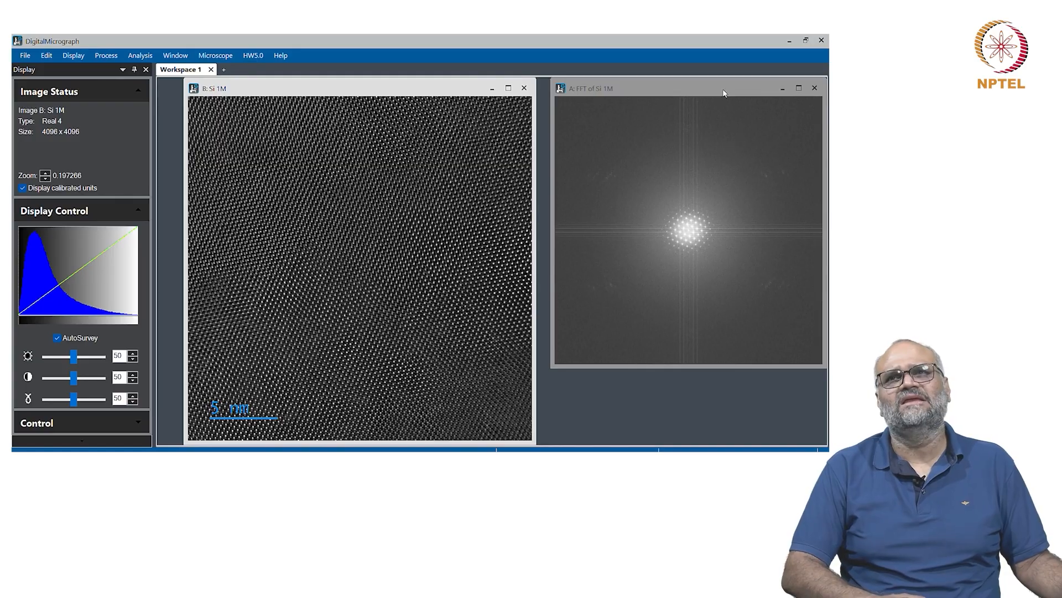
pyautogui.click(699, 138)
pyautogui.moveTo(701, 88); pyautogui.dragTo(688, 118)
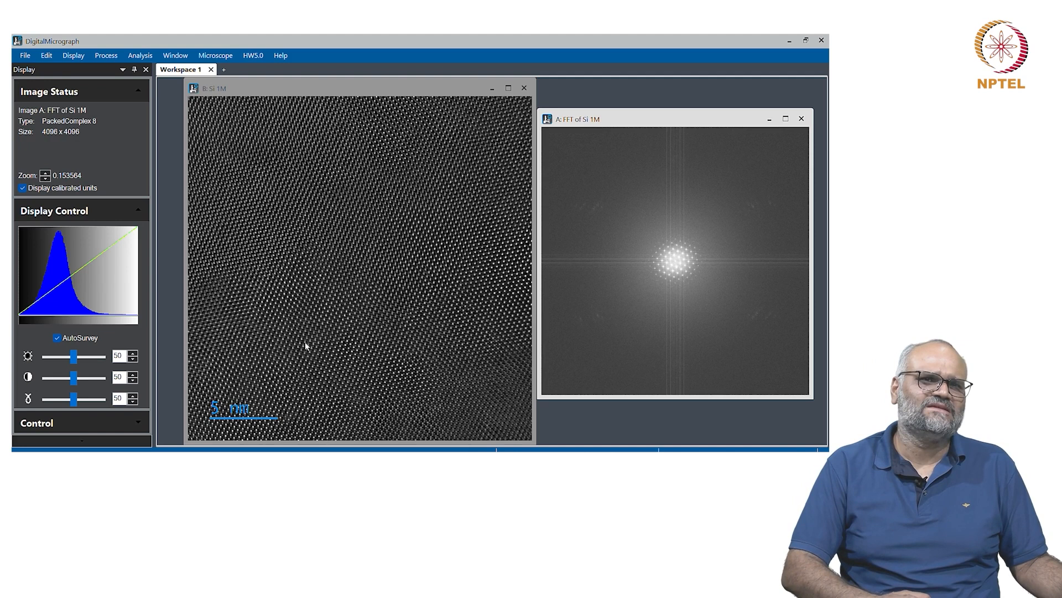
# Draw a trial diagonal line profile near the centre of the Si 1M image, then close it without saving.
pyautogui.click(360, 262)
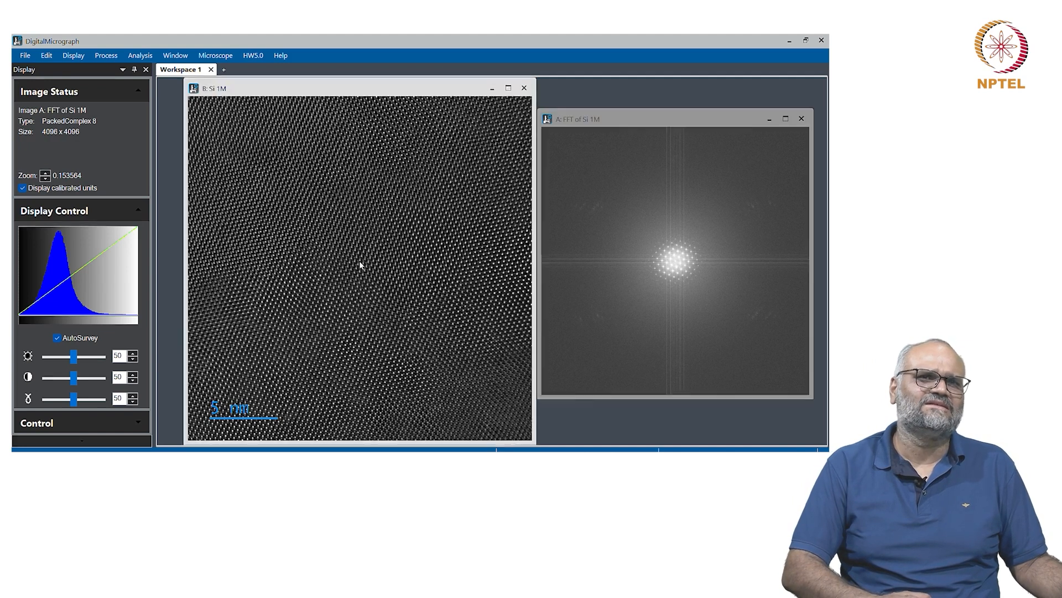
pyautogui.rightClick(437, 230)
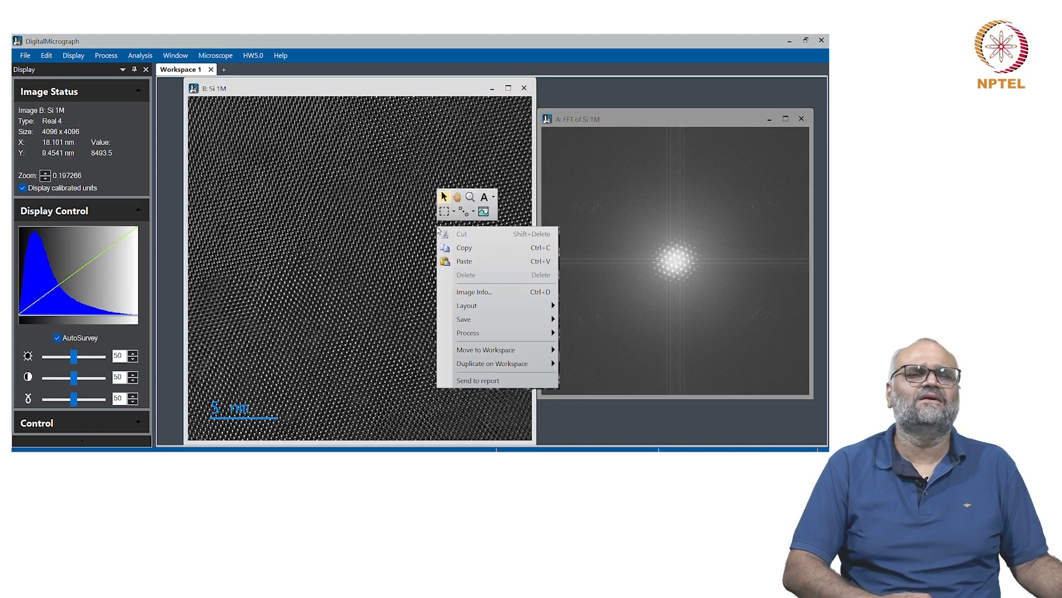
pyautogui.click(485, 212)
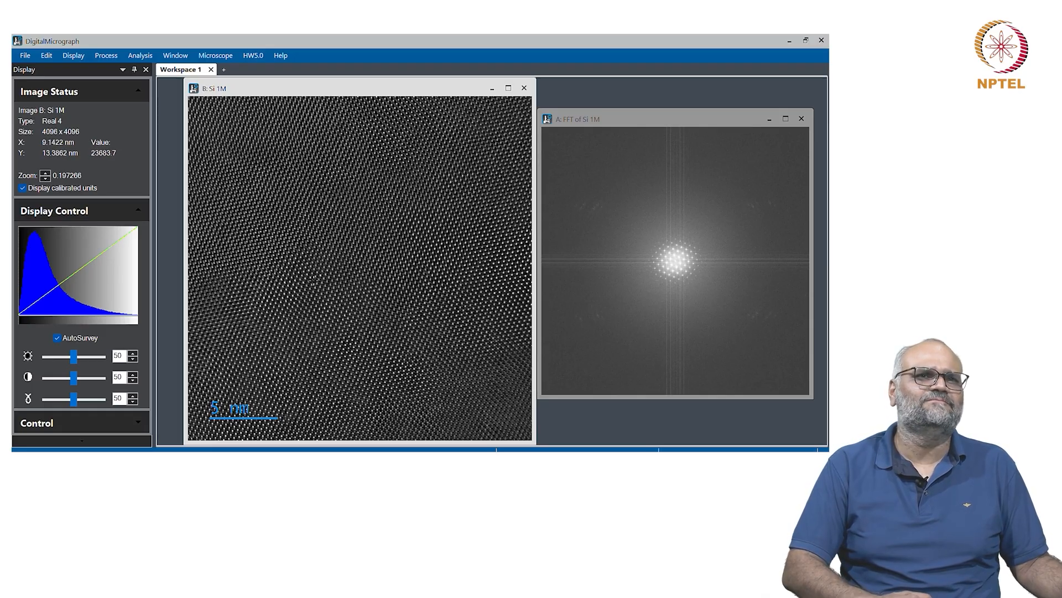
pyautogui.moveTo(314, 281); pyautogui.dragTo(369, 340)
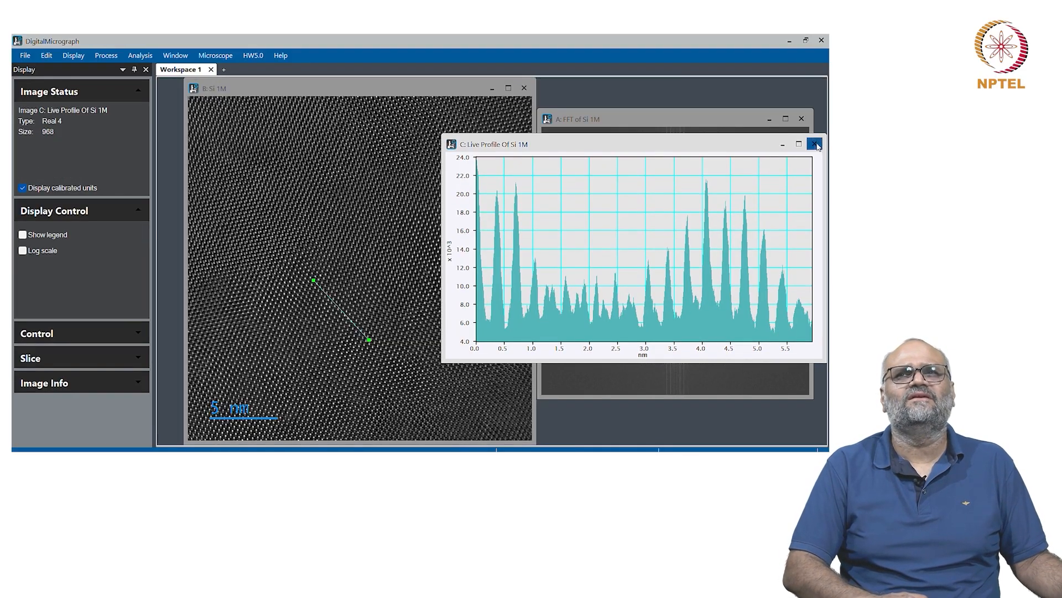
pyautogui.hotkey('ctrl', 'w')
pyautogui.click(427, 285)
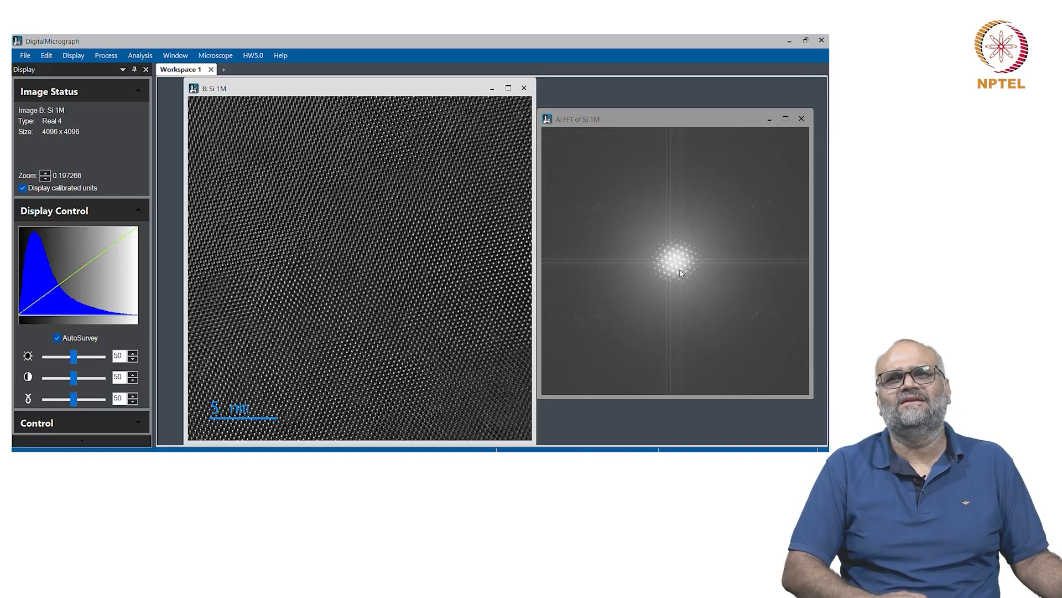
# Try a line profile across the bright central spots of the FFT, then discard the profile without saving.
pyautogui.click(671, 271)
pyautogui.rightClick(671, 267)
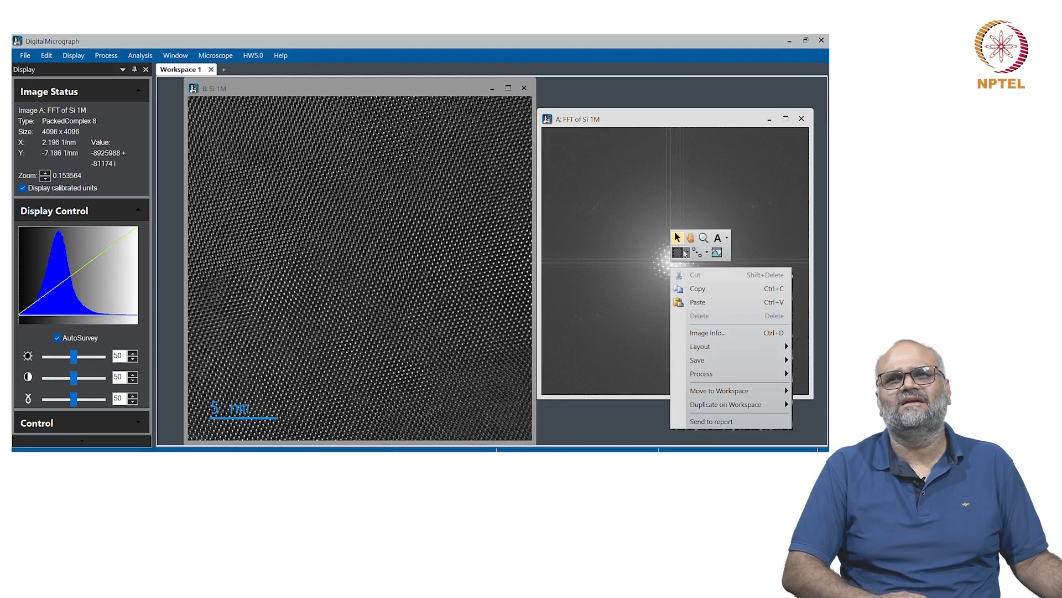
pyautogui.click(718, 253)
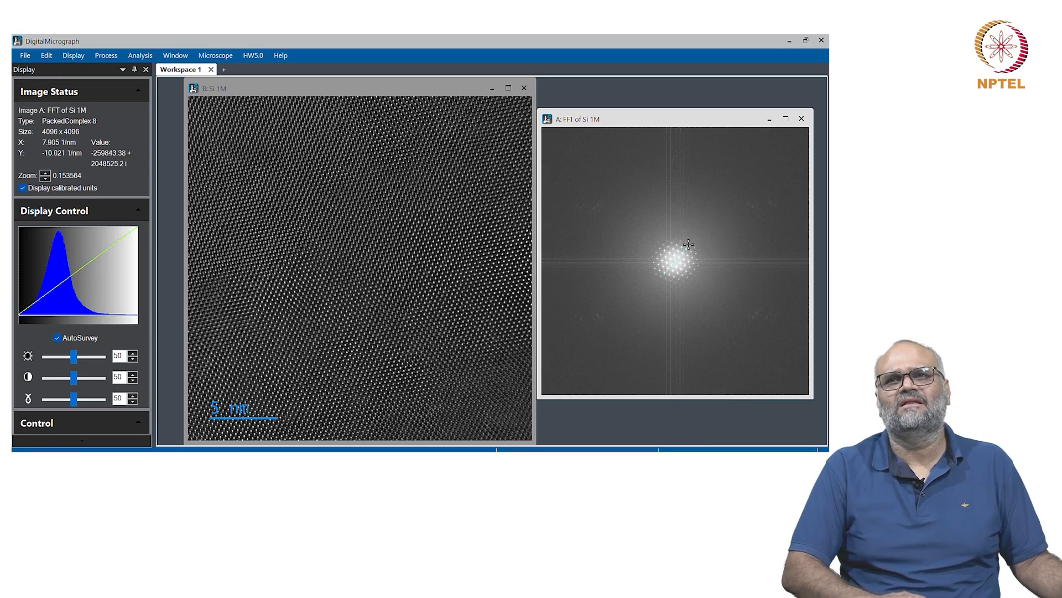
pyautogui.moveTo(691, 244); pyautogui.dragTo(693, 241)
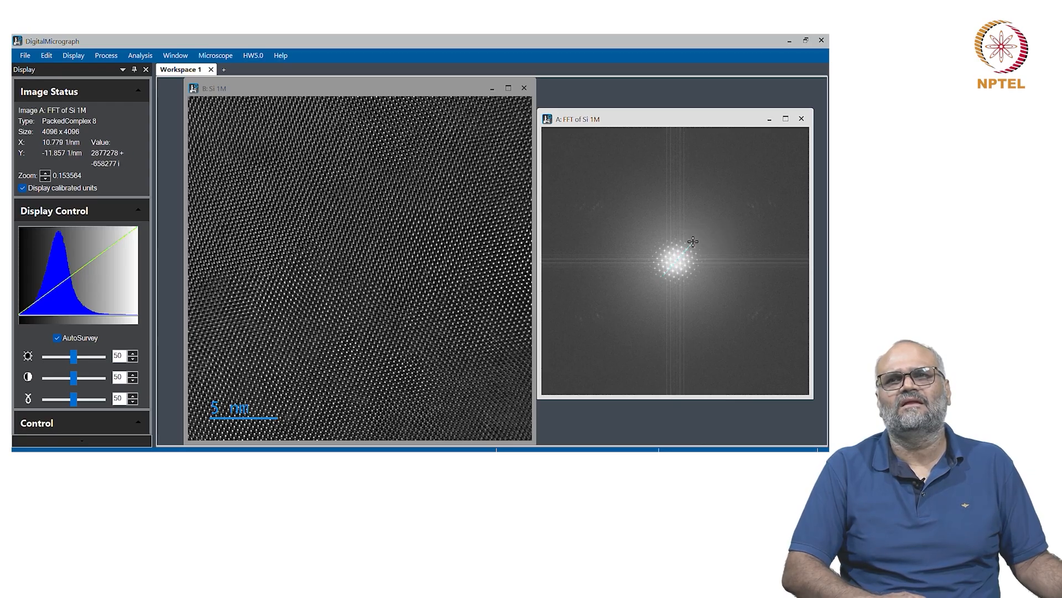
pyautogui.moveTo(693, 241); pyautogui.dragTo(692, 242)
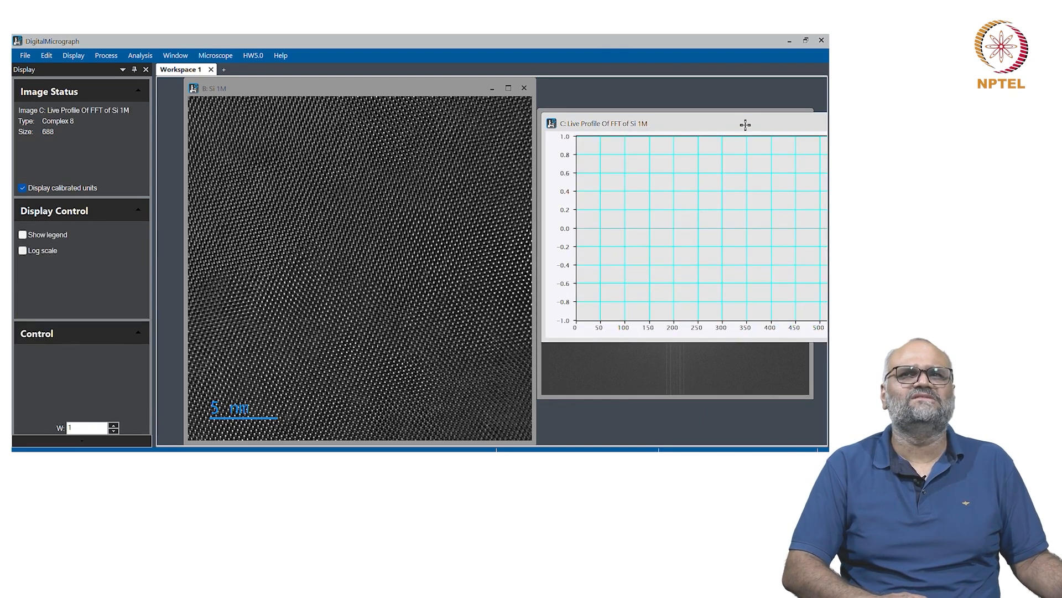
pyautogui.moveTo(746, 124); pyautogui.dragTo(625, 131)
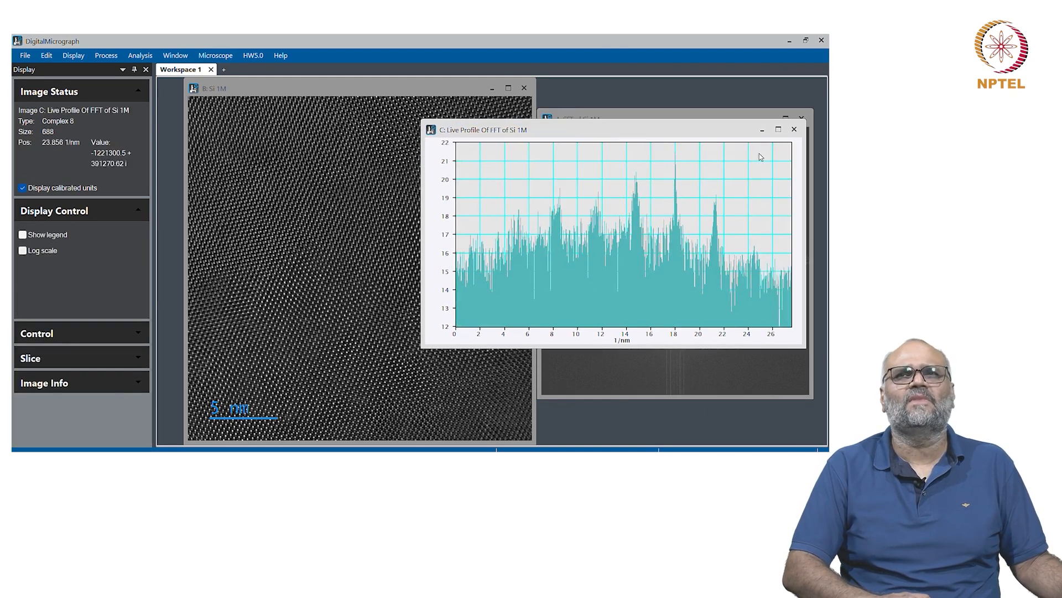
pyautogui.click(794, 129)
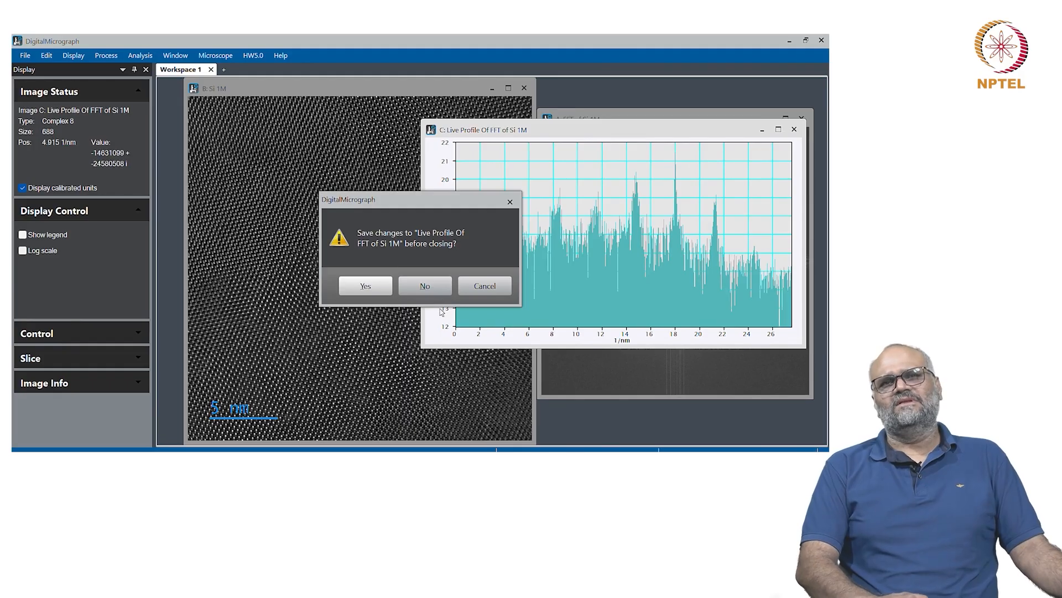
pyautogui.click(425, 286)
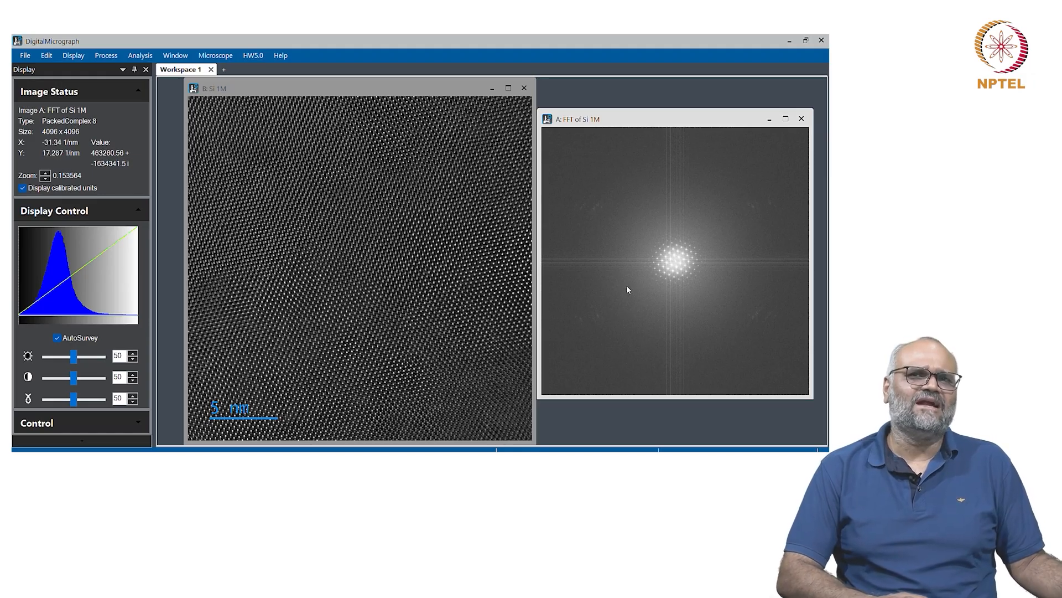
pyautogui.rightClick(602, 284)
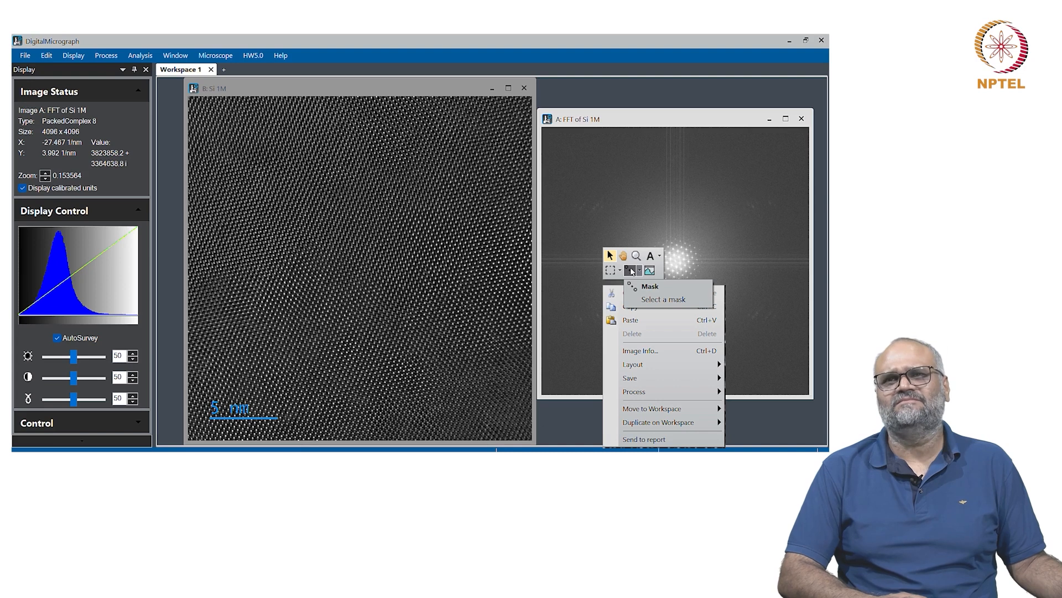
pyautogui.click(632, 271)
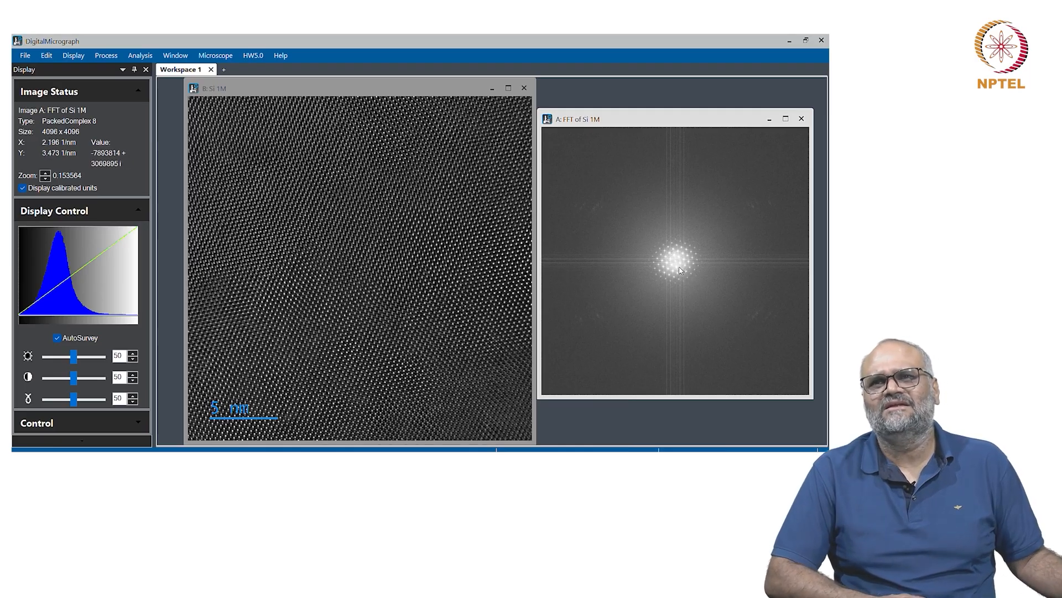
pyautogui.click(704, 308)
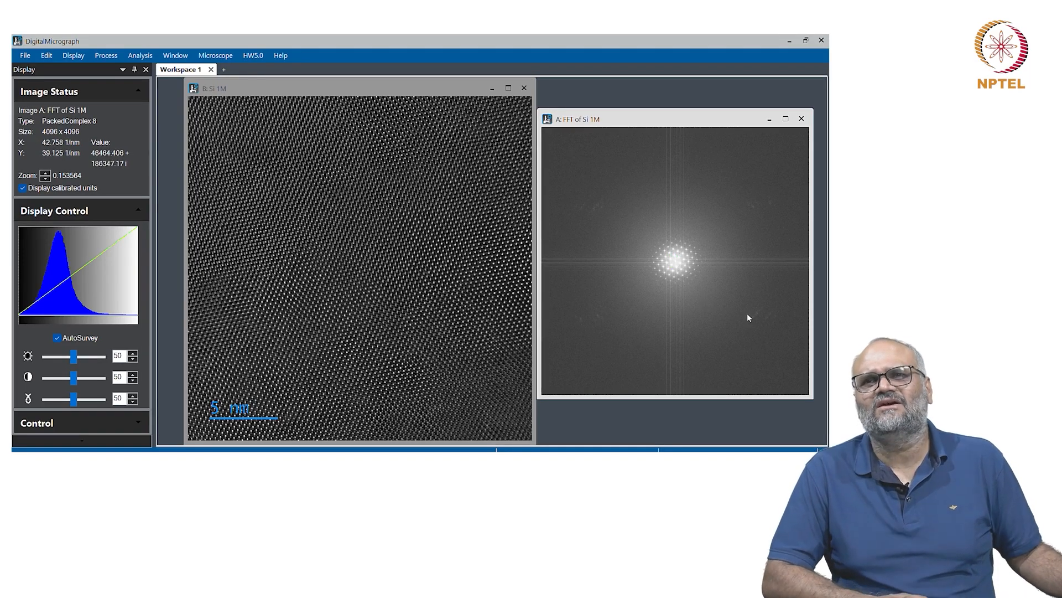
pyautogui.rightClick(700, 294)
pyautogui.click(759, 237)
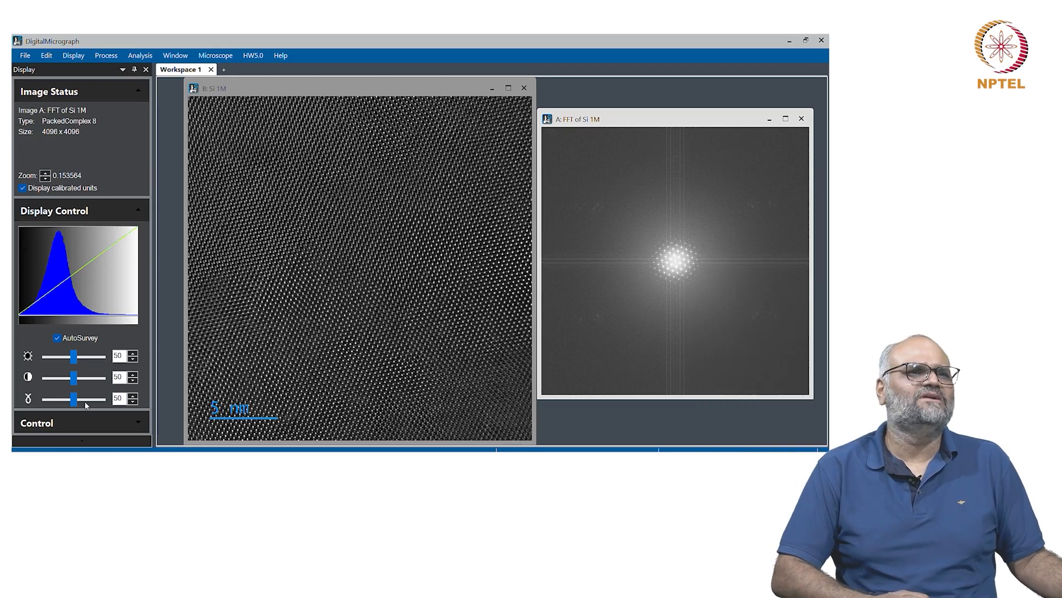
# Set the FFT image's gamma to 36 and choose the Mask tool for the FFT.
pyautogui.moveTo(74, 399); pyautogui.dragTo(67, 401)
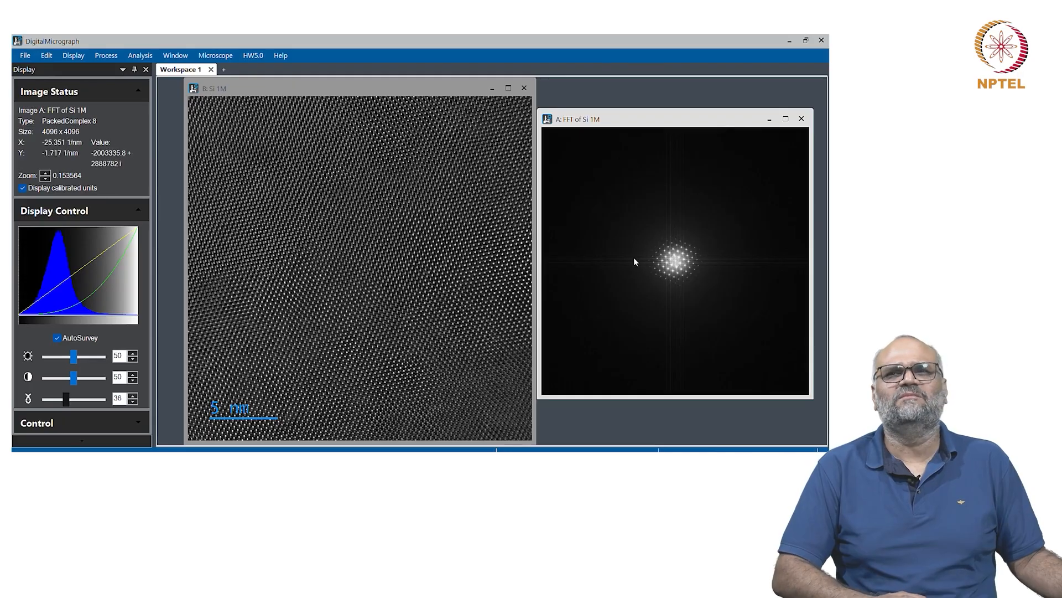
pyautogui.moveTo(732, 119); pyautogui.dragTo(724, 114)
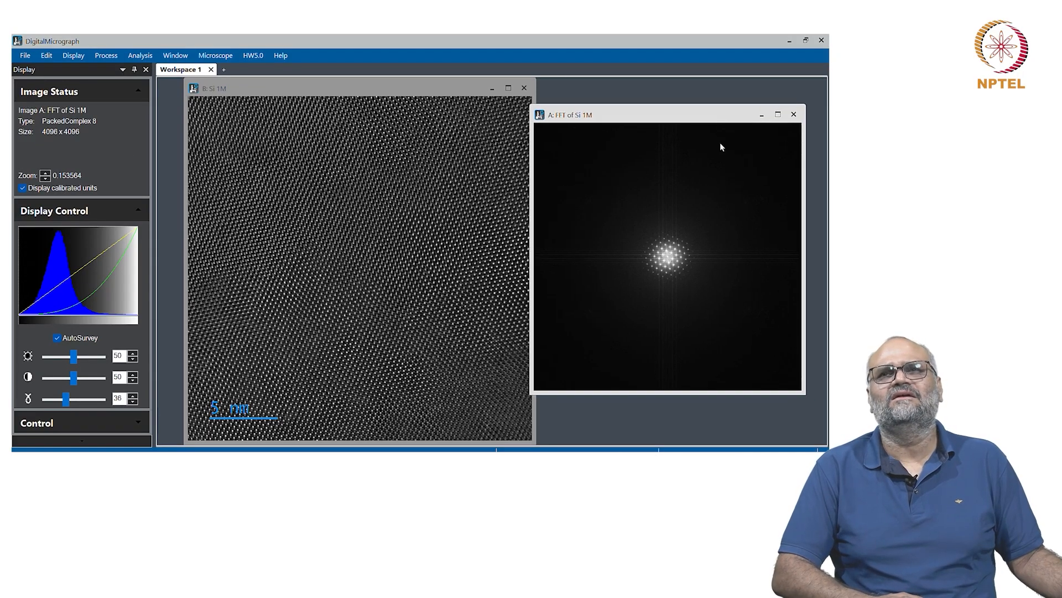
pyautogui.rightClick(729, 255)
pyautogui.click(757, 240)
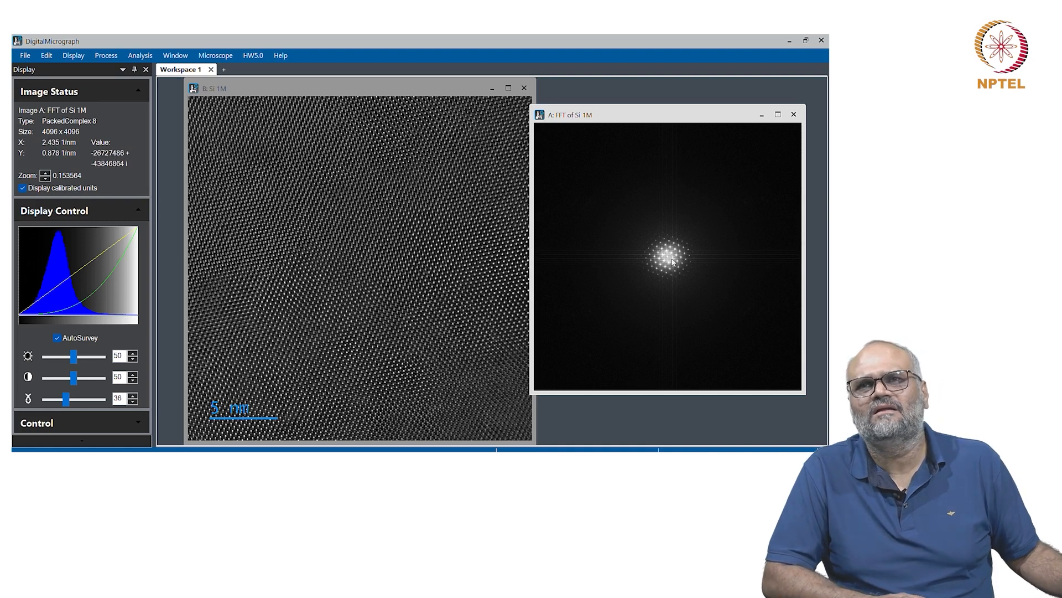
# Try placing circular mask pairs over spots around the centre of the FFT, then delete them.
pyautogui.click(673, 259)
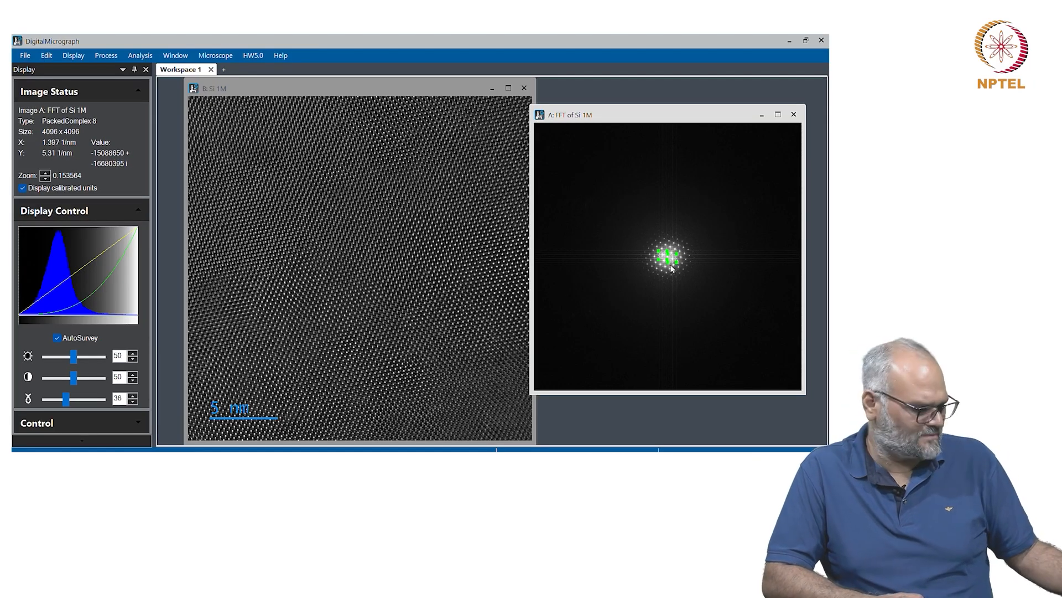
pyautogui.scroll(2, 673, 267)
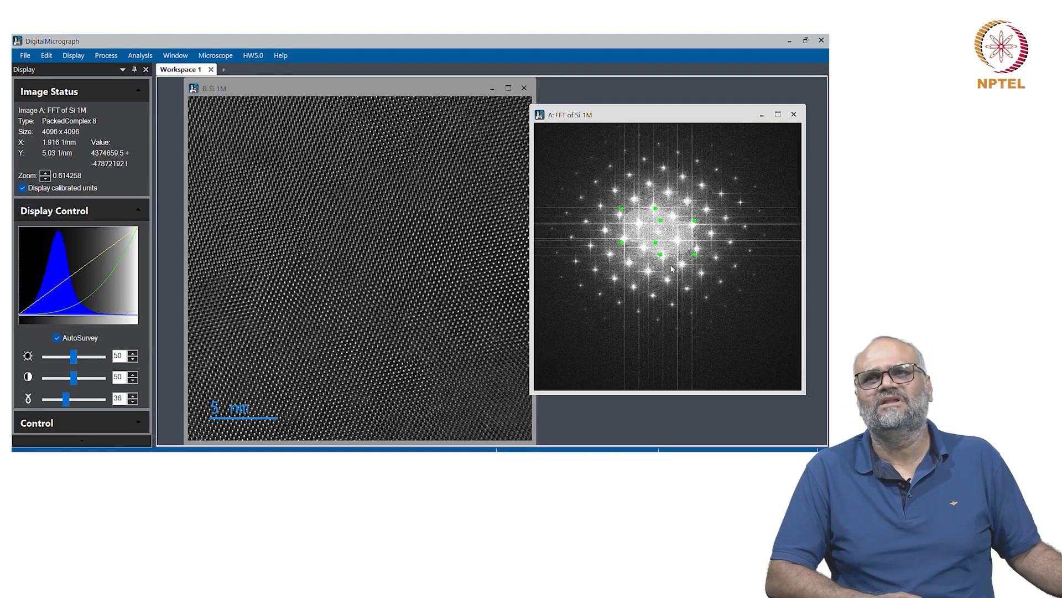
pyautogui.scroll(1, 671, 265)
pyautogui.scroll(-1, 672, 265)
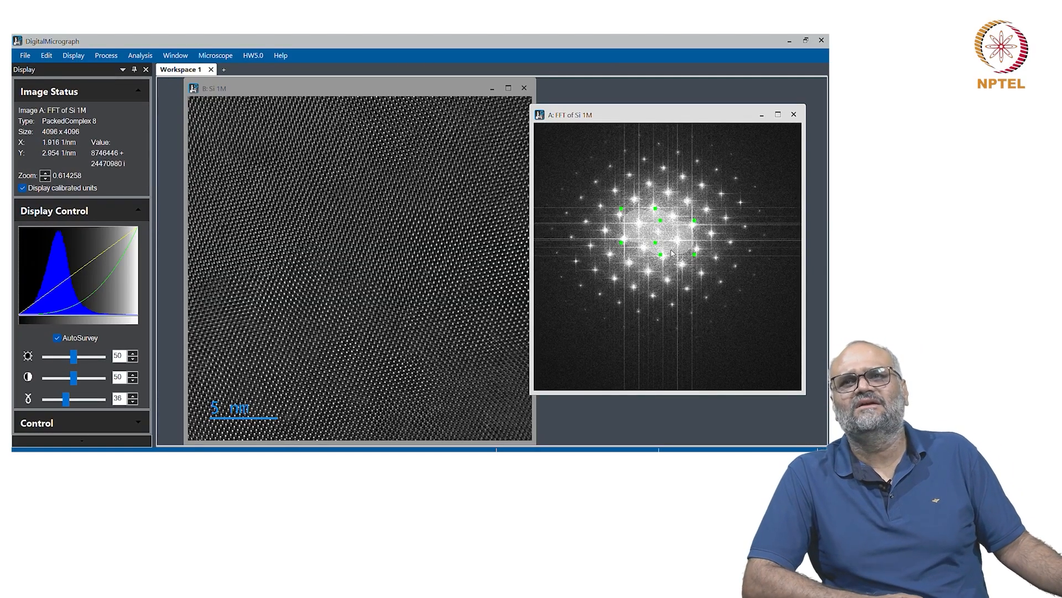
pyautogui.scroll(1, 672, 246)
pyautogui.scroll(-1, 673, 243)
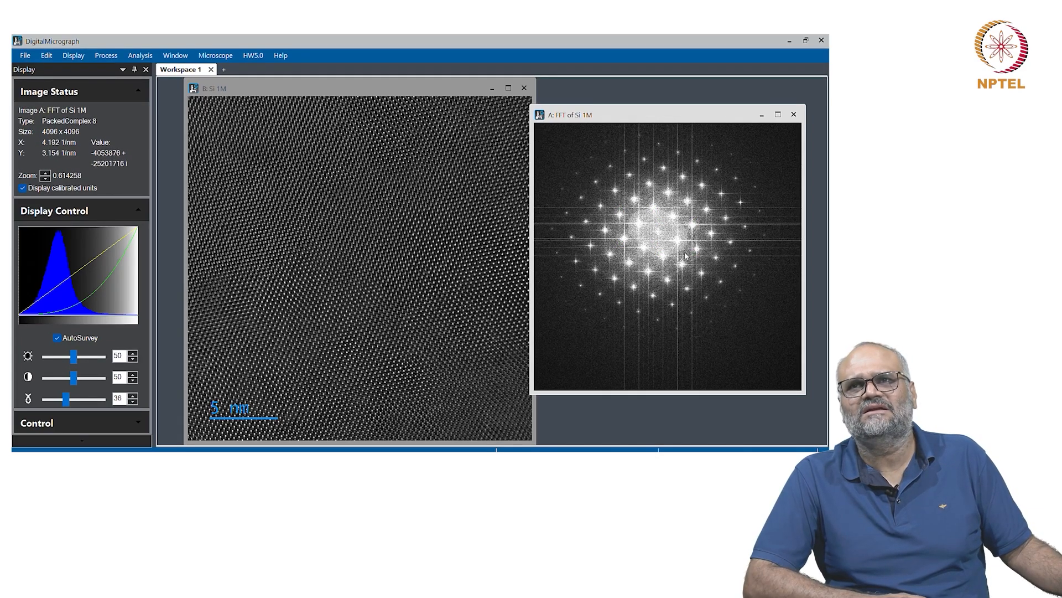
pyautogui.moveTo(694, 261)
pyautogui.mouseDown()
pyautogui.moveTo(694, 252)
pyautogui.moveTo(694, 271)
pyautogui.mouseUp()
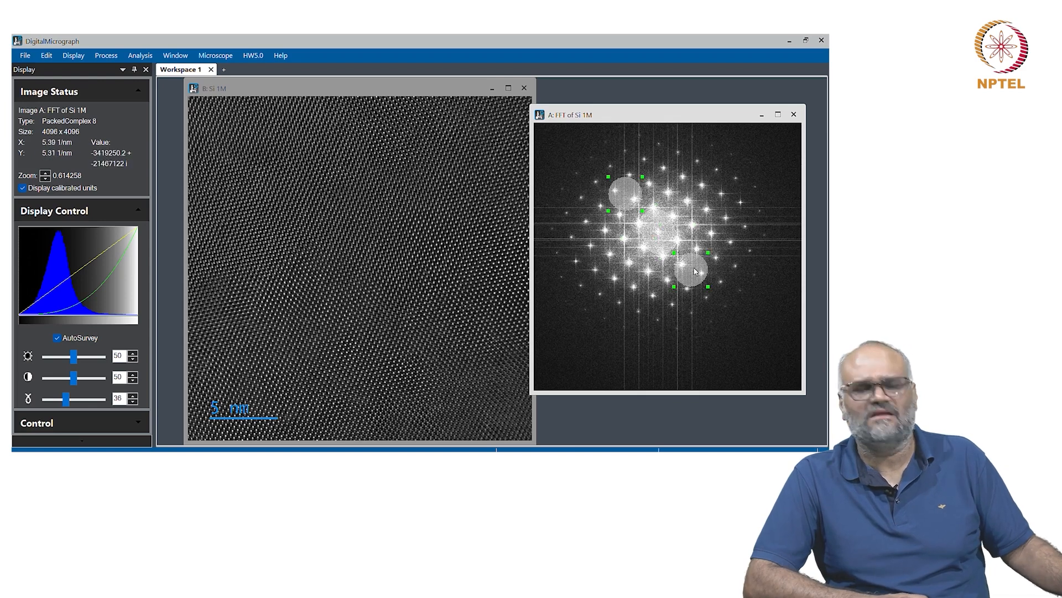
pyautogui.press('Delete')
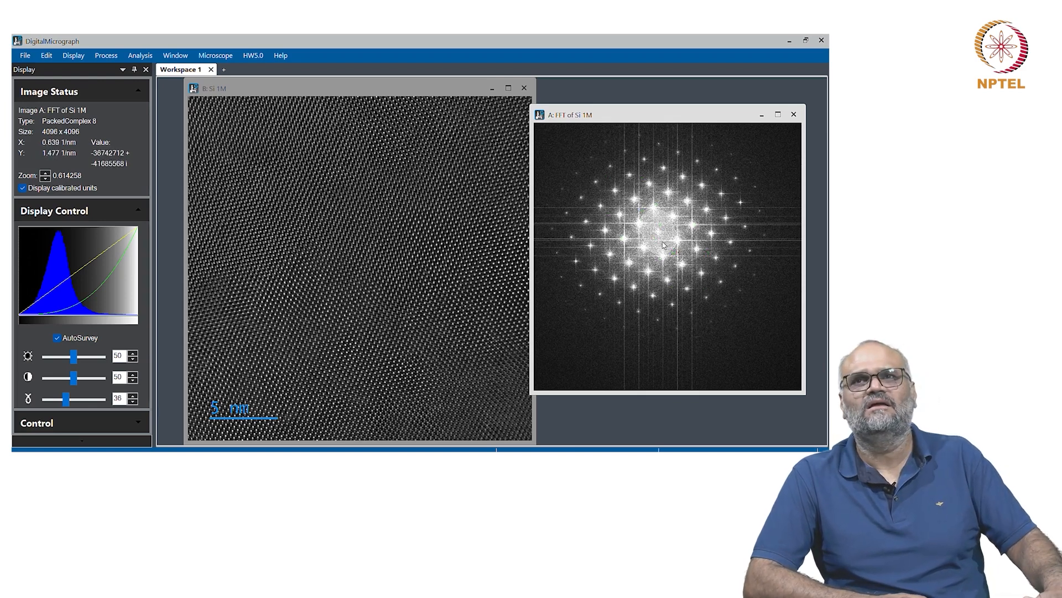
# Place a small symmetric mask pair on the two opposite bright spots nearest the centre of the FFT.
pyautogui.rightClick(668, 235)
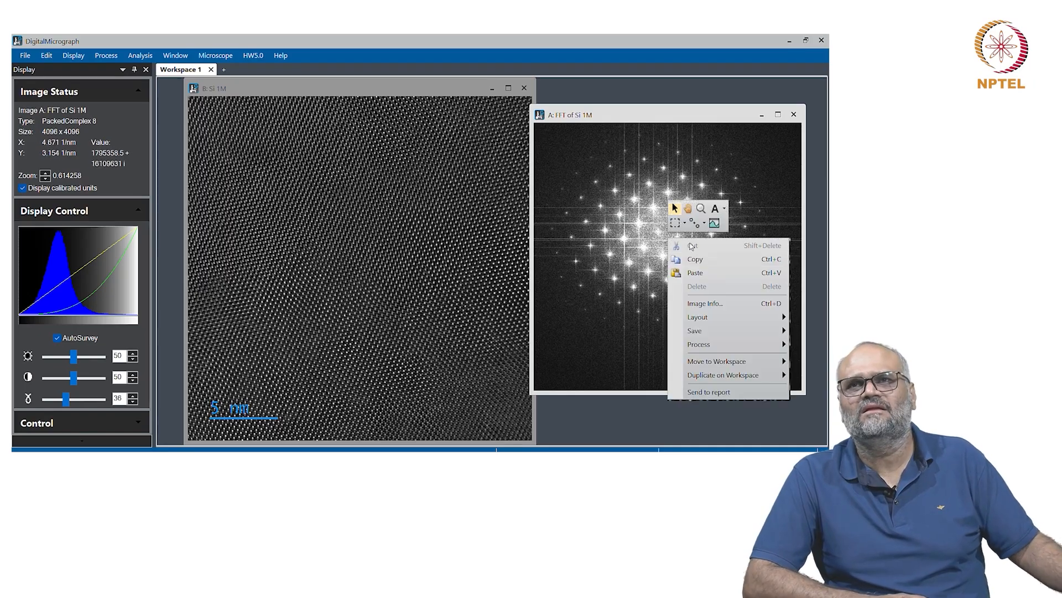
pyautogui.click(657, 232)
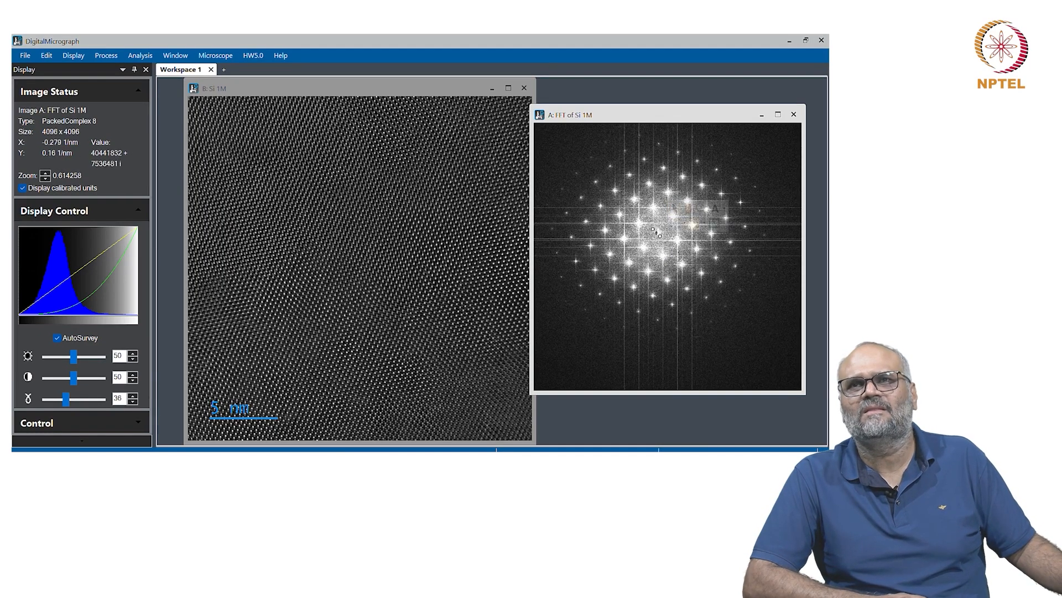
pyautogui.click(685, 246)
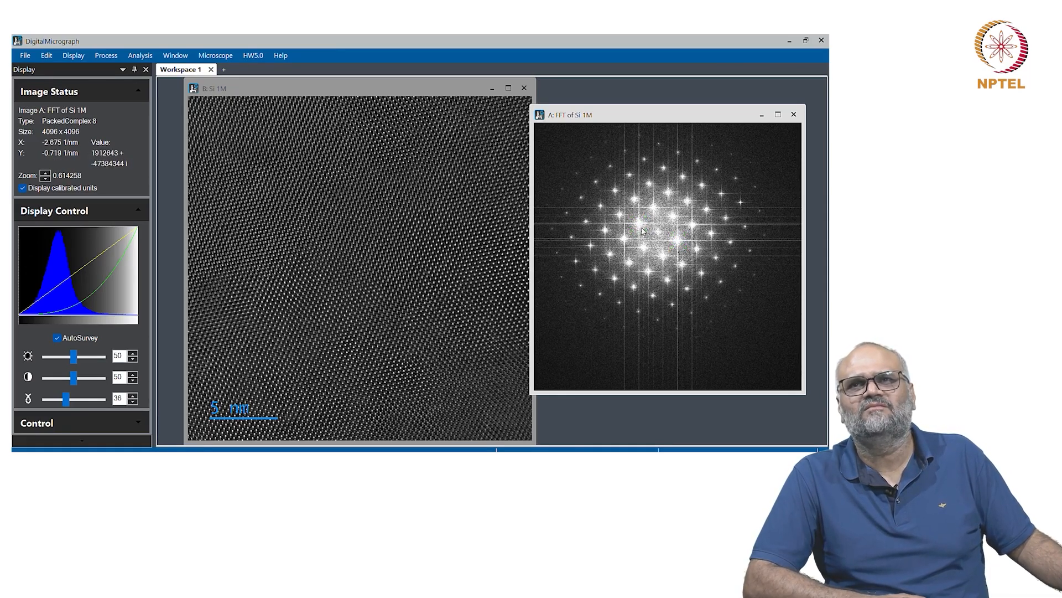
pyautogui.click(643, 232)
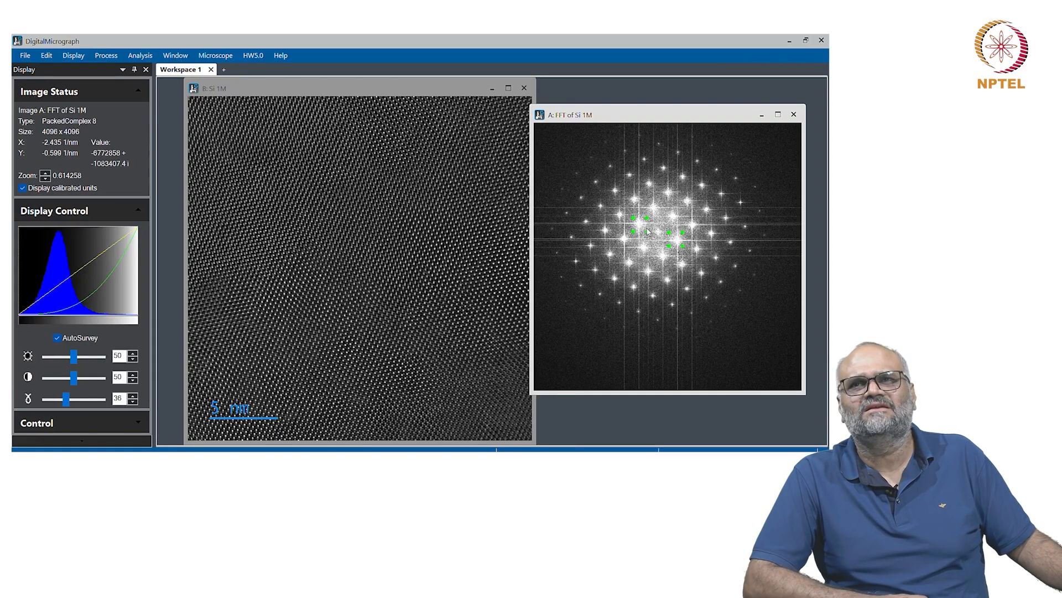
# Apply the mask to the FFT, keeping the masked area with edges smoothed by 5 pixels.
pyautogui.rightClick(679, 245)
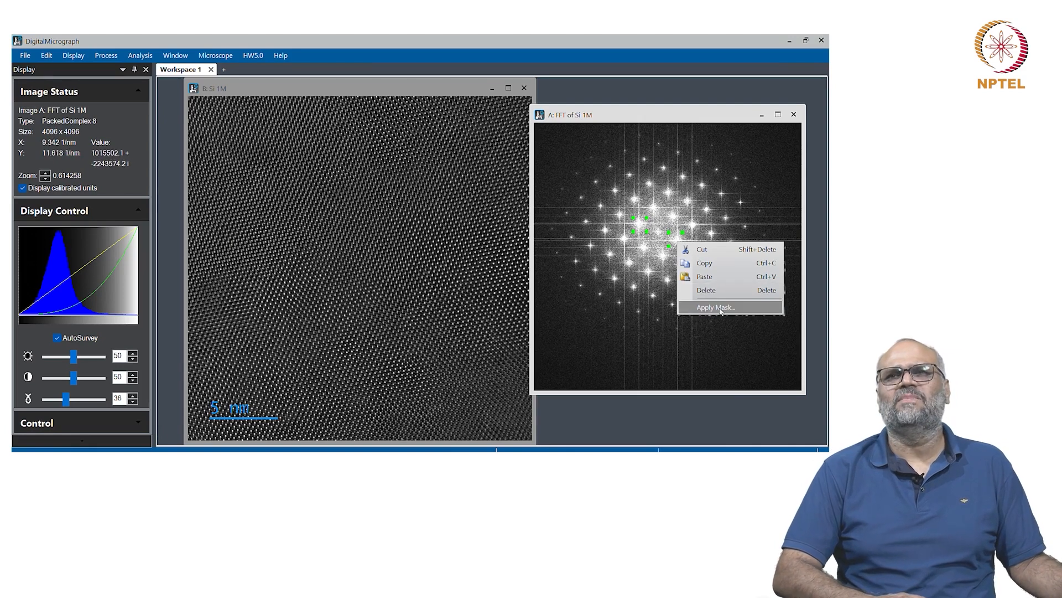
pyautogui.click(719, 308)
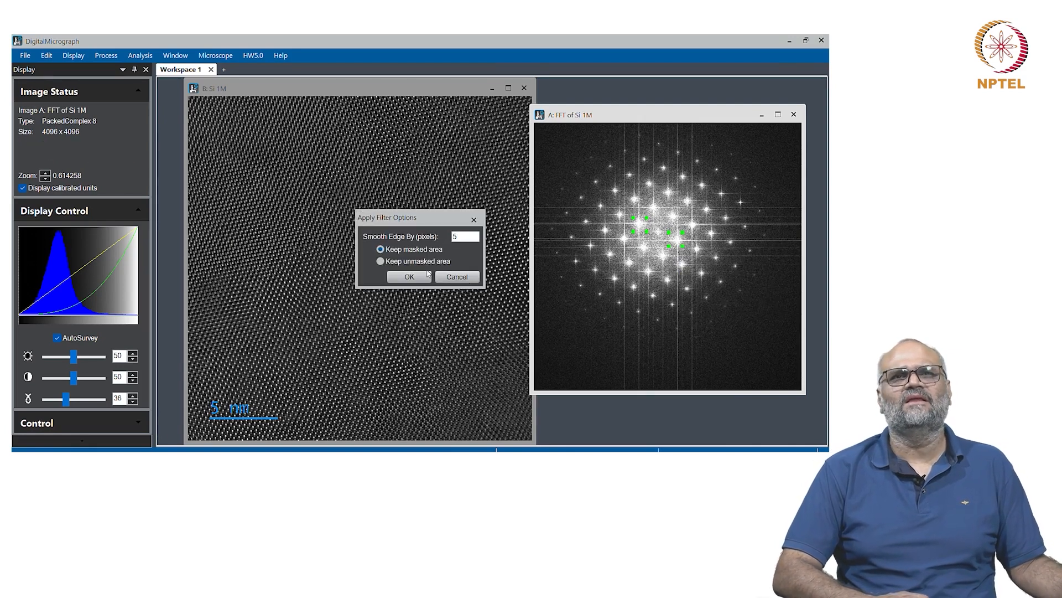
pyautogui.click(409, 277)
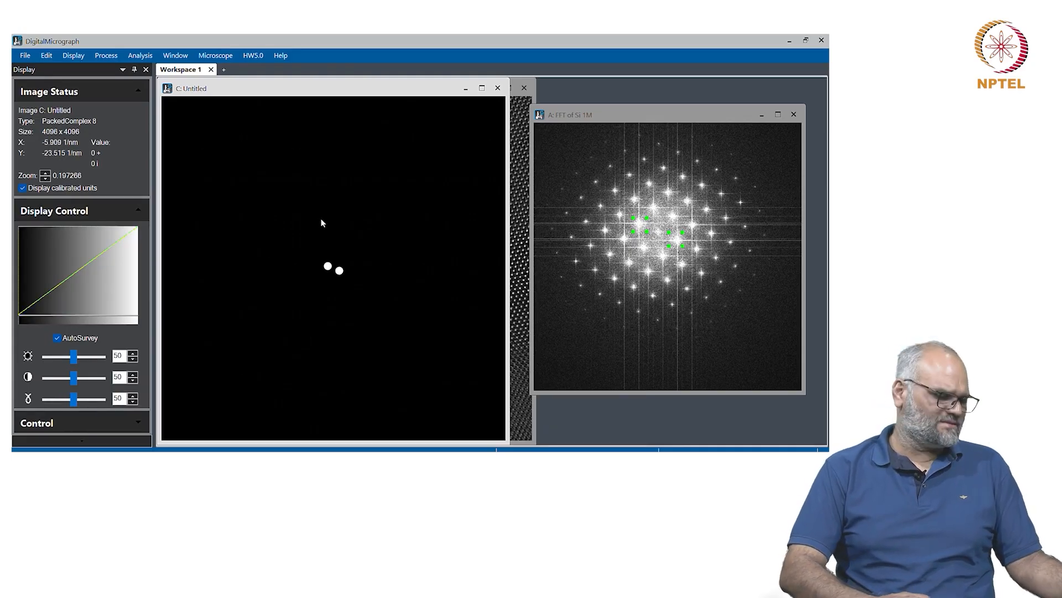
# Compute the inverse FFT of the masked image and rearrange both result windows so the original FFT shows again.
pyautogui.click(106, 55)
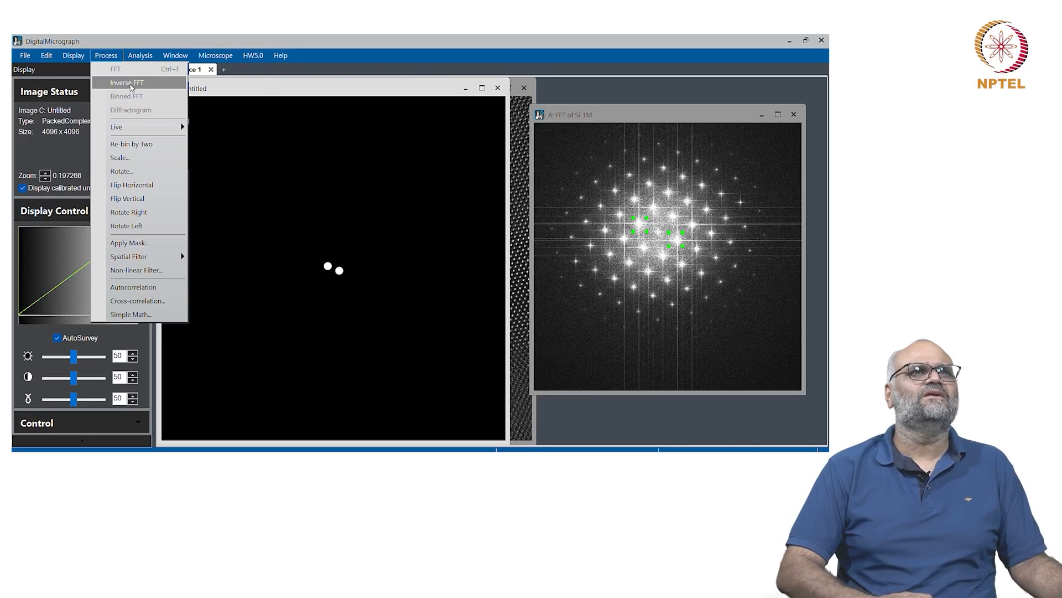
pyautogui.click(131, 83)
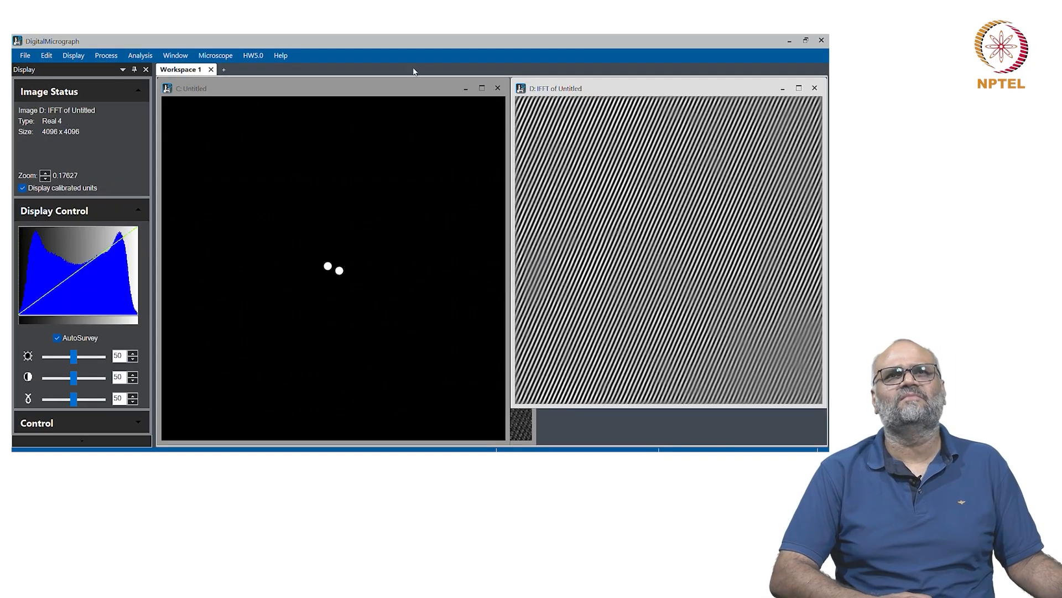
pyautogui.moveTo(417, 91); pyautogui.dragTo(462, 99)
pyautogui.moveTo(573, 87); pyautogui.dragTo(432, 110)
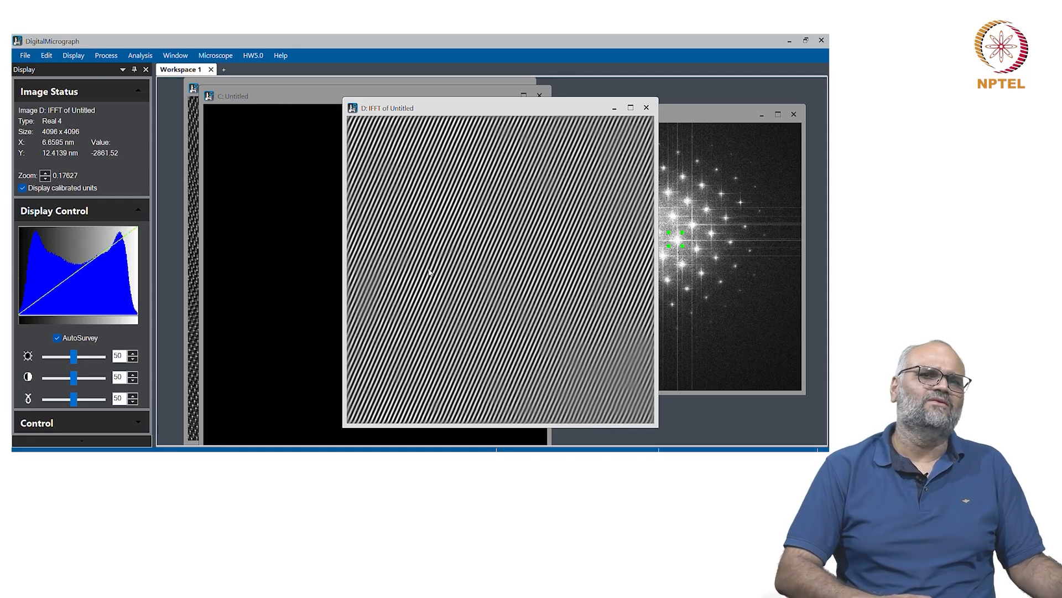
# Draw a diagonal line profile about 6.2 nm long across the inverse FFT fringes and move its plot clear of the line.
pyautogui.rightClick(461, 292)
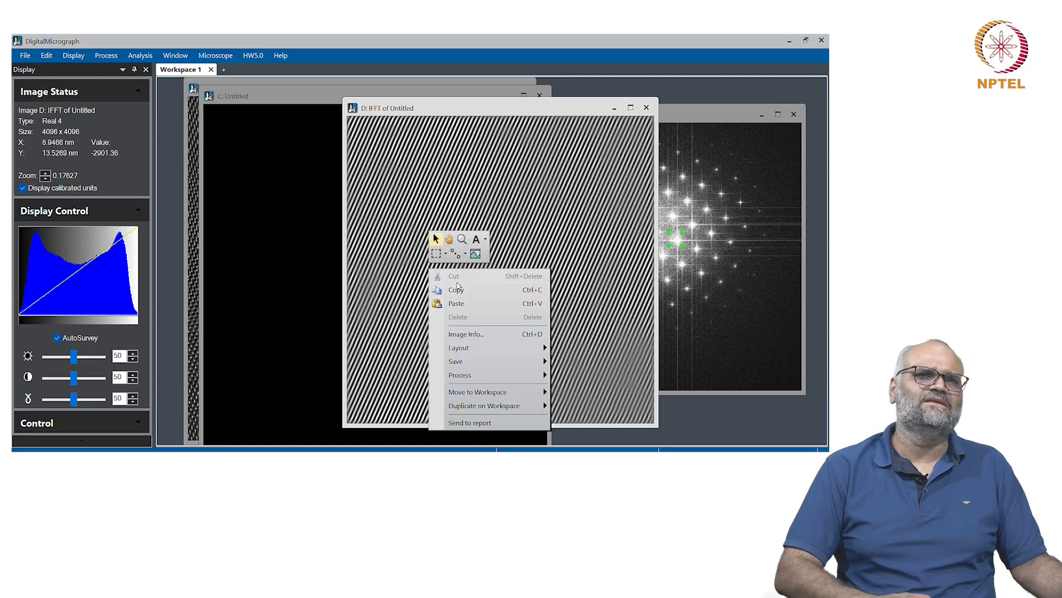
pyautogui.click(475, 254)
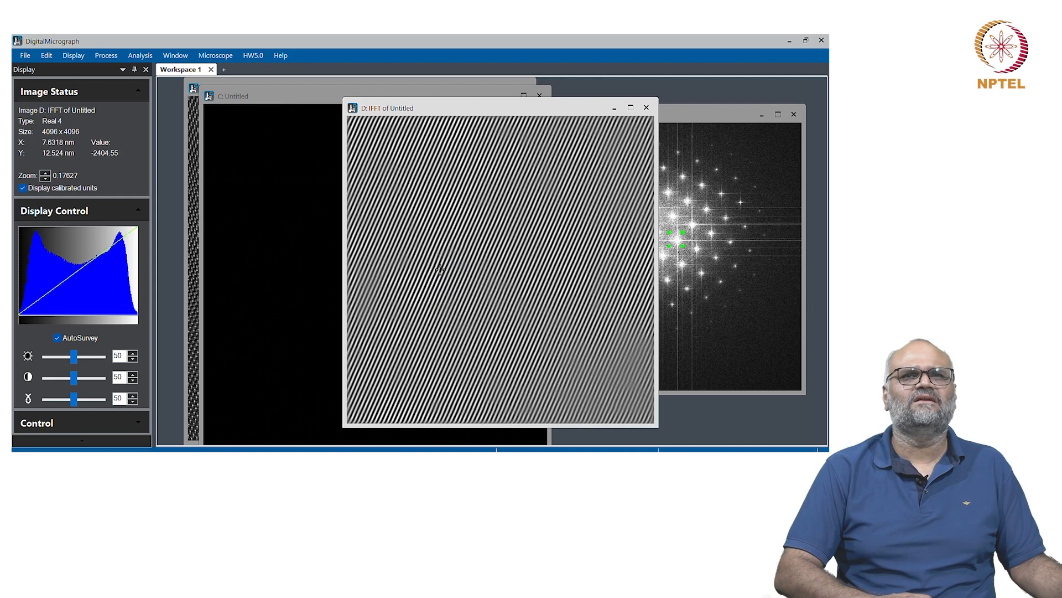
pyautogui.moveTo(440, 269); pyautogui.dragTo(503, 308)
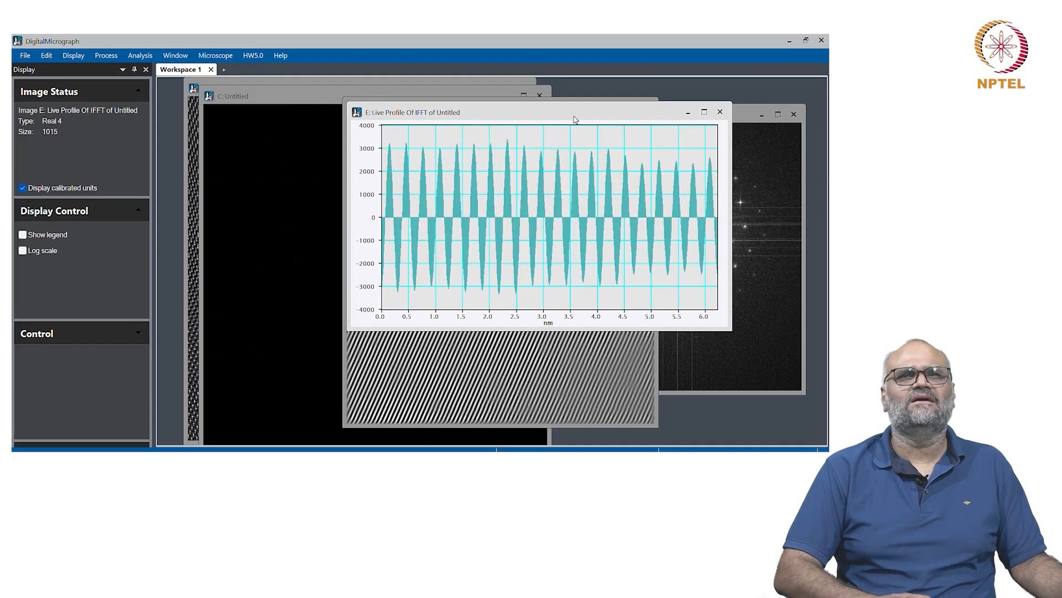
pyautogui.moveTo(573, 115); pyautogui.dragTo(554, 311)
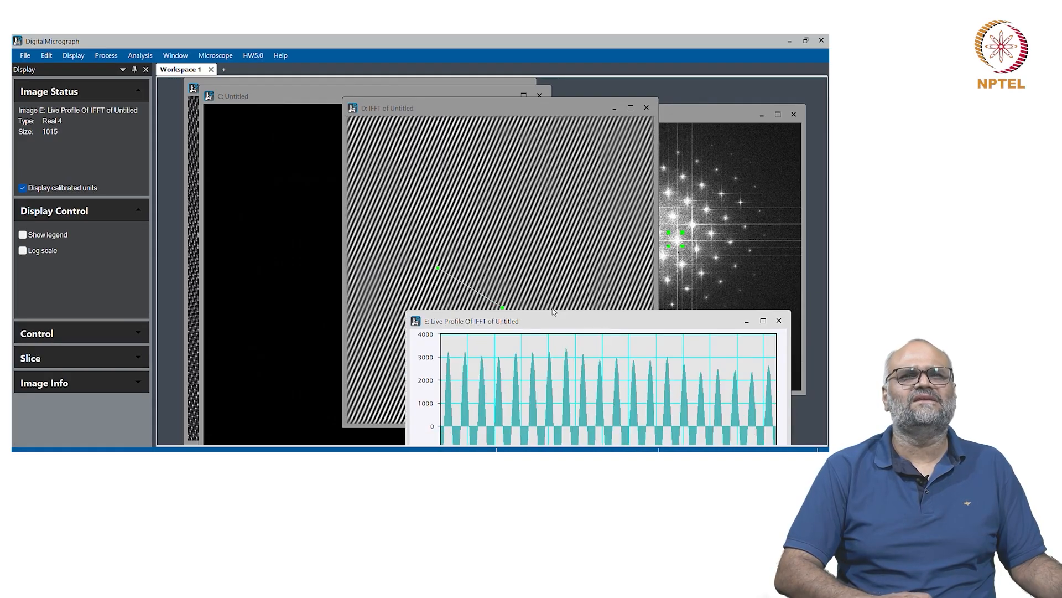
# Increase the integration width of the line profile on the inverse FFT image.
pyautogui.click(479, 296)
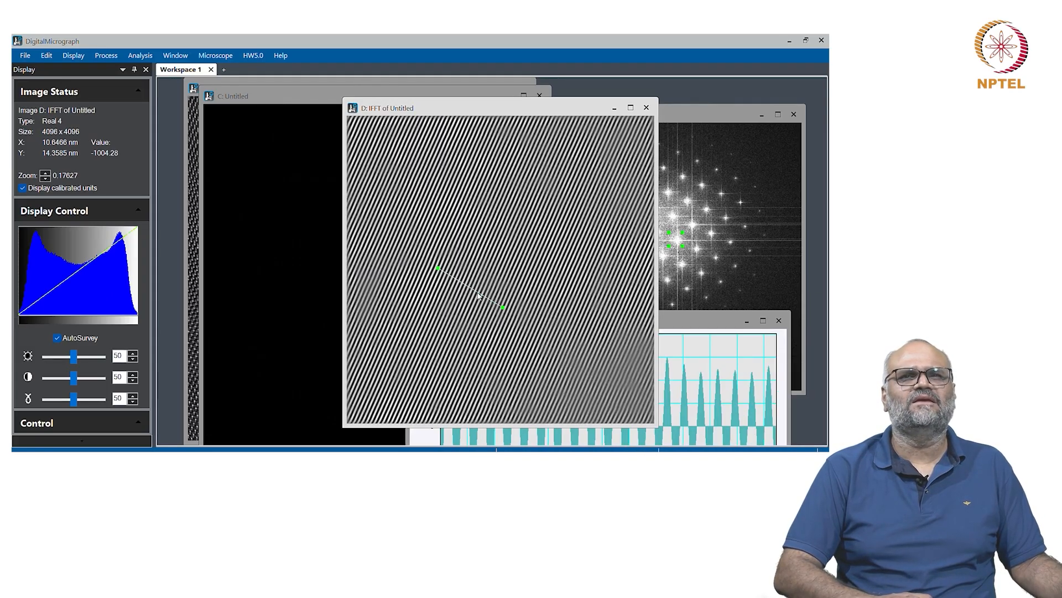
pyautogui.doubleClick(481, 296)
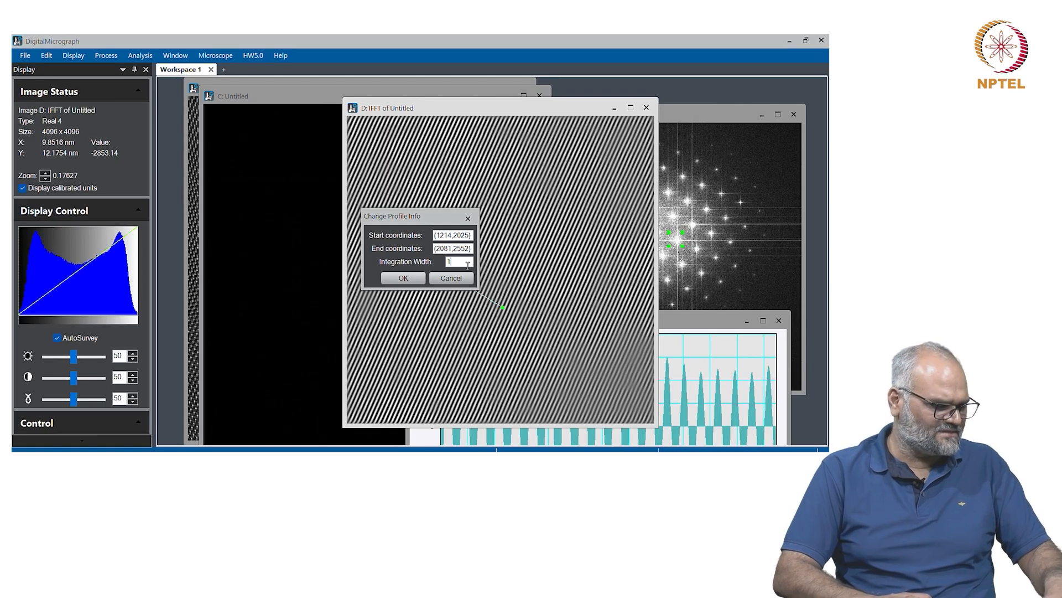
pyautogui.click(405, 279)
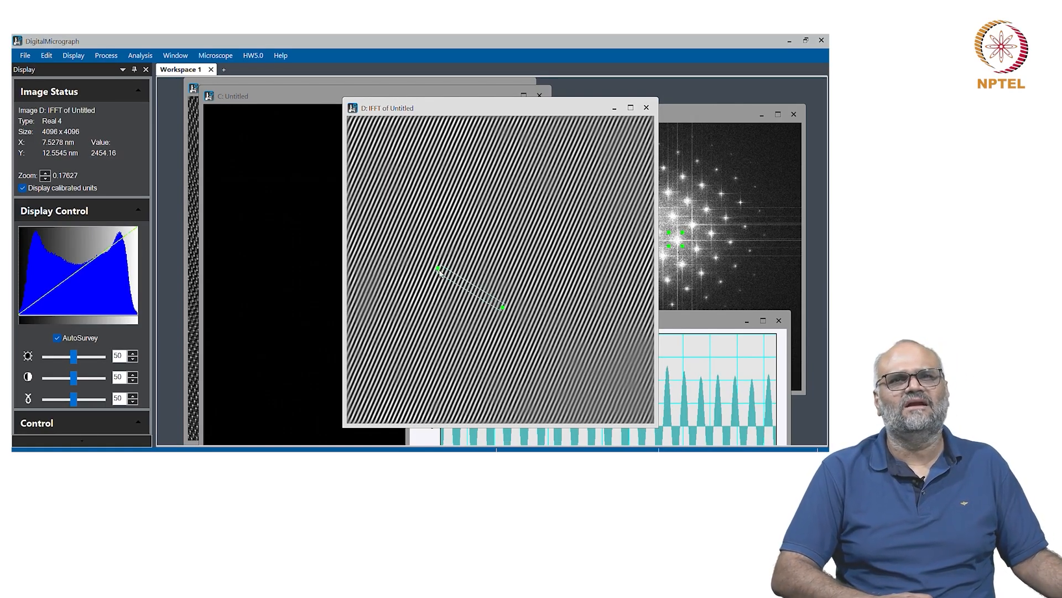
# Adjust both ends of the inverse FFT line profile so it runs perpendicular to the fringes and is about 6.7 nm long.
pyautogui.click(196, 195)
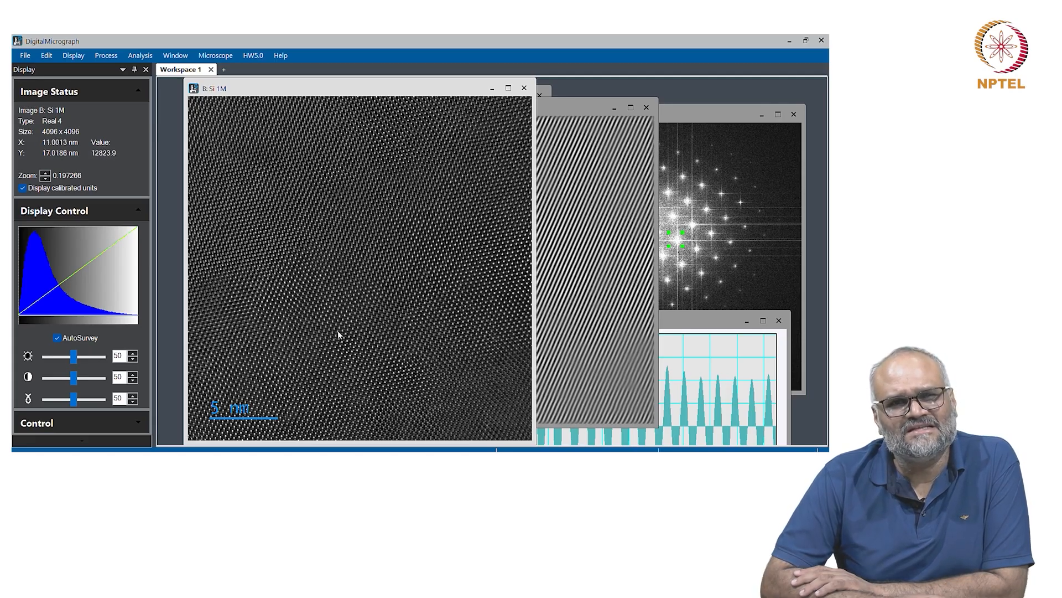
pyautogui.click(548, 285)
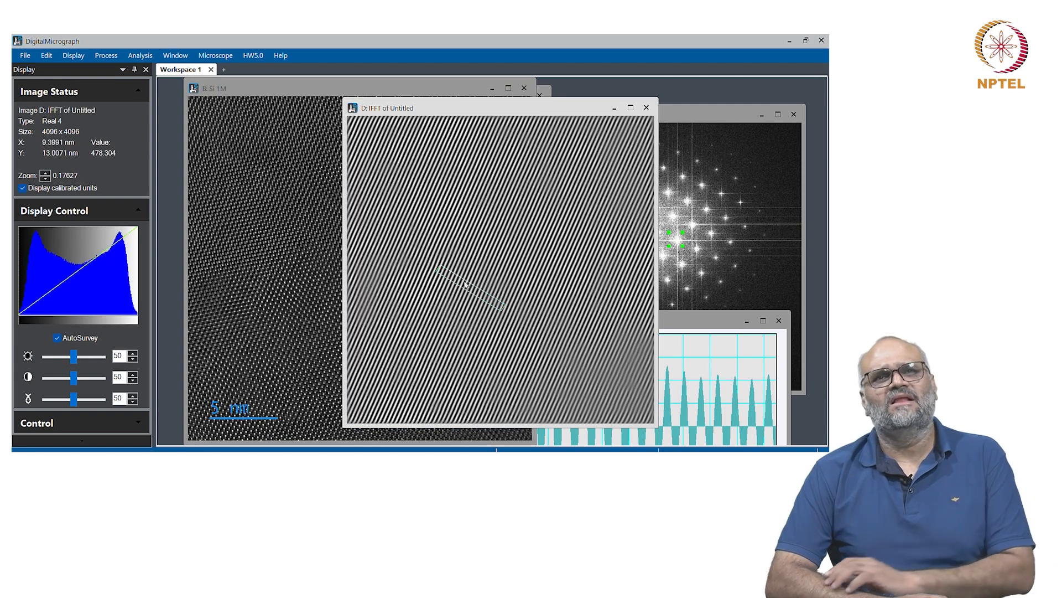
pyautogui.moveTo(438, 271); pyautogui.dragTo(436, 276)
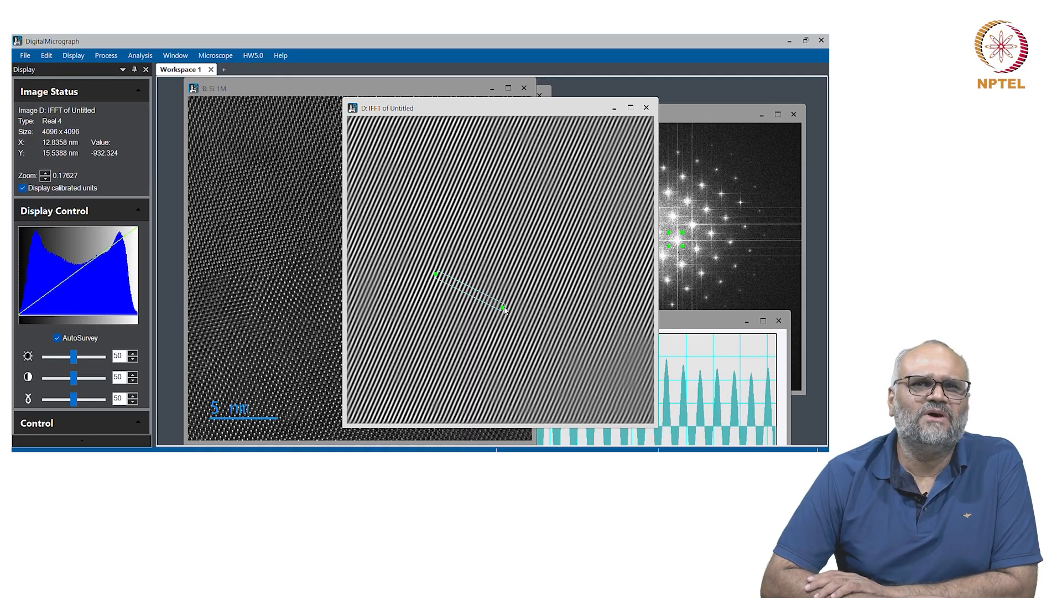
pyautogui.moveTo(504, 311); pyautogui.dragTo(510, 318)
pyautogui.scroll(2, 510, 318)
pyautogui.moveTo(546, 315); pyautogui.dragTo(551, 298)
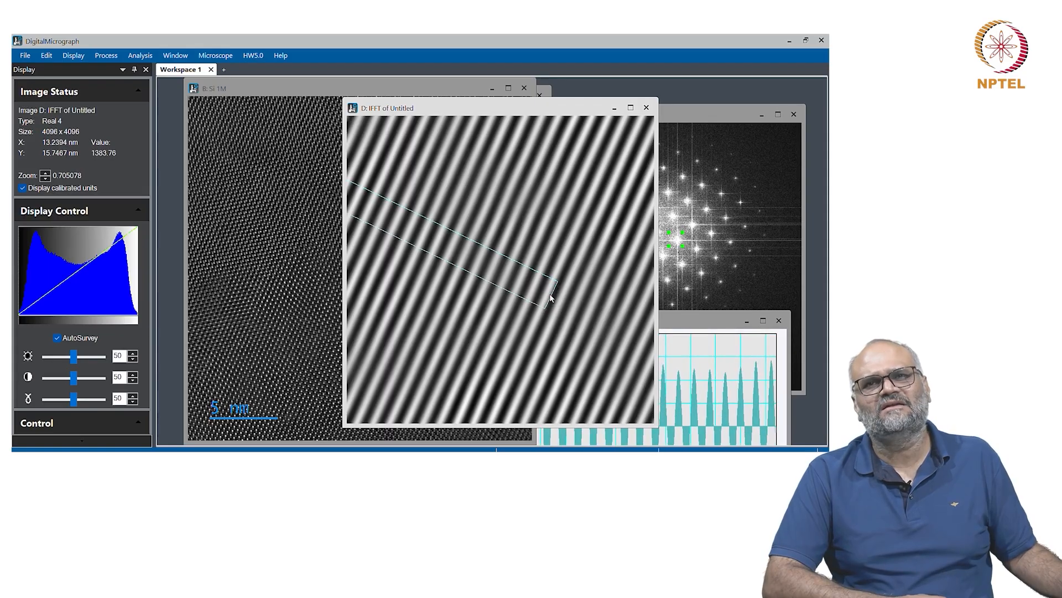
pyautogui.scroll(-1, 505, 311)
pyautogui.scroll(-1, 506, 311)
pyautogui.scroll(2, 441, 271)
pyautogui.scroll(1, 441, 271)
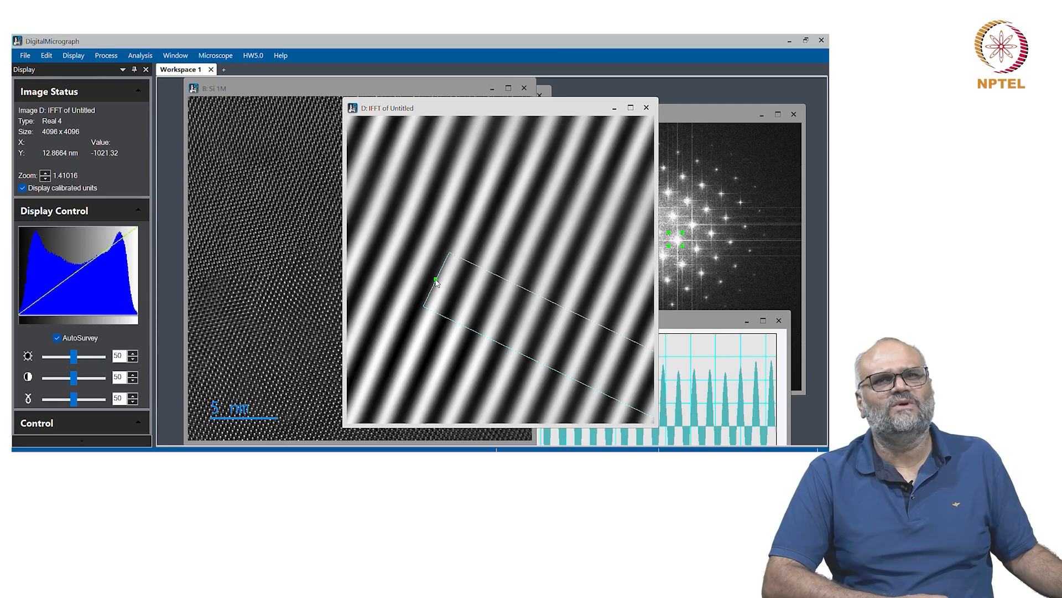
pyautogui.moveTo(433, 283); pyautogui.dragTo(432, 282)
pyautogui.scroll(-2, 449, 281)
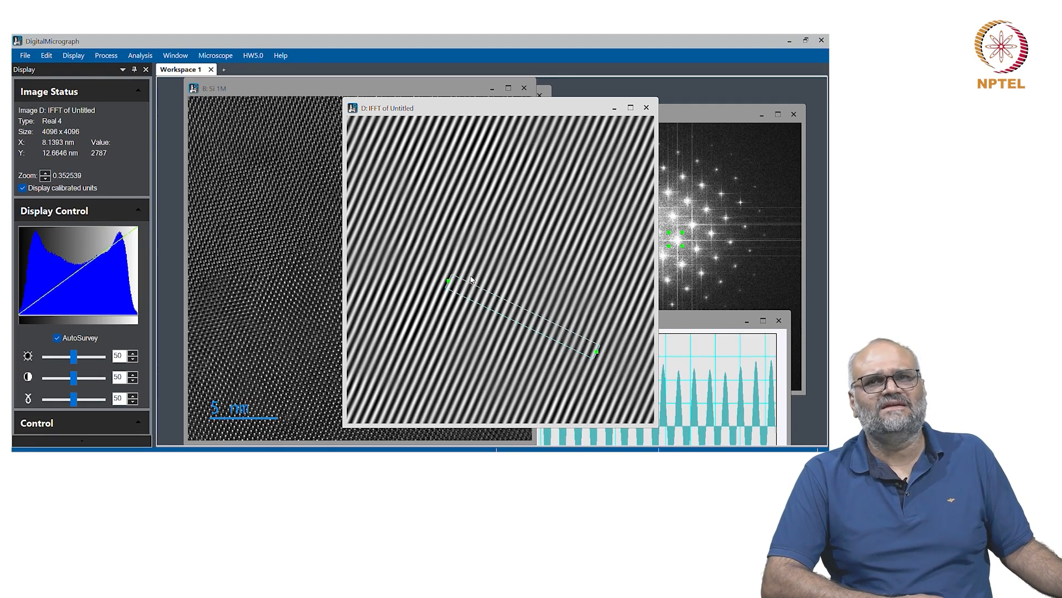
# Bring the live profile plot forward and mark an interval spanning ten fringe periods between peaks.
pyautogui.click(688, 318)
pyautogui.moveTo(689, 316); pyautogui.dragTo(716, 295)
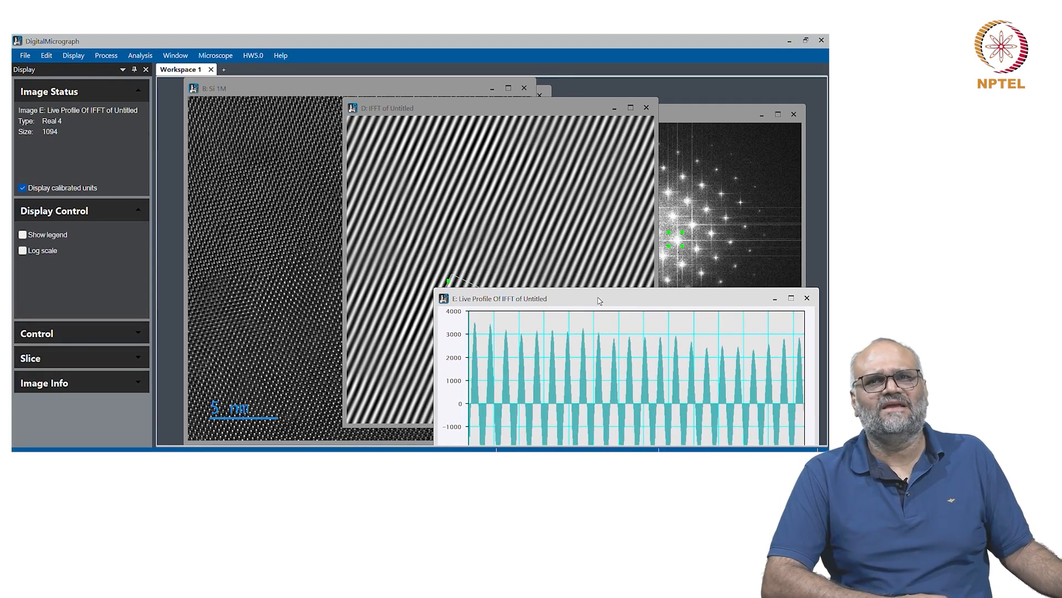
pyautogui.moveTo(595, 298); pyautogui.dragTo(603, 264)
pyautogui.moveTo(546, 355); pyautogui.dragTo(561, 358)
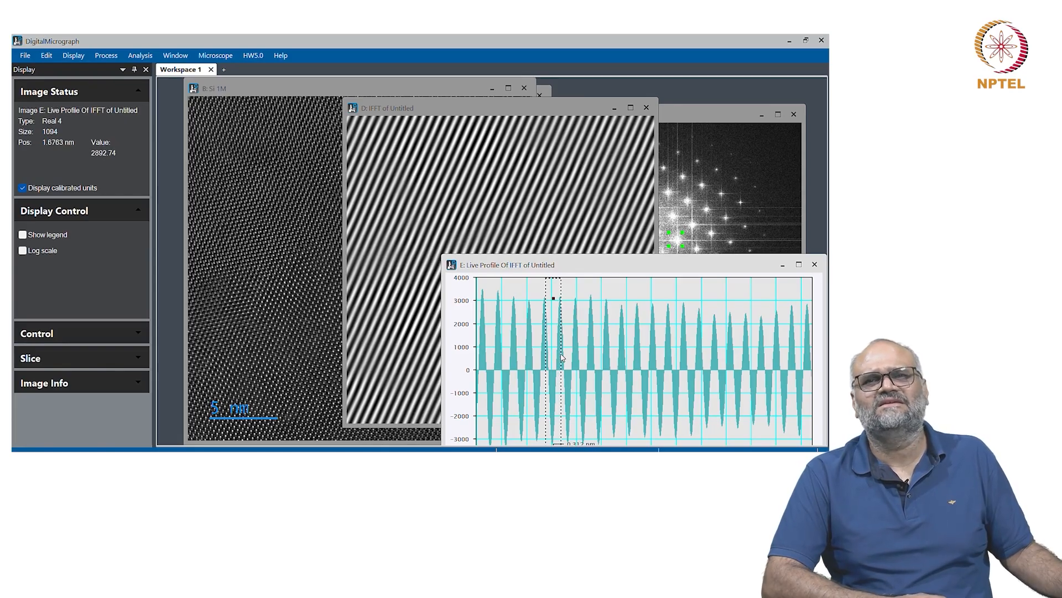
pyautogui.moveTo(562, 359); pyautogui.dragTo(700, 397)
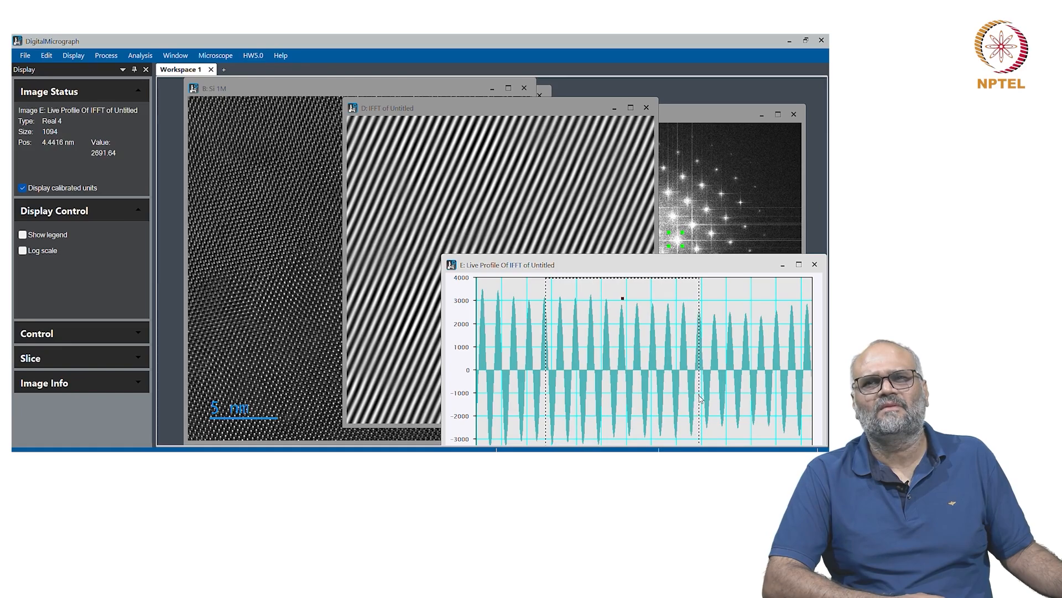
# Bring the whole profile plot into view and fine-tune both interval edges onto the peak centres to measure ten periods.
pyautogui.moveTo(693, 262); pyautogui.dragTo(594, 117)
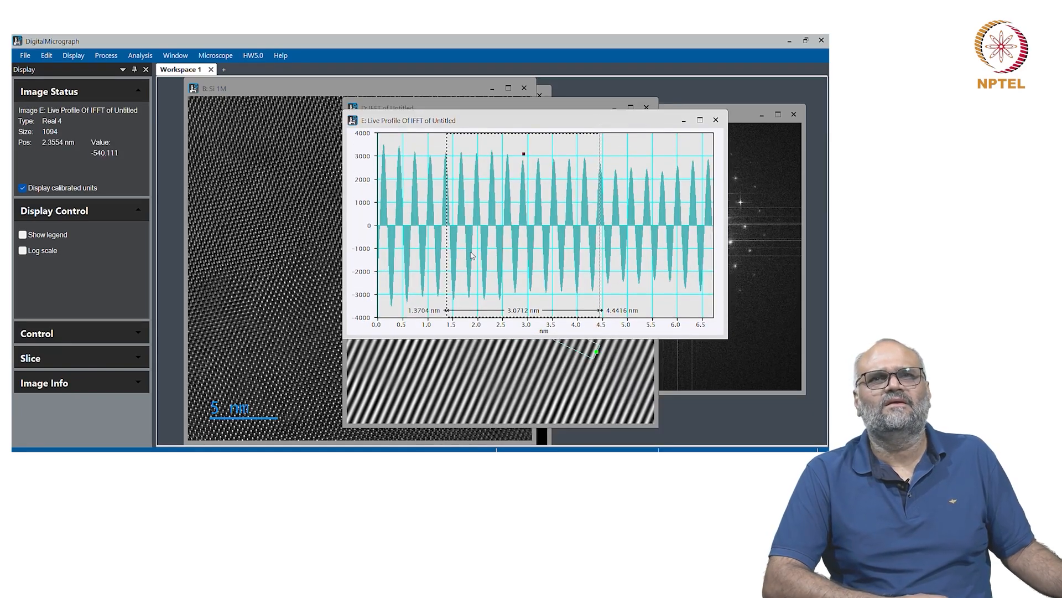
pyautogui.moveTo(447, 242); pyautogui.dragTo(447, 242)
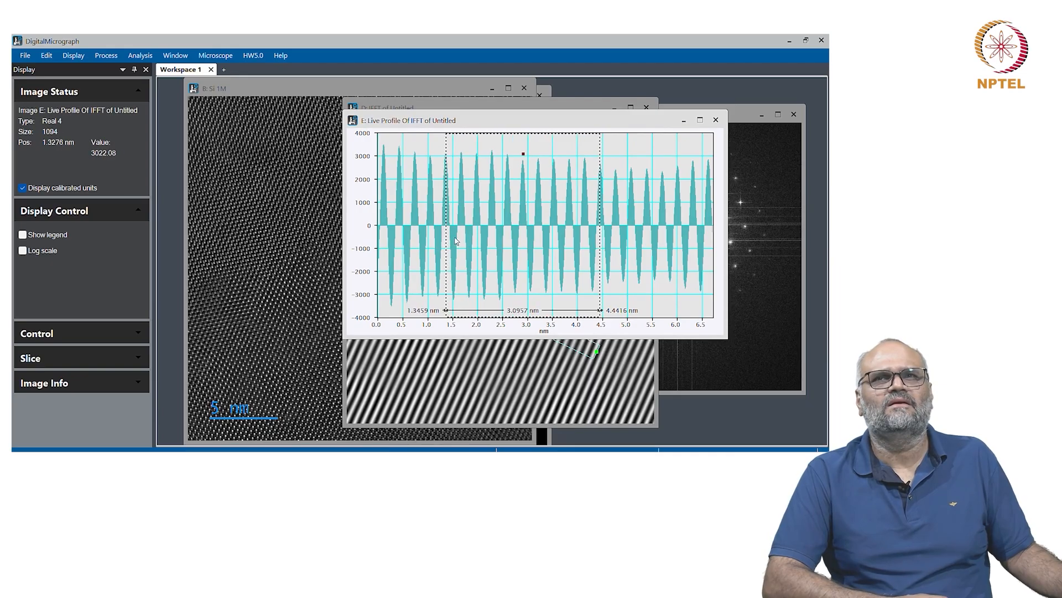
pyautogui.moveTo(601, 228); pyautogui.dragTo(601, 227)
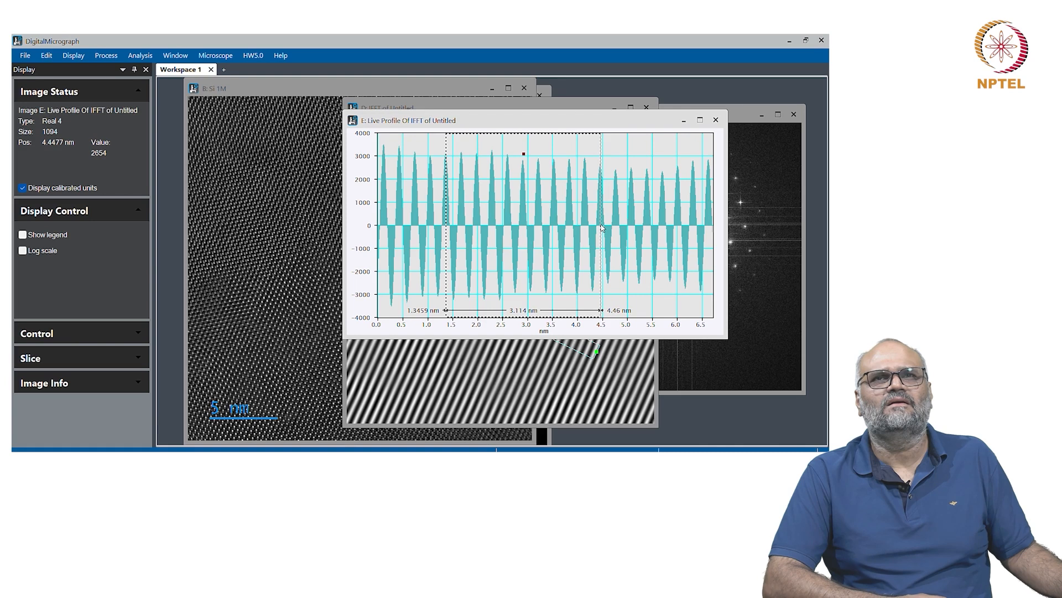
# Readjust the end of the marked interval on the live profile plot so it spans ten periods, about 3.10 nm.
pyautogui.moveTo(602, 228); pyautogui.dragTo(587, 227)
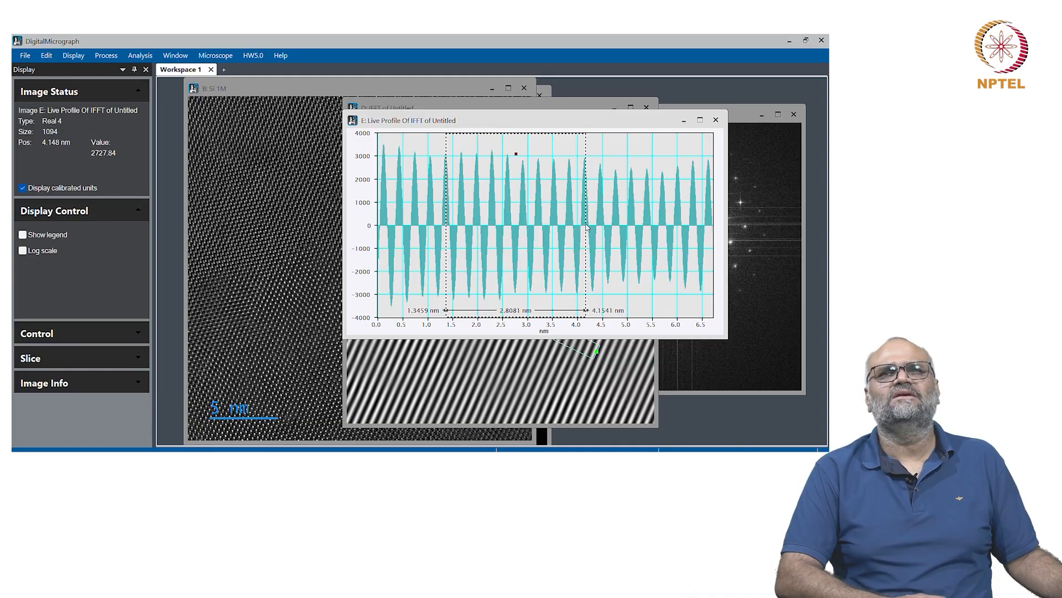
pyautogui.moveTo(587, 227); pyautogui.dragTo(587, 227)
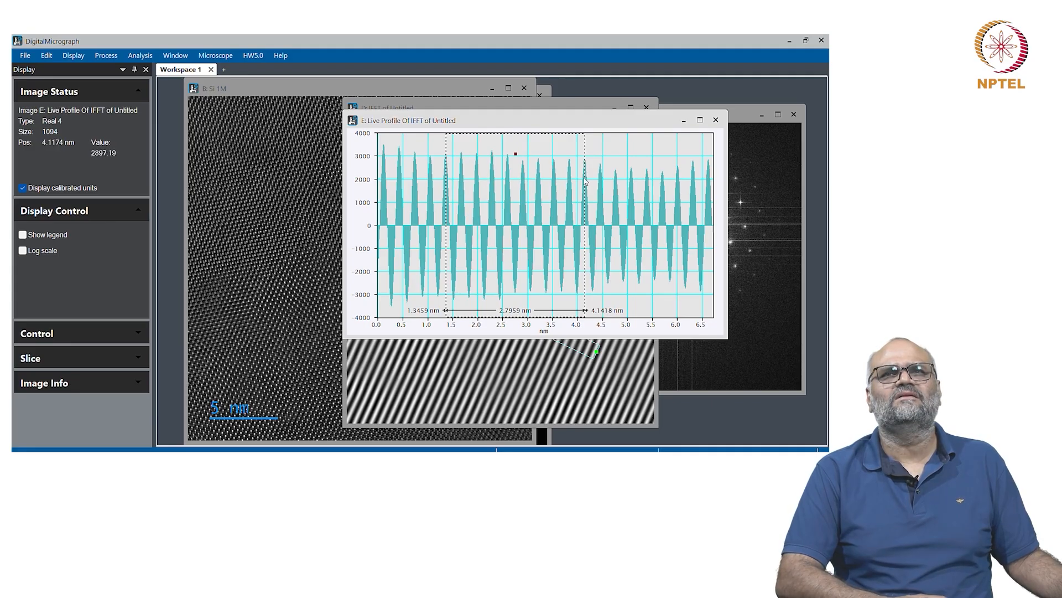
pyautogui.moveTo(584, 196); pyautogui.dragTo(601, 199)
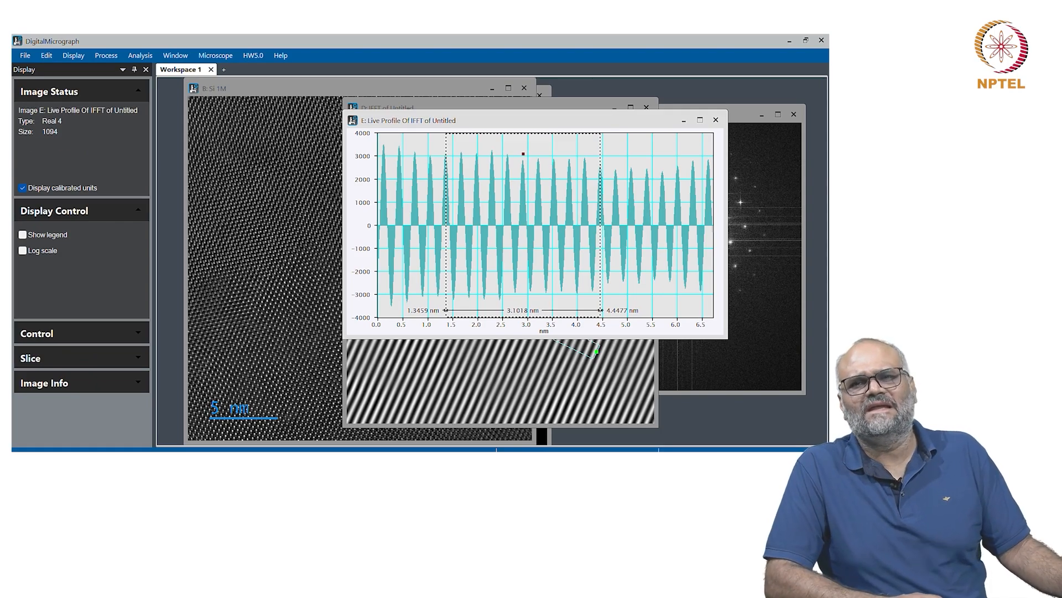
# Switch to Excel, record 0.31018 as the measured value in cell B5, and return to DigitalMicrograph.
pyautogui.hotkey('alt', 'Tab')
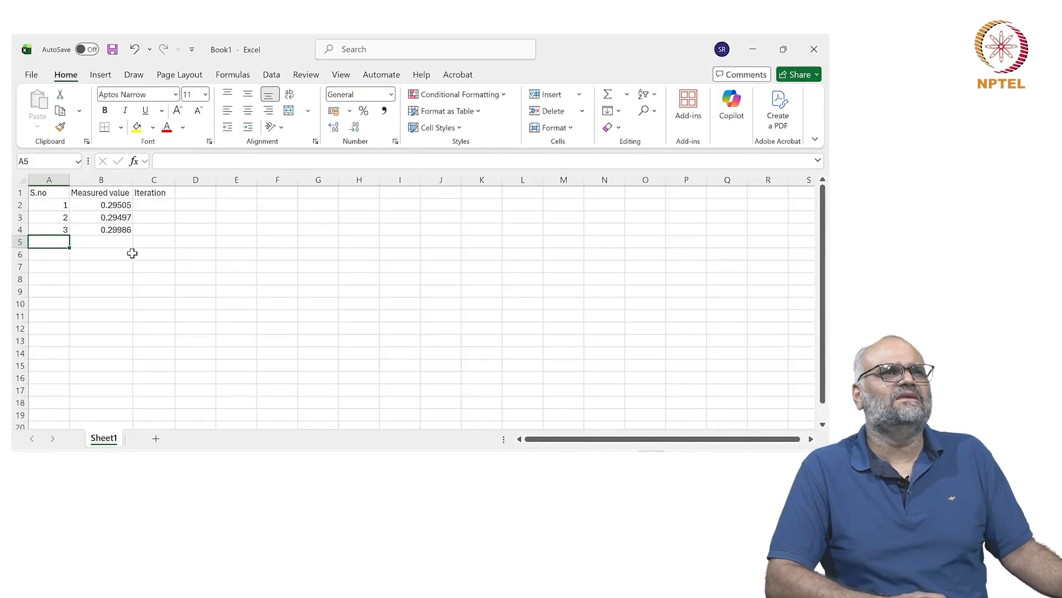
pyautogui.click(124, 239)
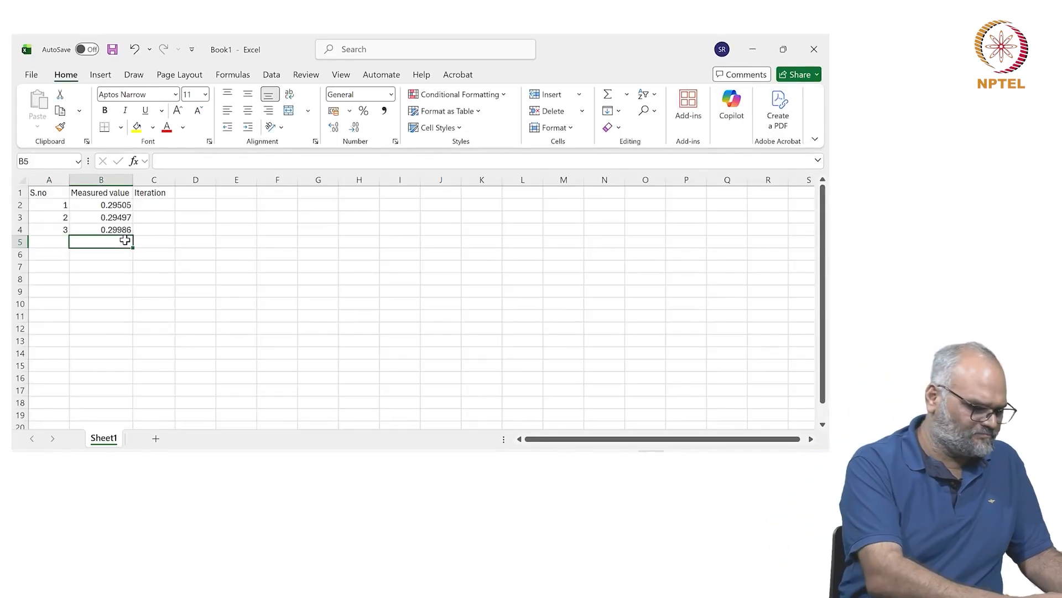
pyautogui.write('0.3')
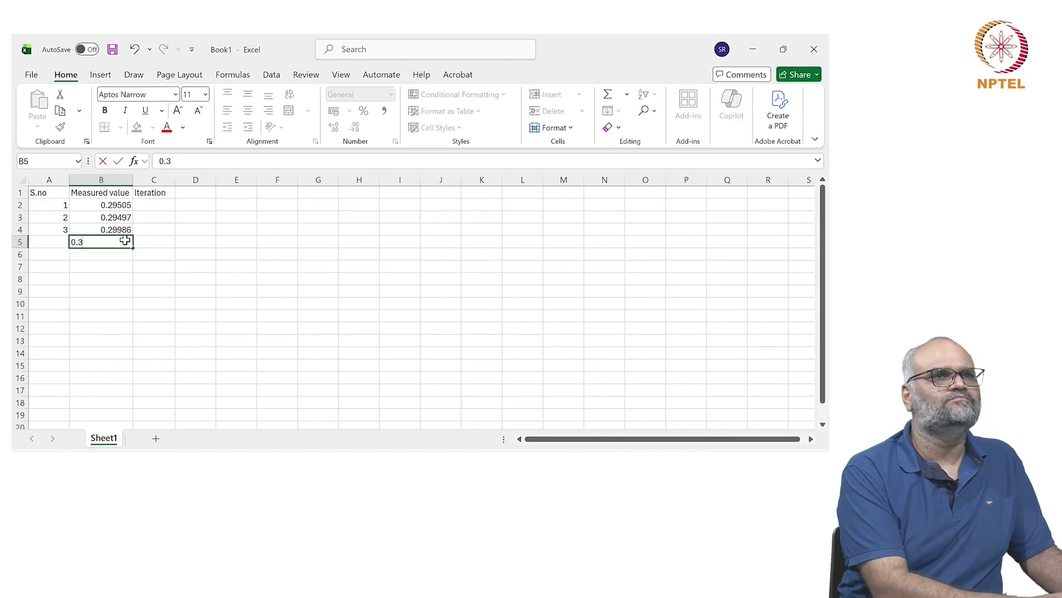
pyautogui.write('1')
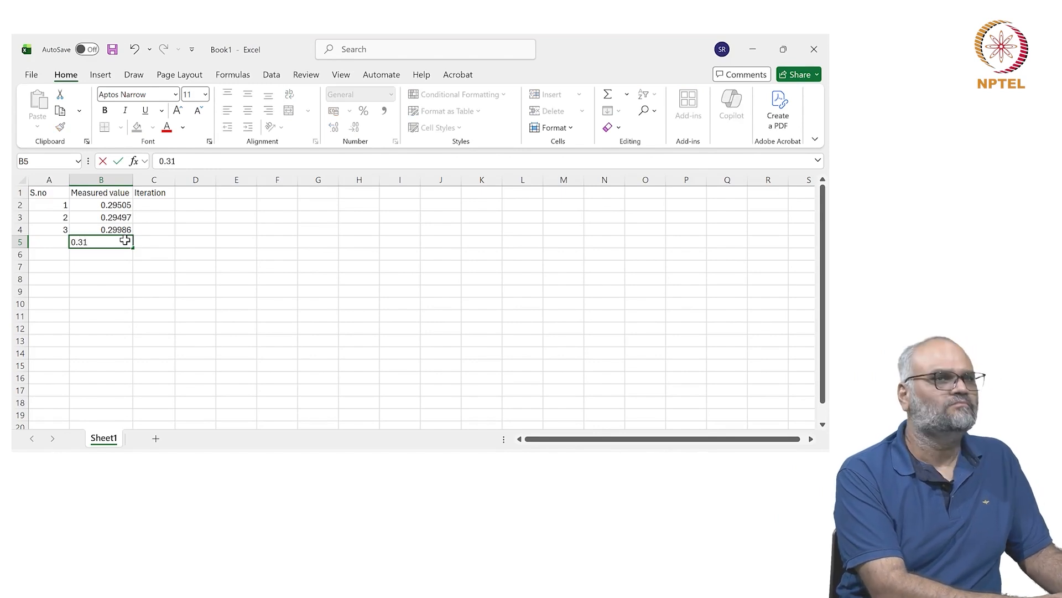
pyautogui.write('018')
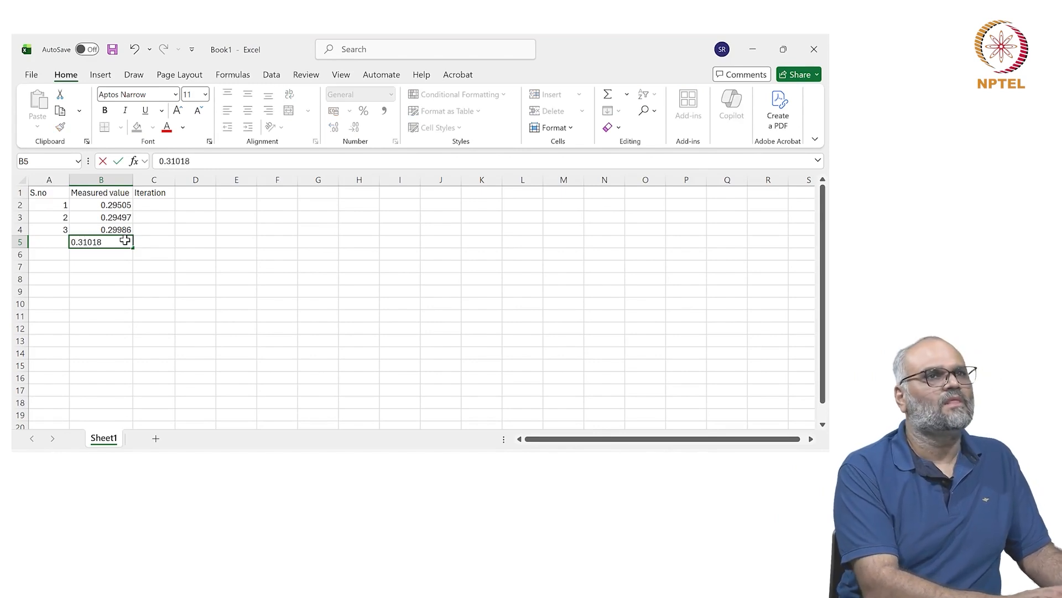
pyautogui.press('Return')
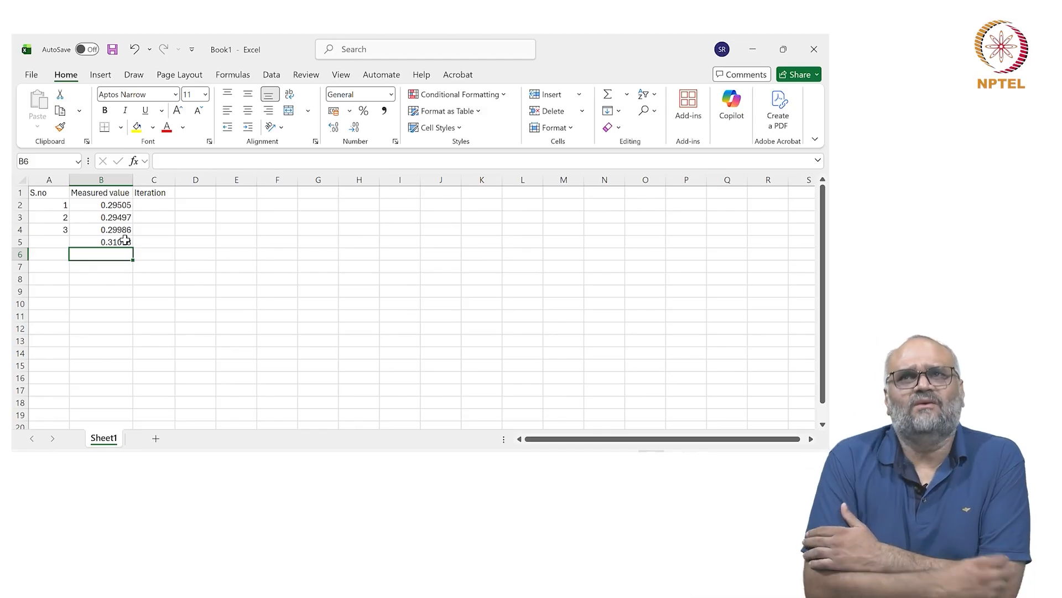
pyautogui.click(783, 49)
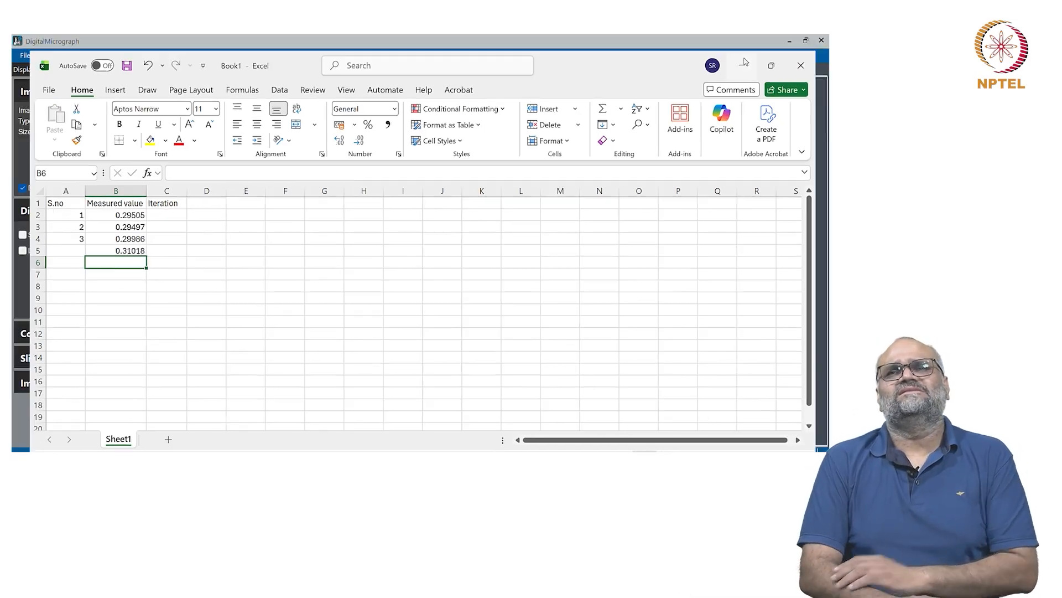
pyautogui.click(743, 65)
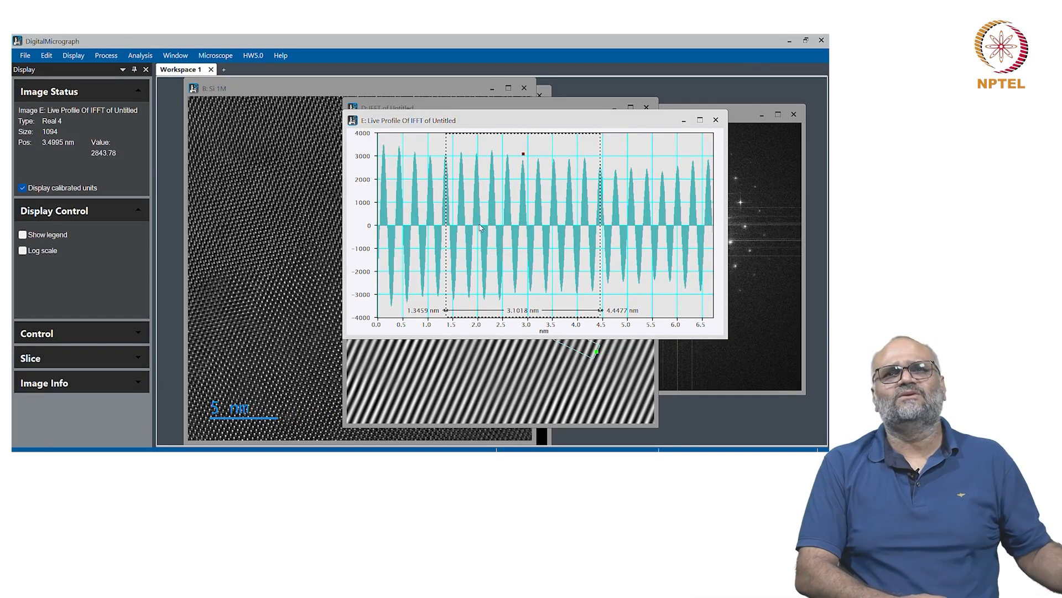
# Bring the inverse FFT image forward and shift its line profile slightly across the fringes.
pyautogui.click(513, 400)
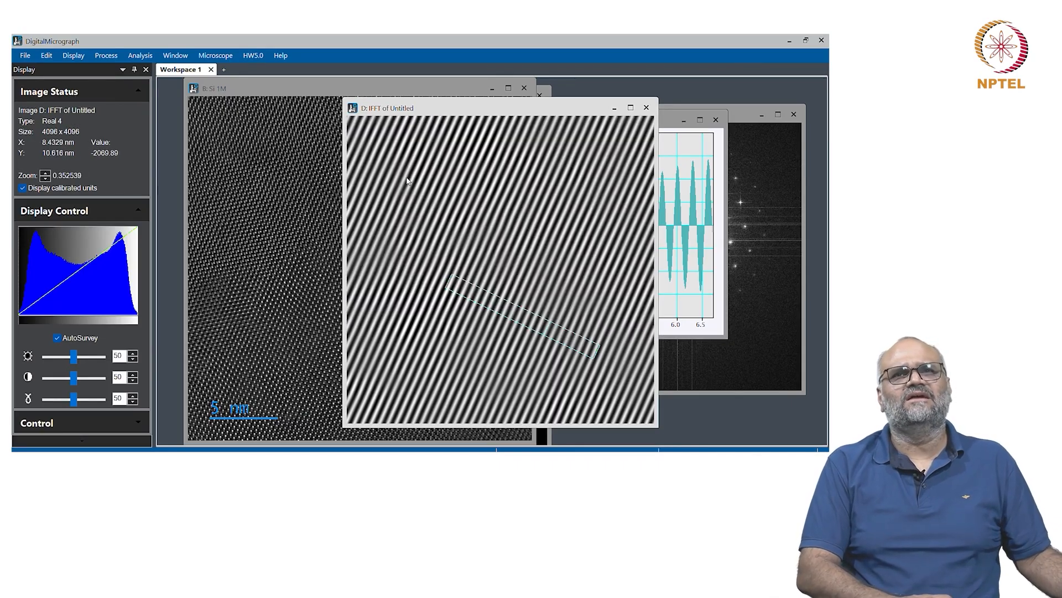
pyautogui.rightClick(553, 248)
pyautogui.click(520, 293)
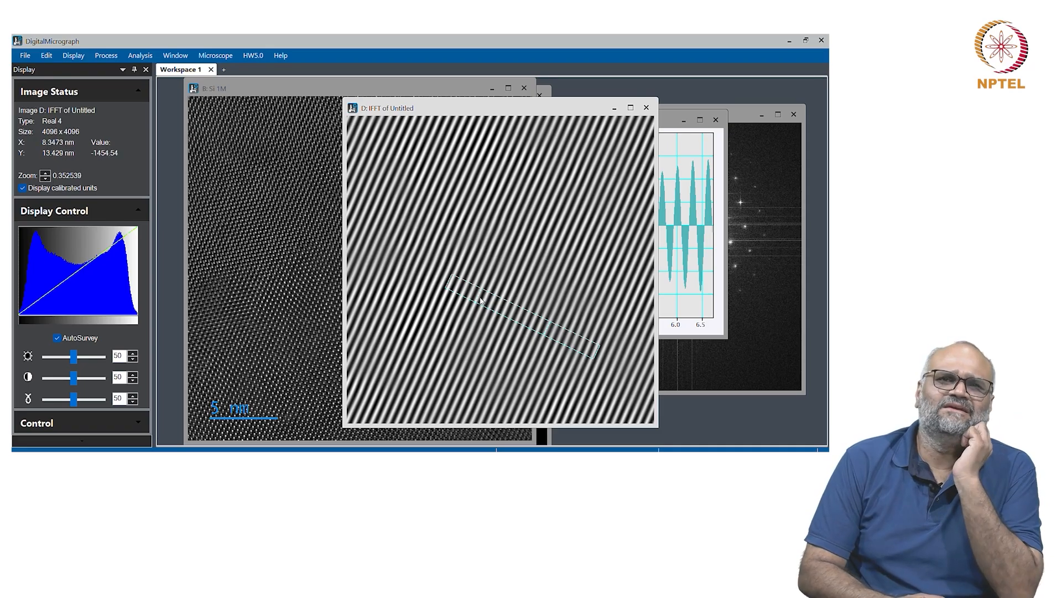
pyautogui.moveTo(506, 312); pyautogui.dragTo(475, 292)
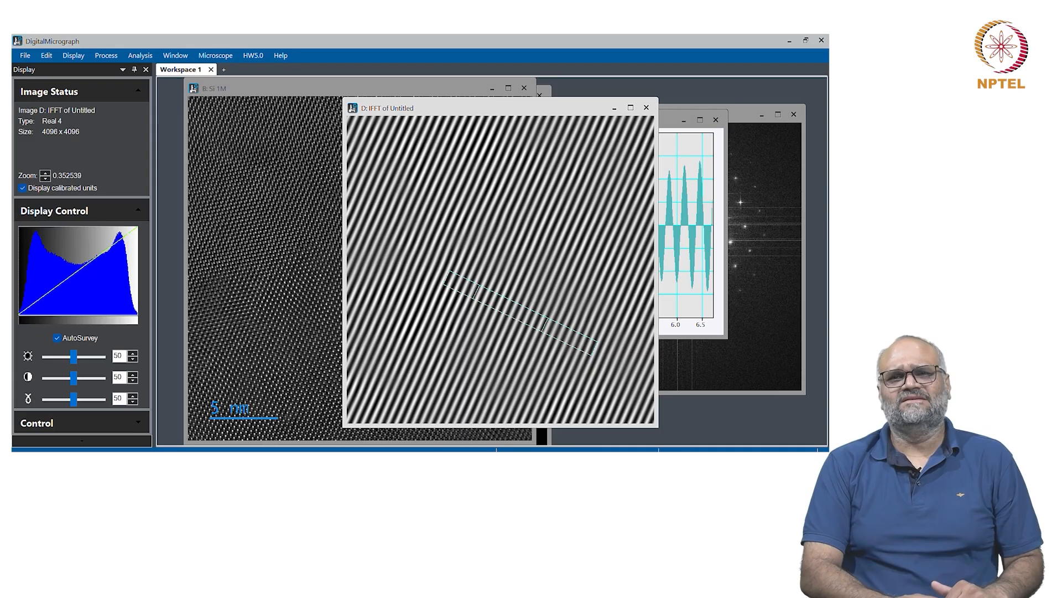
# Switch to Excel, review the measured spacings in column B, and close the Book1 workbook without saving.
pyautogui.moveTo(633, 463)
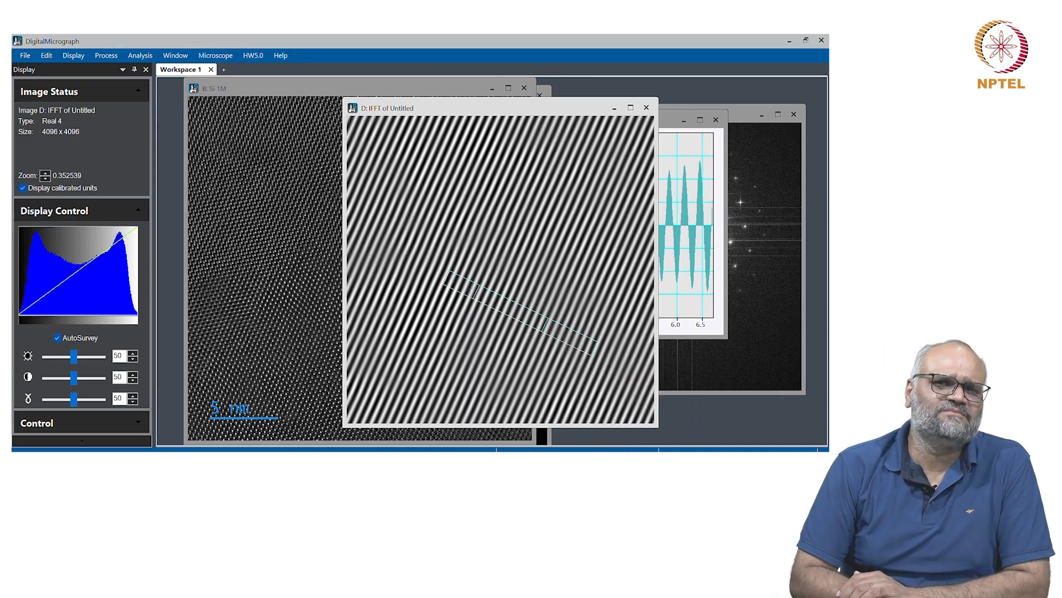
pyautogui.click(639, 463)
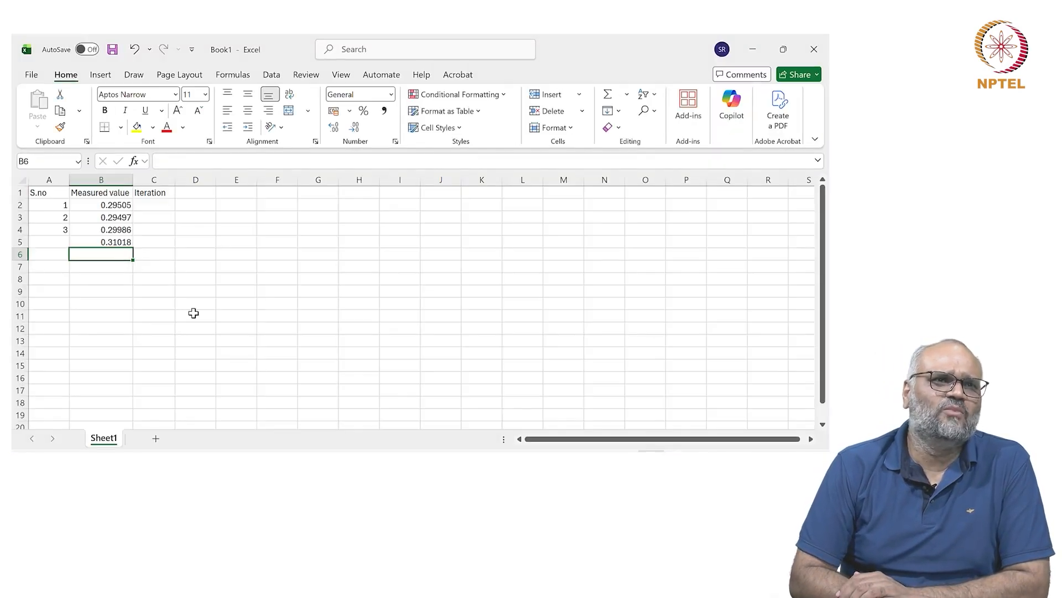
pyautogui.moveTo(123, 205); pyautogui.dragTo(124, 217)
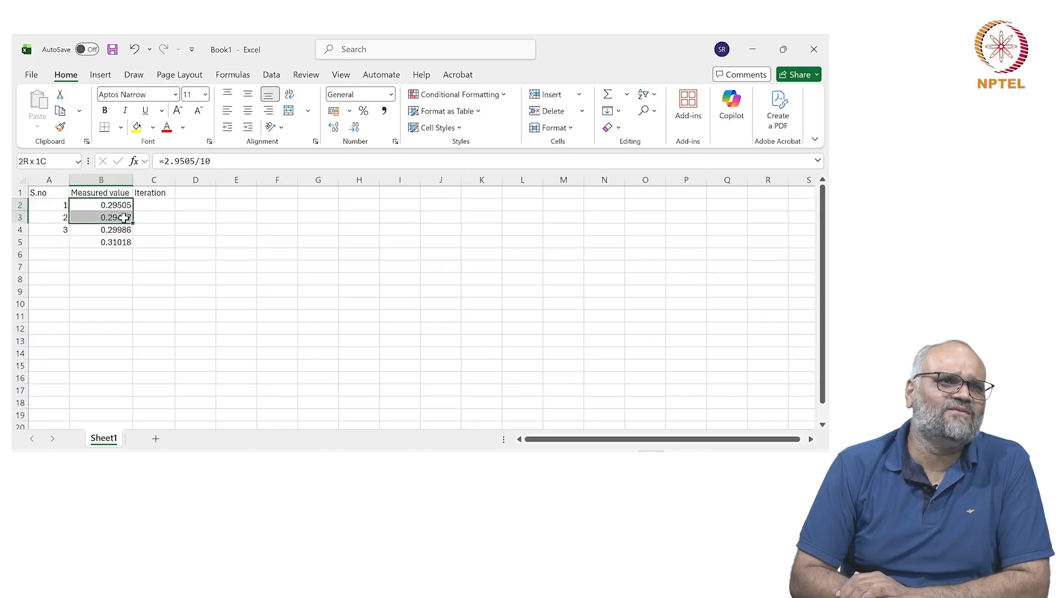
pyautogui.click(221, 256)
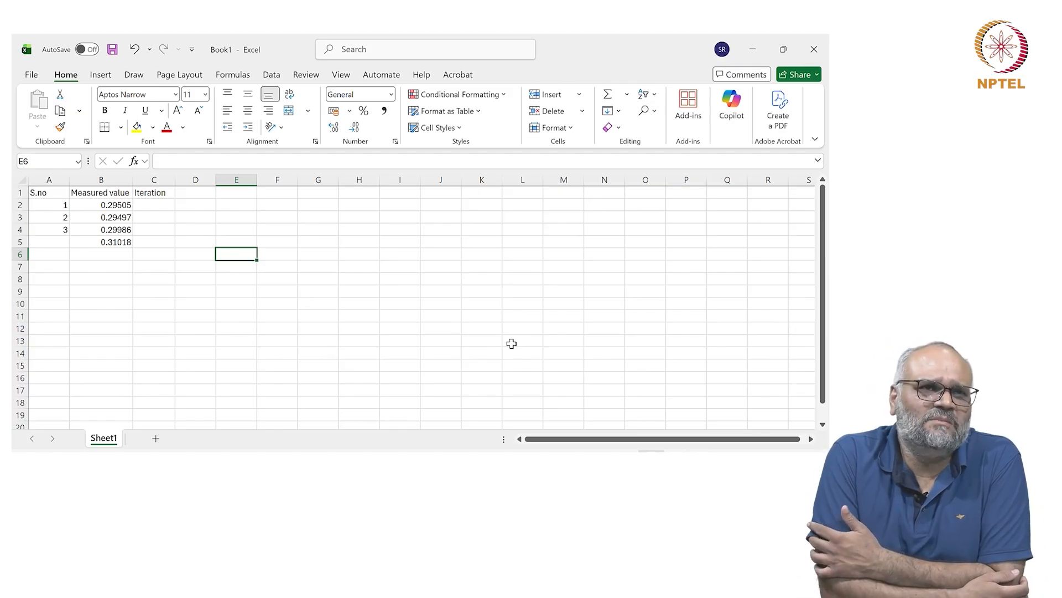
pyautogui.click(814, 50)
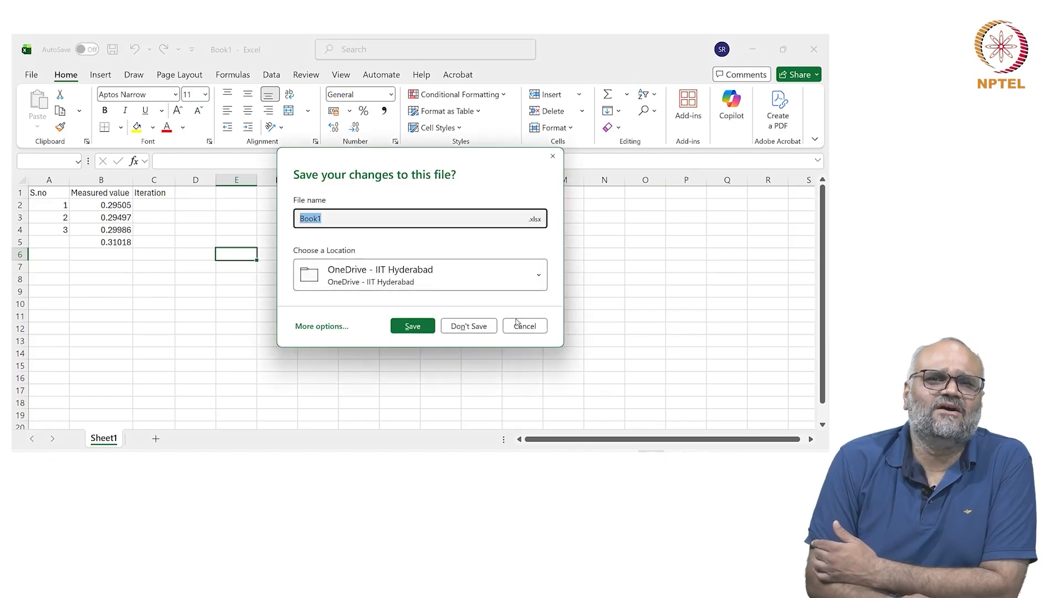
pyautogui.click(464, 325)
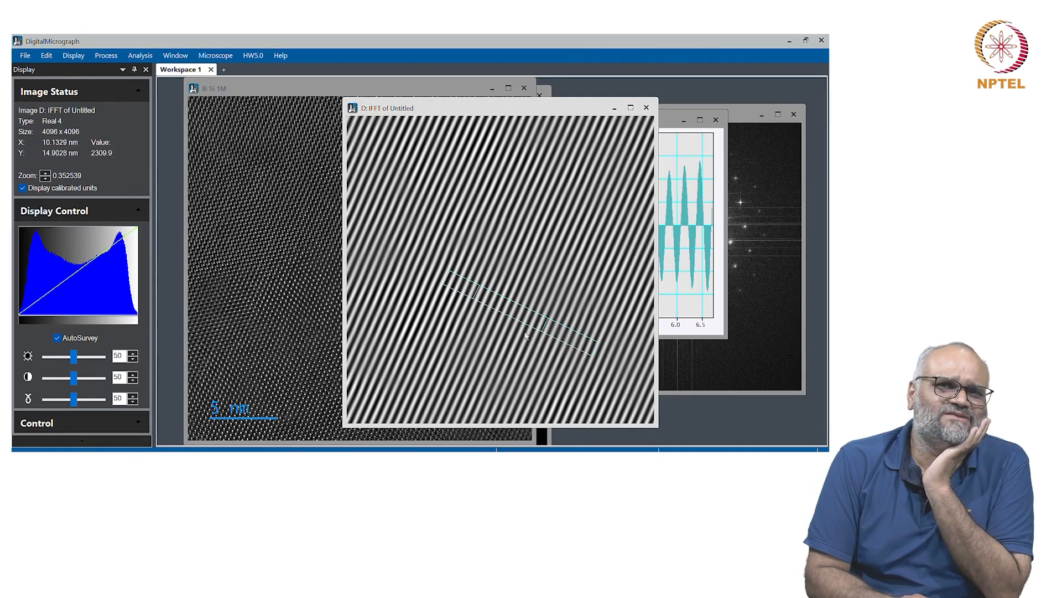
# Nudge the inverse FFT line profile slightly and close all open images and the live profile without saving.
pyautogui.moveTo(544, 328); pyautogui.dragTo(541, 329)
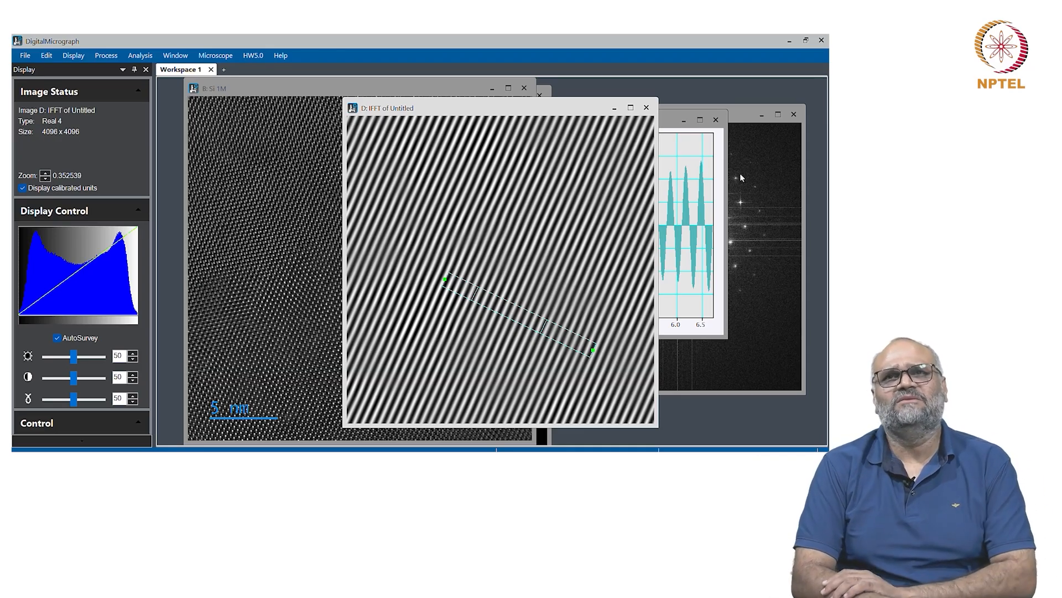
pyautogui.click(646, 107)
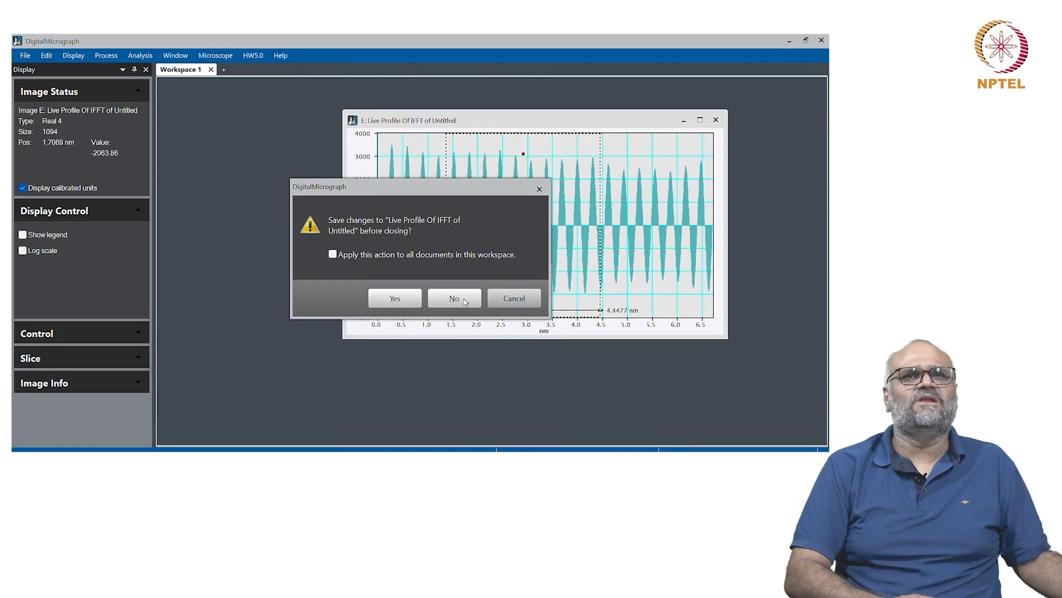
pyautogui.click(458, 297)
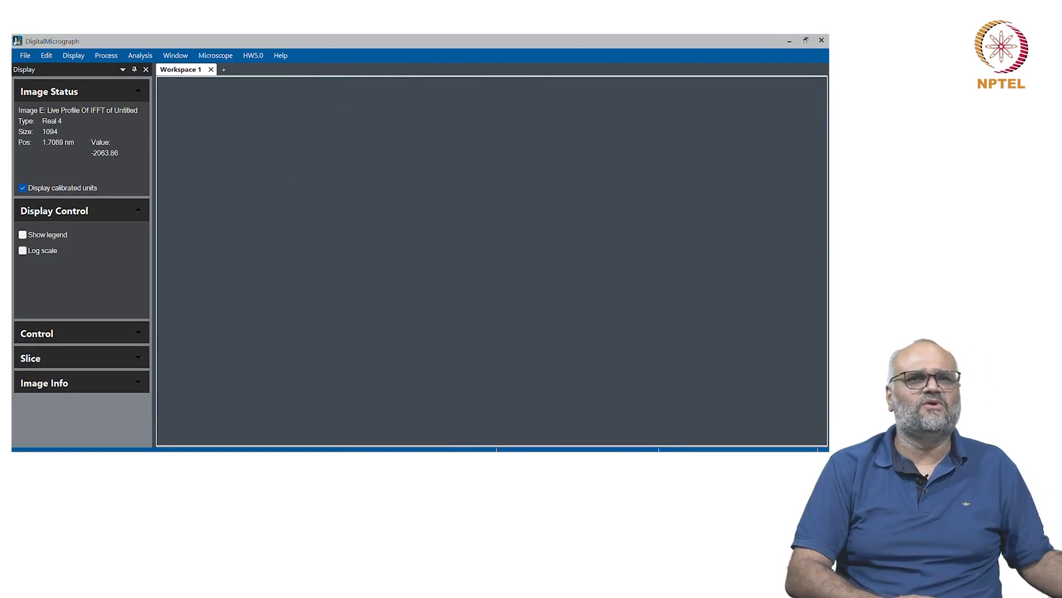
# Close the DriftCorrectionBaseImage photo viewer, switch to ImageJ, and place its main window in the middle of the visible desktop.
pyautogui.hotkey('alt', 'Tab')
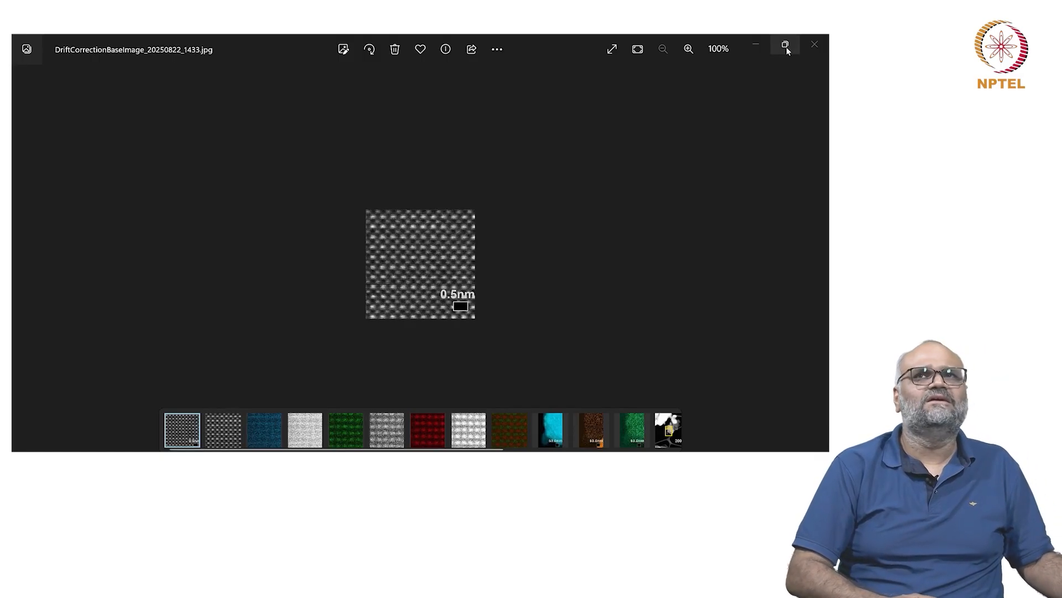
pyautogui.click(811, 49)
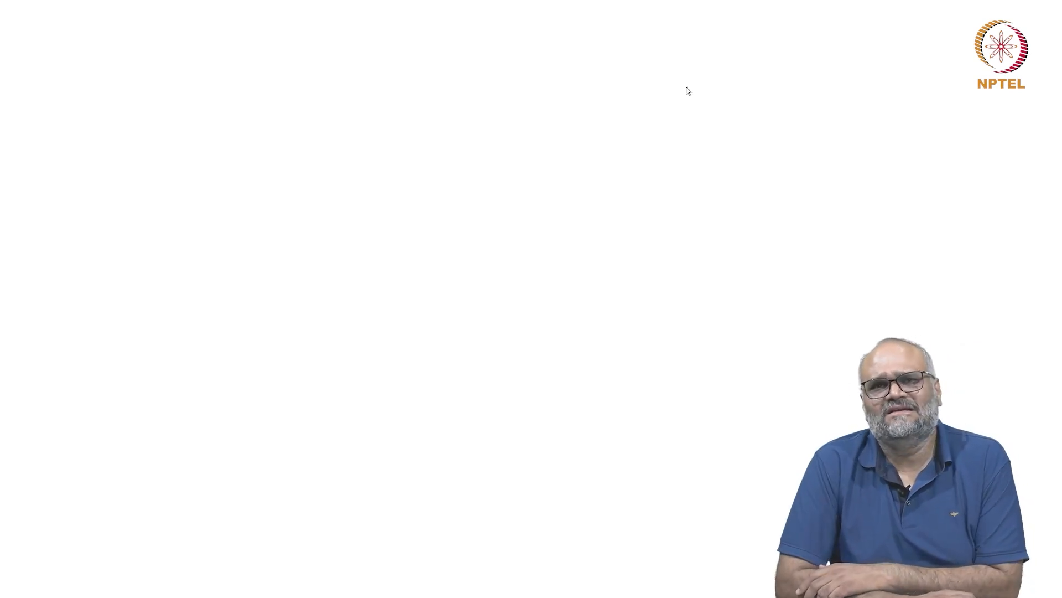
pyautogui.moveTo(618, 469)
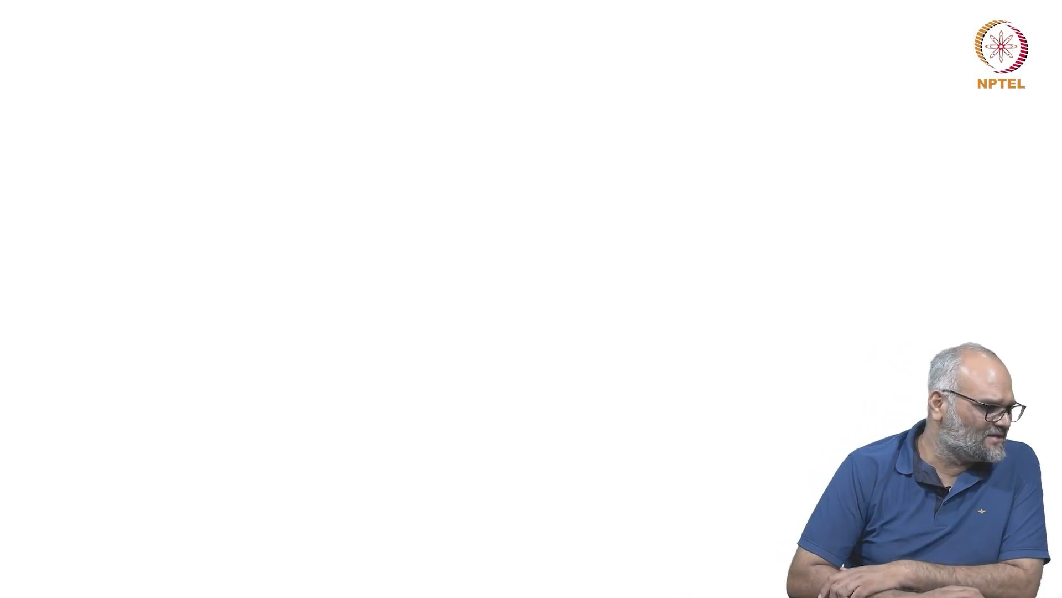
pyautogui.moveTo(1, 119); pyautogui.dragTo(480, 105)
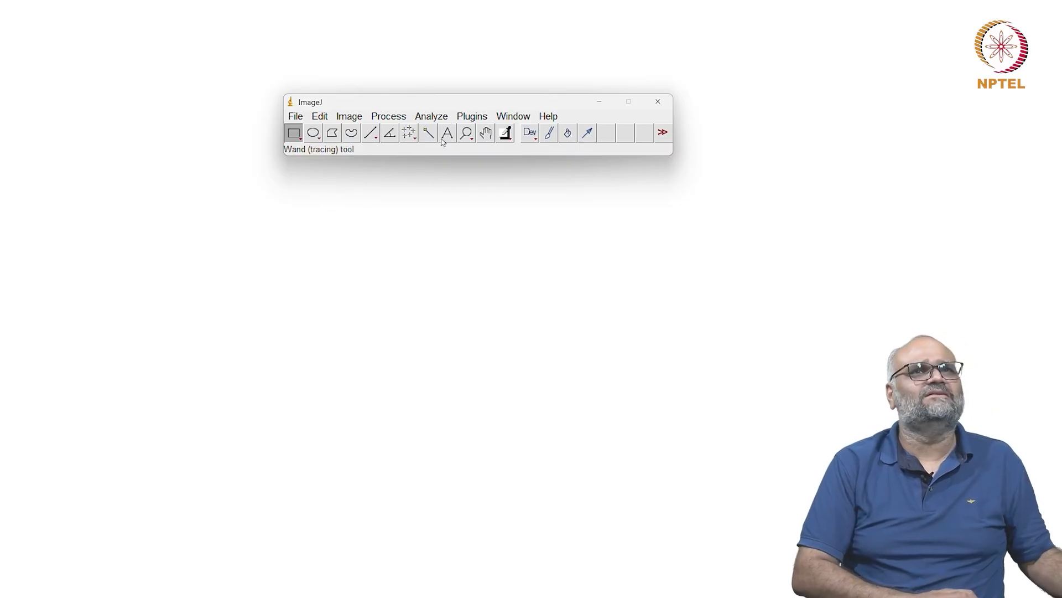
pyautogui.moveTo(456, 103); pyautogui.dragTo(447, 89)
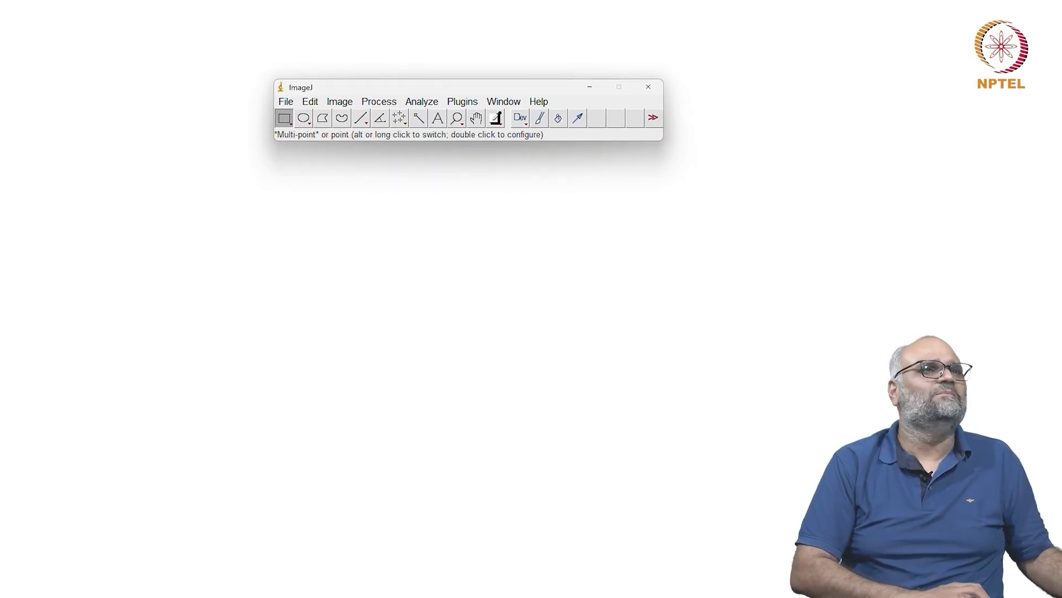
# Open the 377x377 and 512x512 pixel DriftCorrectionBaseImage files in ImageJ.
pyautogui.hotkey('ctrl', 'o')
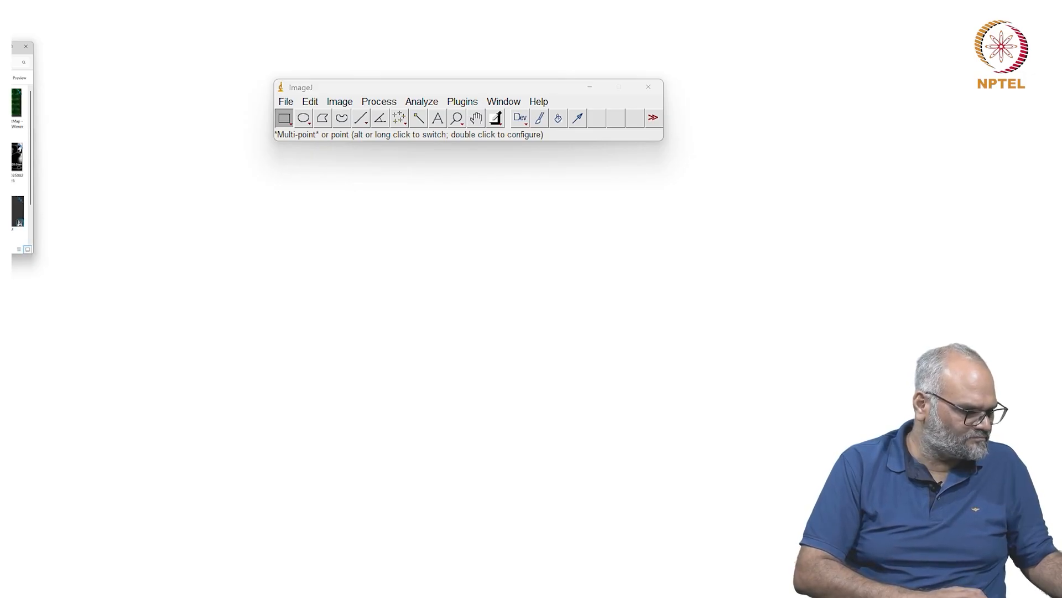
pyautogui.moveTo(17, 157); pyautogui.dragTo(387, 133)
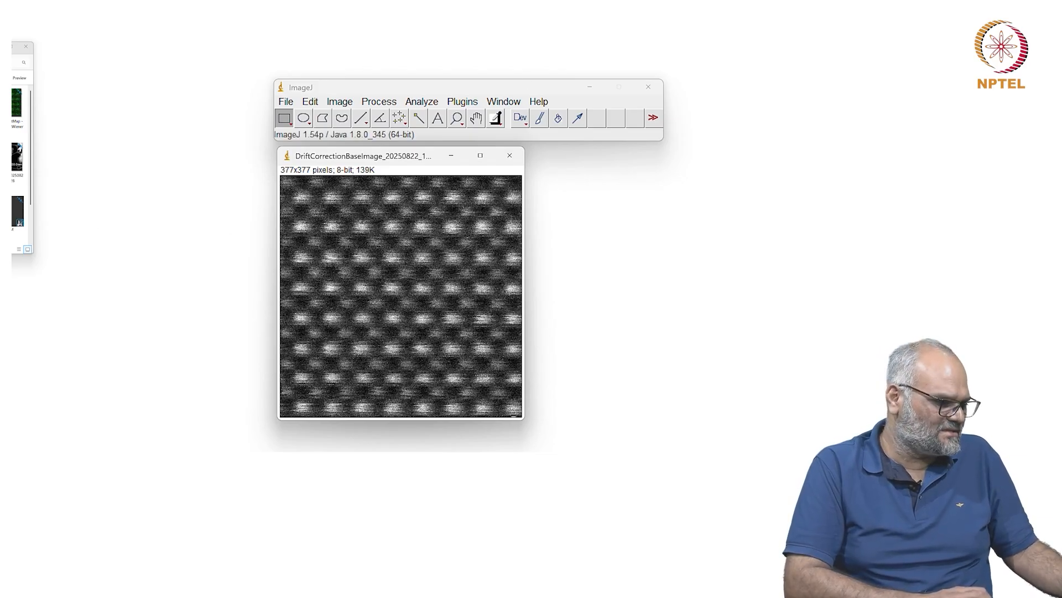
pyautogui.moveTo(17, 105); pyautogui.dragTo(489, 123)
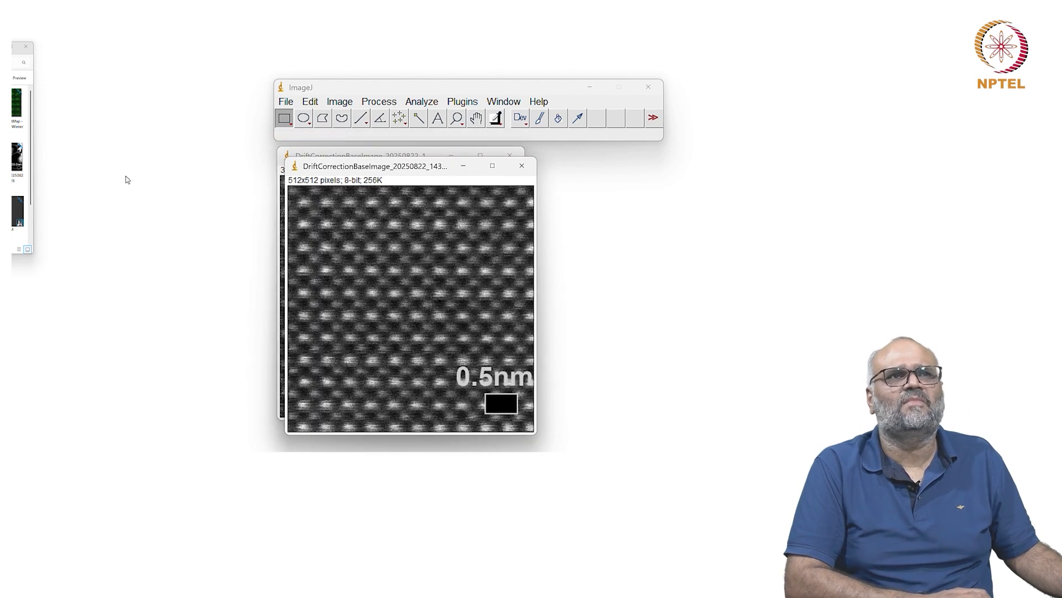
# Arrange the two DriftCorrectionBaseImage windows side by side below the ImageJ main window, with the 377x377 image in front.
pyautogui.moveTo(411, 159); pyautogui.dragTo(497, 167)
pyautogui.moveTo(431, 176); pyautogui.dragTo(636, 166)
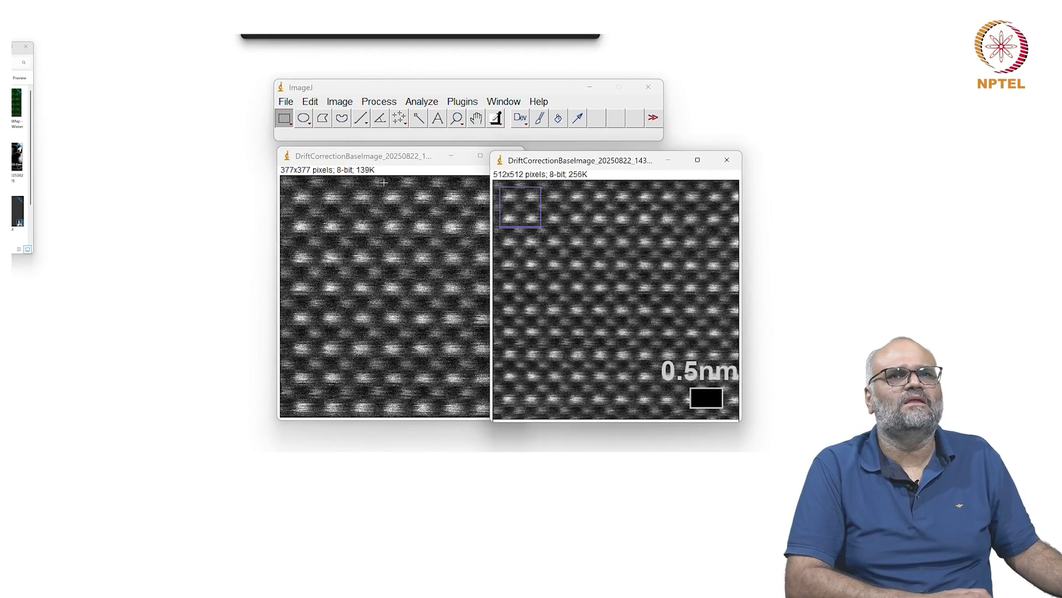
pyautogui.moveTo(410, 160)
pyautogui.mouseDown()
pyautogui.moveTo(341, 165)
pyautogui.moveTo(403, 165)
pyautogui.mouseUp()
pyautogui.moveTo(554, 167); pyautogui.dragTo(497, 167)
pyautogui.click(386, 236)
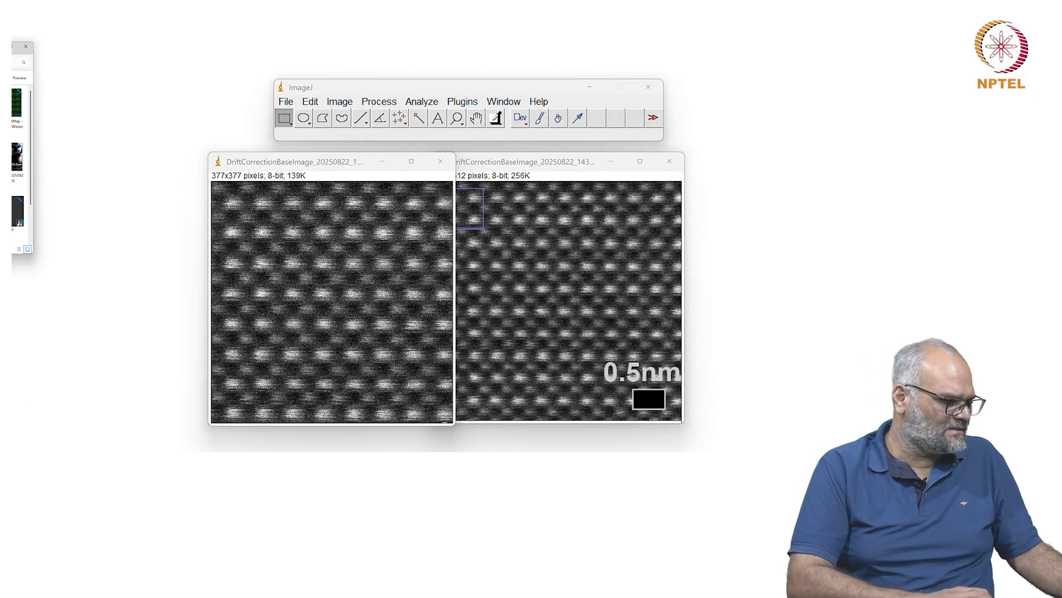
# Open the red and green EDS count map images from the file folder in ImageJ.
pyautogui.click(17, 108)
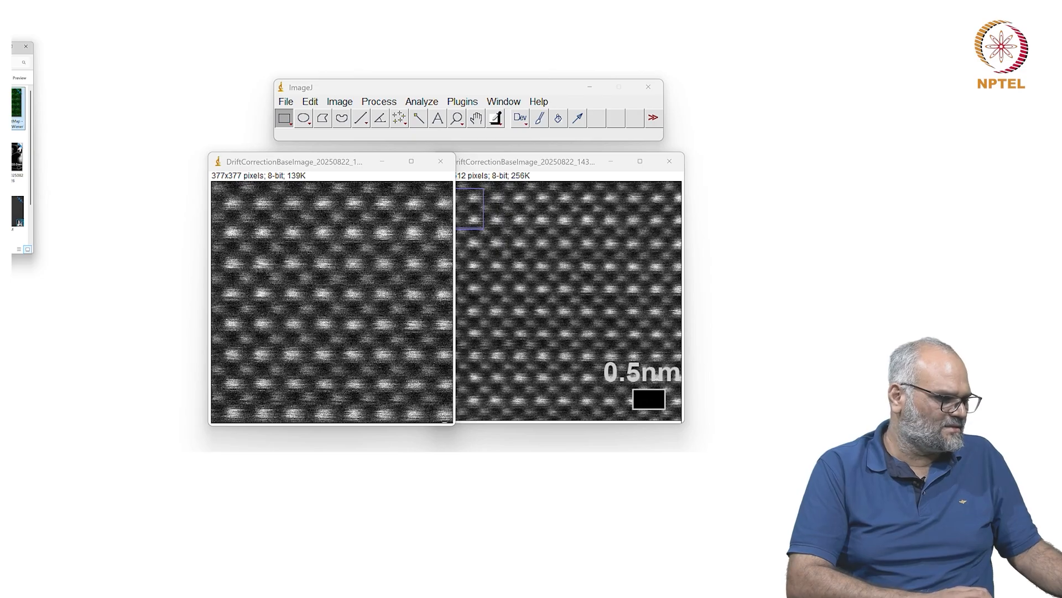
pyautogui.moveTo(17, 107); pyautogui.dragTo(429, 122)
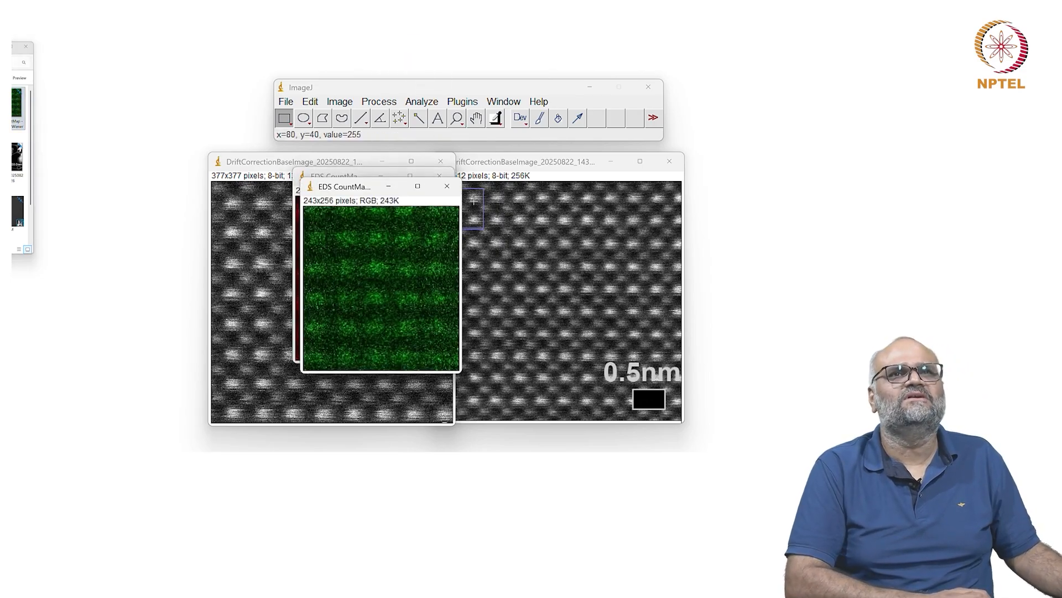
# Place the green EDS count map beside the red one and open HAADF_20250822_1433.jpg in ImageJ.
pyautogui.moveTo(357, 189); pyautogui.dragTo(518, 179)
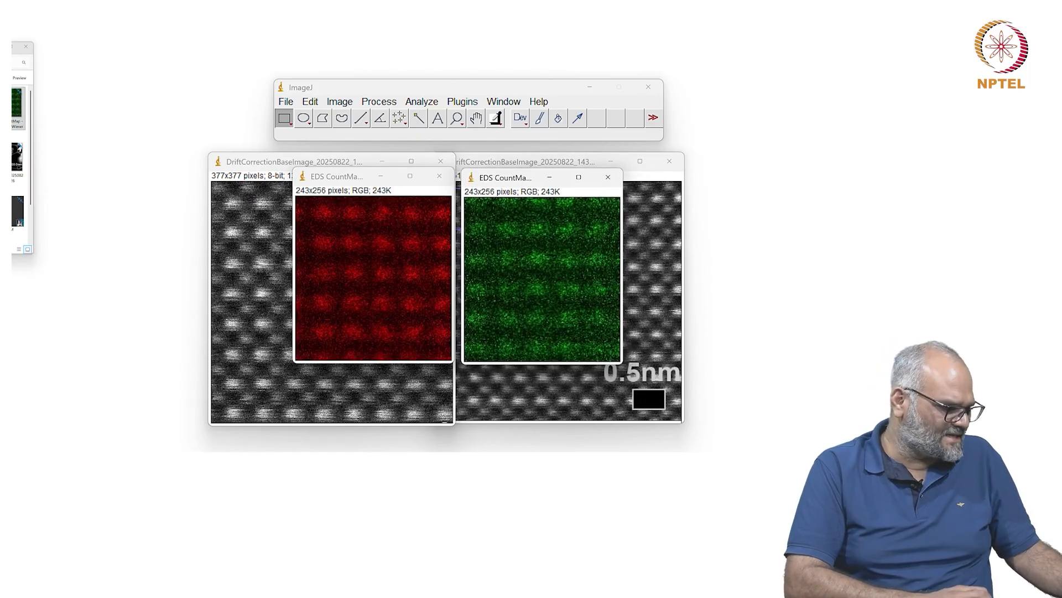
pyautogui.moveTo(4, 105); pyautogui.dragTo(382, 120)
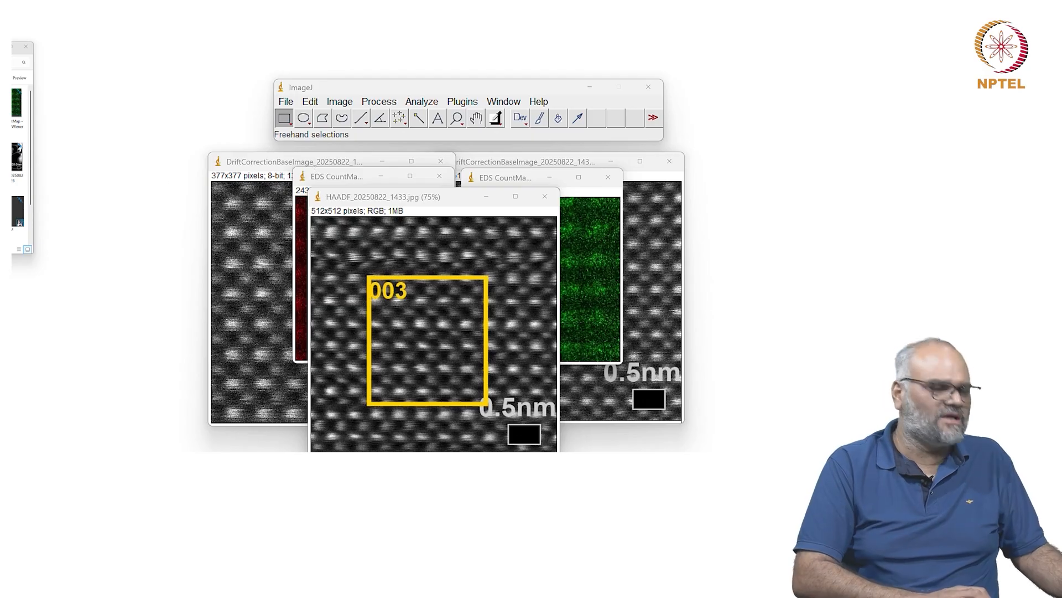
# Switch to PowerPoint, bring the blank presentation onto the visible screen, and close the Designer suggestions.
pyautogui.hotkey('alt', 'Tab')
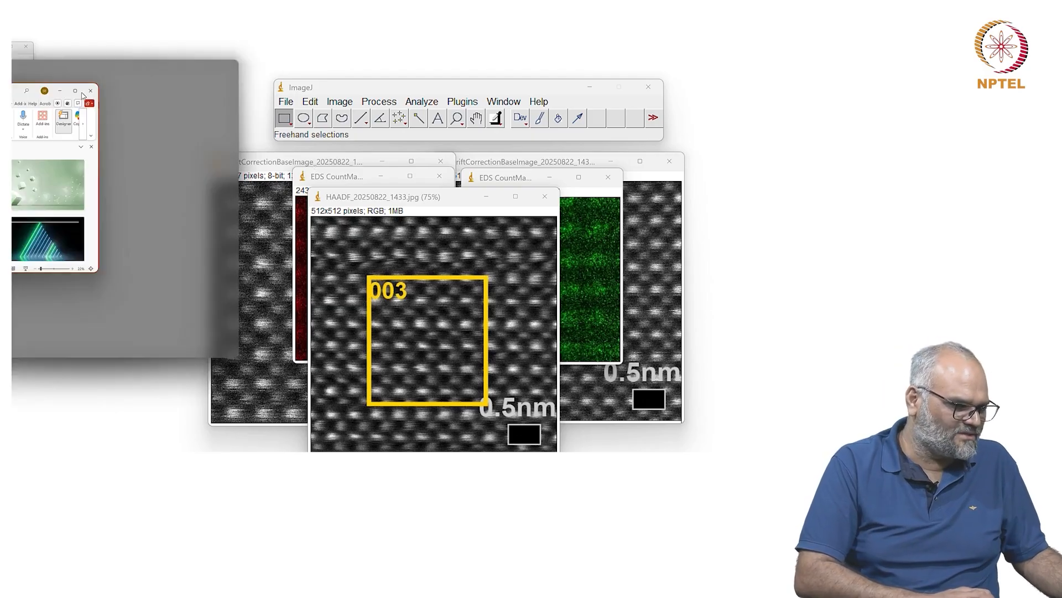
pyautogui.moveTo(829, 229); pyautogui.dragTo(663, 35)
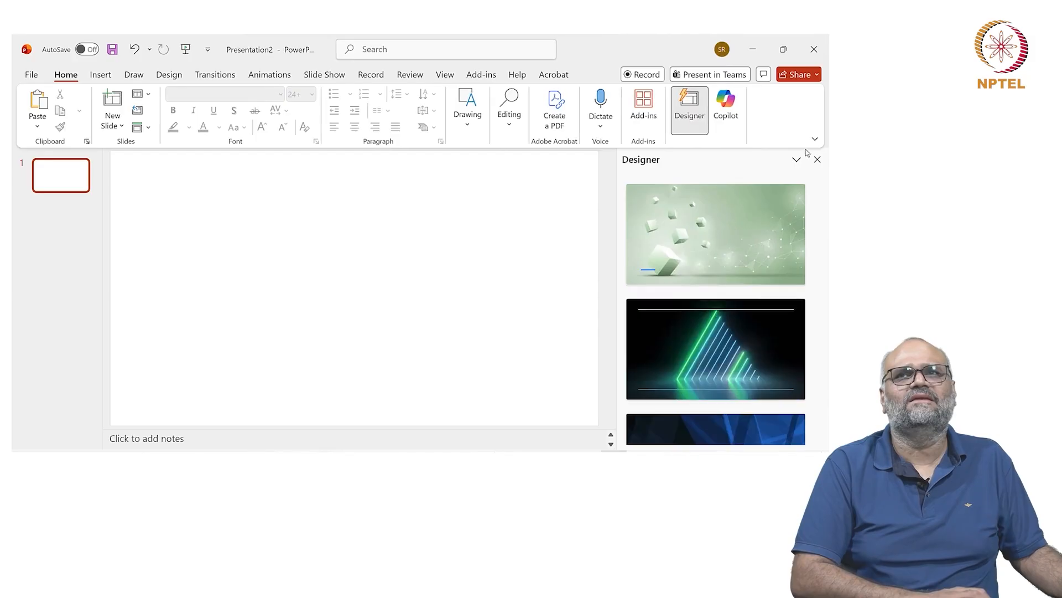
pyautogui.click(817, 160)
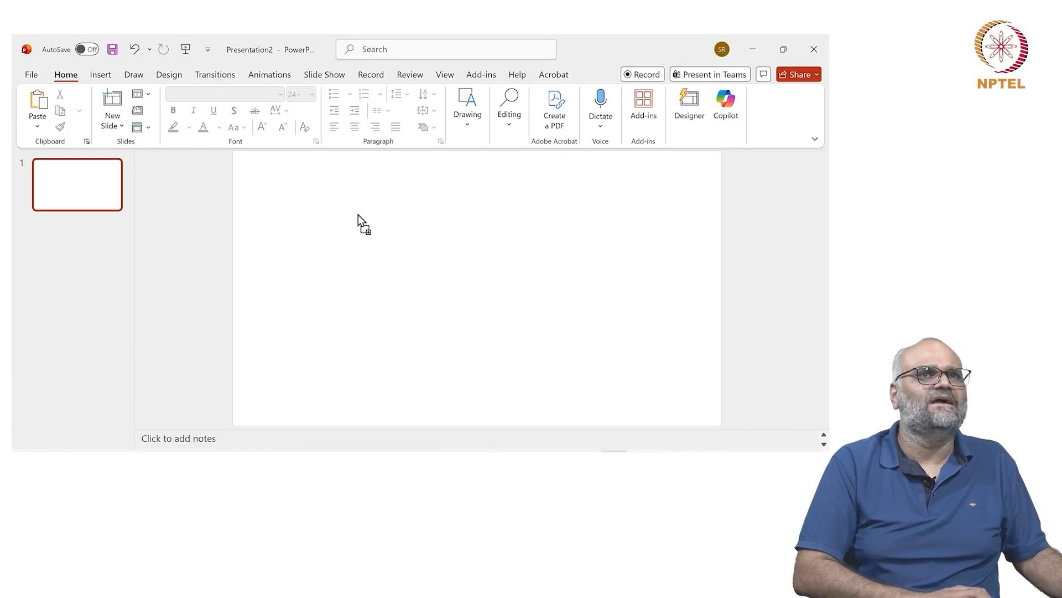
# Insert the HAADF image and the red and green EDS count maps on the slide, moving the green map off the red one.
pyautogui.hotkey('ctrl', 'v')
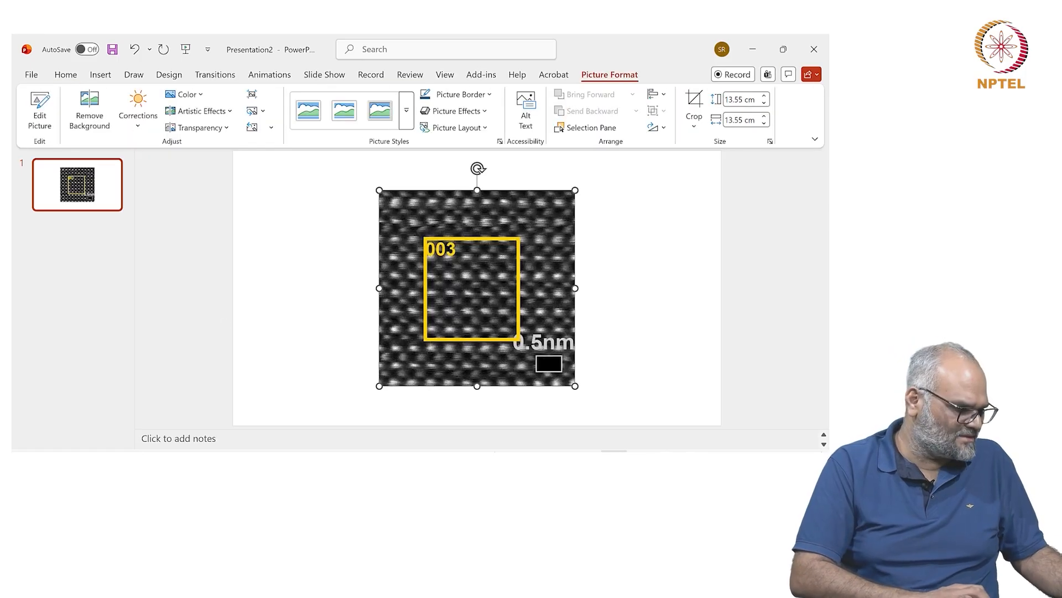
pyautogui.moveTo(468, 37); pyautogui.dragTo(483, 241)
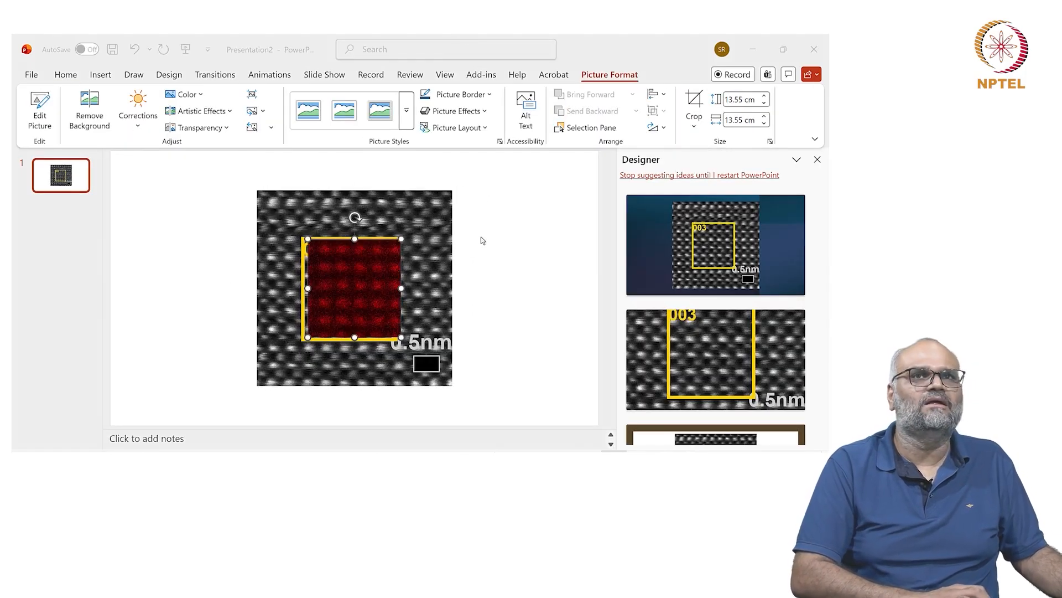
pyautogui.click(817, 159)
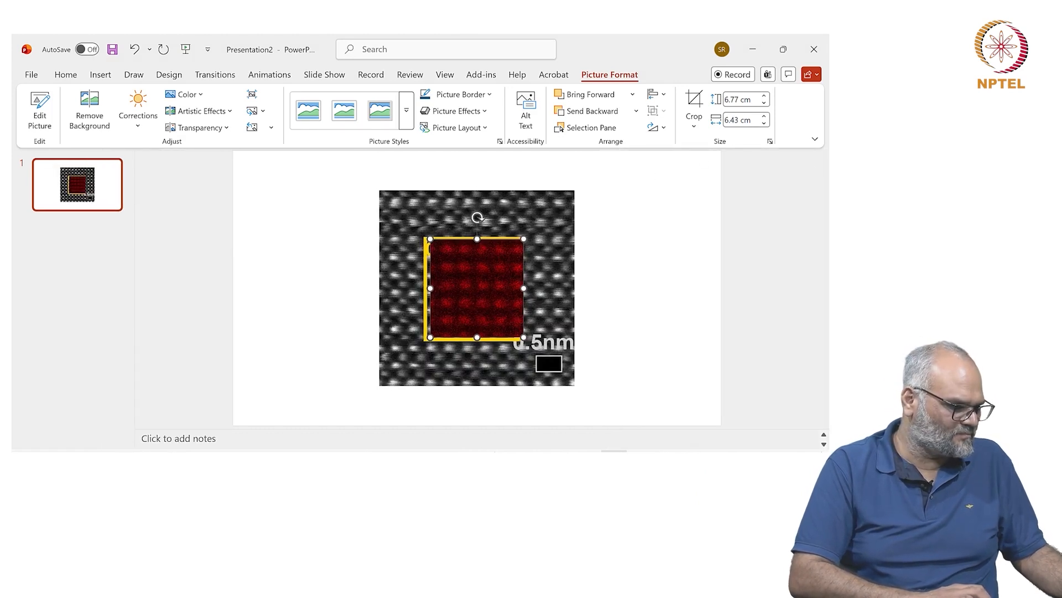
pyautogui.moveTo(579, 260); pyautogui.dragTo(594, 272)
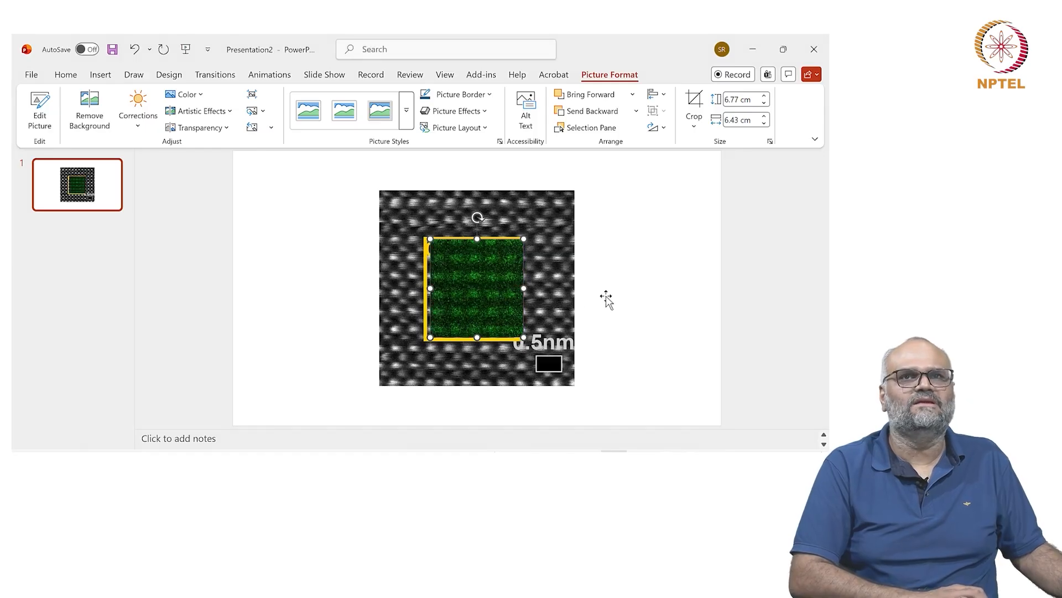
pyautogui.moveTo(376, 276); pyautogui.dragTo(485, 284)
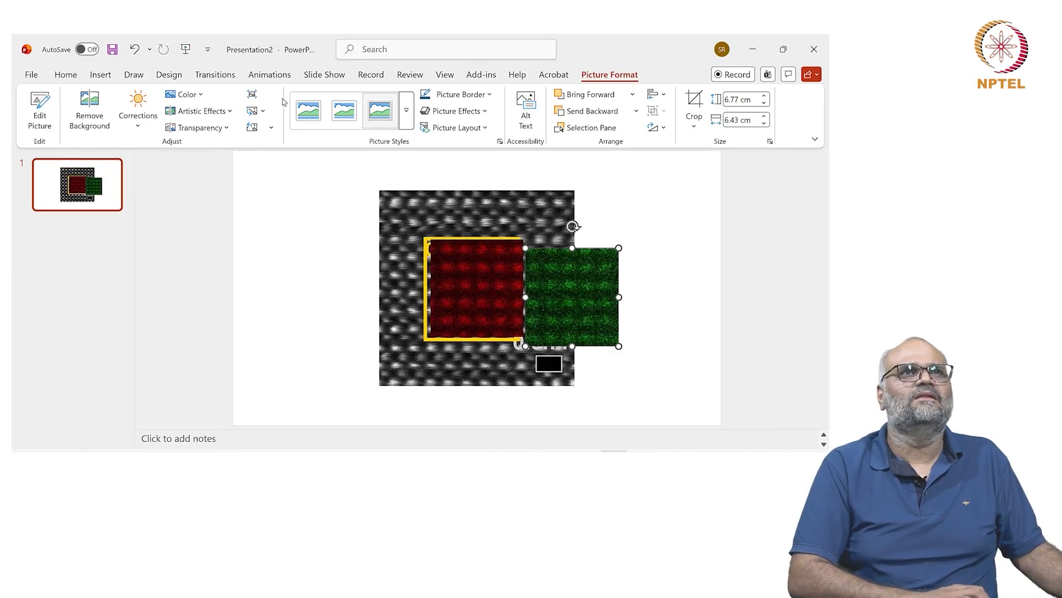
pyautogui.click(168, 74)
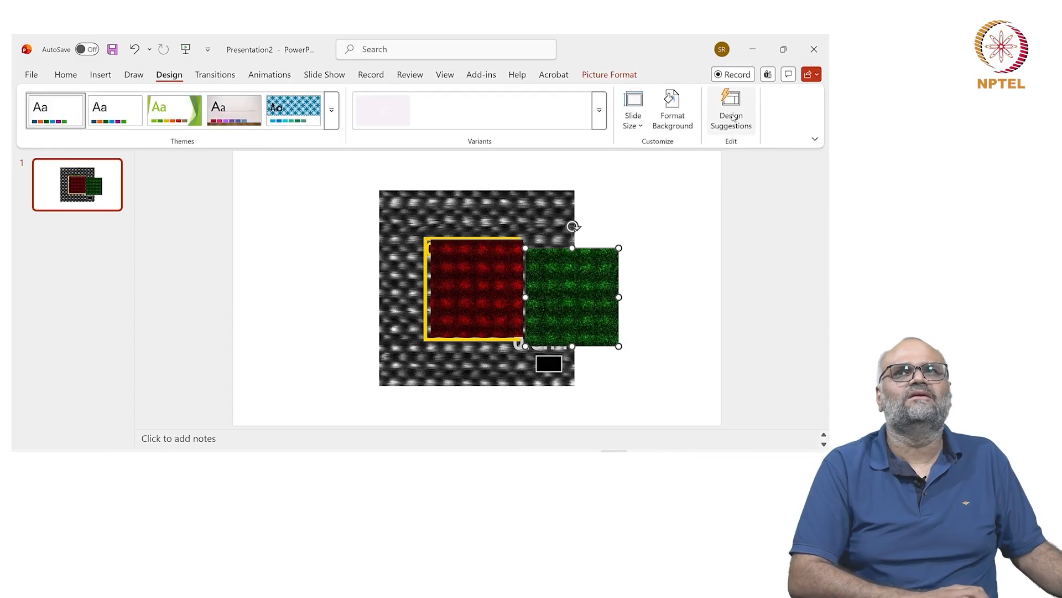
pyautogui.click(733, 110)
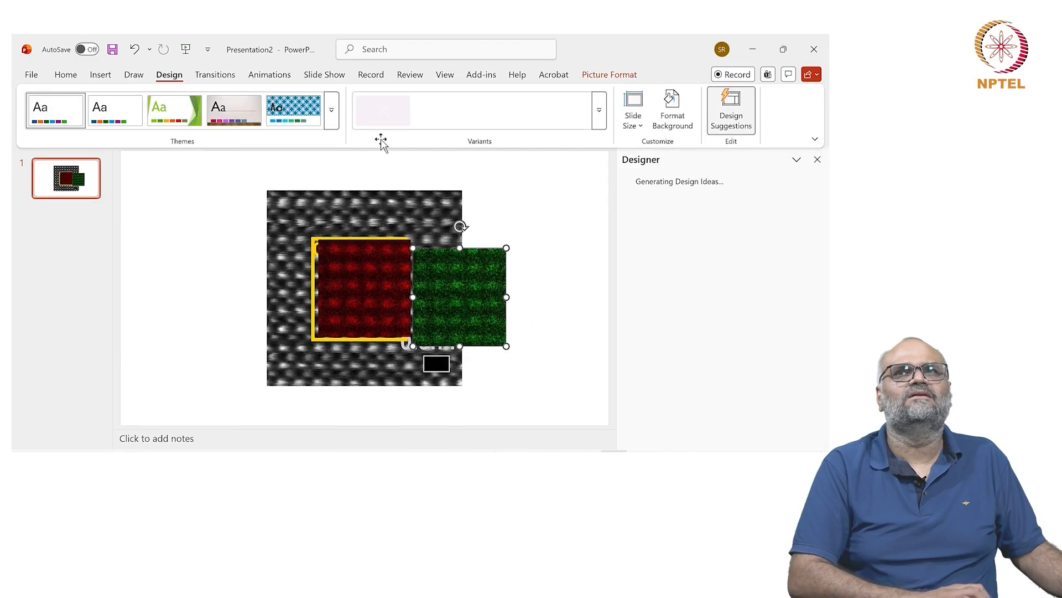
pyautogui.click(817, 160)
# Arrange the slide's pictures as a panel, with the green map above the red map along the right edge of the HAADF image.
pyautogui.moveTo(496, 271); pyautogui.dragTo(663, 256)
pyautogui.moveTo(462, 206); pyautogui.dragTo(351, 198)
pyautogui.moveTo(583, 296); pyautogui.dragTo(521, 229)
pyautogui.moveTo(620, 305); pyautogui.dragTo(516, 349)
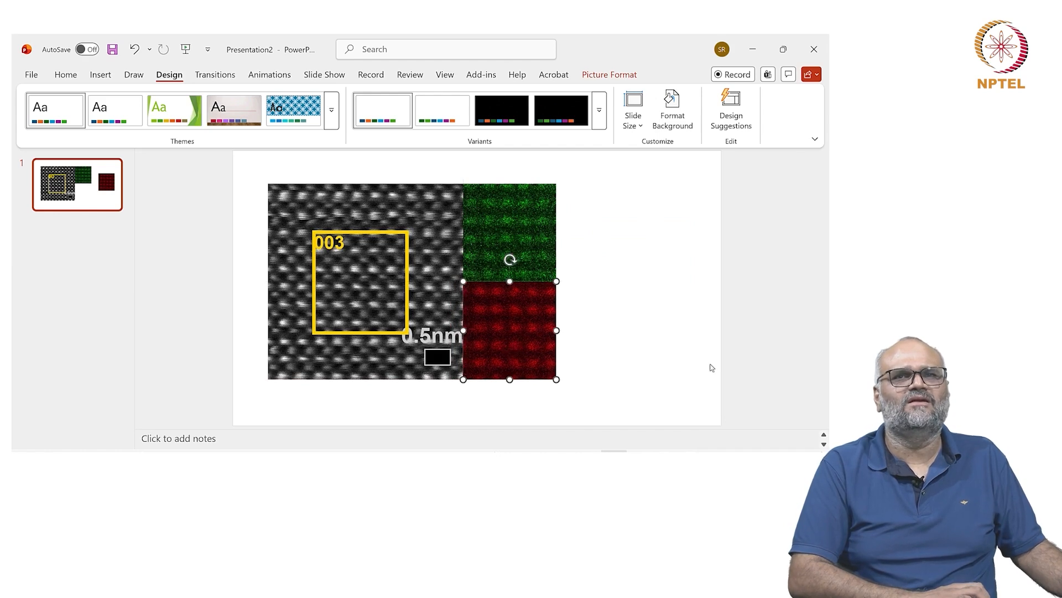
# Select all three pictures and save them as one PNG picture named Picture1 on the Desktop.
pyautogui.click(612, 393)
pyautogui.moveTo(578, 402); pyautogui.dragTo(254, 171)
pyautogui.rightClick(438, 235)
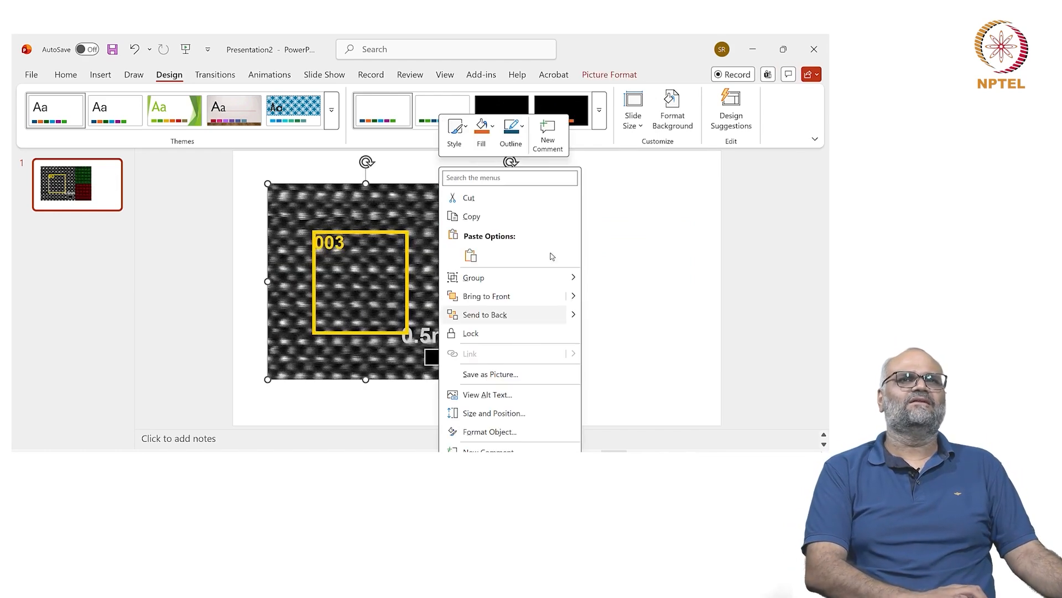
pyautogui.click(591, 367)
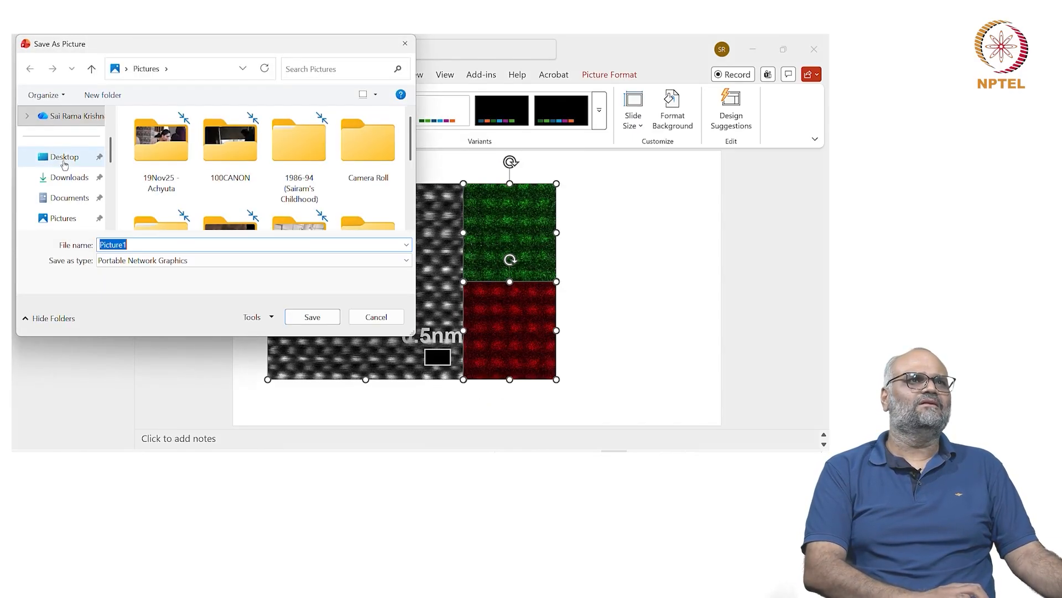
pyautogui.click(64, 161)
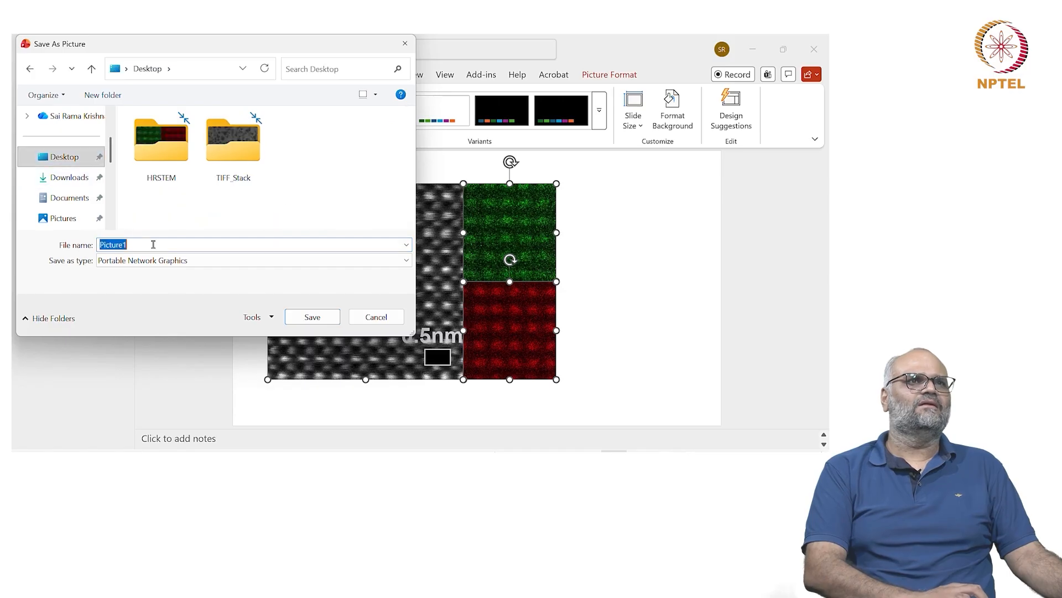
pyautogui.click(312, 317)
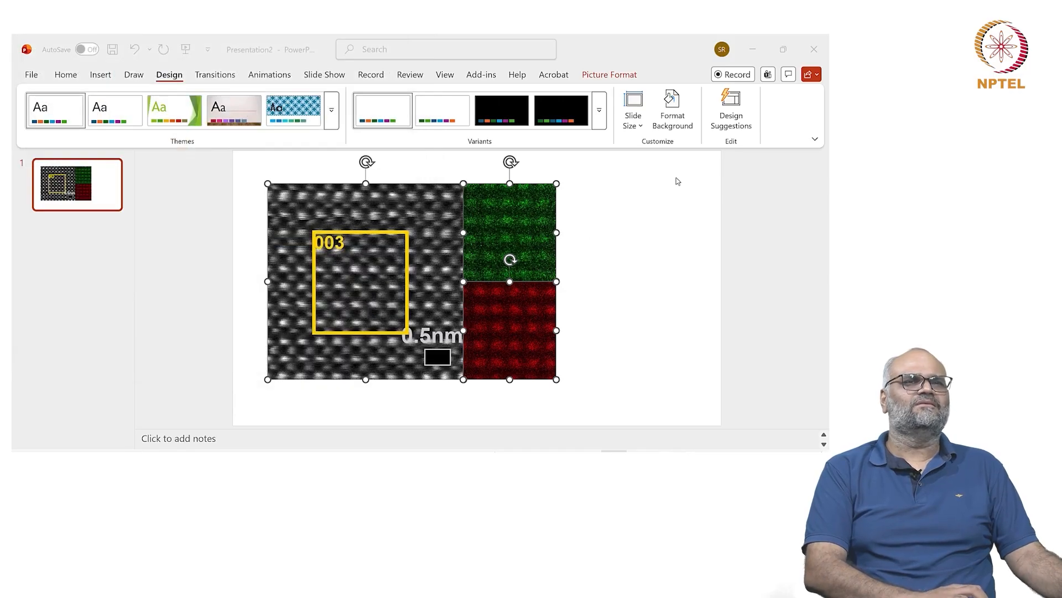
# Minimize PowerPoint, open Picture1.png in ImageJ, and move its window to the middle of the visible desktop.
pyautogui.click(753, 50)
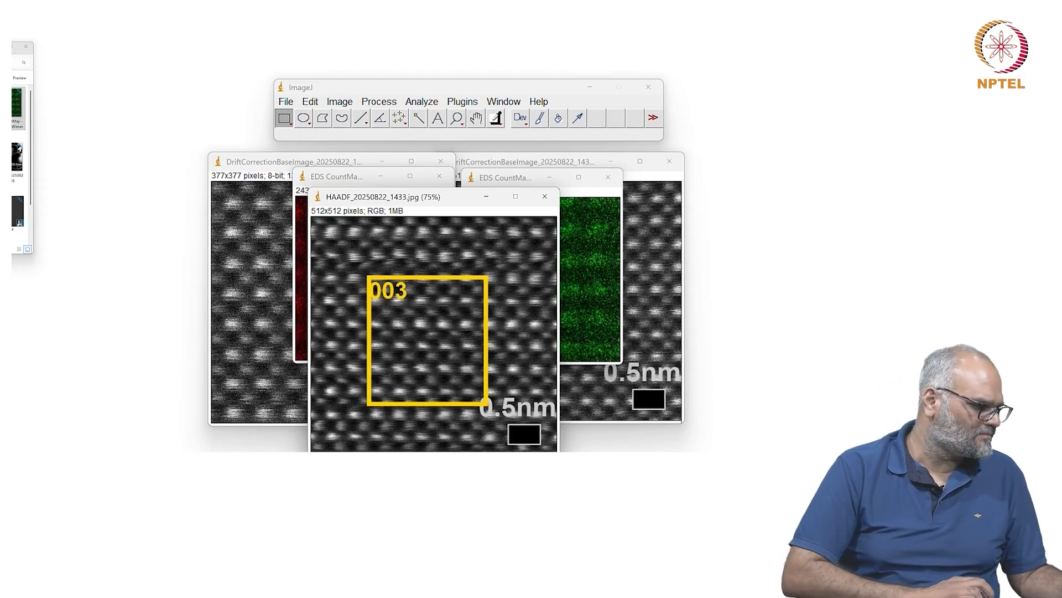
pyautogui.moveTo(777, 106); pyautogui.dragTo(664, 143)
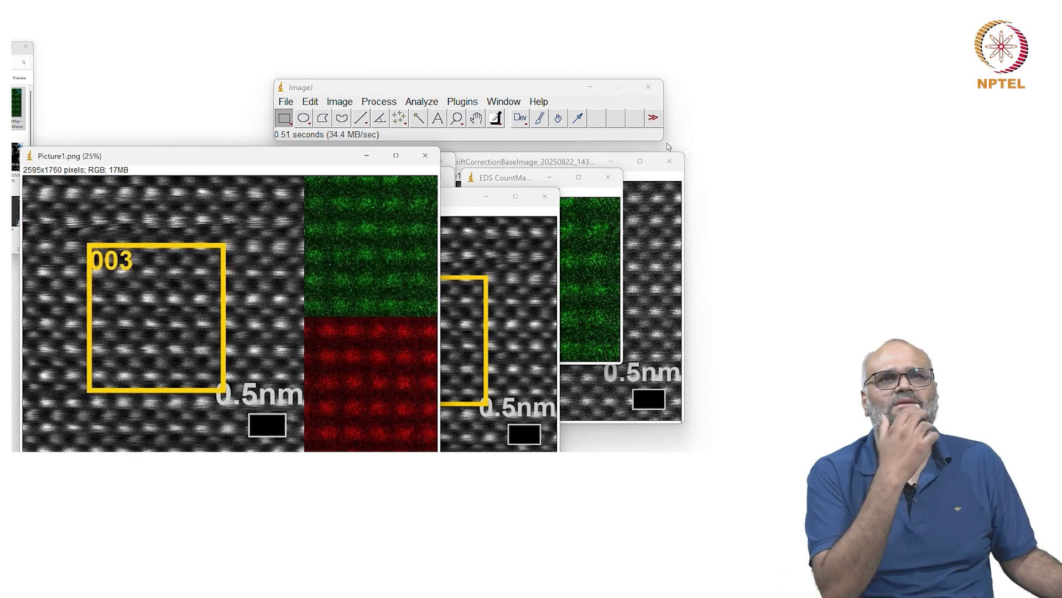
pyautogui.moveTo(189, 161); pyautogui.dragTo(395, 140)
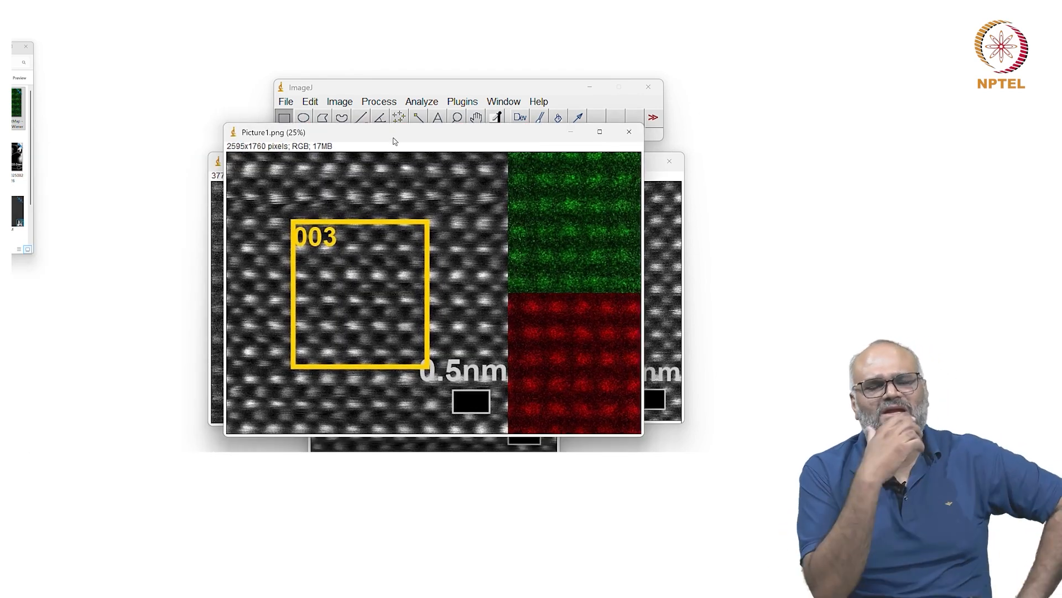
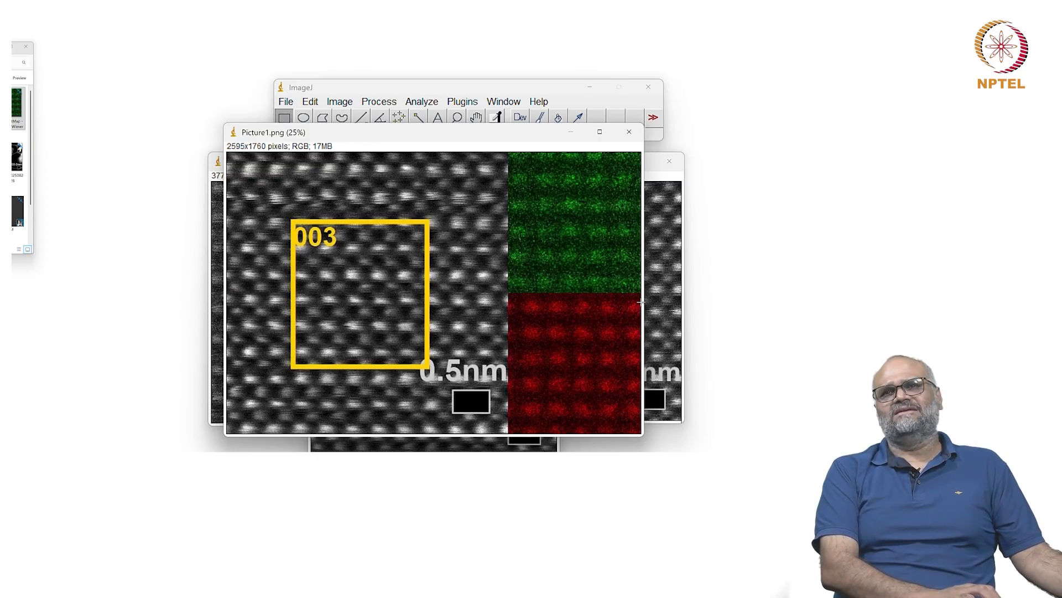
# Set Picture1.png and the 512x512 DriftCorrectionBaseImage side by side for comparison, shifting the green EDS map out of the way.
pyautogui.click(666, 280)
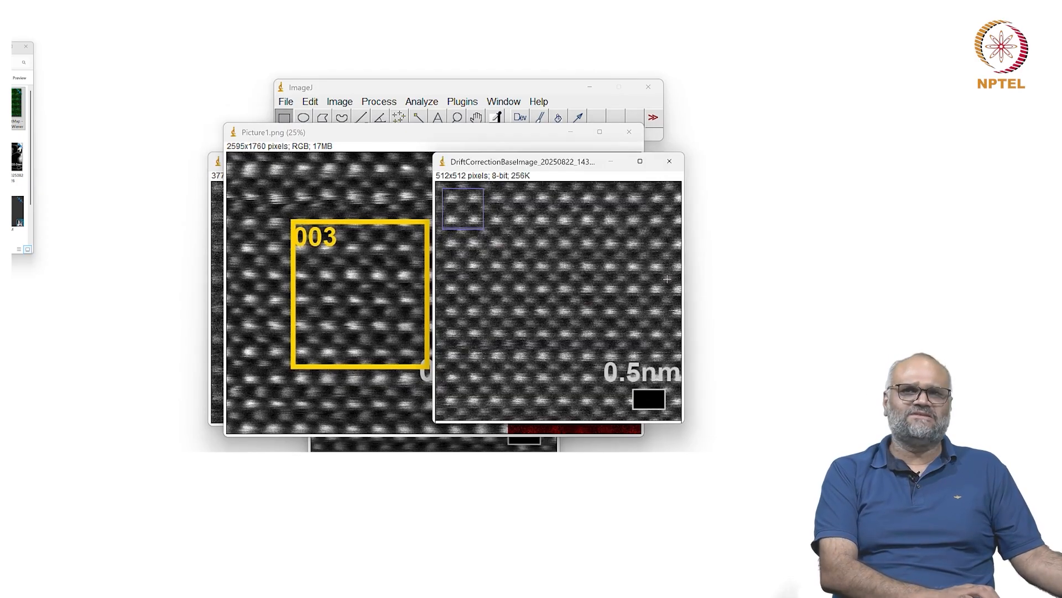
pyautogui.moveTo(587, 163); pyautogui.dragTo(753, 144)
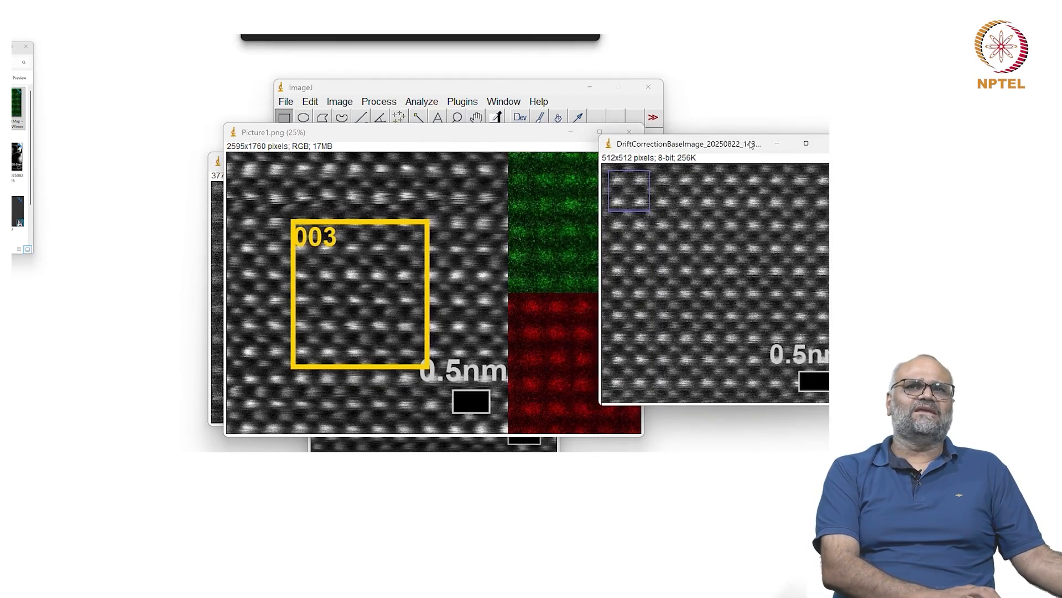
pyautogui.click(443, 135)
pyautogui.moveTo(443, 136); pyautogui.dragTo(270, 146)
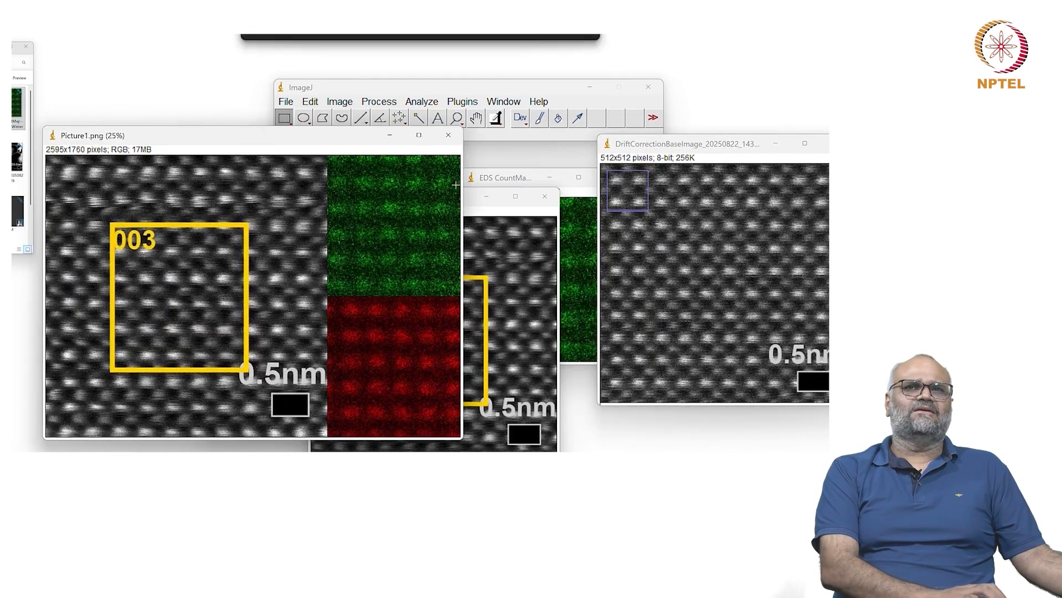
pyautogui.moveTo(531, 178); pyautogui.dragTo(612, 214)
pyautogui.click(736, 142)
pyautogui.moveTo(736, 143); pyautogui.dragTo(586, 140)
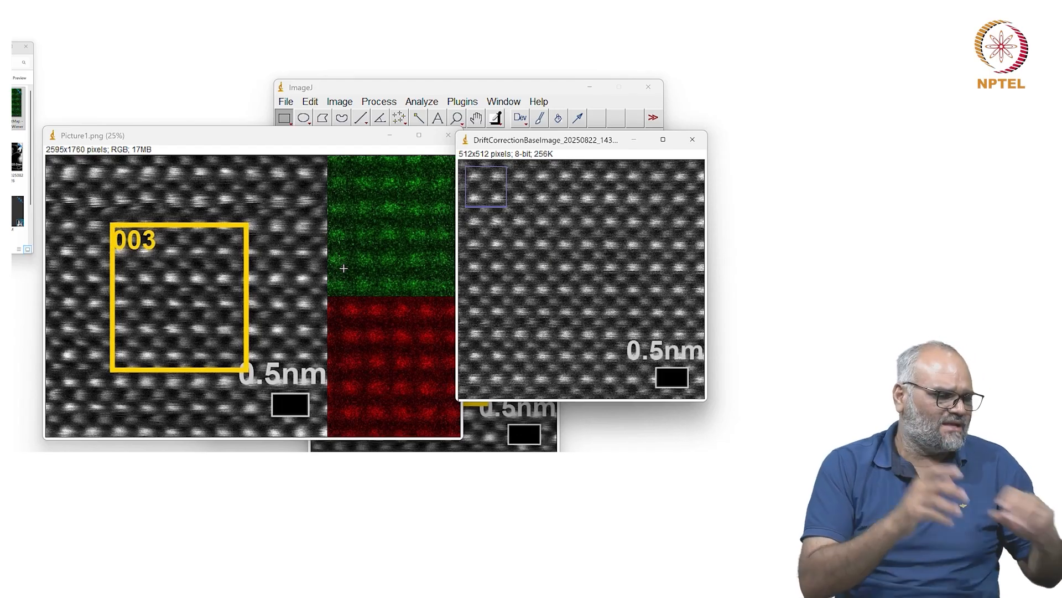
# Close Picture1.png, the 512x512 DriftCorrectionBaseImage, the red EDS map and the file folder, moving the HAADF window aside.
pyautogui.click(448, 135)
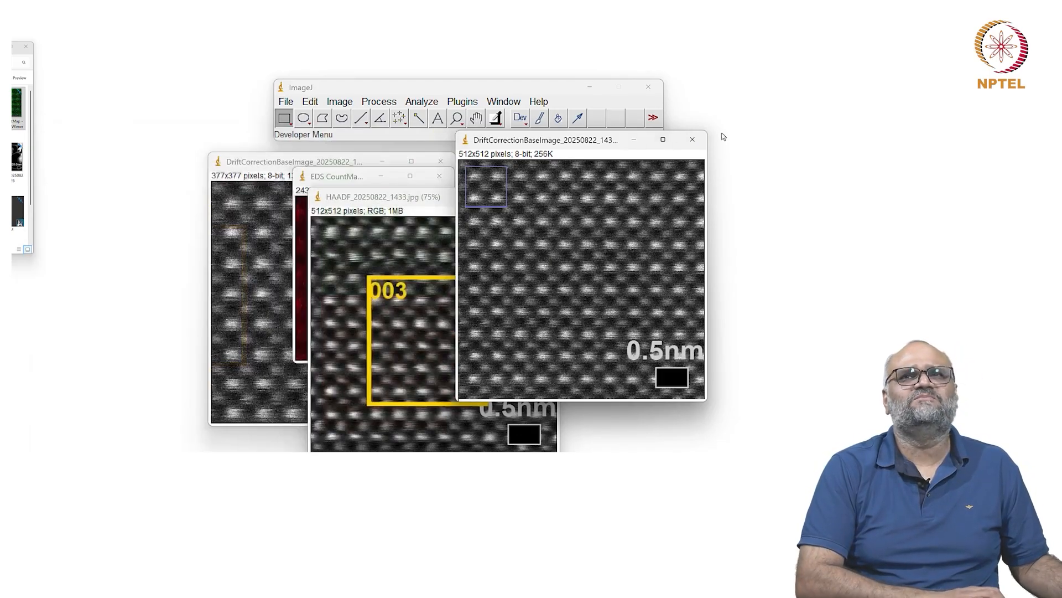
pyautogui.click(693, 139)
pyautogui.click(502, 198)
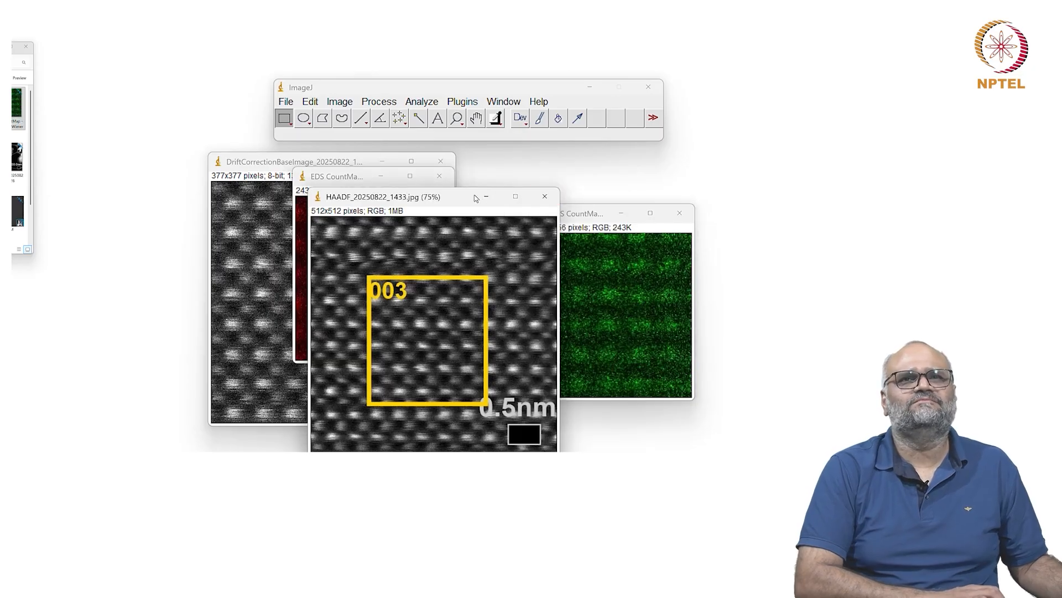
pyautogui.moveTo(423, 197); pyautogui.dragTo(485, 197)
pyautogui.moveTo(324, 176); pyautogui.dragTo(429, 177)
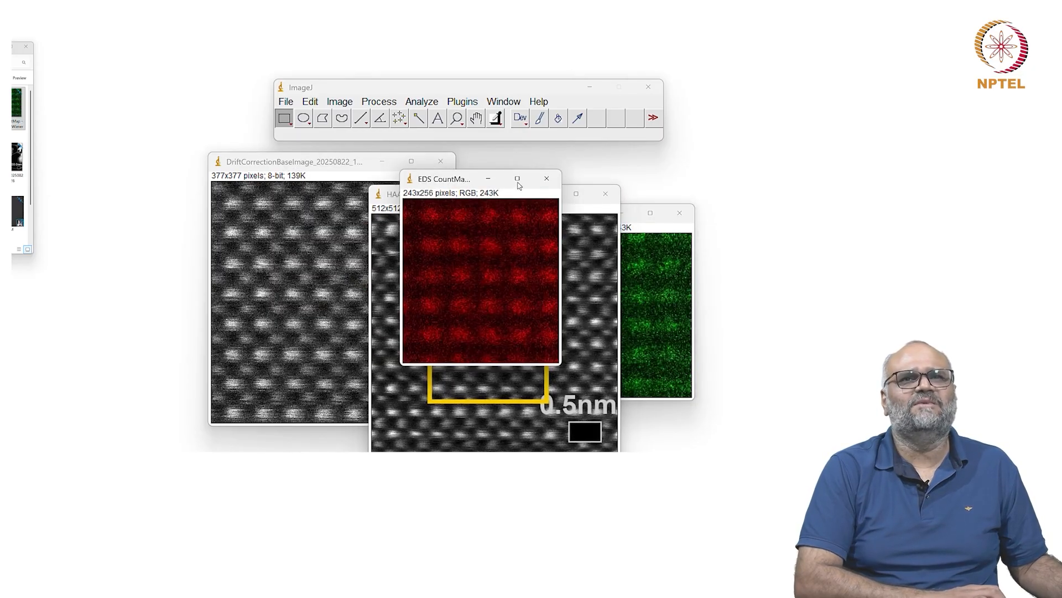
pyautogui.click(545, 176)
pyautogui.click(25, 47)
# Place the 377x377 DriftCorrectionBaseImage and the HAADF image side by side below the ImageJ main window.
pyautogui.moveTo(327, 167); pyautogui.dragTo(237, 165)
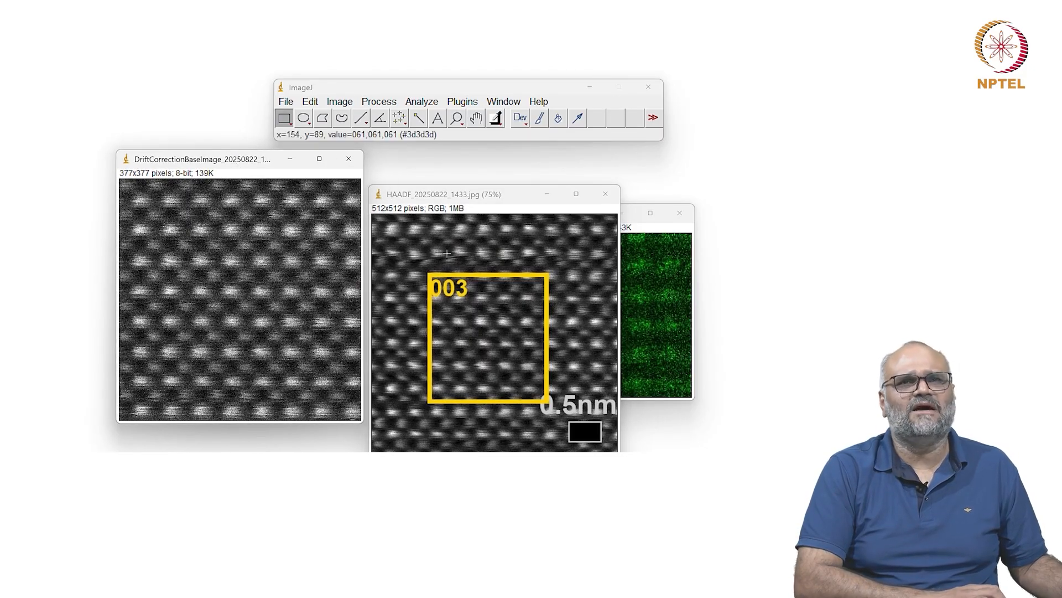
pyautogui.moveTo(483, 198); pyautogui.dragTo(496, 165)
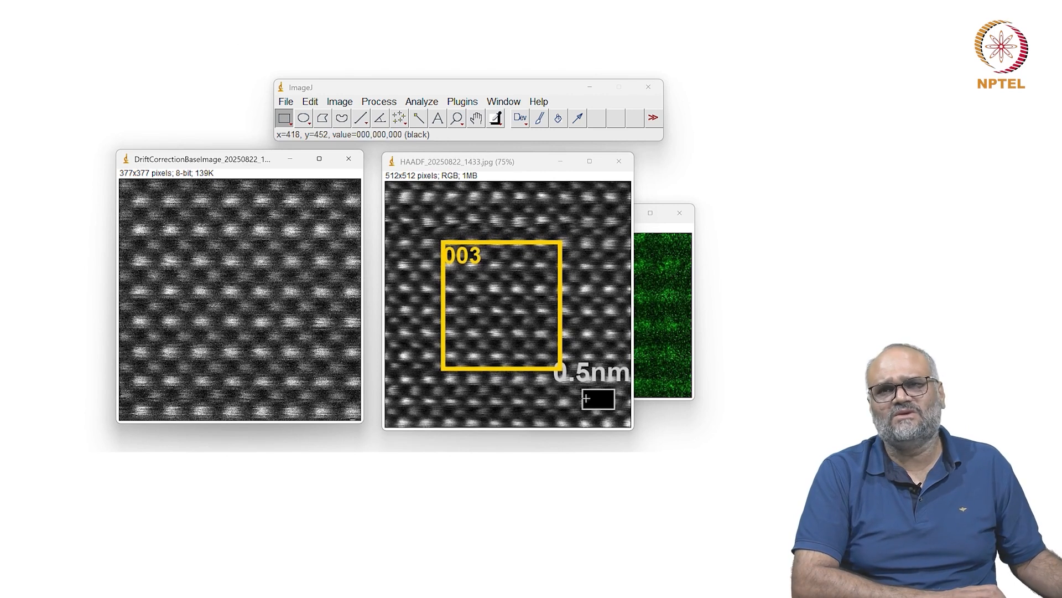
# Draw a rectangular selection over the HAADF image's 0.5 nm scale bar and adjust it to the bar's width.
pyautogui.scroll(4, 611, 399)
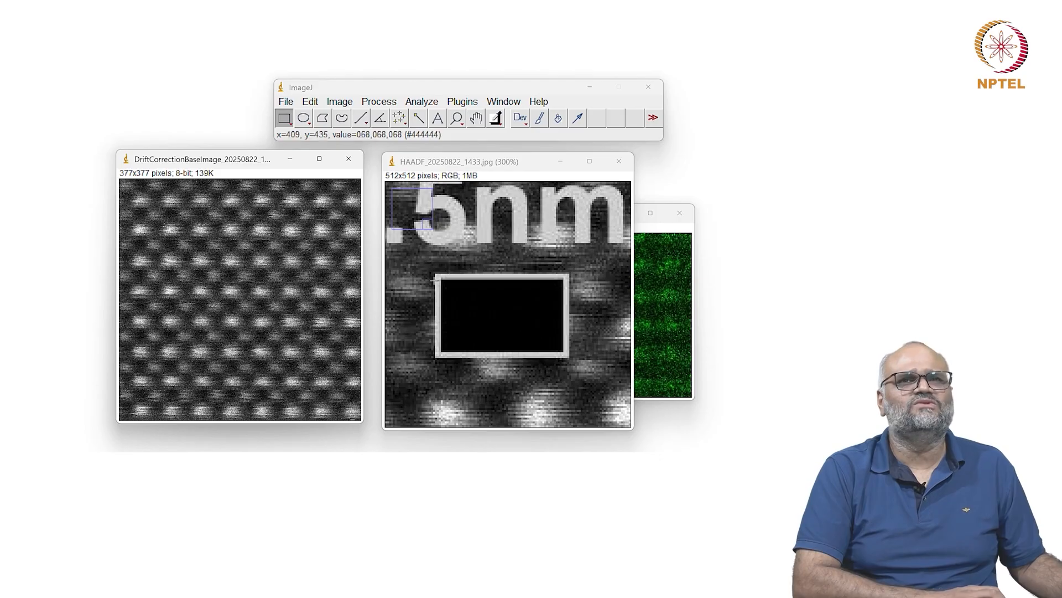
pyautogui.moveTo(436, 276); pyautogui.dragTo(567, 408)
pyautogui.moveTo(531, 366); pyautogui.dragTo(529, 365)
pyautogui.moveTo(437, 341); pyautogui.dragTo(441, 352)
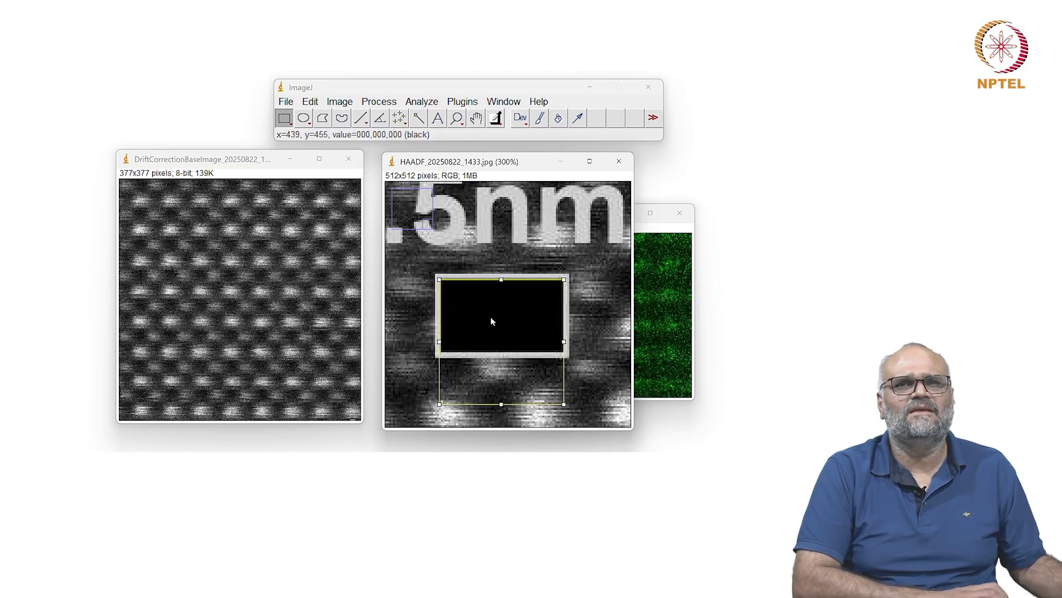
pyautogui.moveTo(513, 319); pyautogui.dragTo(512, 312)
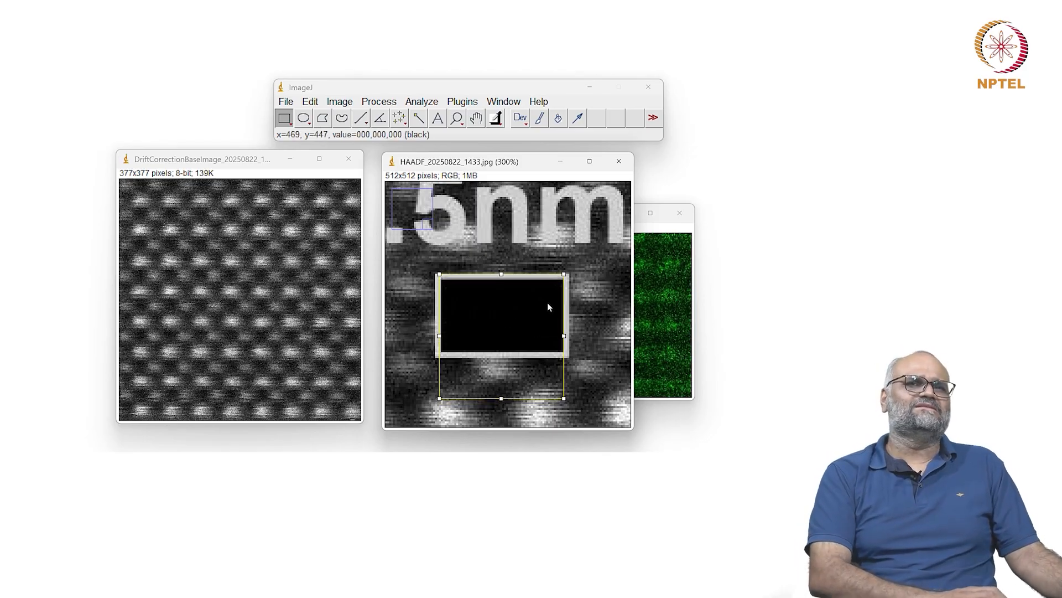
# Set the 377x377 DriftCorrectionBaseImage's scale to 65 pixels for a known distance of 0.5 nm.
pyautogui.scroll(-3, 548, 303)
pyautogui.scroll(1, 547, 304)
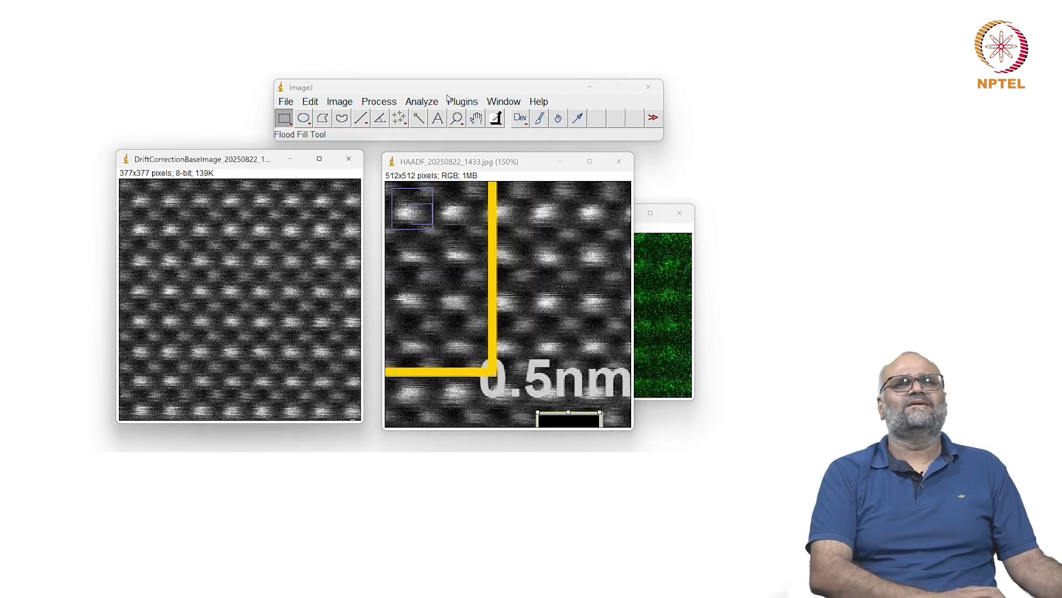
pyautogui.click(425, 104)
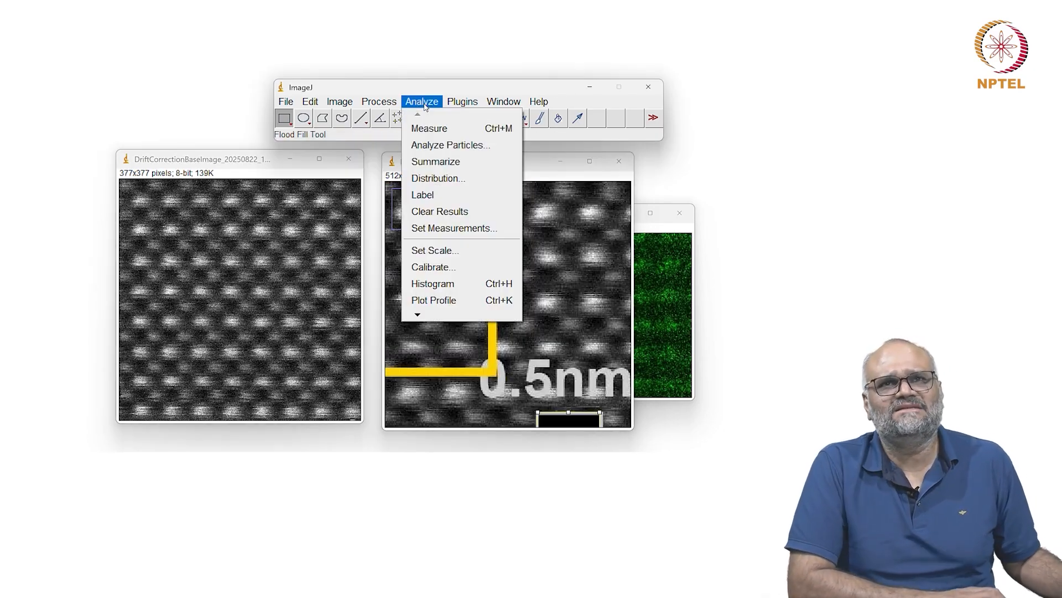
pyautogui.click(452, 251)
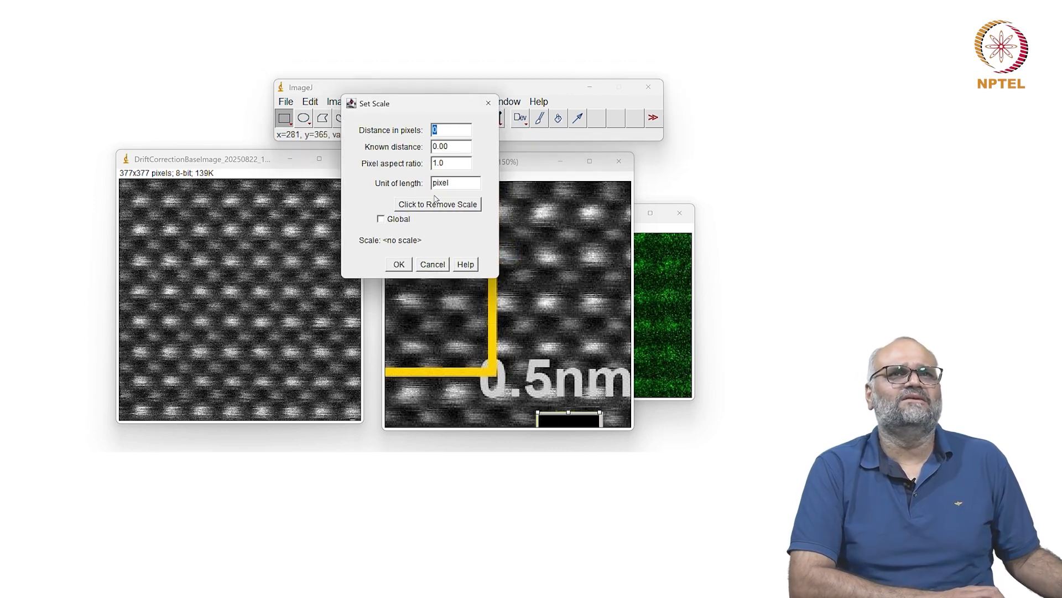
pyautogui.write('65')
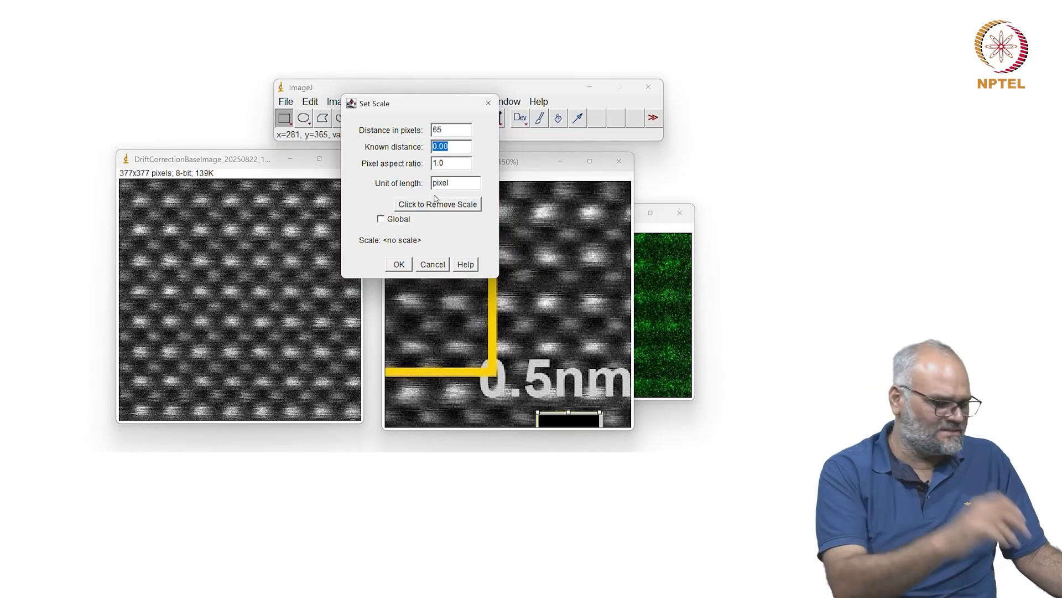
pyautogui.write('.5')
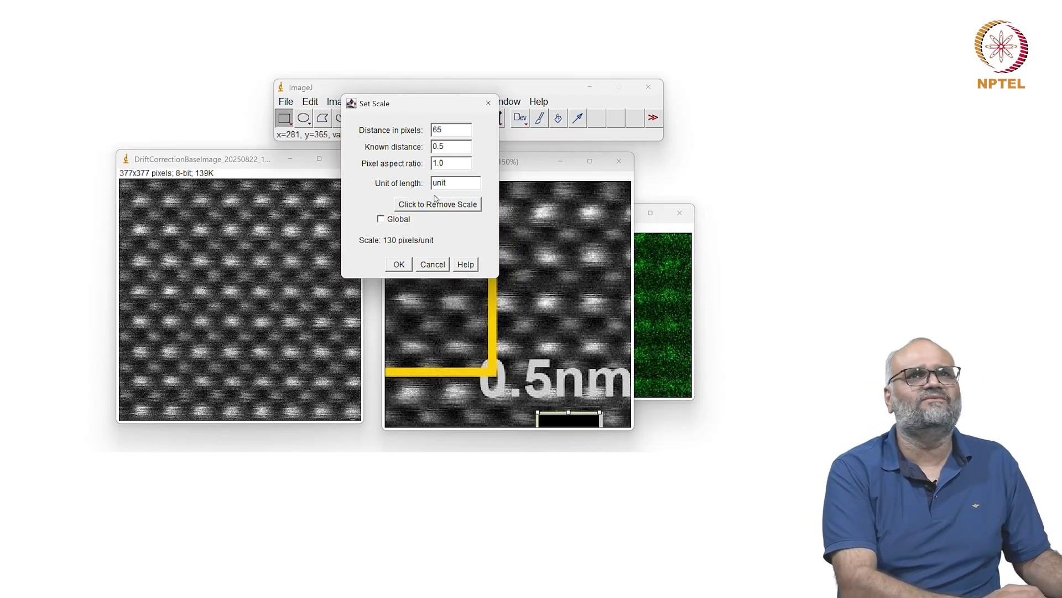
pyautogui.press('Tab')
pyautogui.write('nm')
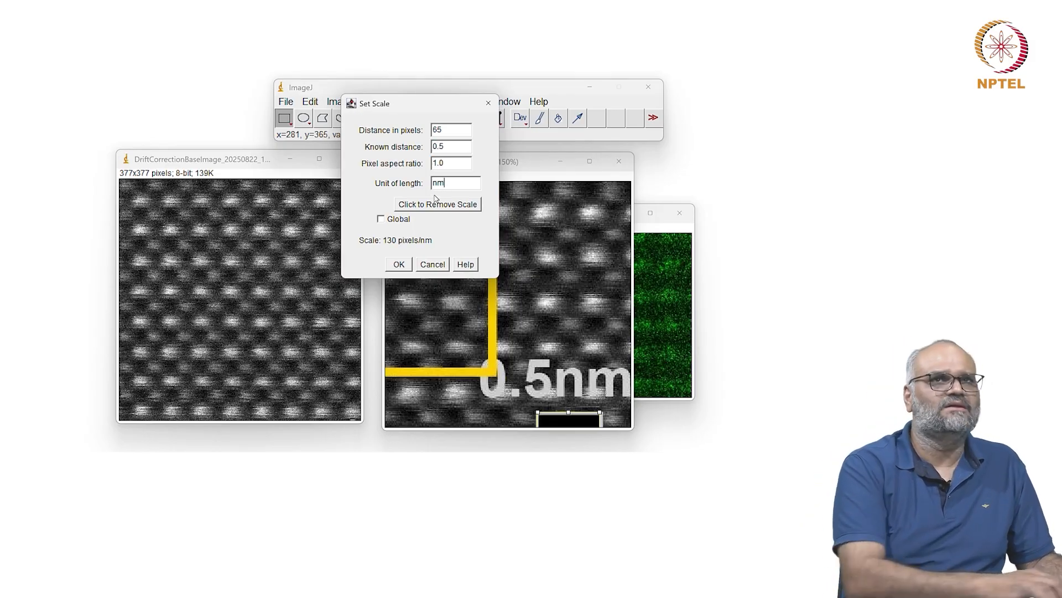
pyautogui.click(410, 264)
# Start a 0.5 nm scale bar on the 377x377 DriftCorrectionBaseImage with a black background.
pyautogui.moveTo(226, 163)
pyautogui.mouseDown()
pyautogui.moveTo(249, 160)
pyautogui.moveTo(228, 156)
pyautogui.mouseUp()
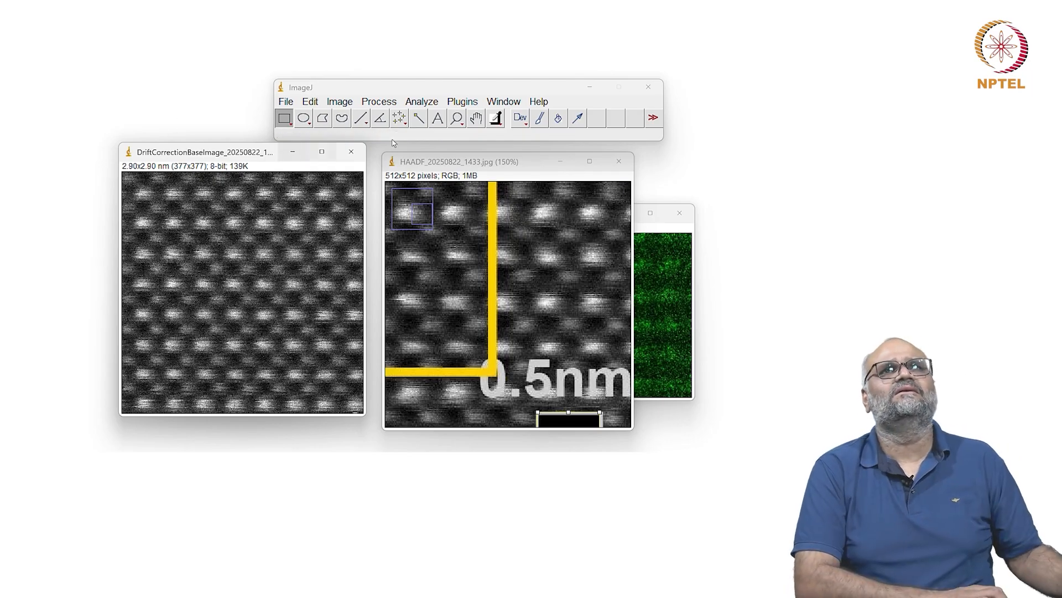
pyautogui.click(420, 103)
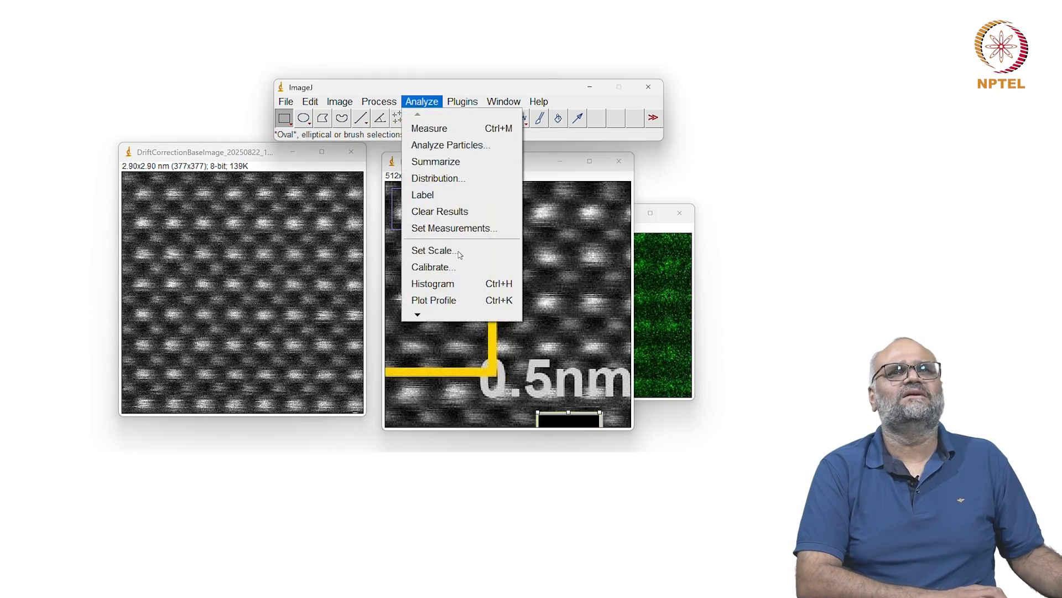
pyautogui.moveTo(451, 105)
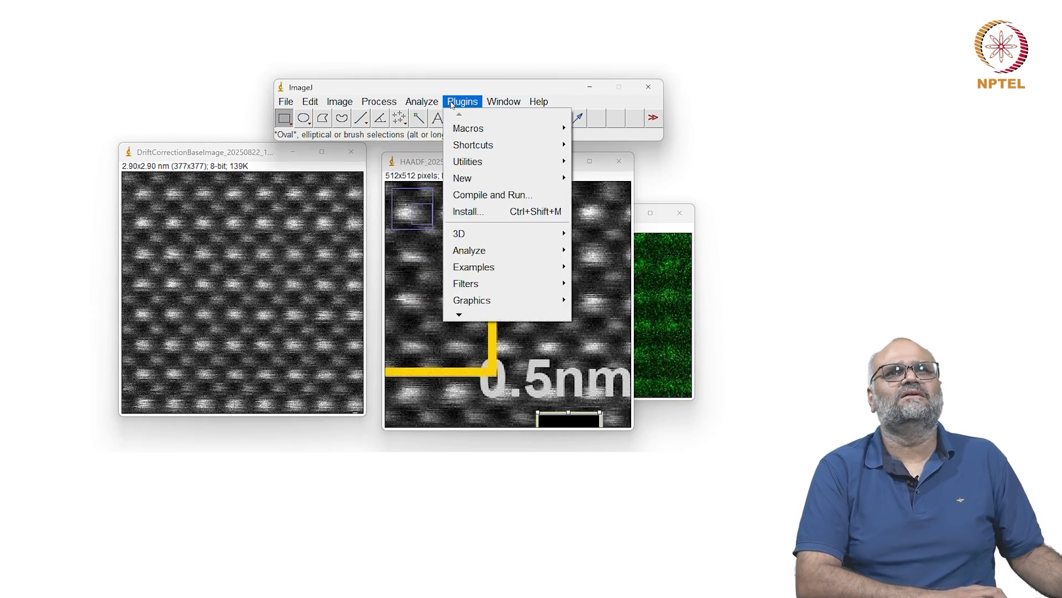
pyautogui.moveTo(462, 312)
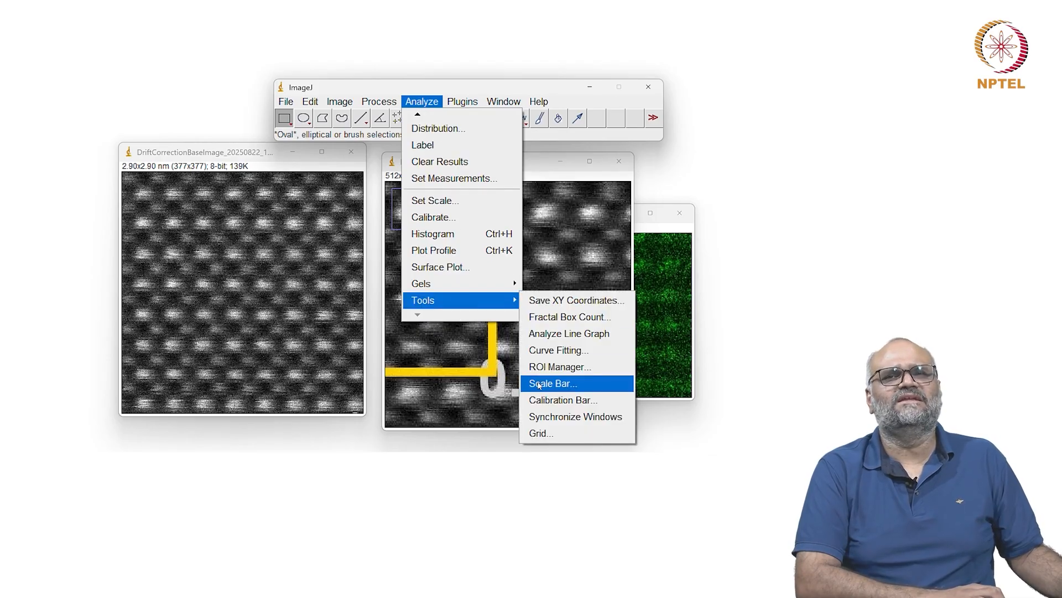
pyautogui.click(539, 384)
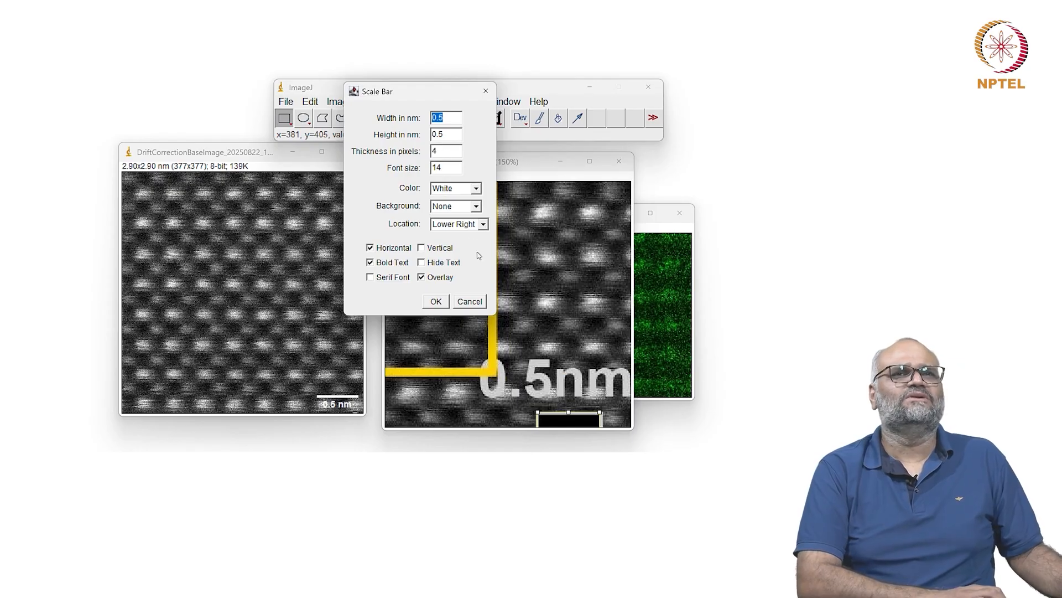
pyautogui.click(449, 212)
pyautogui.click(450, 236)
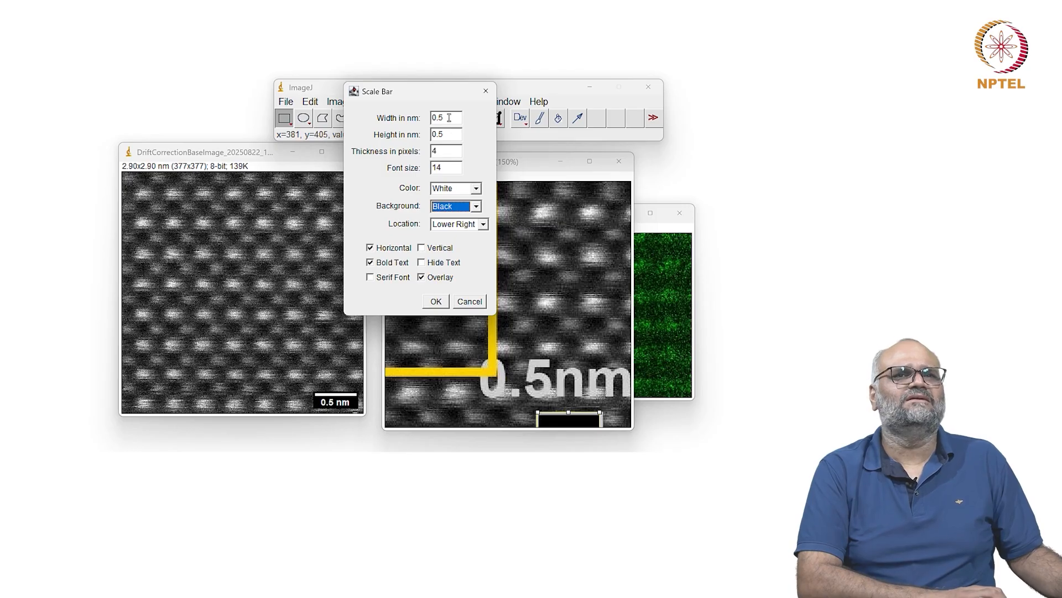
# Set the scale bar's thickness to 6 pixels, font size to 20 and location to Lower Left, and apply it.
pyautogui.doubleClick(454, 151)
pyautogui.write('6')
pyautogui.press('Tab')
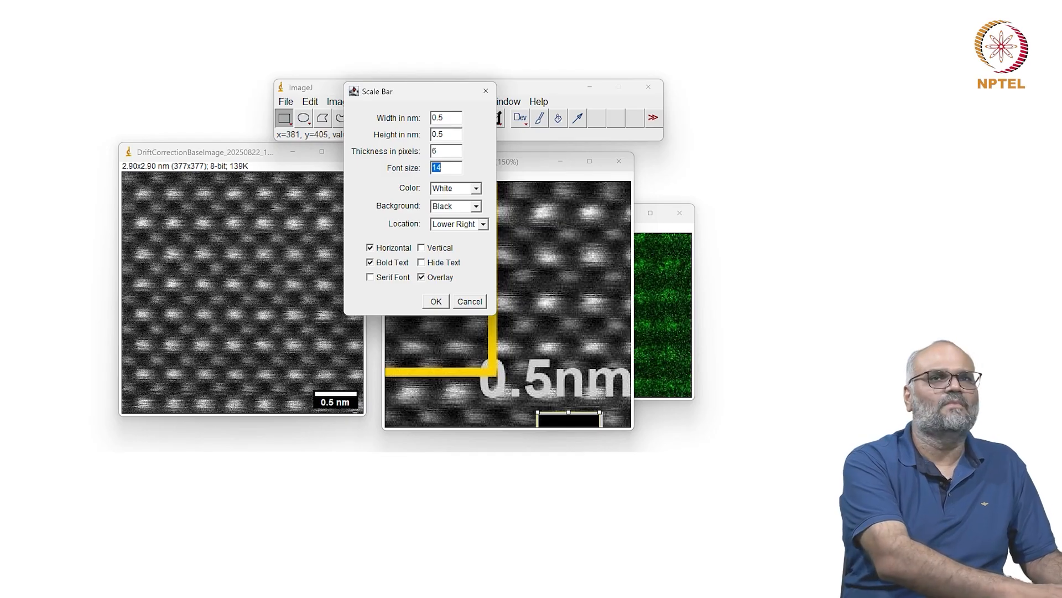
pyautogui.write('20')
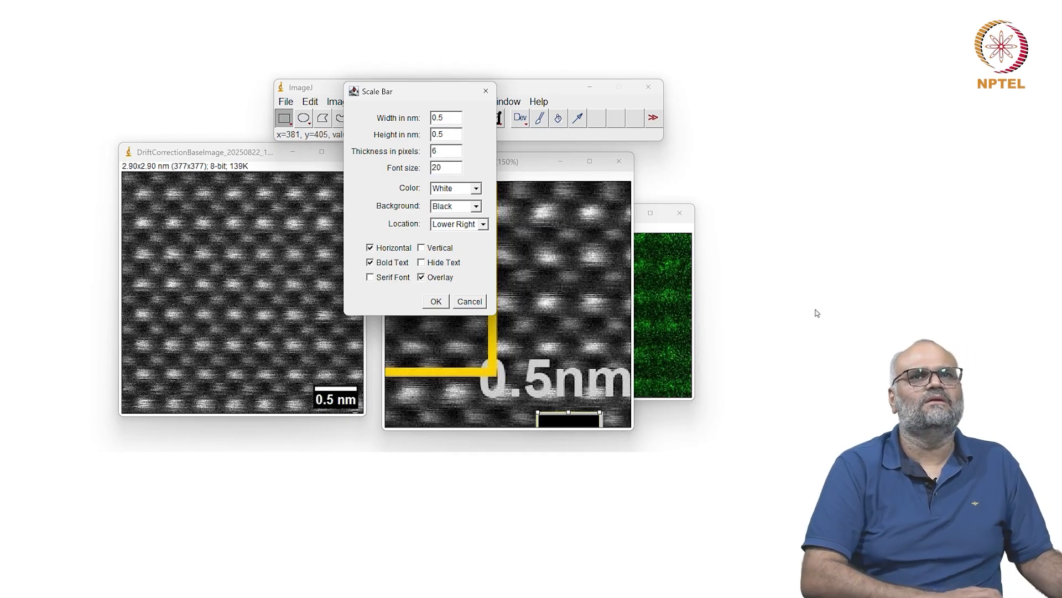
pyautogui.click(483, 224)
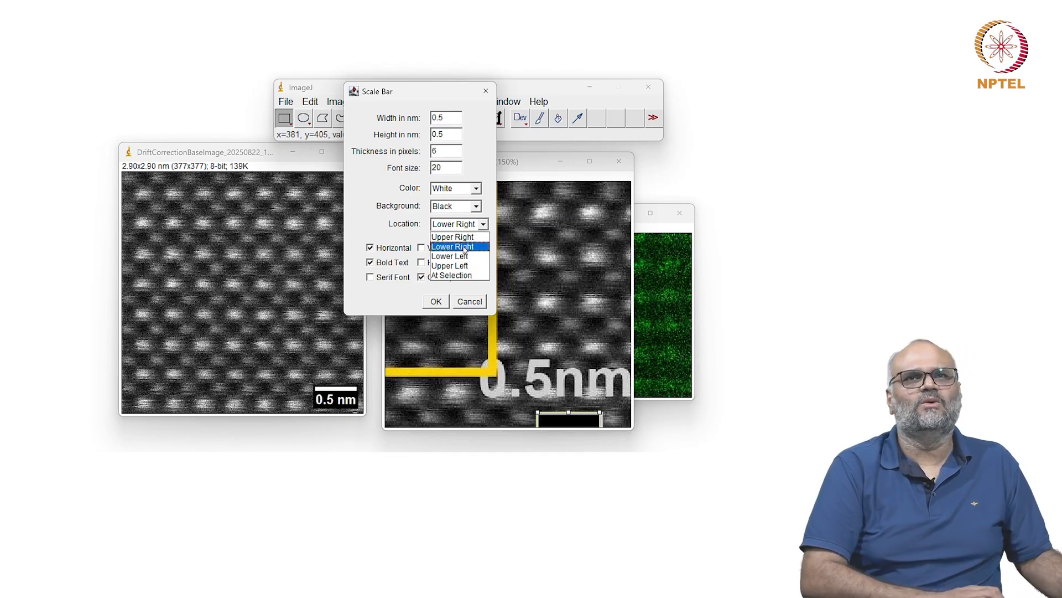
pyautogui.click(469, 257)
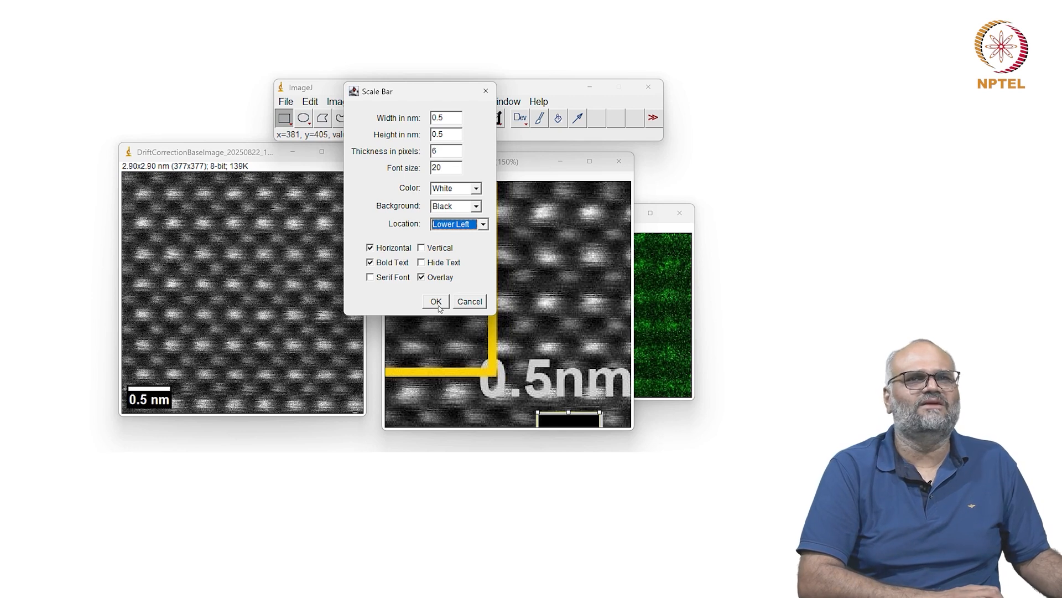
pyautogui.click(436, 302)
pyautogui.moveTo(214, 156); pyautogui.dragTo(195, 127)
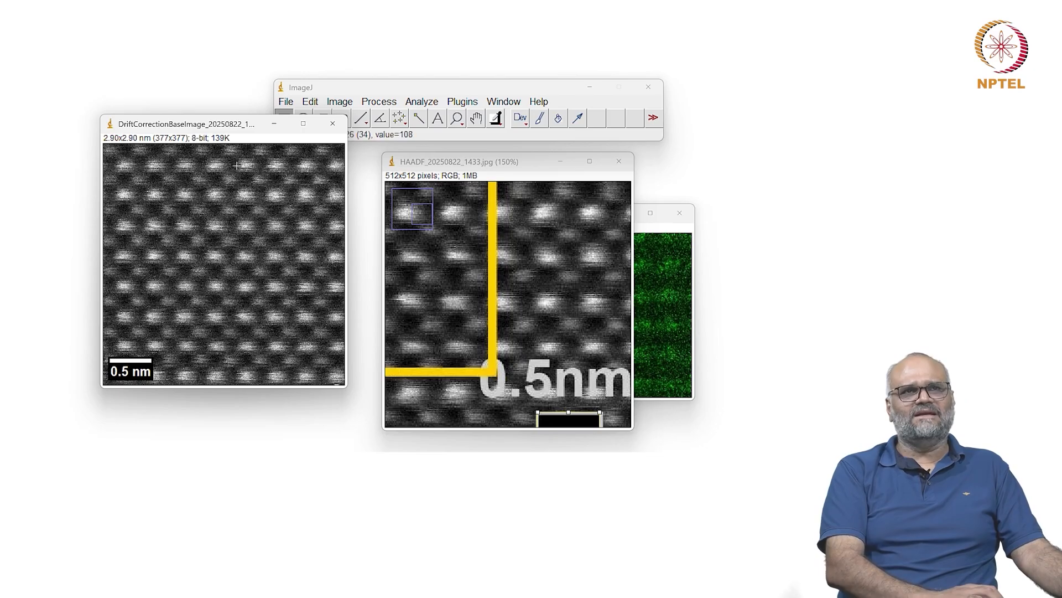
# Shrink the HAADF image's view, then close it and the 377x377 DriftCorrectionBaseImage, leaving the four 243x243 images open.
pyautogui.click(583, 248)
pyautogui.press('-')
pyautogui.press('-')
pyautogui.press('-')
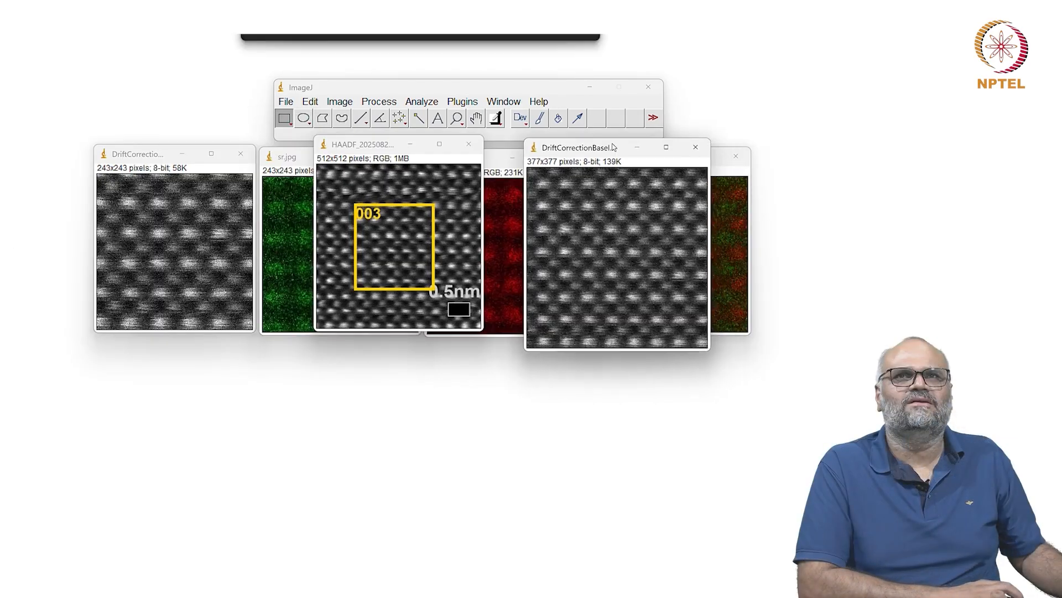
pyautogui.moveTo(613, 147); pyautogui.dragTo(606, 156)
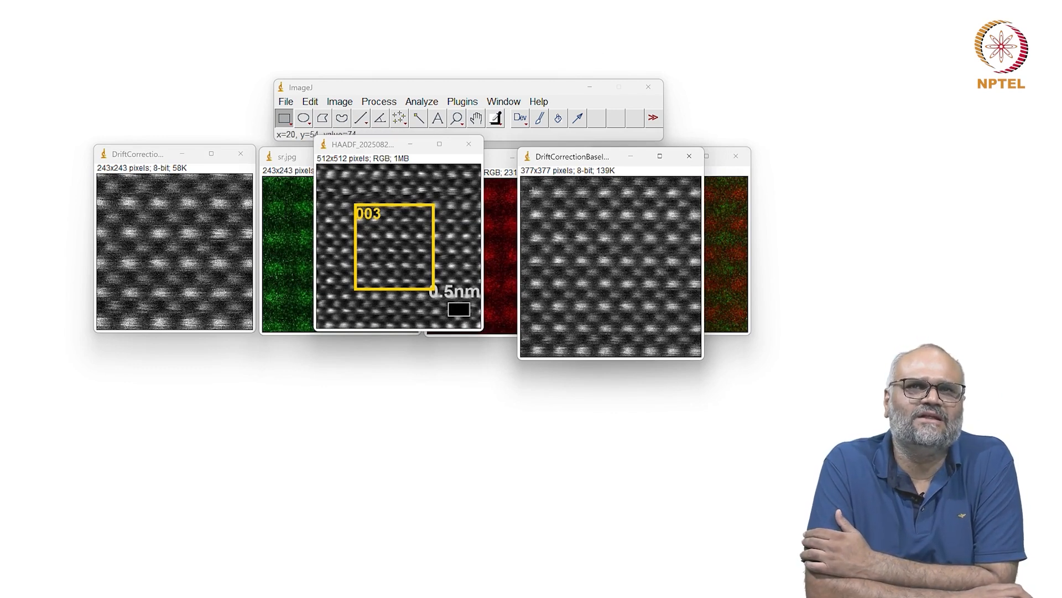
pyautogui.click(470, 145)
pyautogui.click(689, 155)
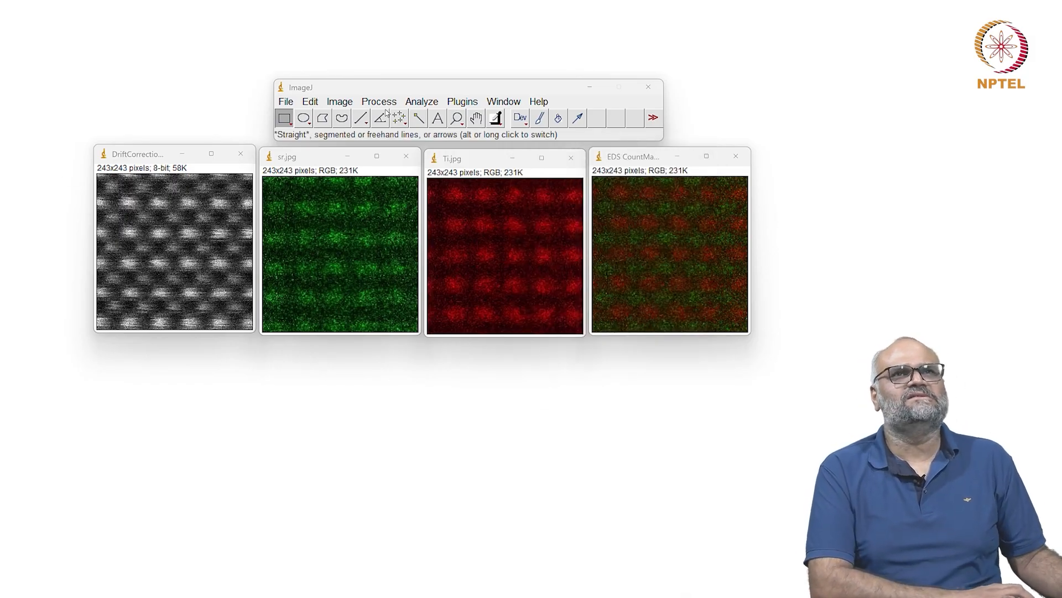
# Set the scale of the combined red-green EDS CountMap to 65 pixels for a known distance of 0.5 nm.
pyautogui.click(437, 102)
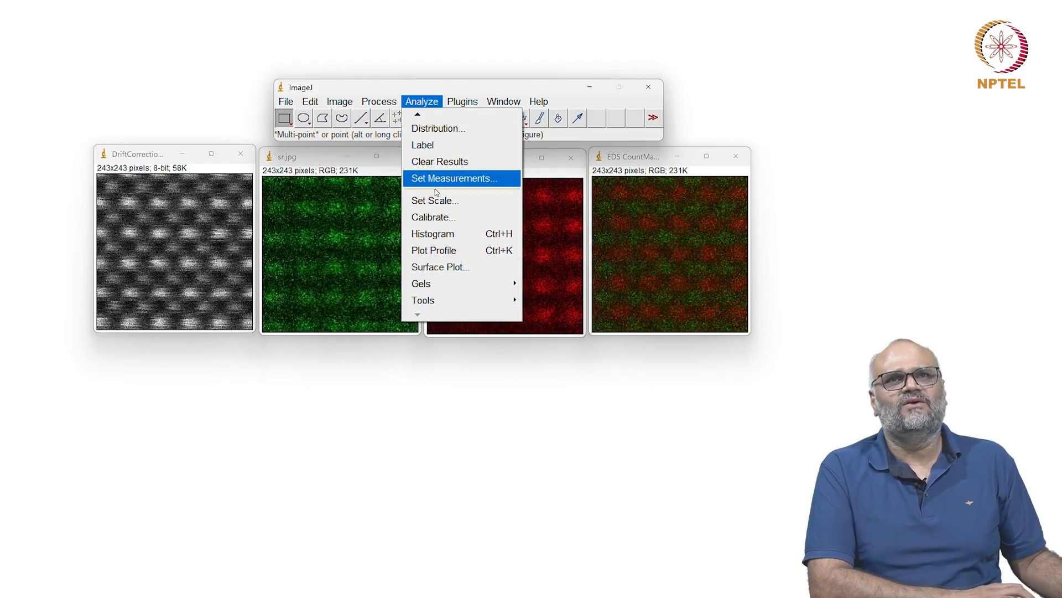
pyautogui.click(497, 250)
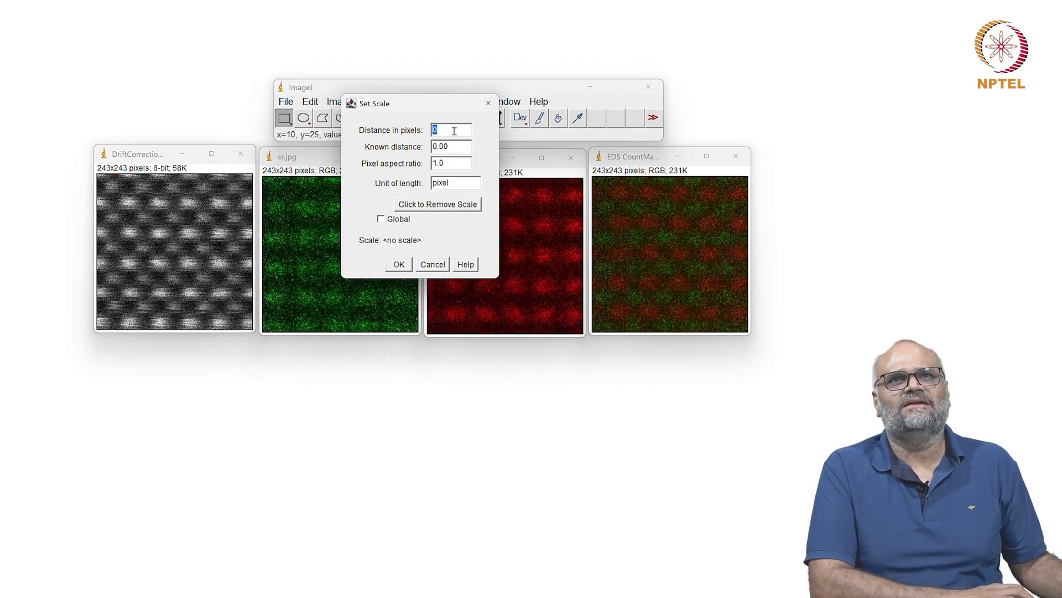
pyautogui.write('65')
pyautogui.press('Tab')
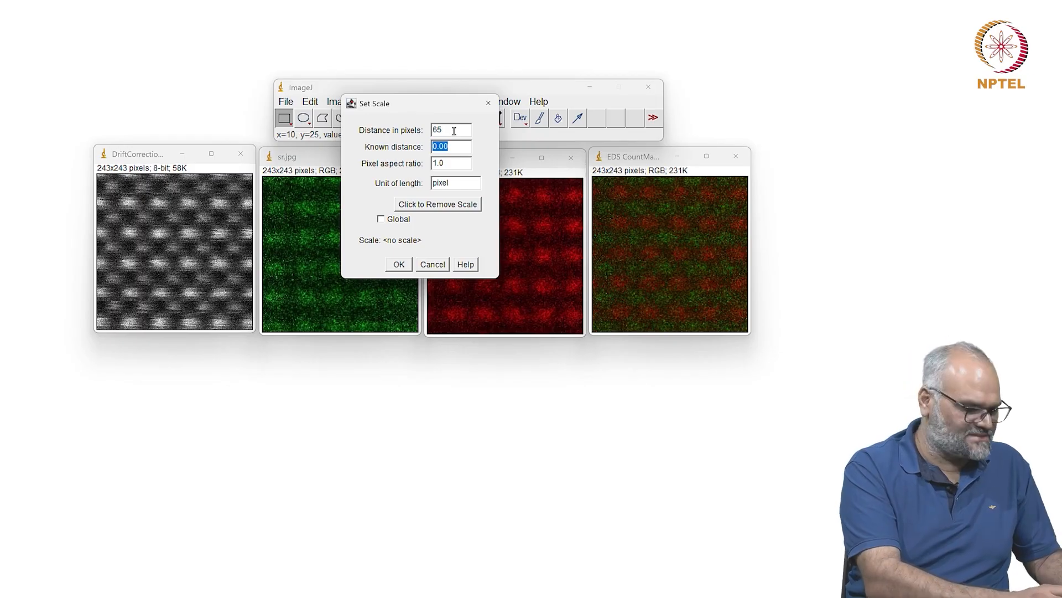
pyautogui.write('0.5')
pyautogui.press('Tab')
pyautogui.press('Tab')
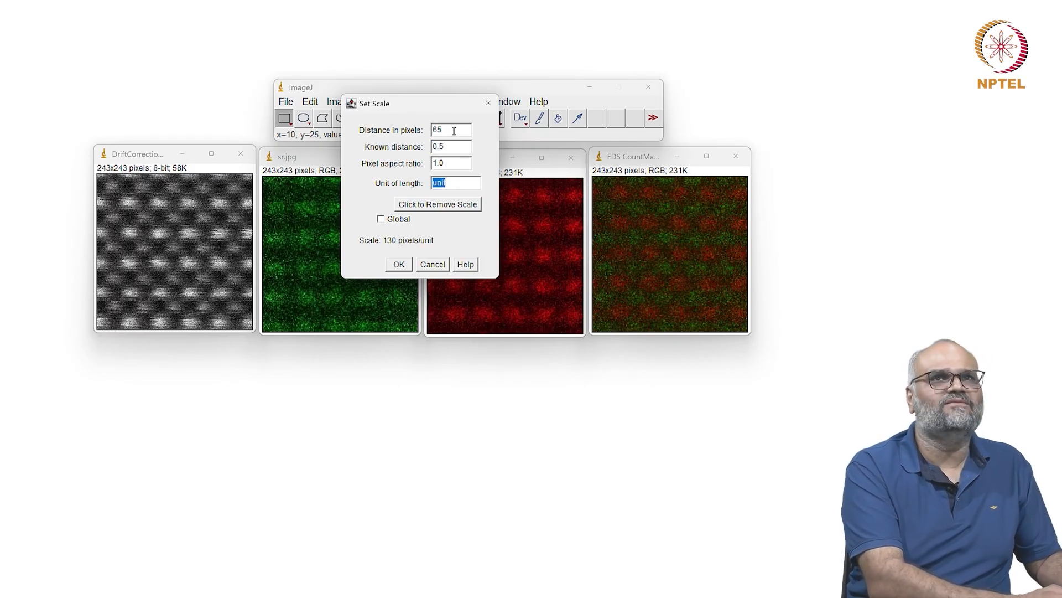
pyautogui.write('nm')
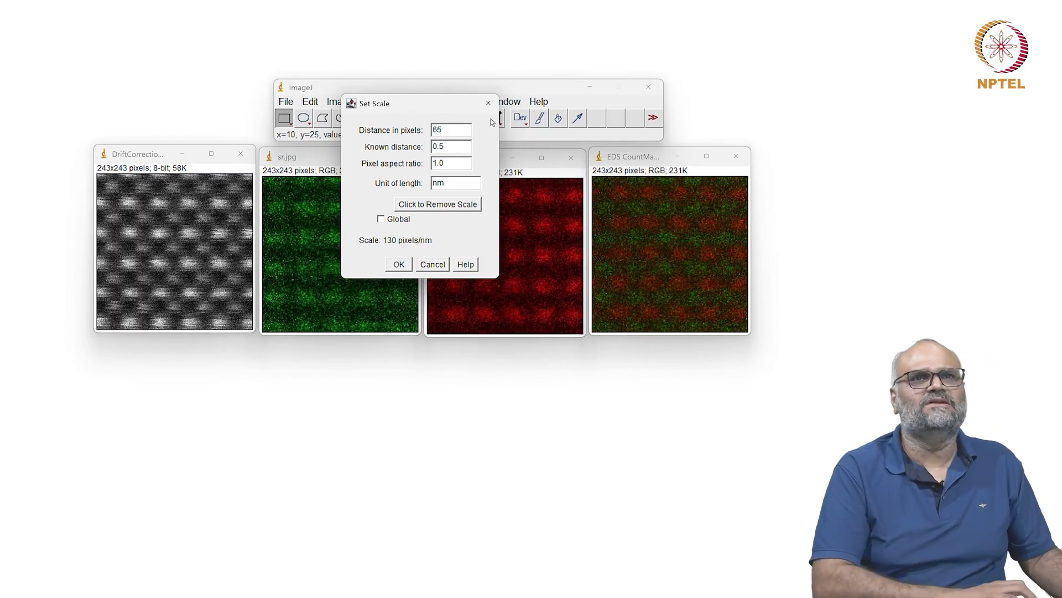
pyautogui.click(397, 264)
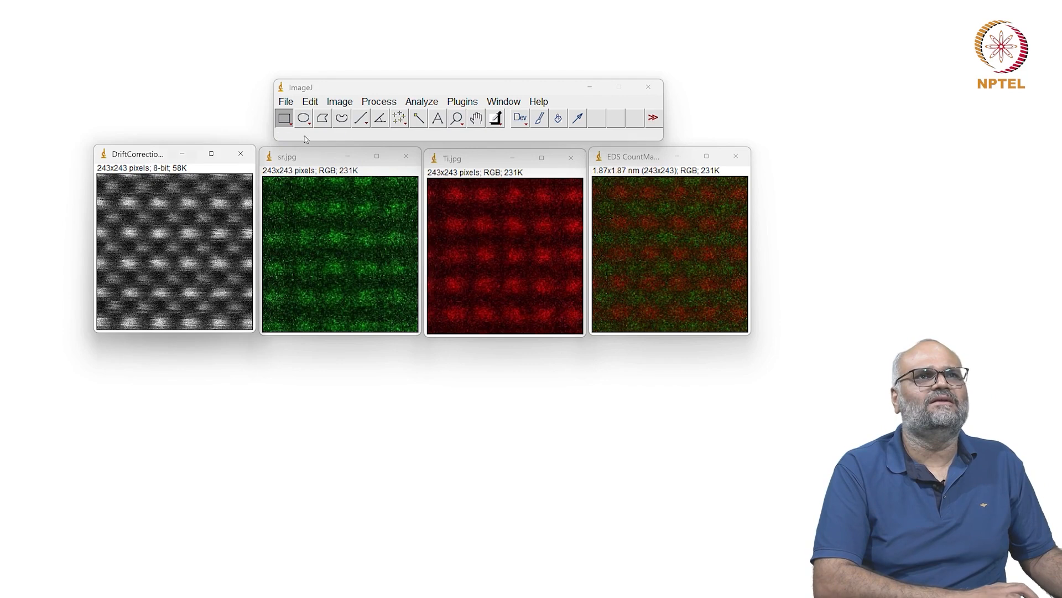
pyautogui.click(428, 103)
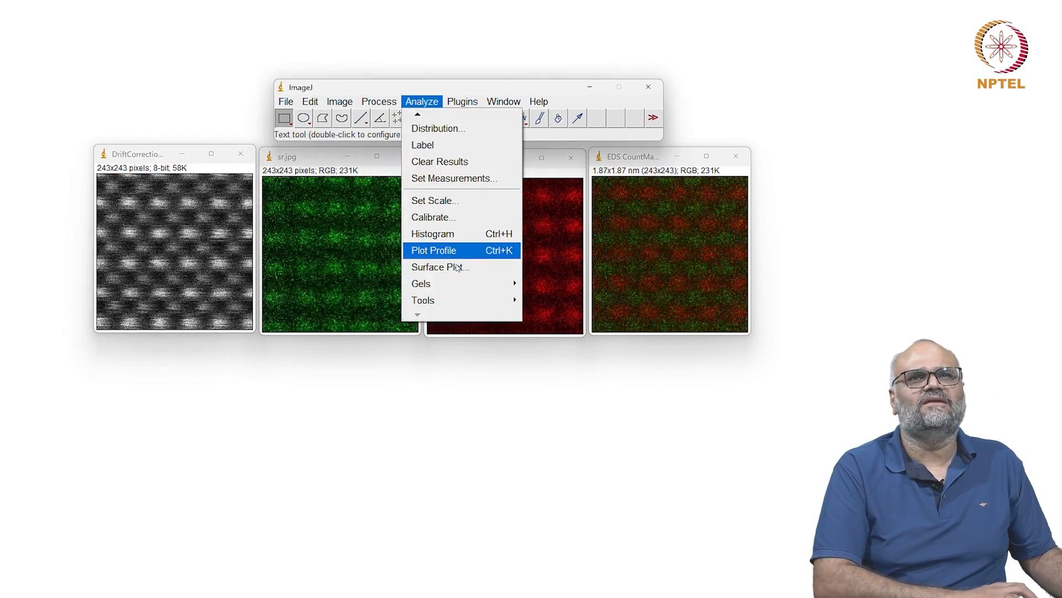
pyautogui.moveTo(463, 300)
pyautogui.click(553, 383)
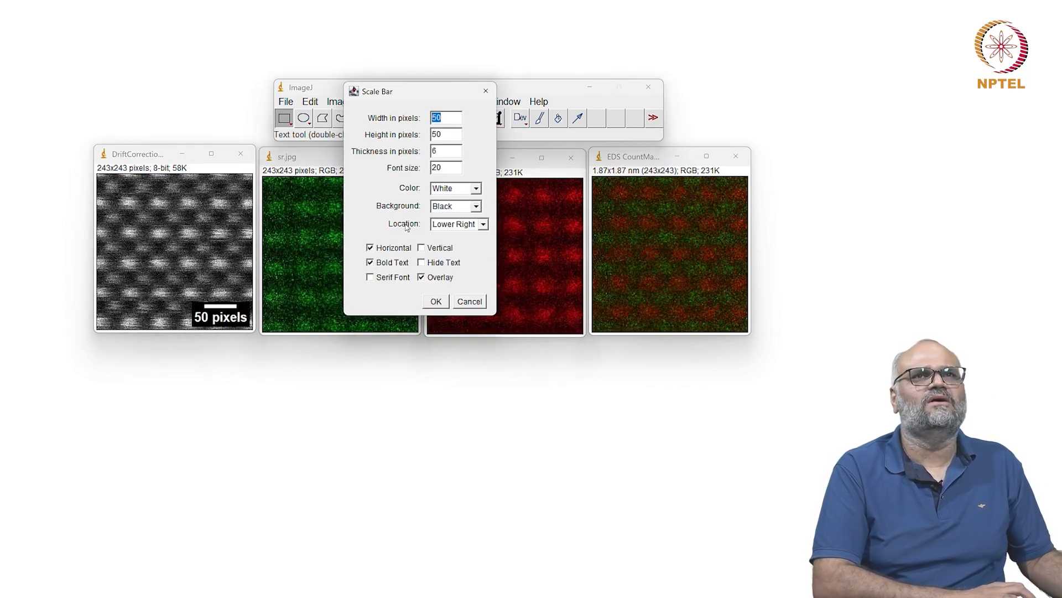
pyautogui.press('Escape')
# Apply a global scale of 65 pixels for a known distance of 0.5 nm to all open images.
pyautogui.click(437, 104)
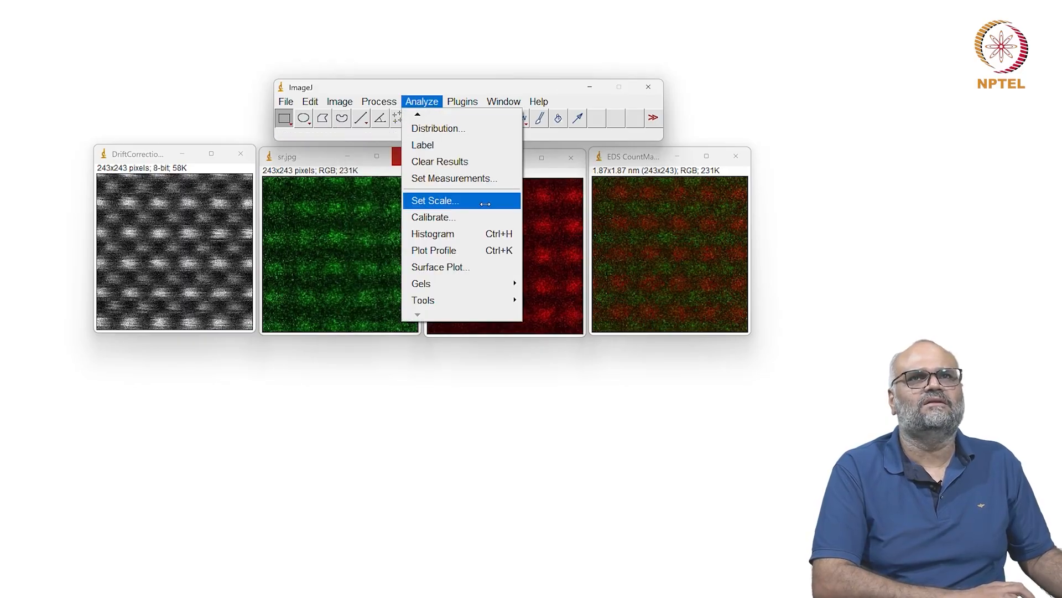
pyautogui.click(434, 200)
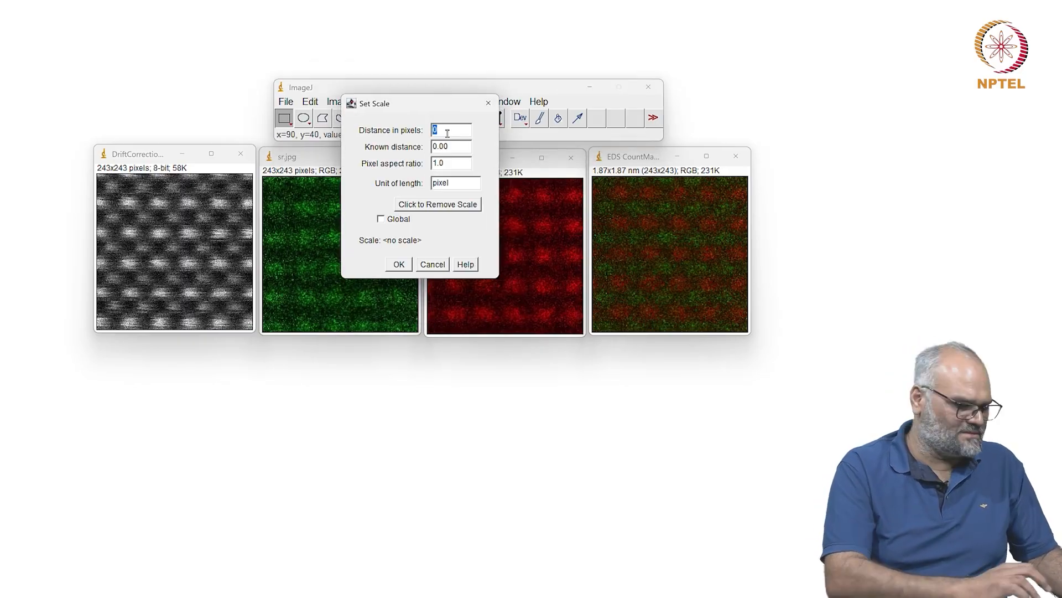
pyautogui.press('BackSpace')
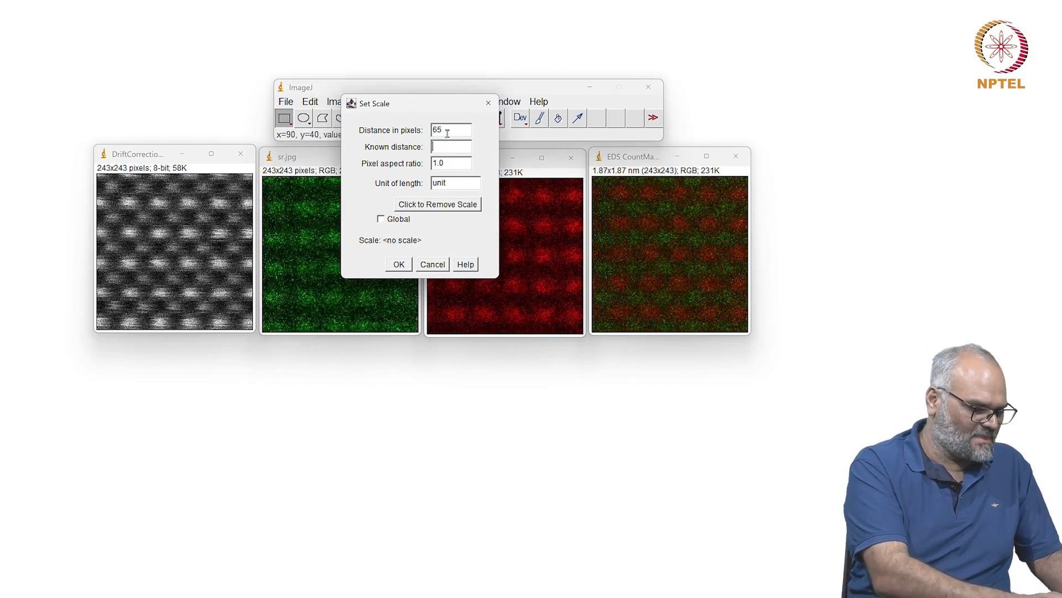
pyautogui.write('0.5')
pyautogui.press('Tab')
pyautogui.press('Tab')
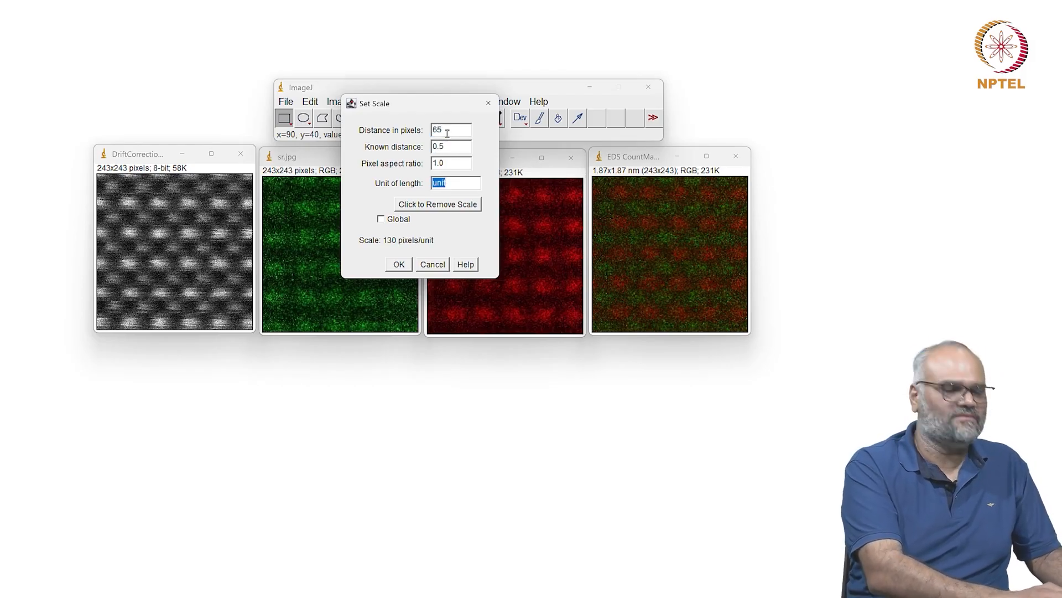
pyautogui.write('nm')
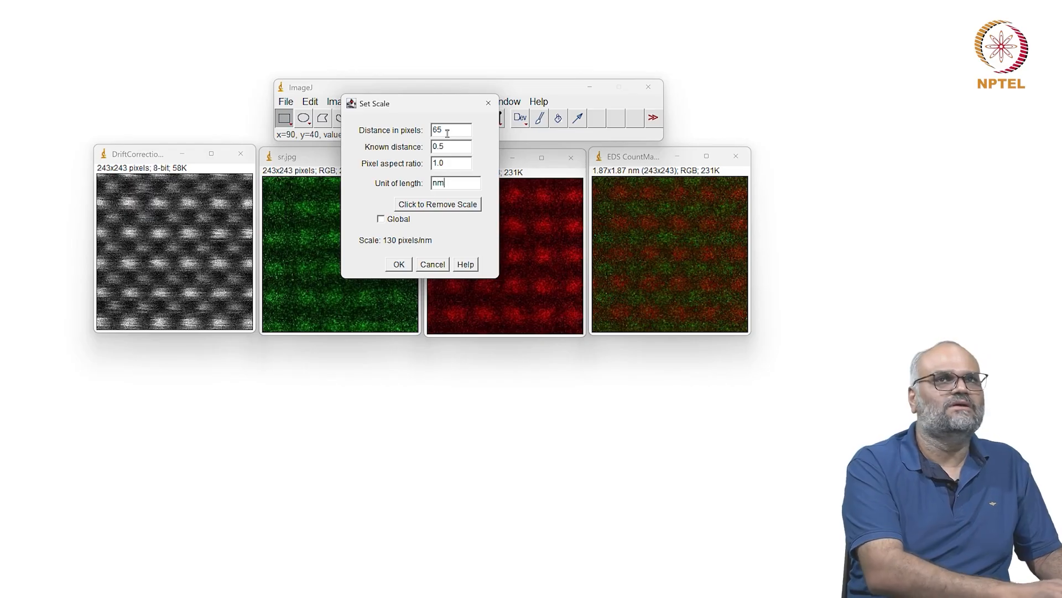
pyautogui.click(394, 222)
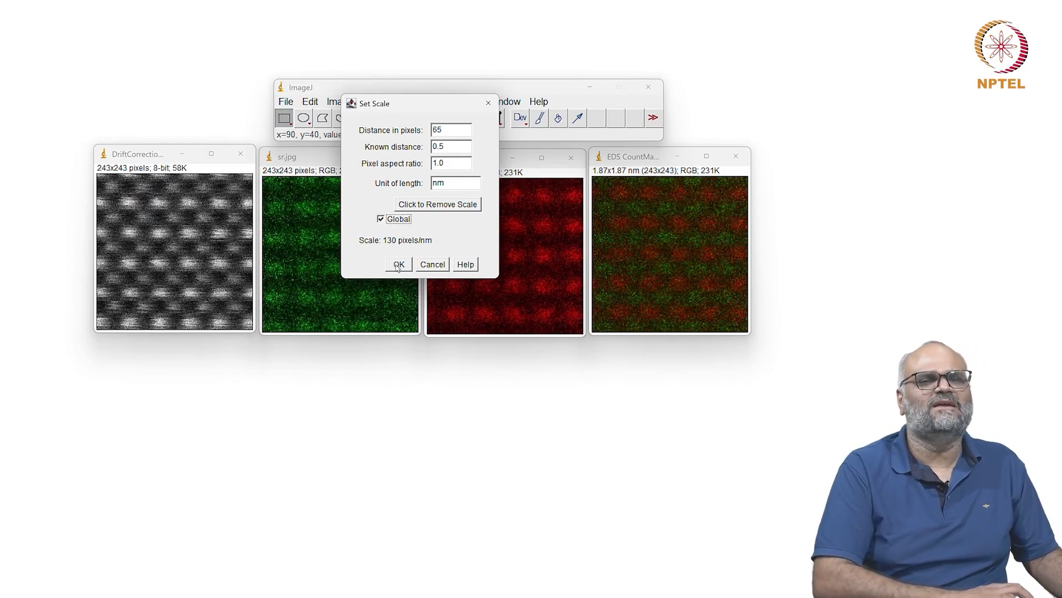
pyautogui.click(397, 266)
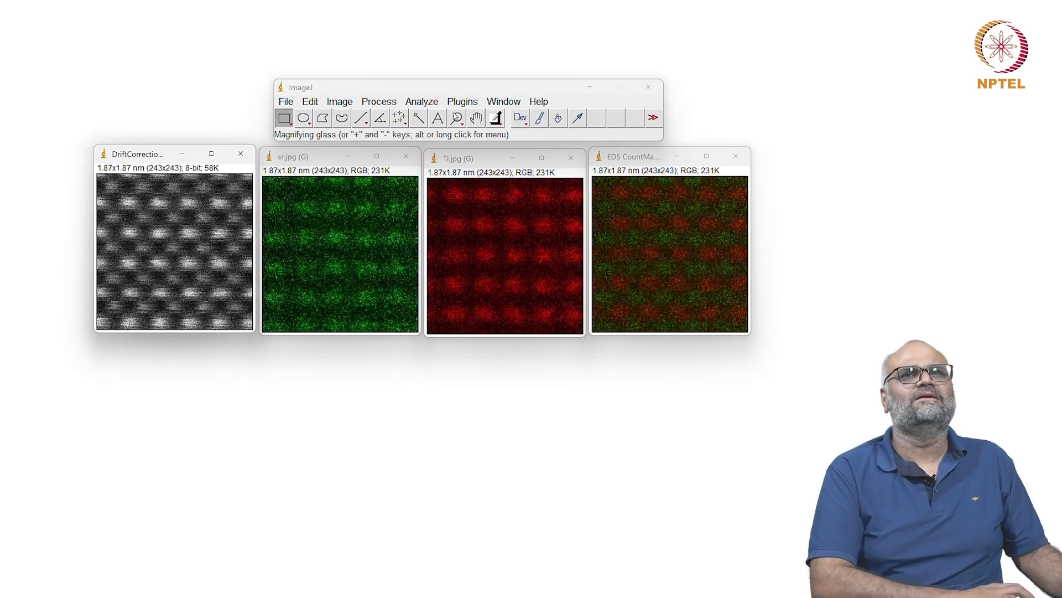
# Start a 0.5 nm scale bar on the 243x243 DriftCorrection image with bold text turned off.
pyautogui.click(423, 101)
pyautogui.moveTo(457, 300)
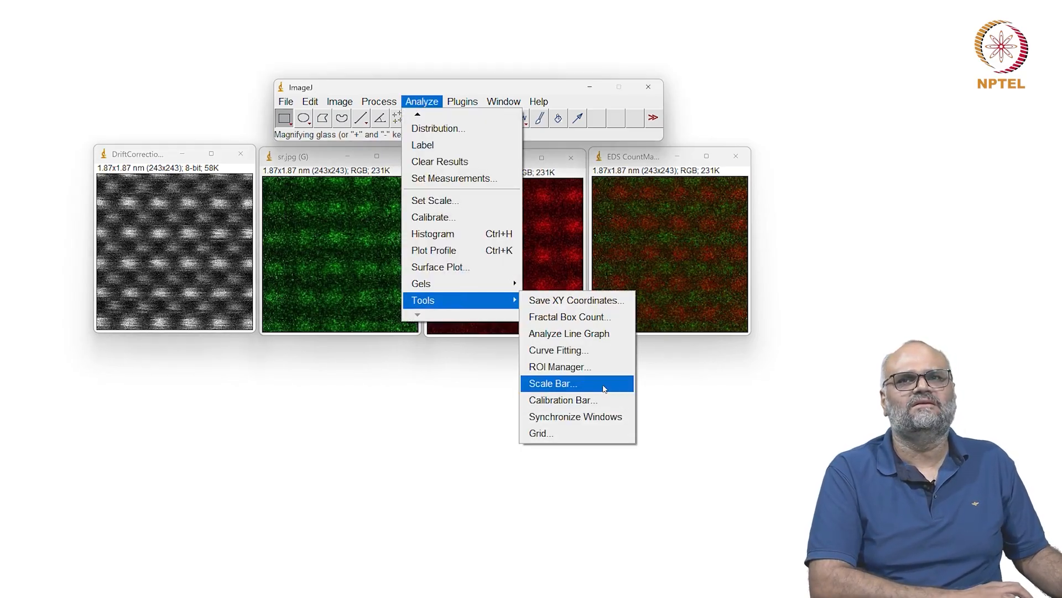
pyautogui.click(603, 383)
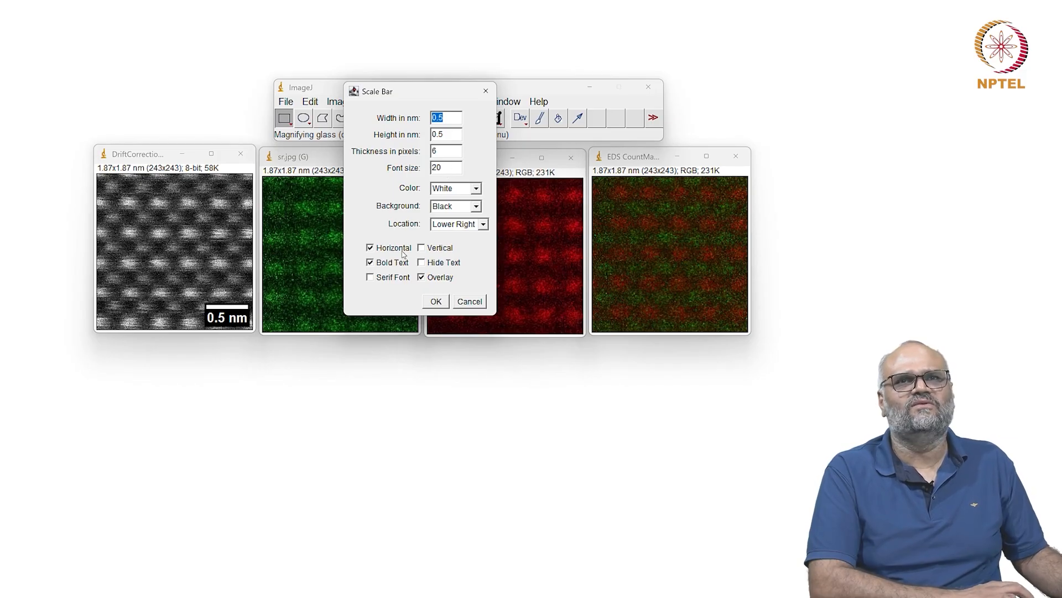
pyautogui.click(391, 266)
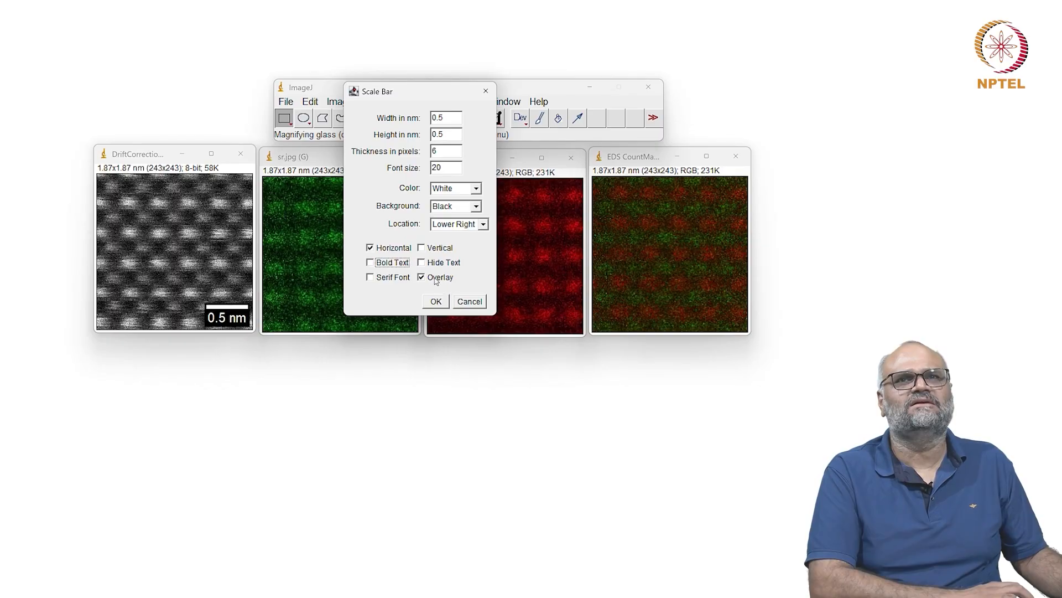
# Apply the 0.5 nm scale bar to the grayscale image with bold text and the Overlay option enabled.
pyautogui.click(422, 278)
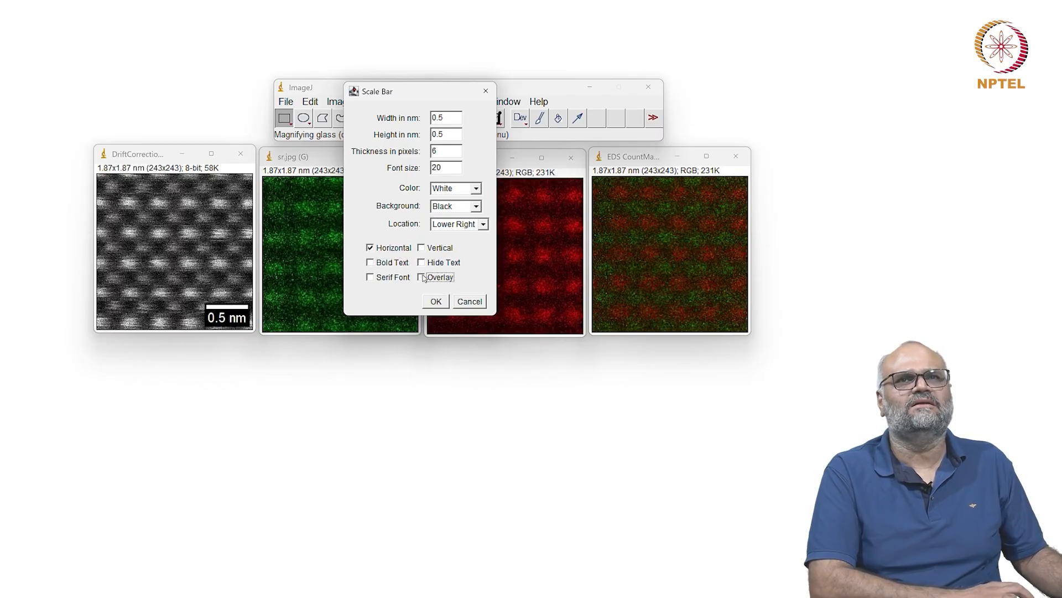
pyautogui.click(391, 266)
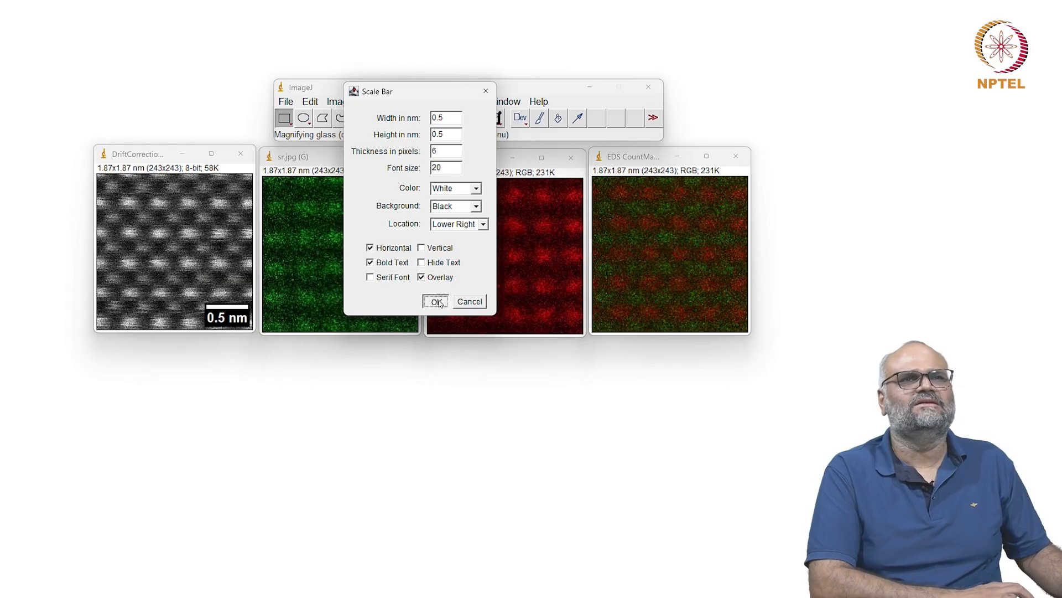
pyautogui.click(436, 302)
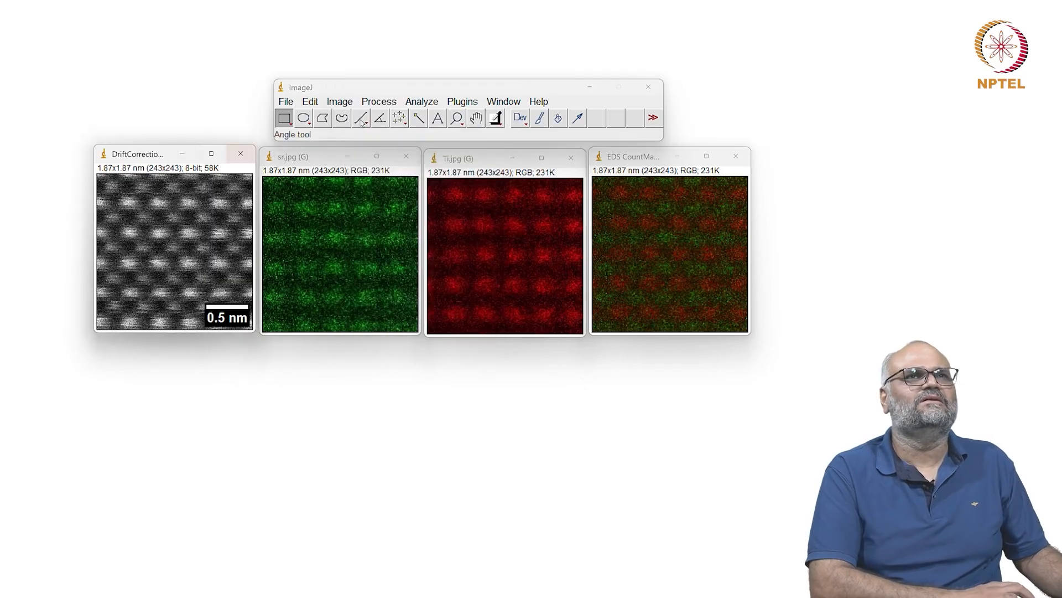
# Save the grayscale lattice image with the scale bar as a JPEG named 1.jpg.
pyautogui.click(286, 102)
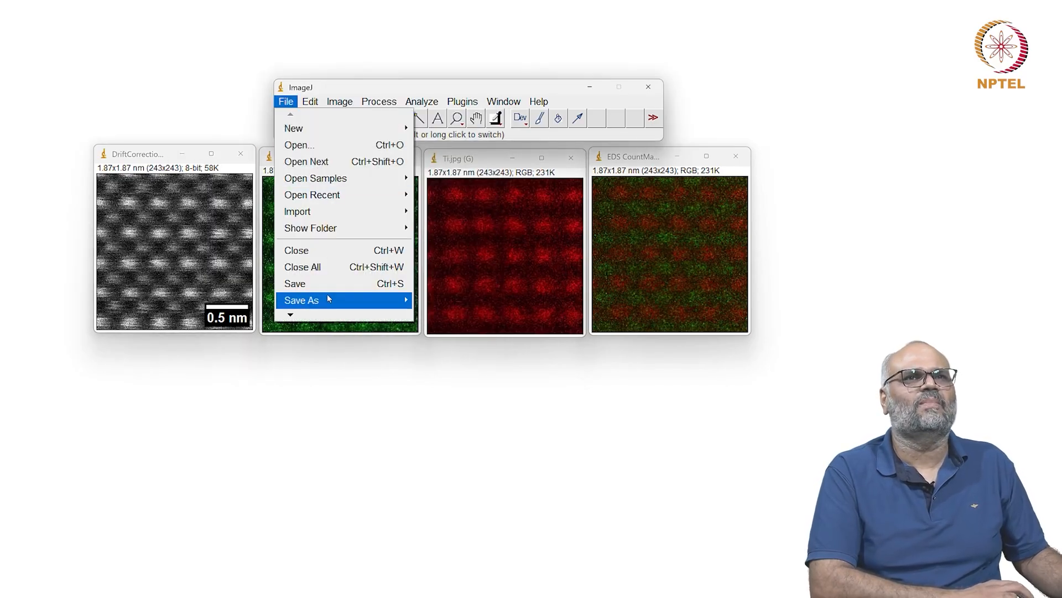
pyautogui.moveTo(327, 299)
pyautogui.click(437, 139)
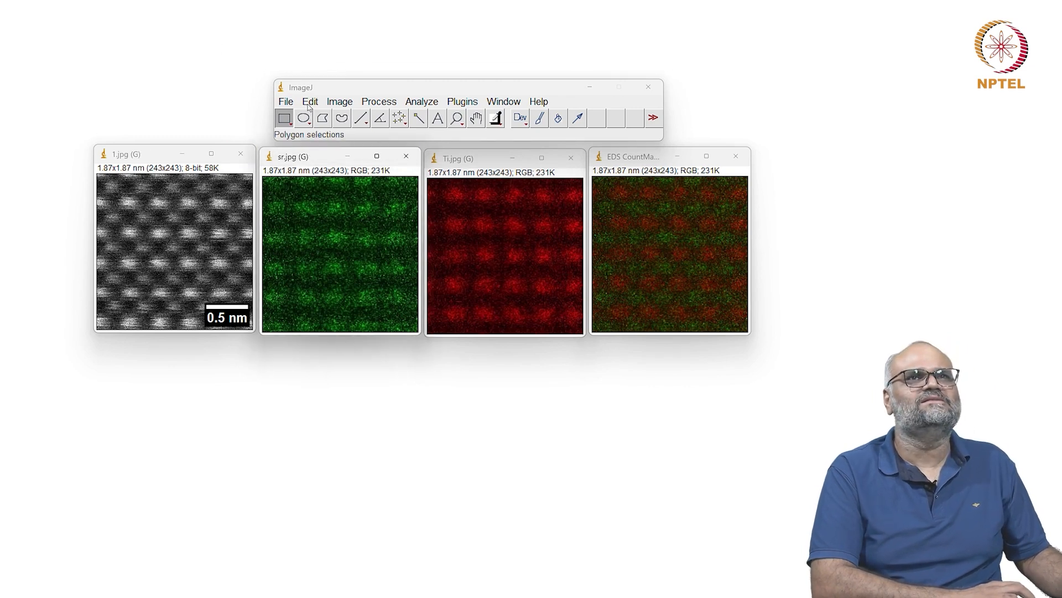
# Save the green Sr map as the TIFF file sr.tif, then save it as the JPEG sr.jpg.
pyautogui.hotkey('ctrl', 's')
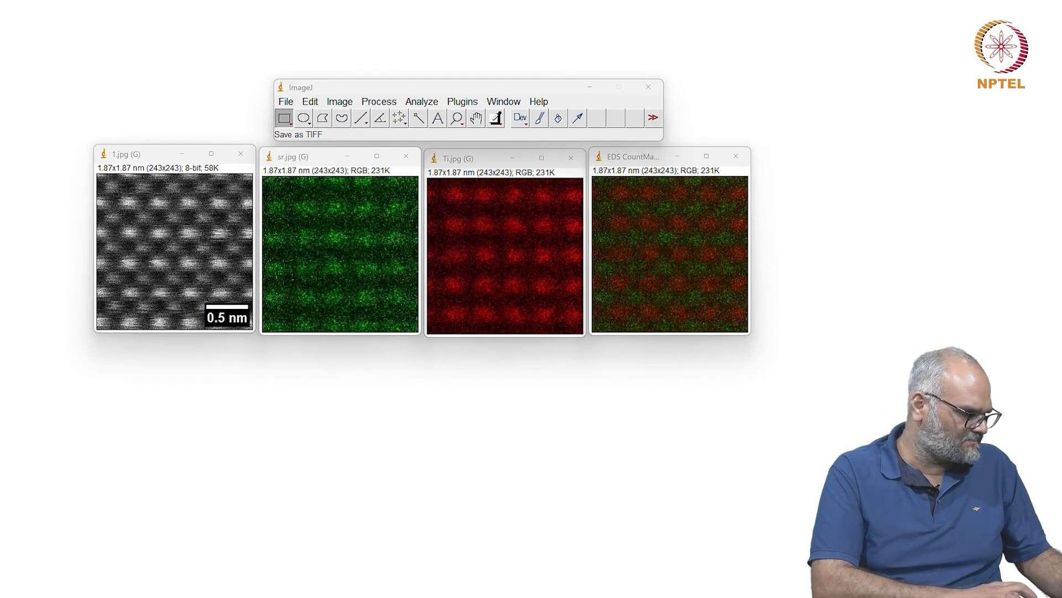
pyautogui.press('Return')
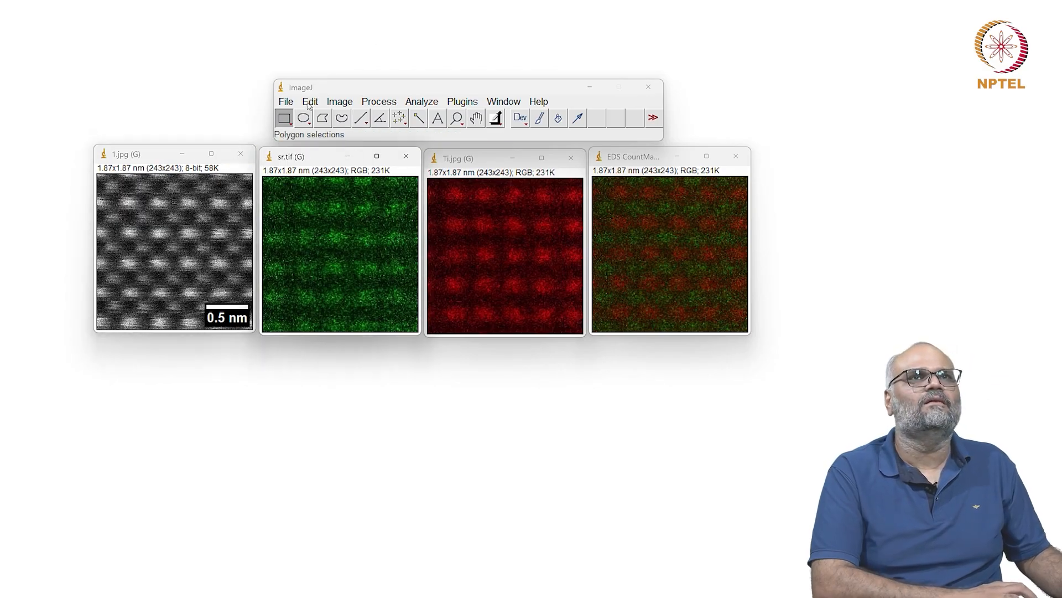
pyautogui.click(286, 102)
pyautogui.moveTo(356, 300)
pyautogui.click(436, 140)
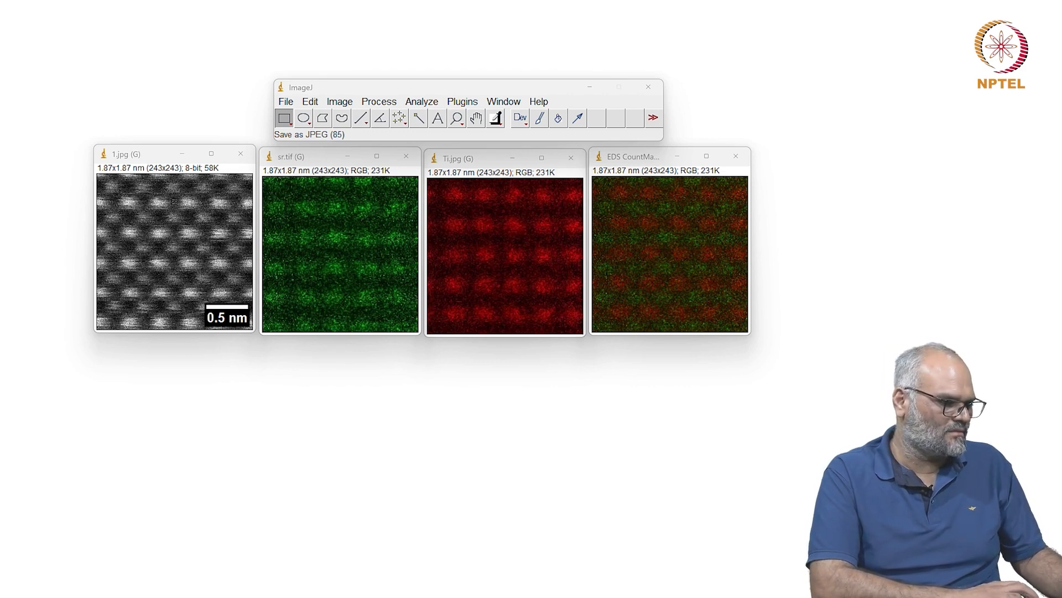
# Save the red Ti map as the TIFF file Ti.tif.
pyautogui.click(472, 230)
pyautogui.hotkey('ctrl', 's')
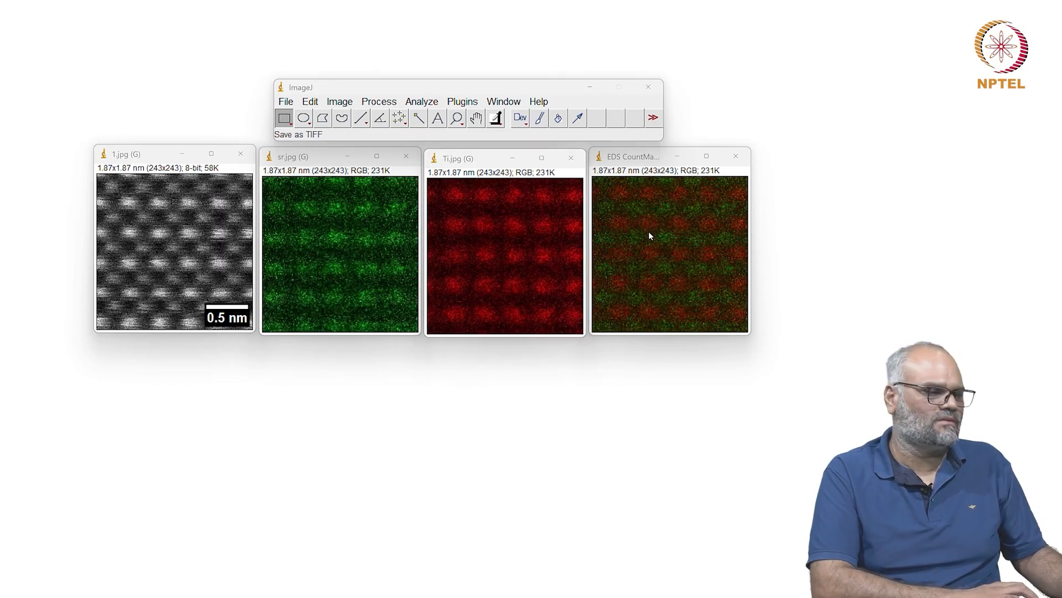
pyautogui.press('Return')
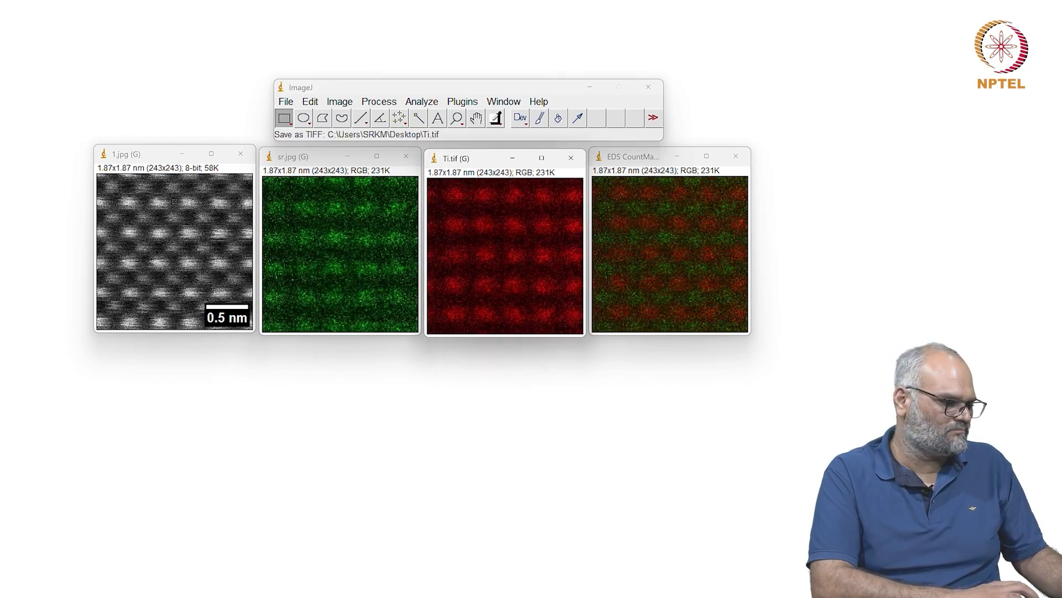
# Save the green Sr map in TIFF format as sr.tif.
pyautogui.click(630, 215)
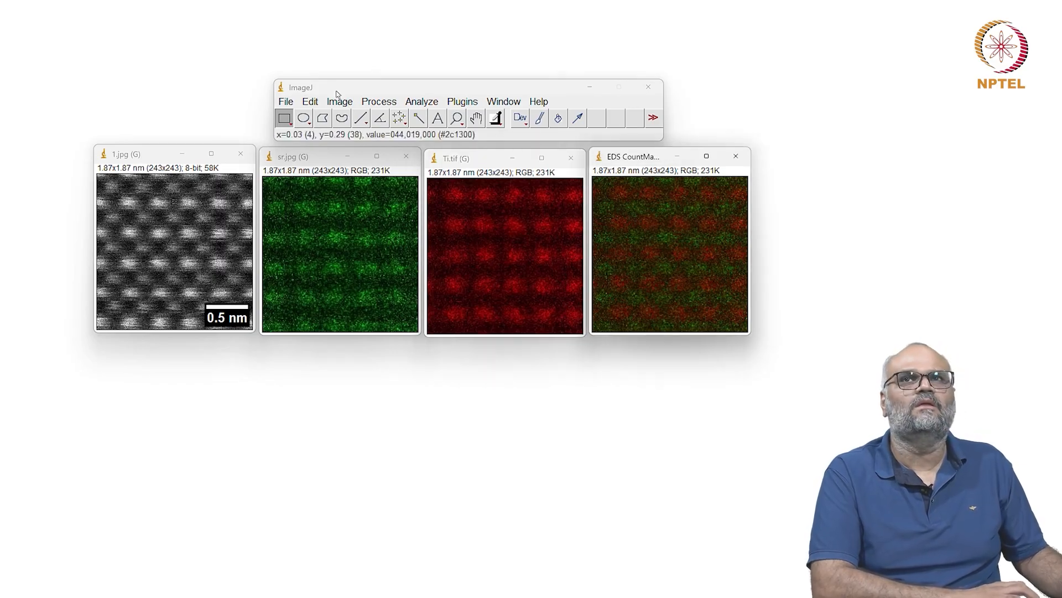
pyautogui.click(286, 102)
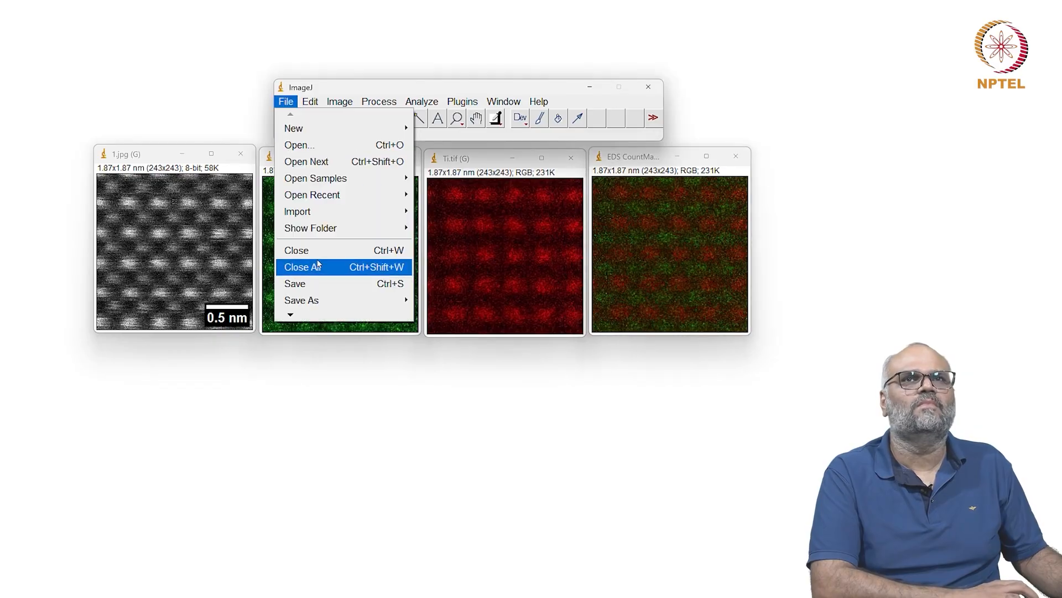
pyautogui.click(486, 250)
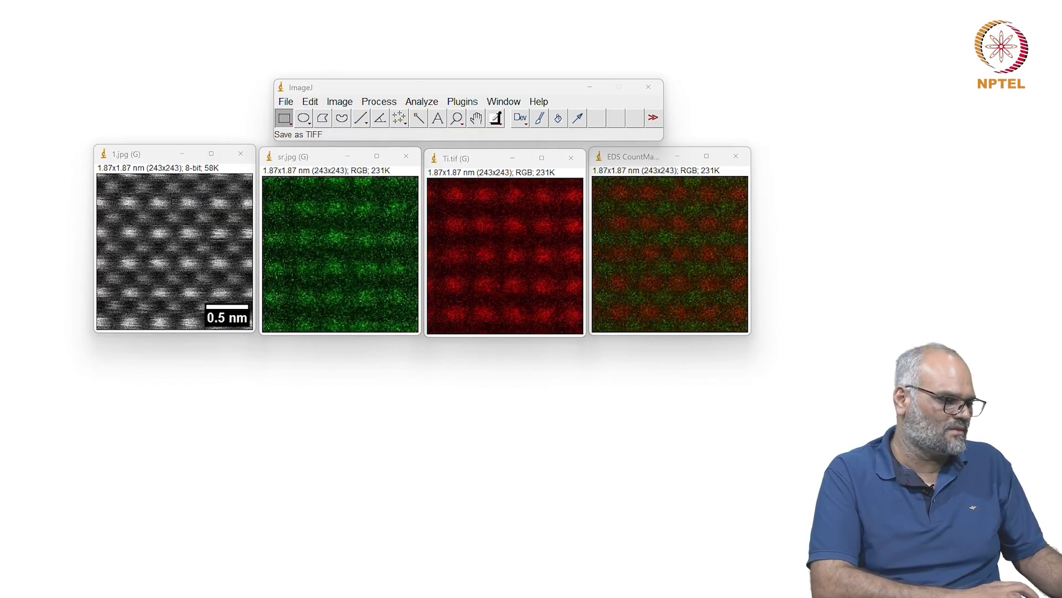
pyautogui.press('Return')
# Save the grayscale image with the scale bar as the TIFF file 1.tif.
pyautogui.click(197, 220)
pyautogui.hotkey('ctrl', 's')
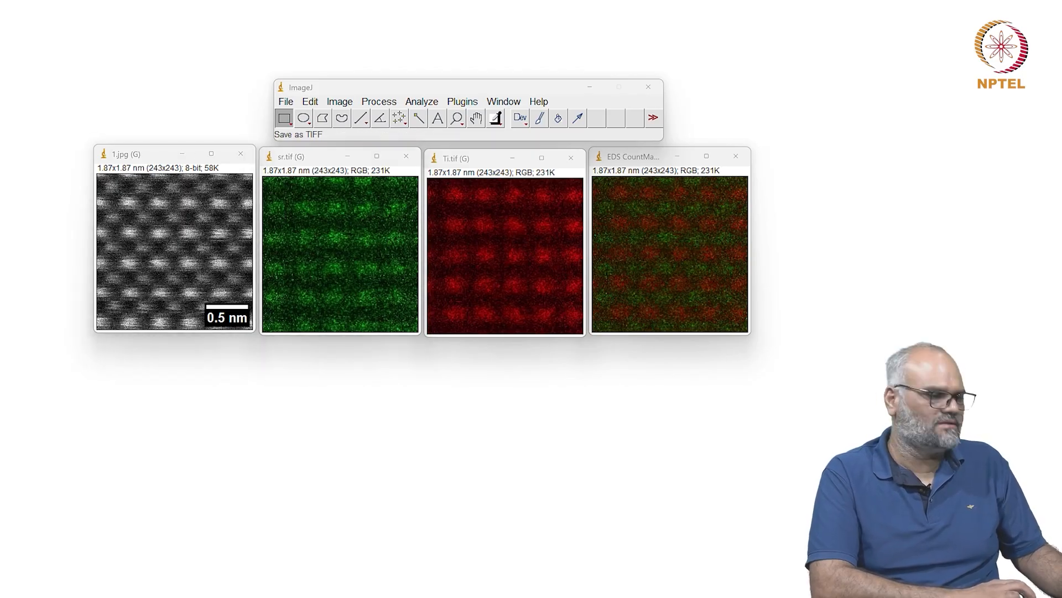
pyautogui.press('Return')
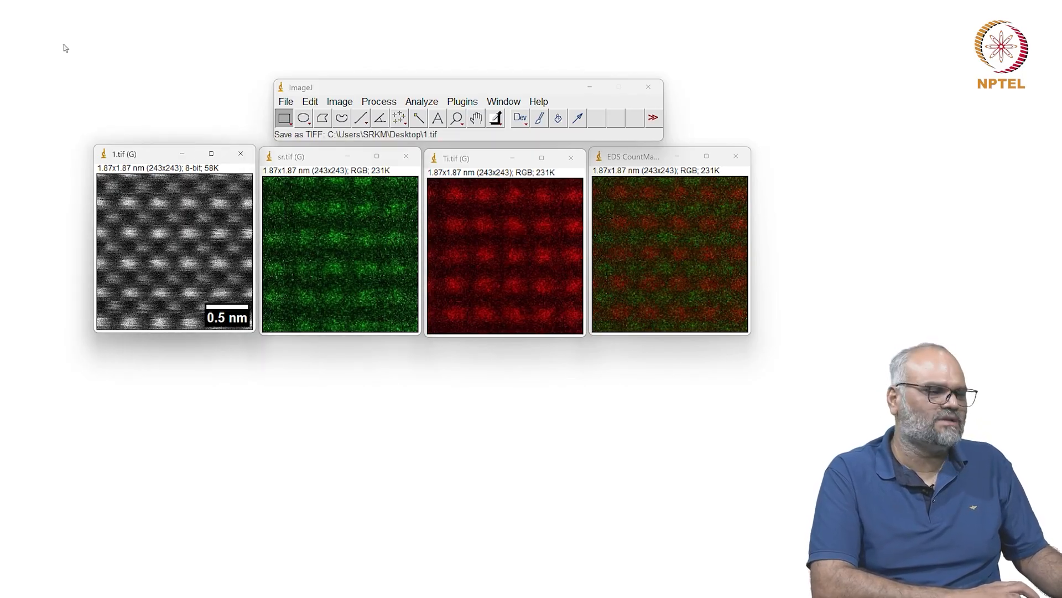
# Save the combined red-green EDS map as a TIFF named overlay.tif.
pyautogui.click(650, 244)
pyautogui.hotkey('ctrl', 's')
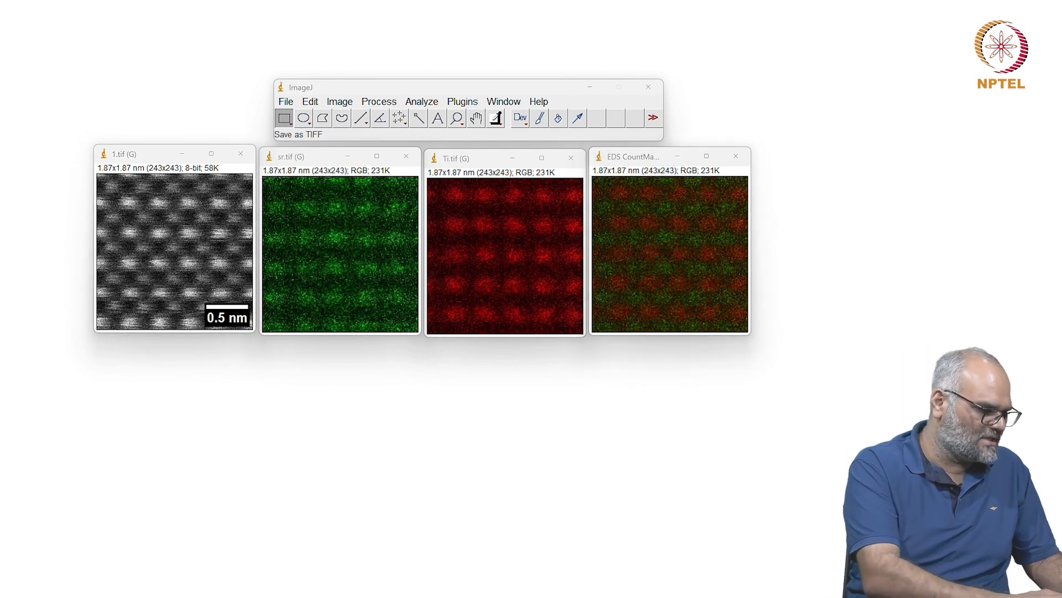
pyautogui.press('Return')
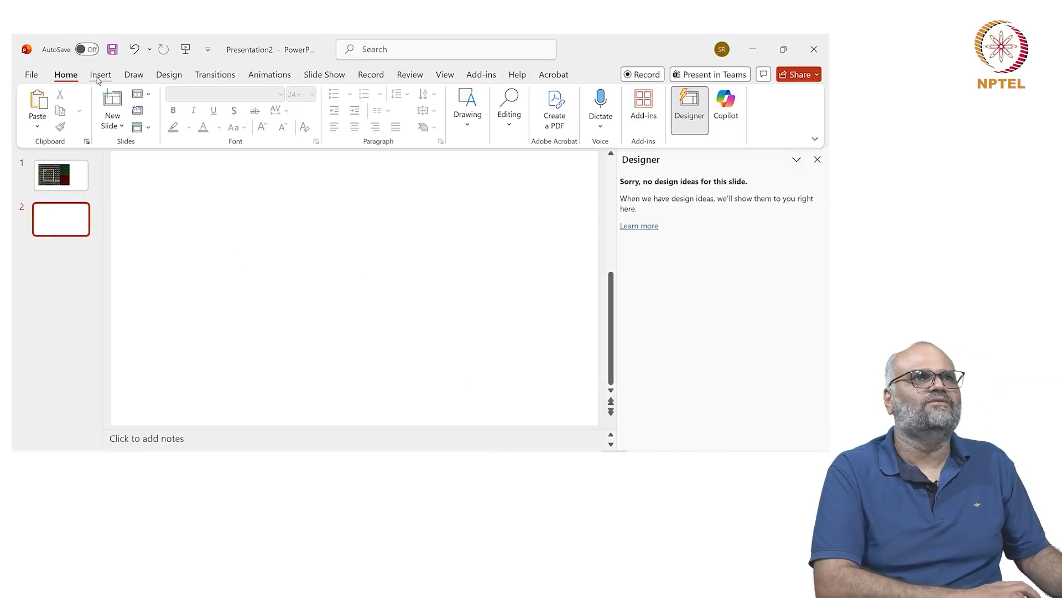
# In PowerPoint, start inserting pictures from this device and list only the Tag Image File Format files on the Desktop.
pyautogui.click(99, 75)
pyautogui.click(119, 113)
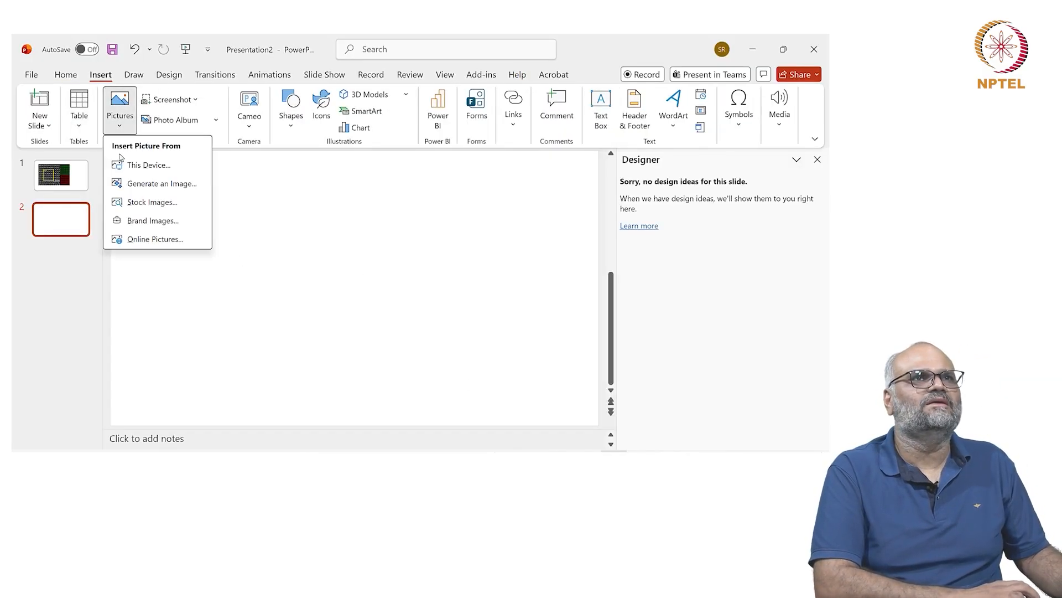
pyautogui.click(148, 164)
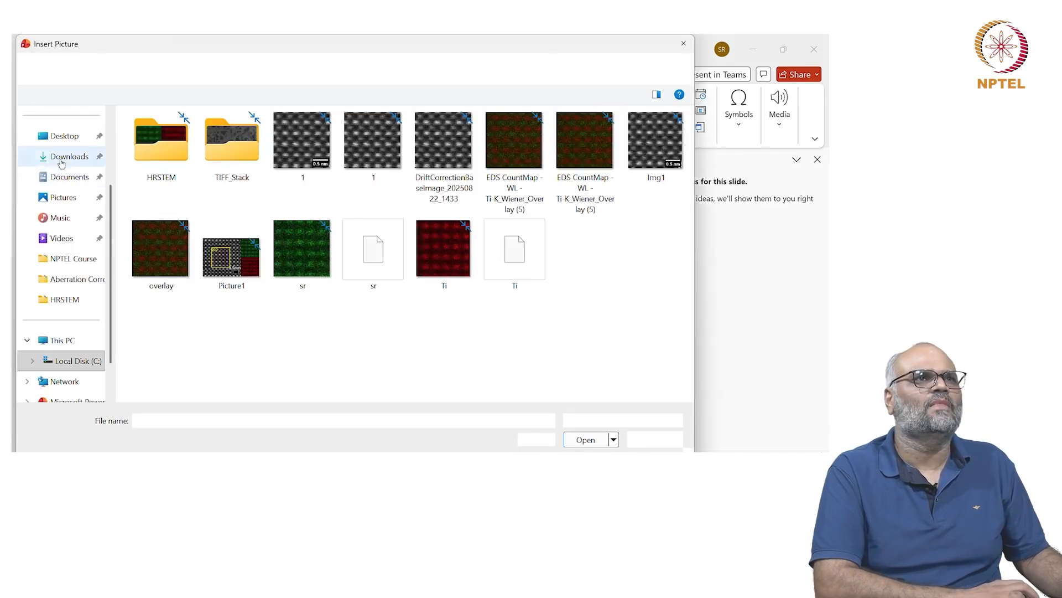
pyautogui.click(65, 138)
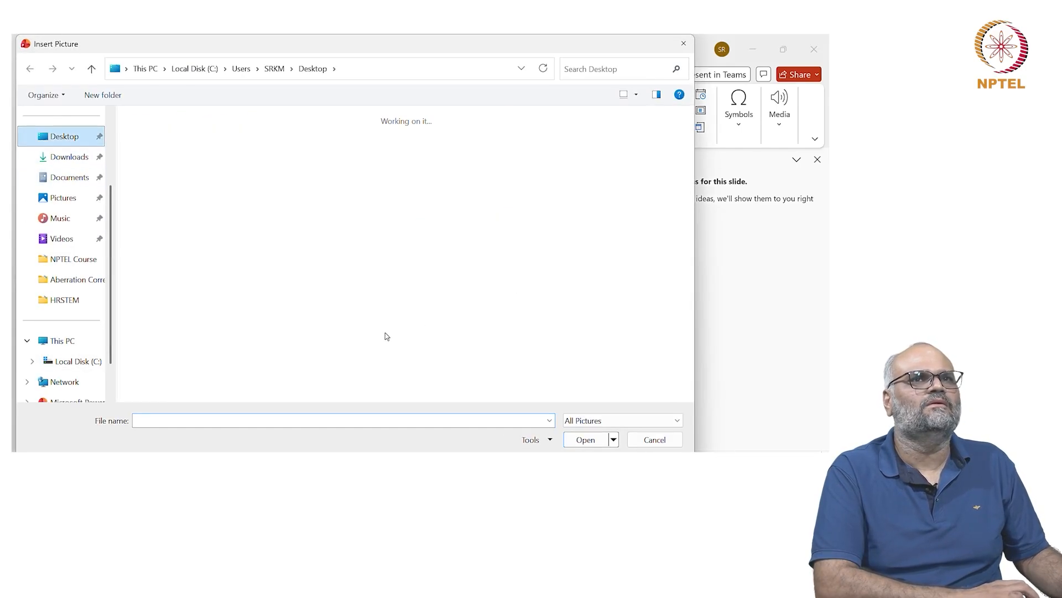
pyautogui.click(600, 423)
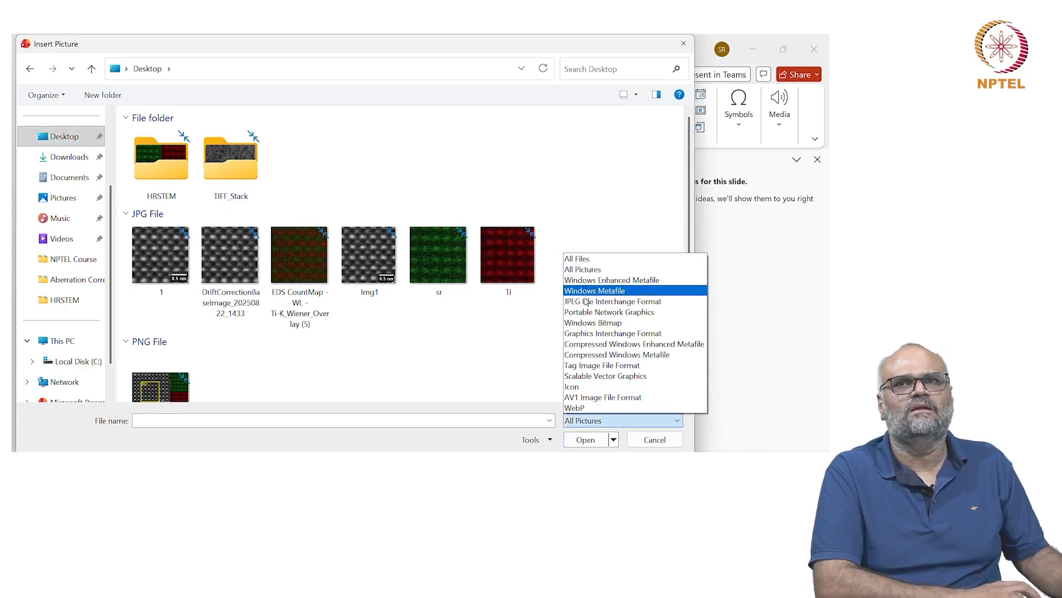
pyautogui.click(584, 365)
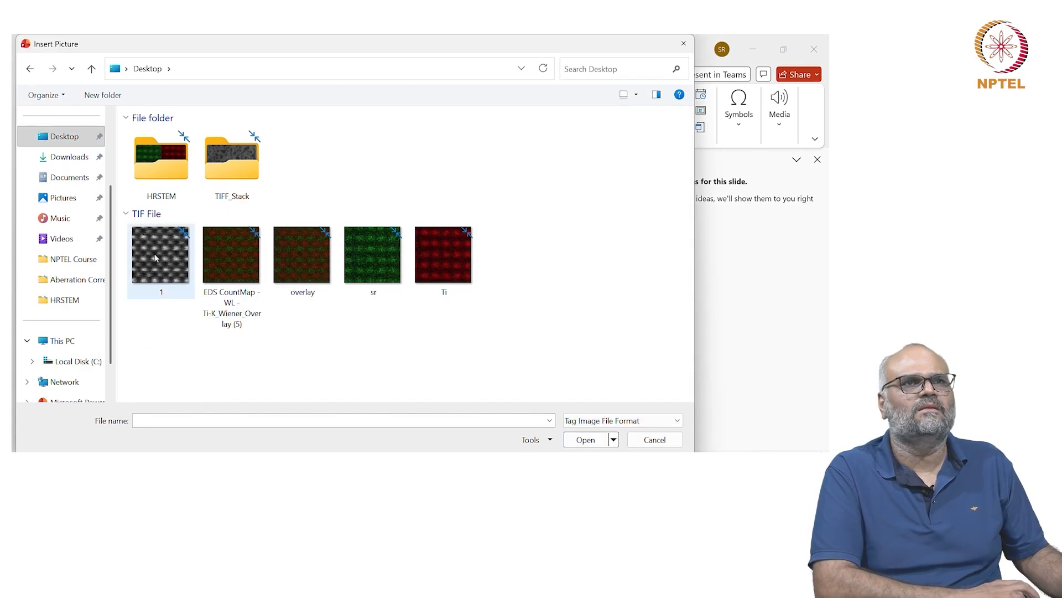
# Insert the TIFF pictures 1, overlay, sr and Ti together on slide 2.
pyautogui.click(155, 257)
pyautogui.keyDown('ctrl'); pyautogui.click(303, 268); pyautogui.keyUp('ctrl')
pyautogui.keyDown('ctrl'); pyautogui.click(373, 268); pyautogui.keyUp('ctrl')
pyautogui.keyDown('ctrl'); pyautogui.click(441, 266); pyautogui.keyUp('ctrl')
pyautogui.click(585, 440)
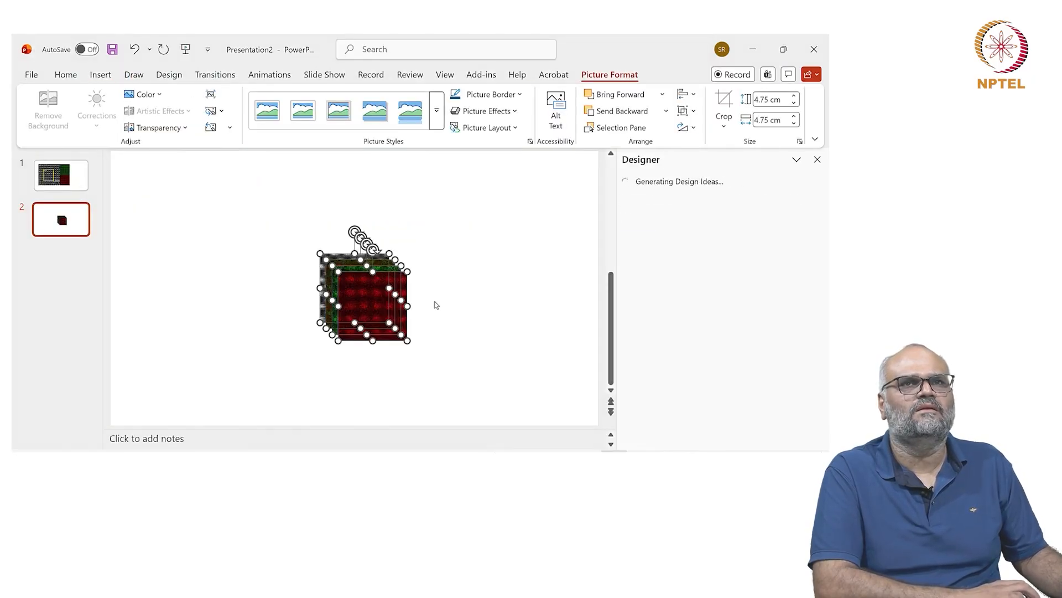
# Arrange the four pictures edge to edge in one row, ordered grayscale, red Ti, green Sr and overlay map.
pyautogui.click(434, 301)
pyautogui.moveTo(367, 294); pyautogui.dragTo(467, 283)
pyautogui.moveTo(357, 273); pyautogui.dragTo(268, 235)
pyautogui.moveTo(459, 296); pyautogui.dragTo(333, 251)
pyautogui.moveTo(465, 317); pyautogui.dragTo(525, 293)
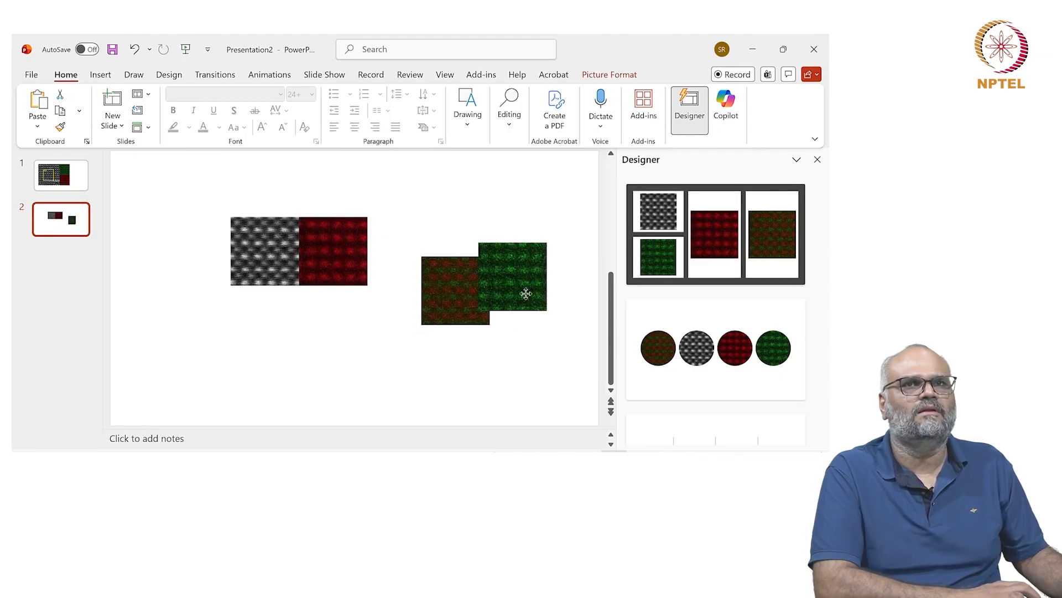
pyautogui.moveTo(458, 292); pyautogui.dragTo(484, 313)
pyautogui.moveTo(506, 268); pyautogui.dragTo(396, 237)
pyautogui.moveTo(484, 318); pyautogui.dragTo(474, 262)
pyautogui.click(422, 350)
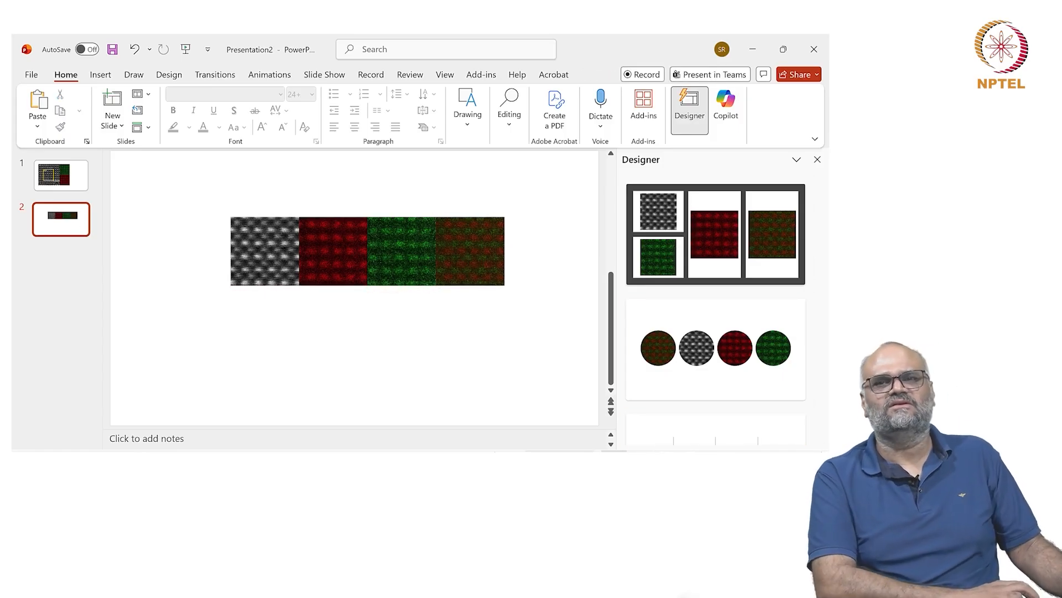
# Switch back to the 1.tif image in ImageJ and minimize the PowerPoint window.
pyautogui.click(577, 480)
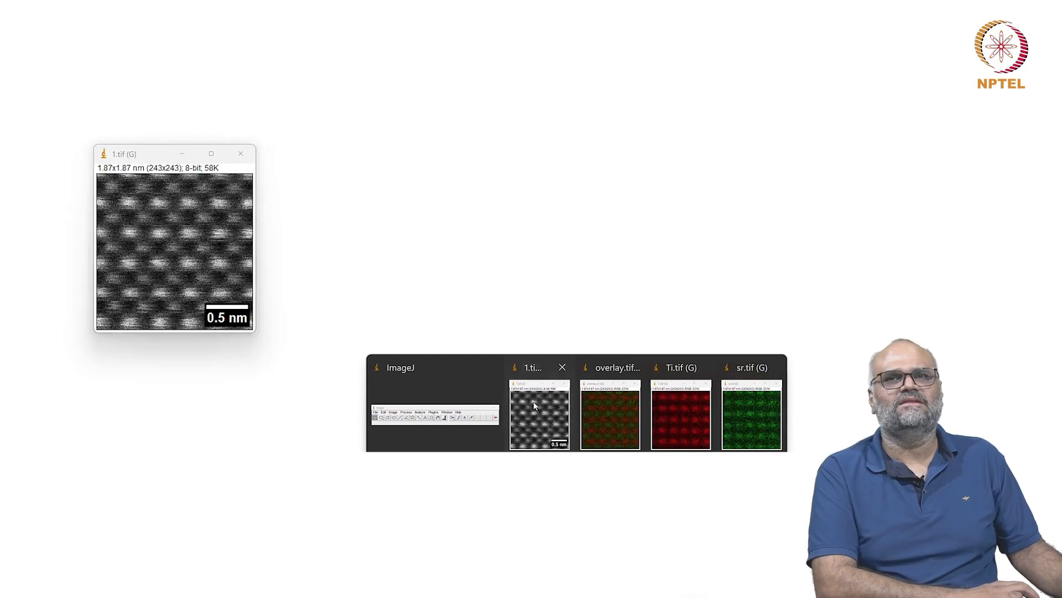
pyautogui.click(538, 412)
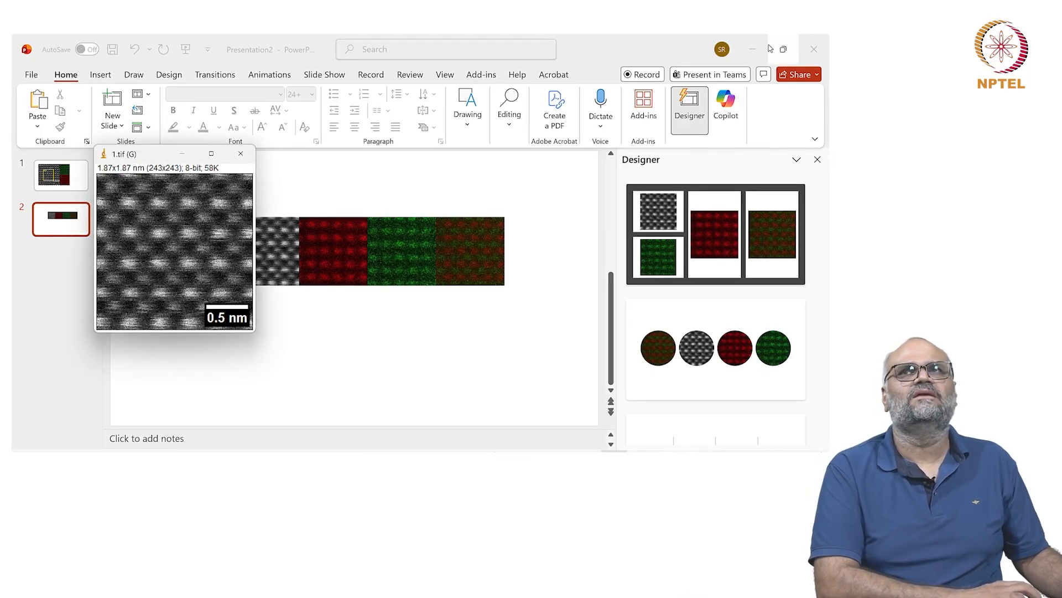
pyautogui.click(752, 49)
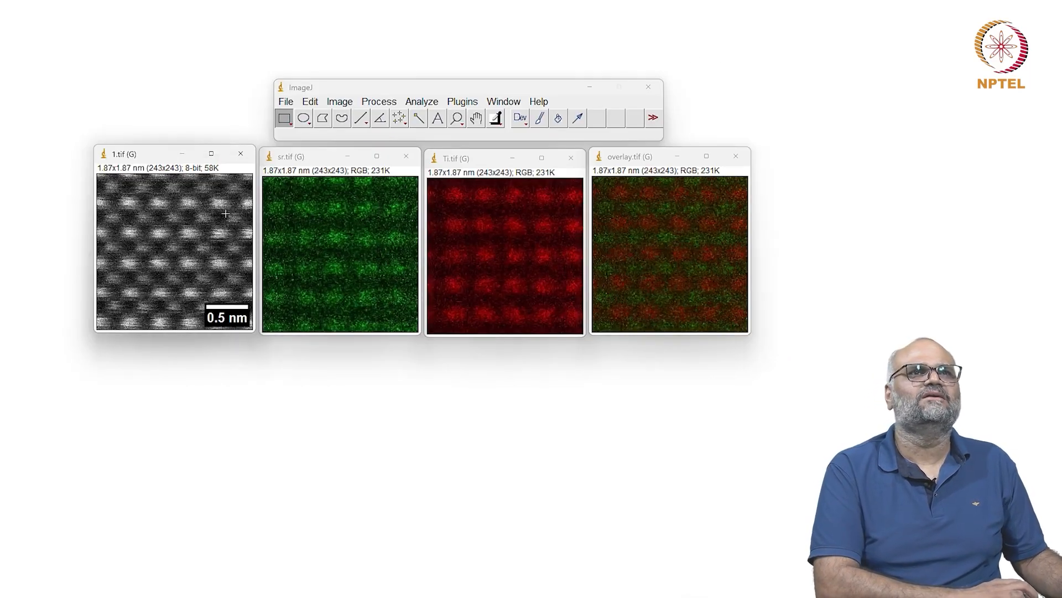
# Flatten the scale bar overlay of 1.tif into a new image.
pyautogui.click(339, 101)
pyautogui.moveTo(306, 98)
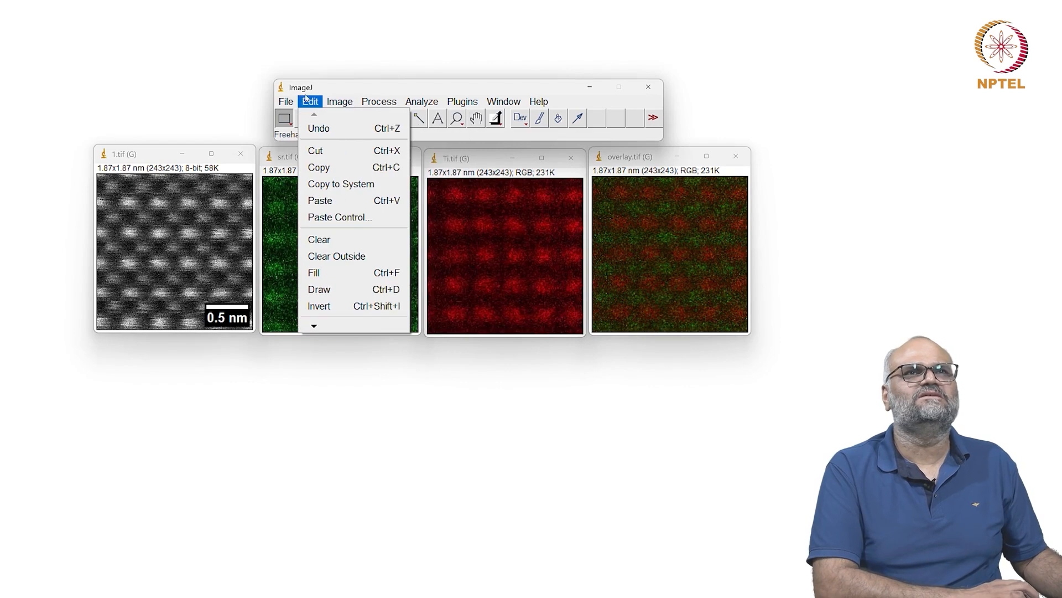
pyautogui.click(304, 100)
pyautogui.click(310, 102)
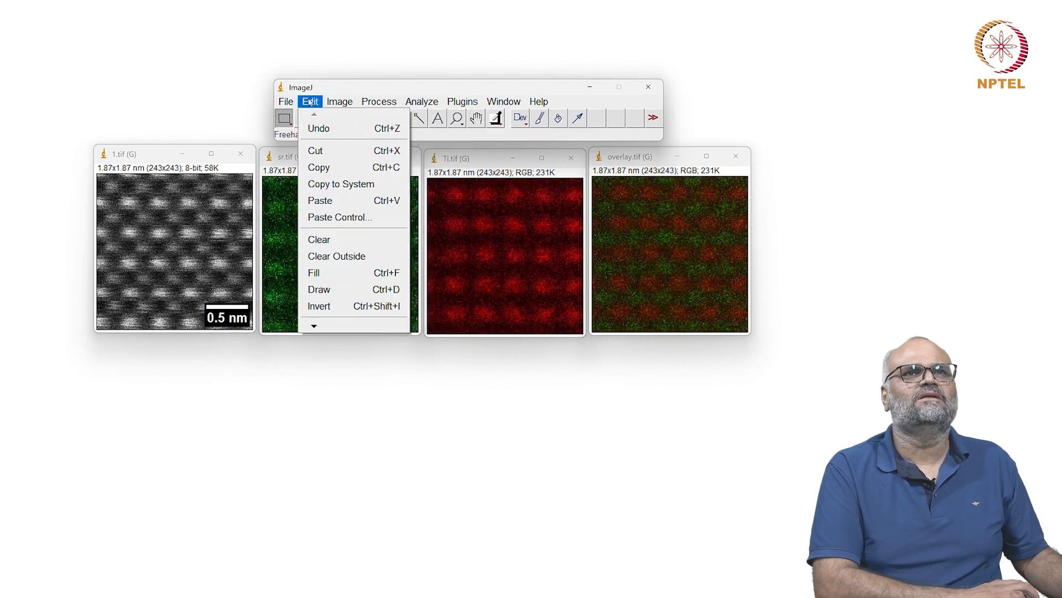
pyautogui.moveTo(340, 102)
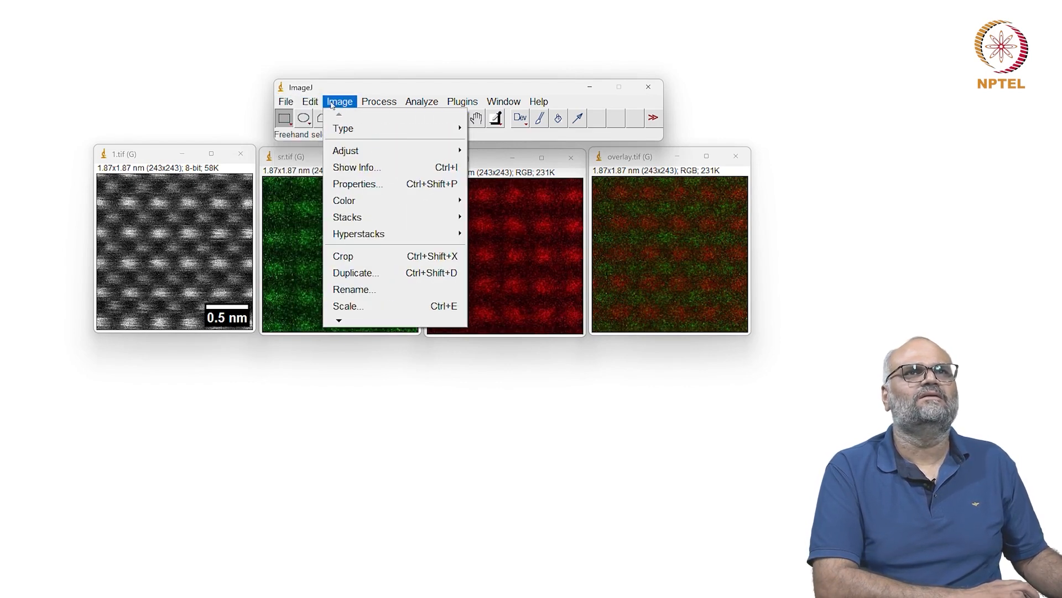
pyautogui.moveTo(380, 153)
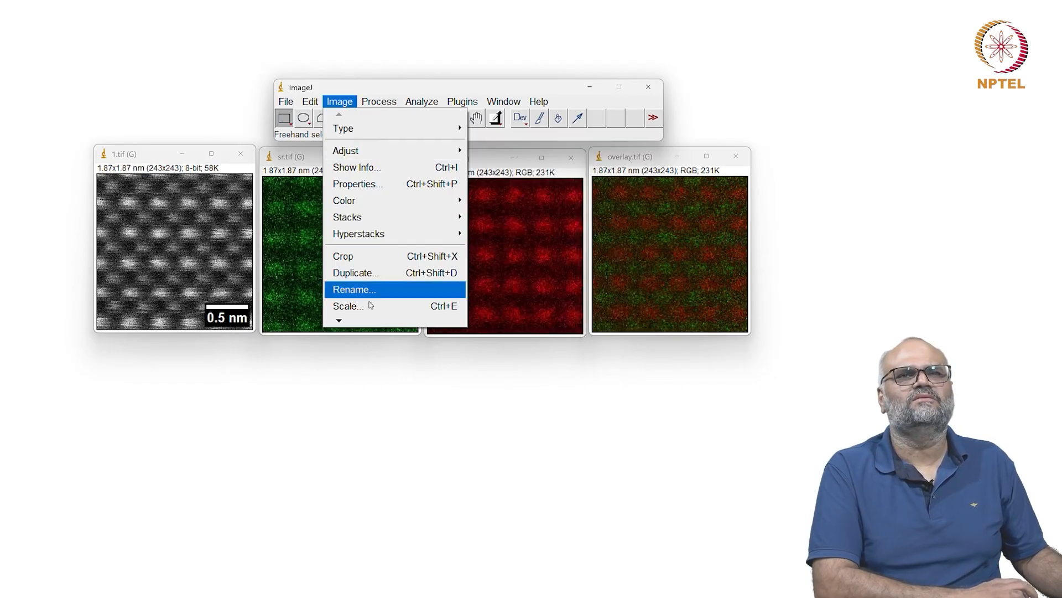
pyautogui.moveTo(357, 321)
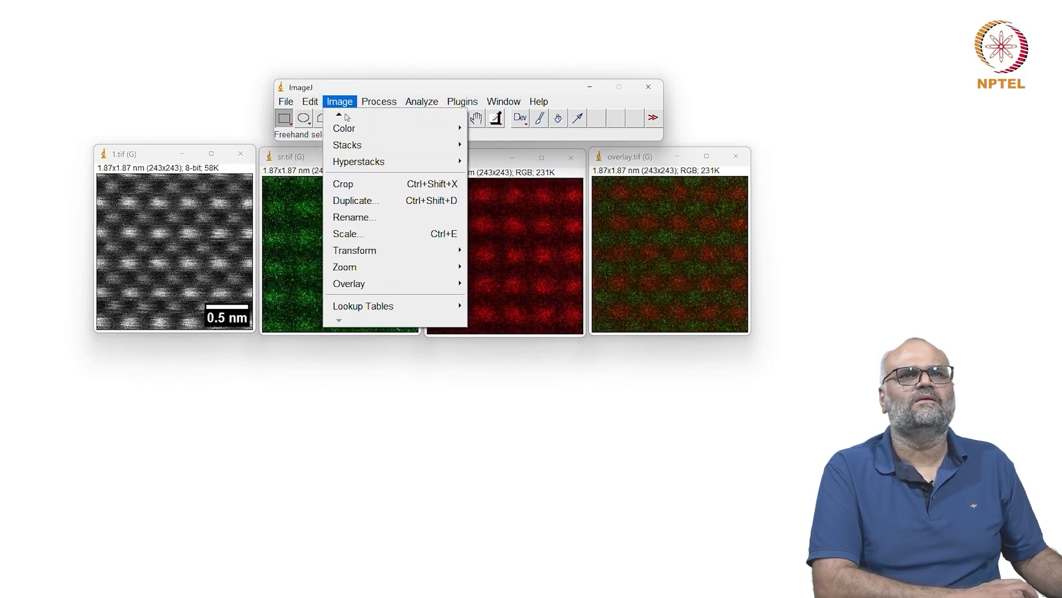
pyautogui.moveTo(376, 284)
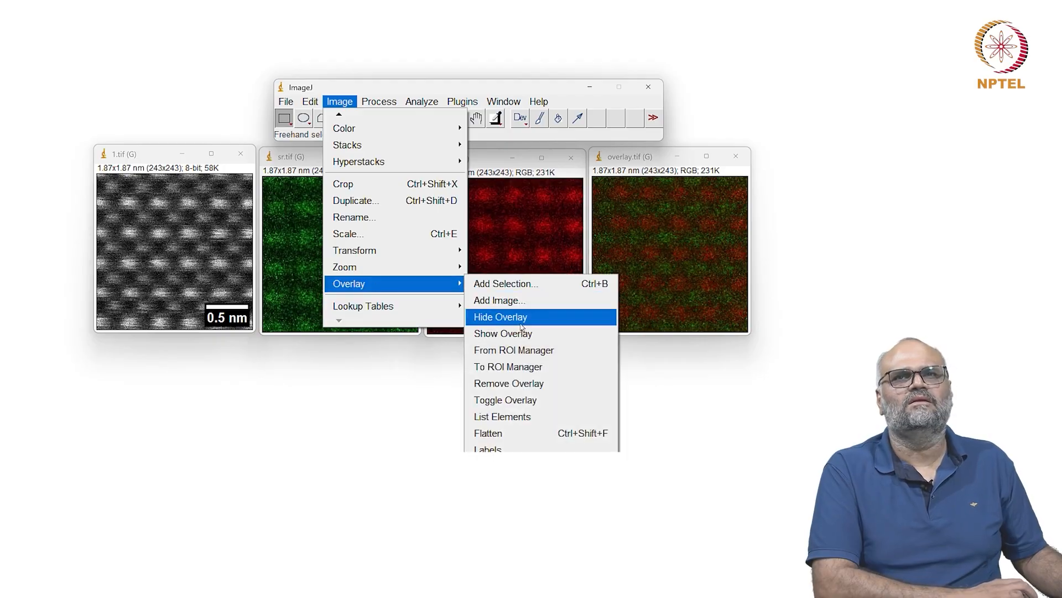
pyautogui.click(540, 434)
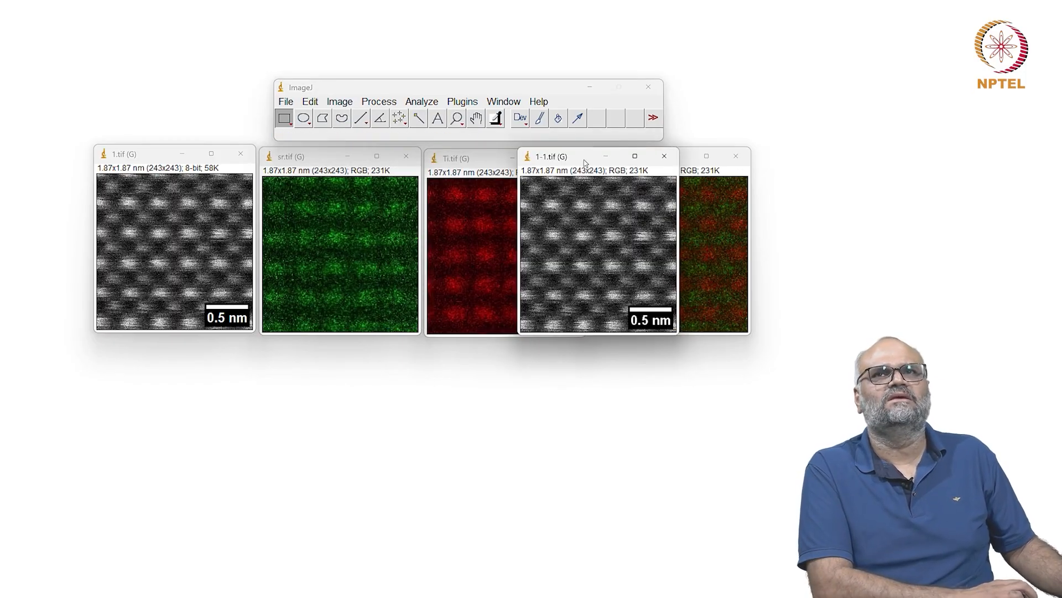
# Save the flattened image as 1-1.tif and insert it as a picture on slide 2 in PowerPoint.
pyautogui.hotkey('ctrl', 's')
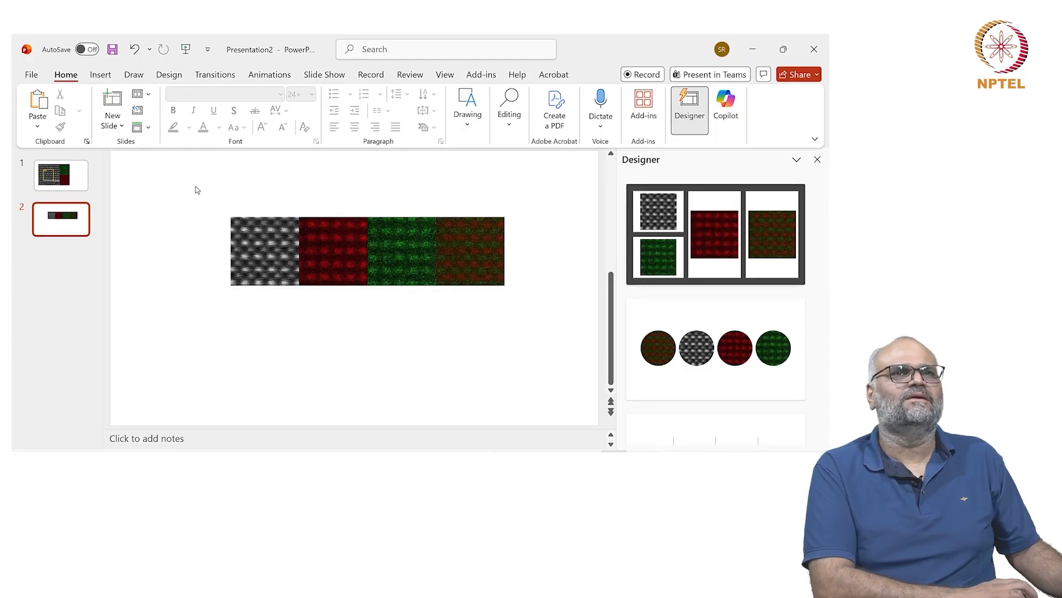
pyautogui.click(99, 75)
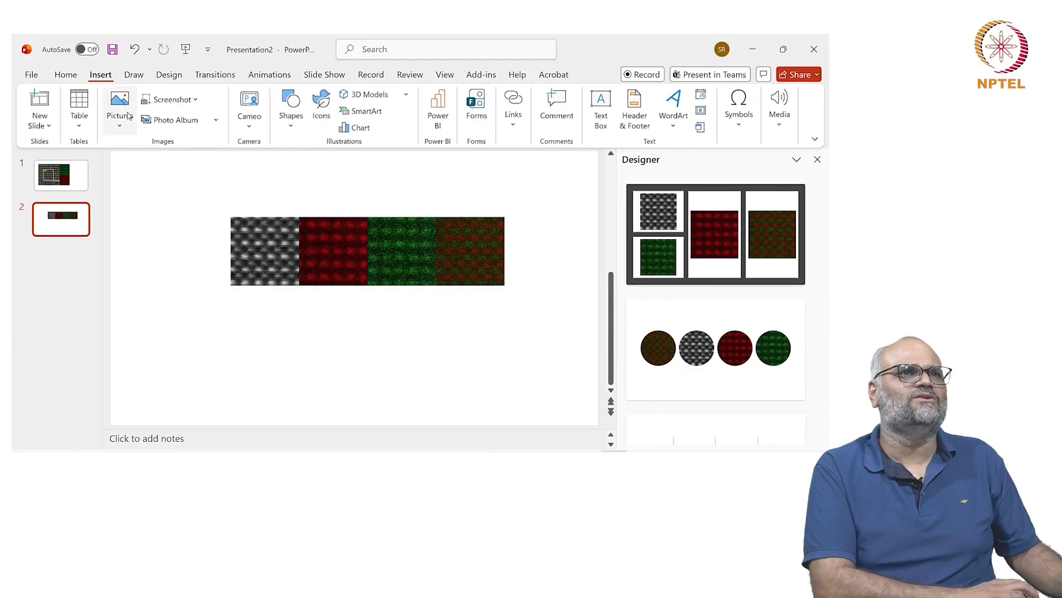
pyautogui.click(121, 108)
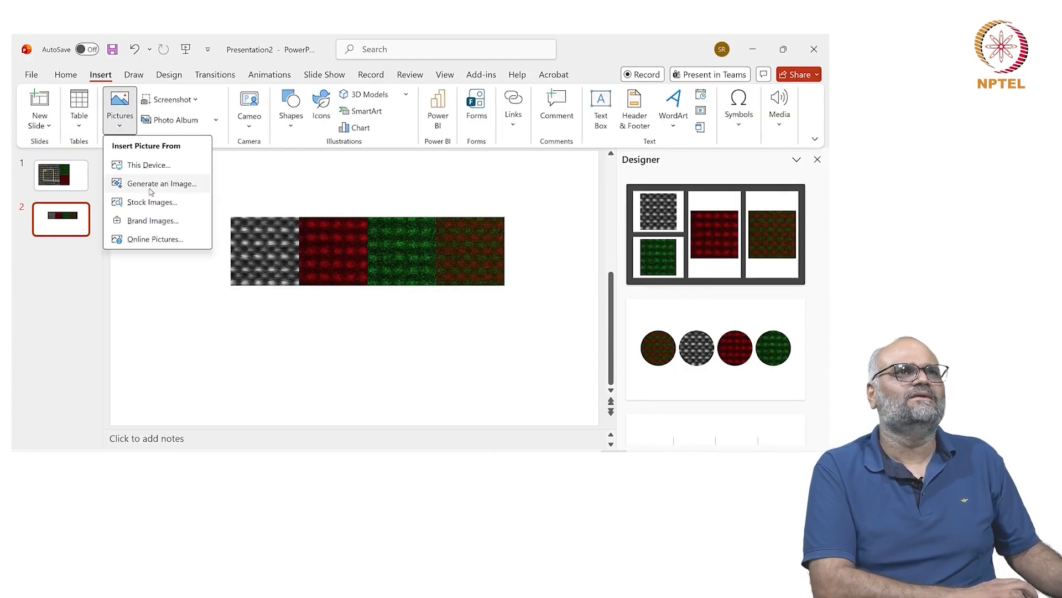
pyautogui.click(134, 166)
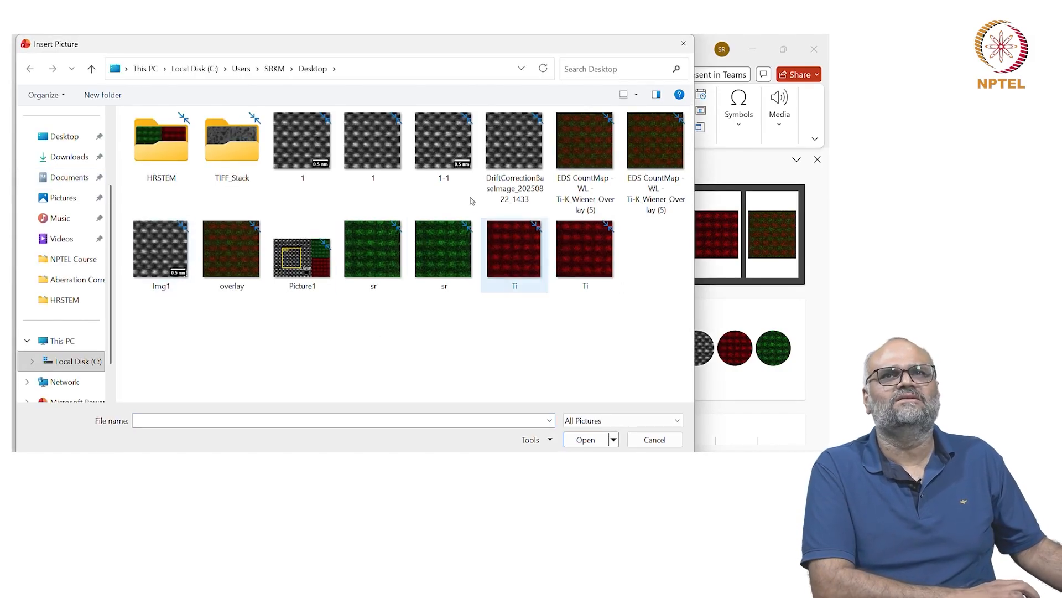
pyautogui.press('Escape')
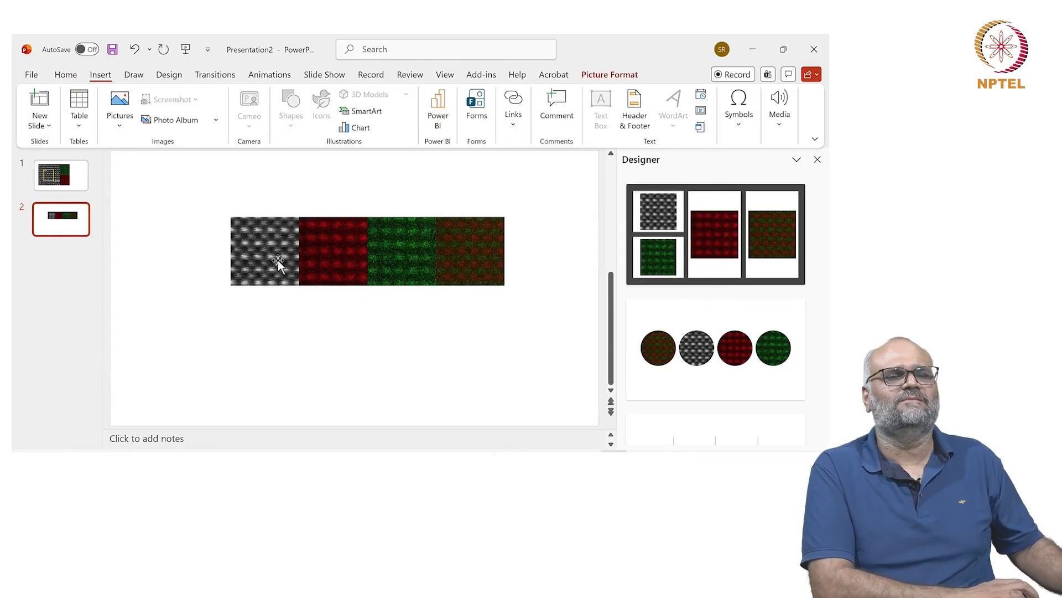
# Delete the grayscale picture without a scale bar and put the 1-1 picture in its place at the start of the row.
pyautogui.click(277, 255)
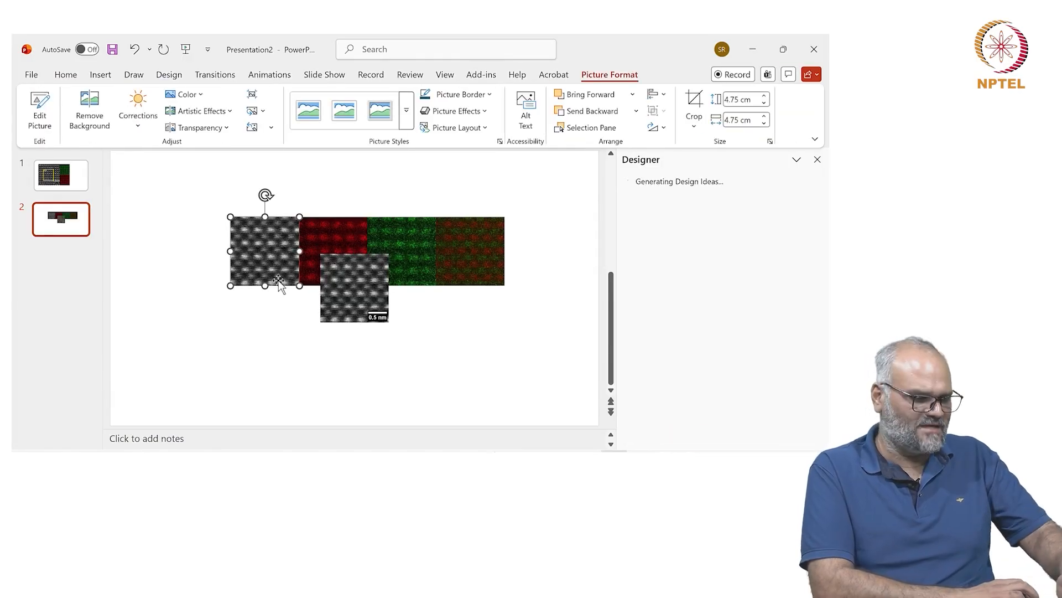
pyautogui.press('Delete')
pyautogui.moveTo(323, 271); pyautogui.dragTo(276, 250)
# Copy all four pictures of the row on slide 2 and switch to ImageJ.
pyautogui.moveTo(215, 187)
pyautogui.mouseDown()
pyautogui.moveTo(596, 396)
pyautogui.moveTo(502, 282)
pyautogui.moveTo(515, 293)
pyautogui.moveTo(312, 218)
pyautogui.moveTo(218, 203)
pyautogui.mouseUp()
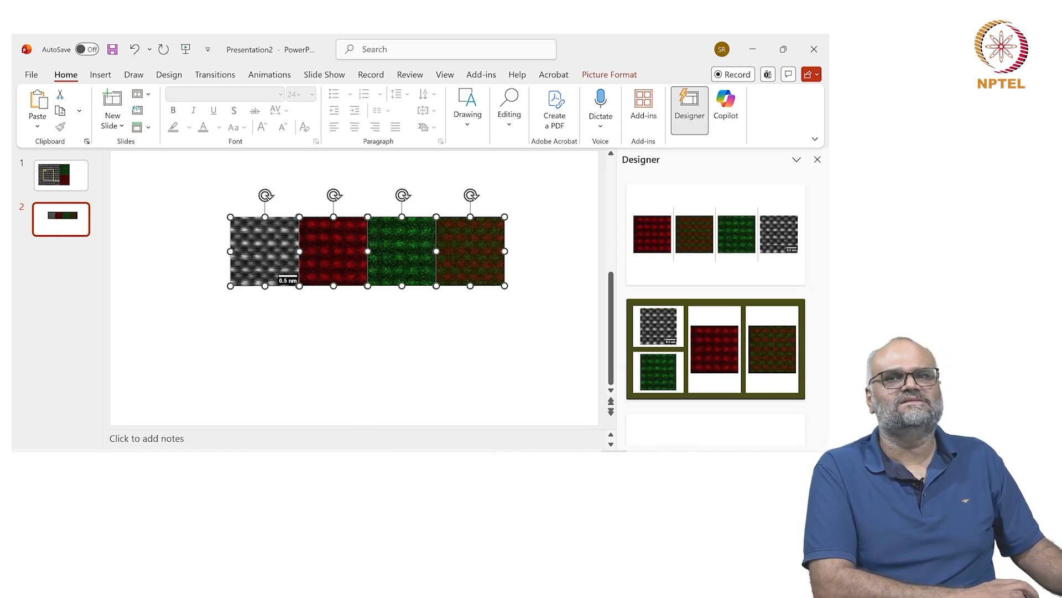
pyautogui.hotkey('alt', 'Tab')
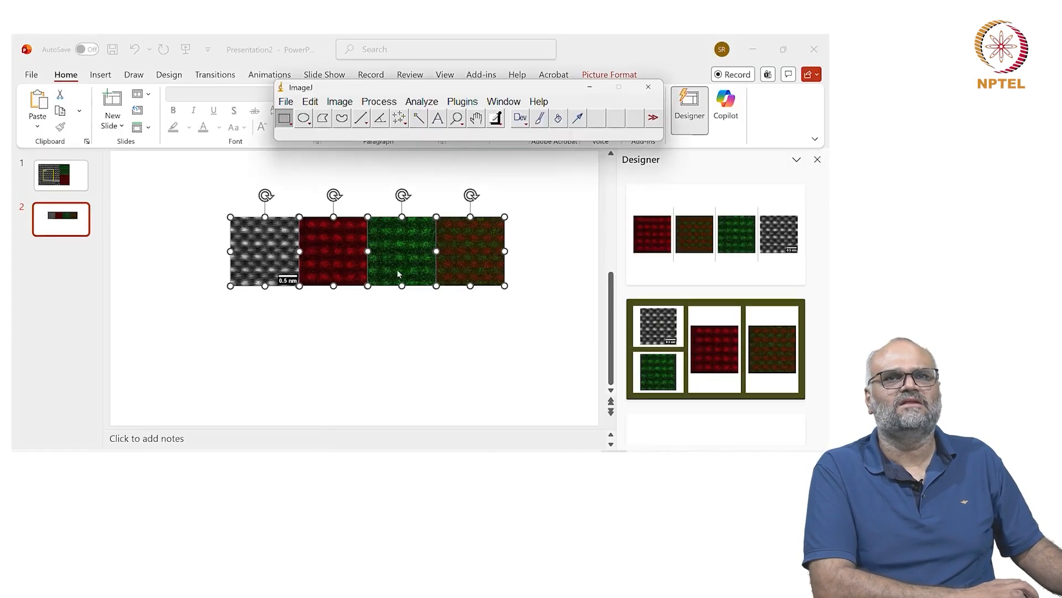
pyautogui.click(284, 103)
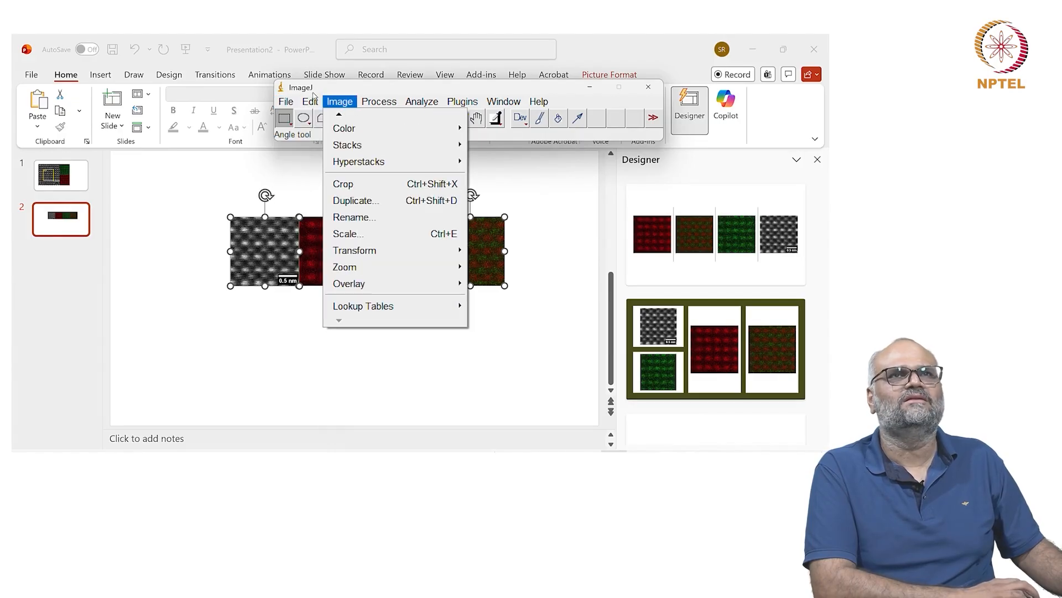
pyautogui.click(311, 89)
pyautogui.click(310, 102)
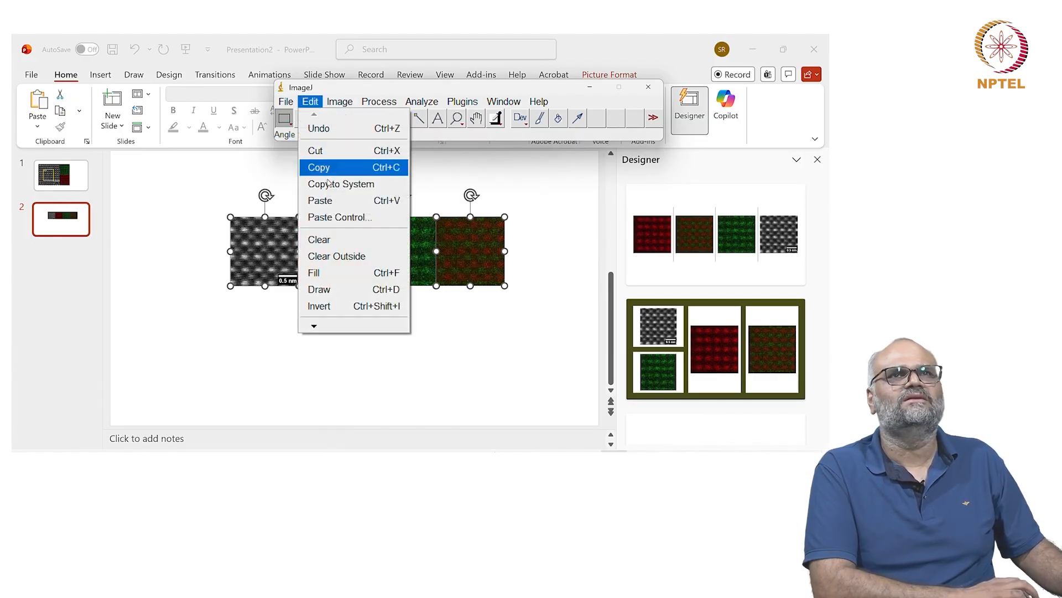
pyautogui.click(331, 218)
pyautogui.click(450, 158)
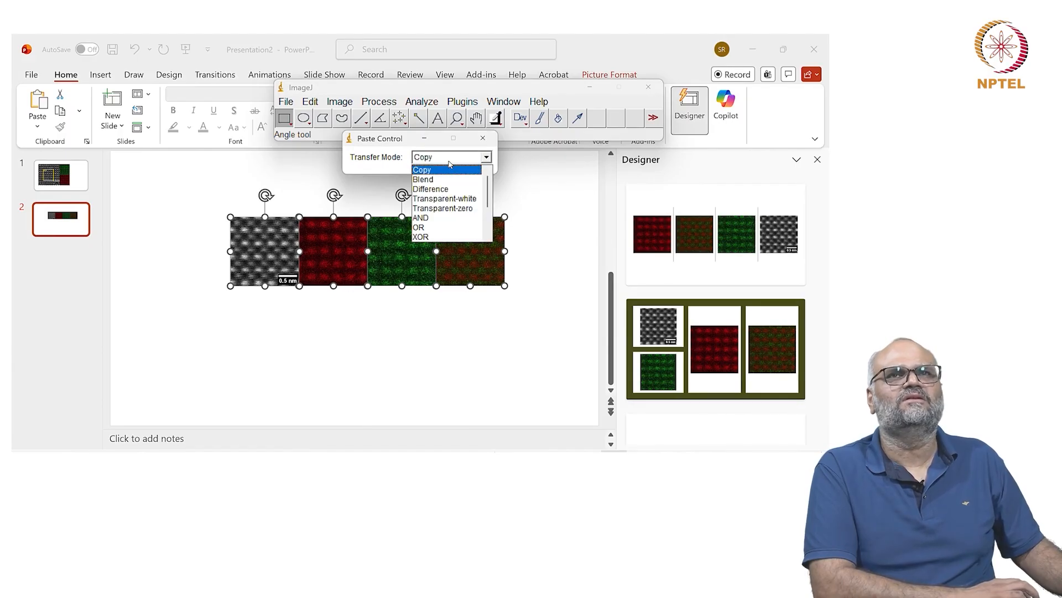
pyautogui.click(449, 162)
pyautogui.click(483, 137)
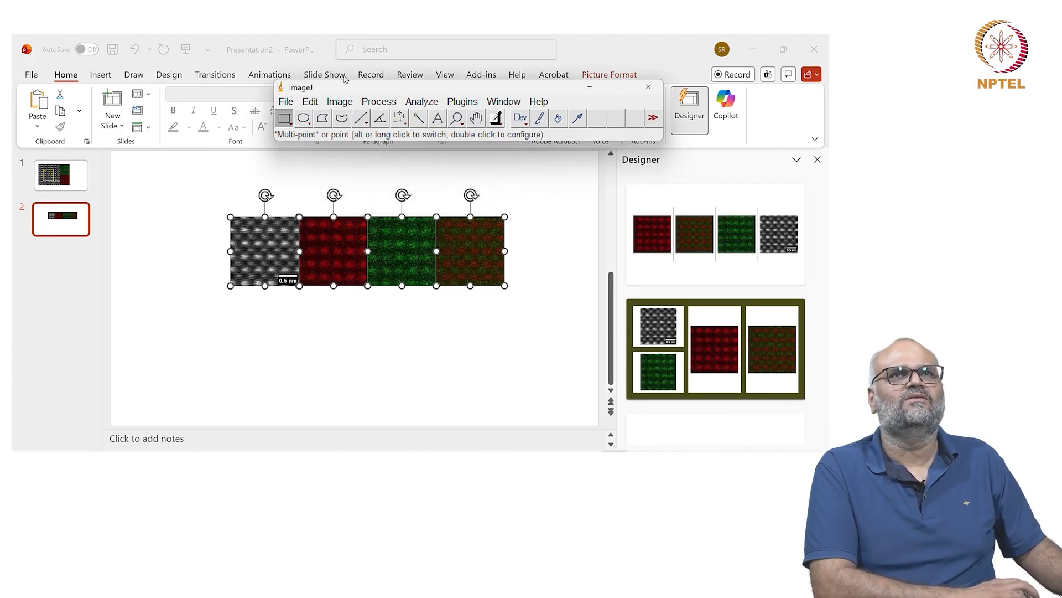
# Paste the copied four-picture row as a new image and save it as a TIFF named Fig-1.
pyautogui.hotkey('shift', 'v')
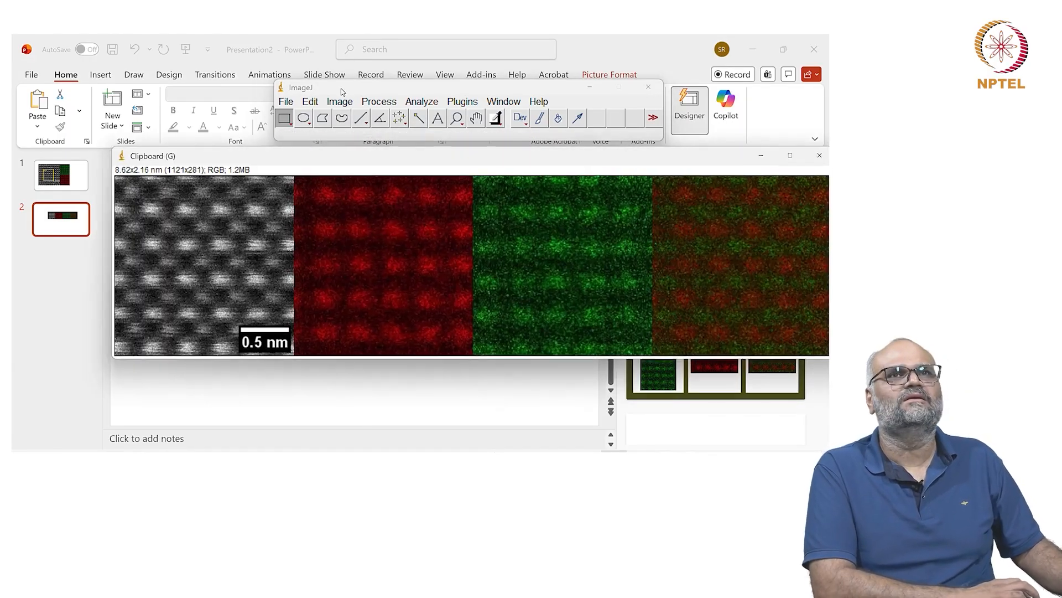
pyautogui.moveTo(375, 160)
pyautogui.mouseDown()
pyautogui.moveTo(289, 123)
pyautogui.moveTo(357, 159)
pyautogui.mouseUp()
pyautogui.click(286, 102)
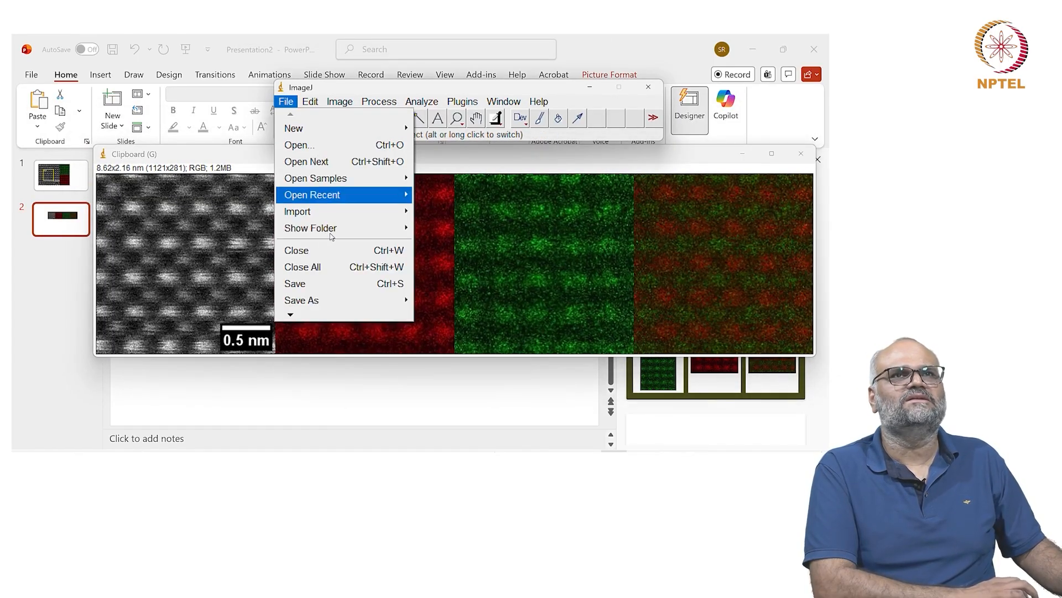
pyautogui.moveTo(326, 302)
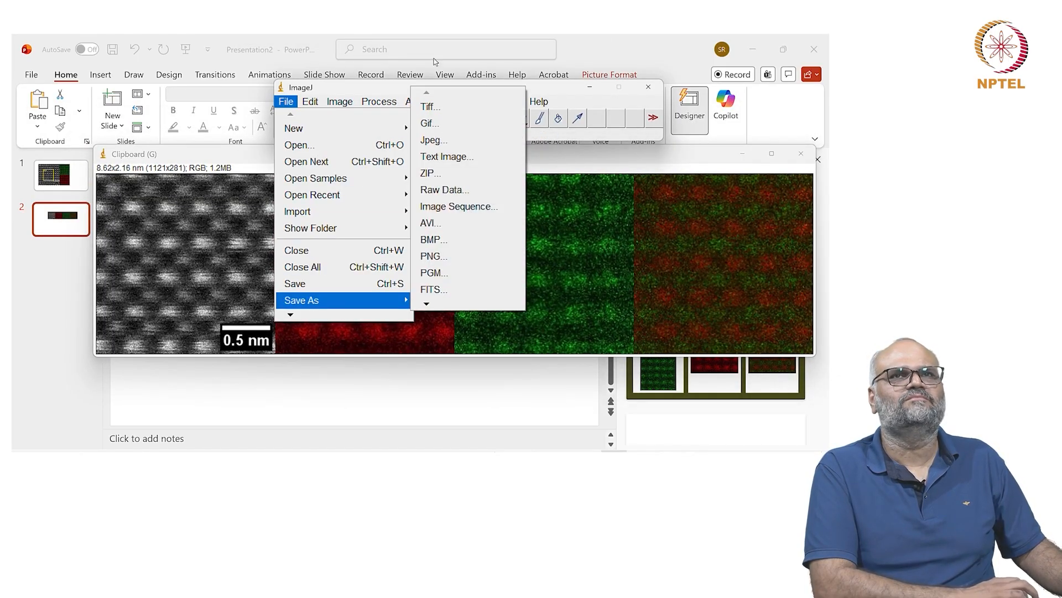
pyautogui.click(431, 107)
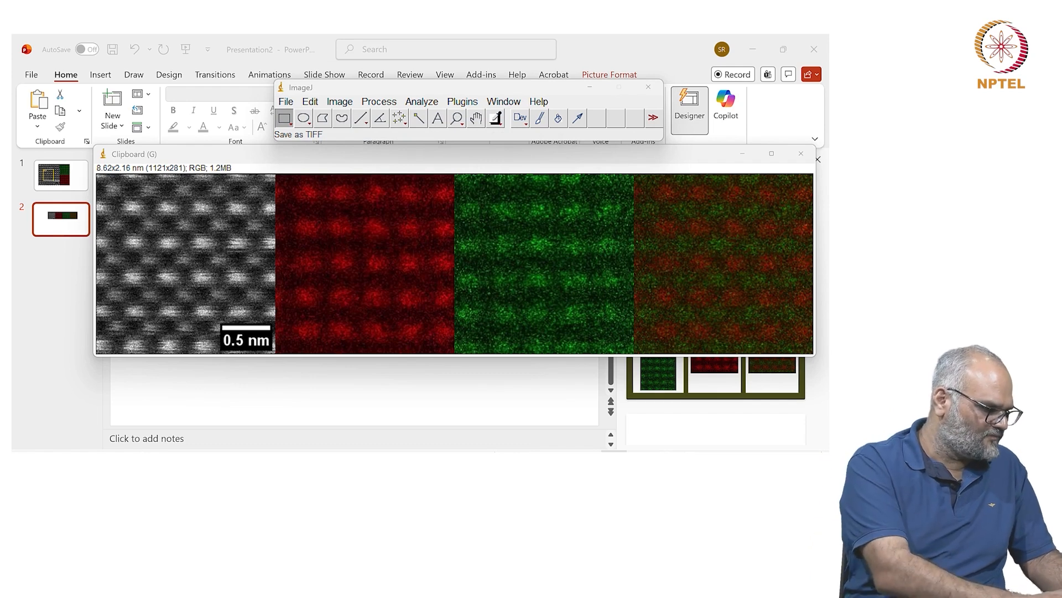
pyautogui.press('Return')
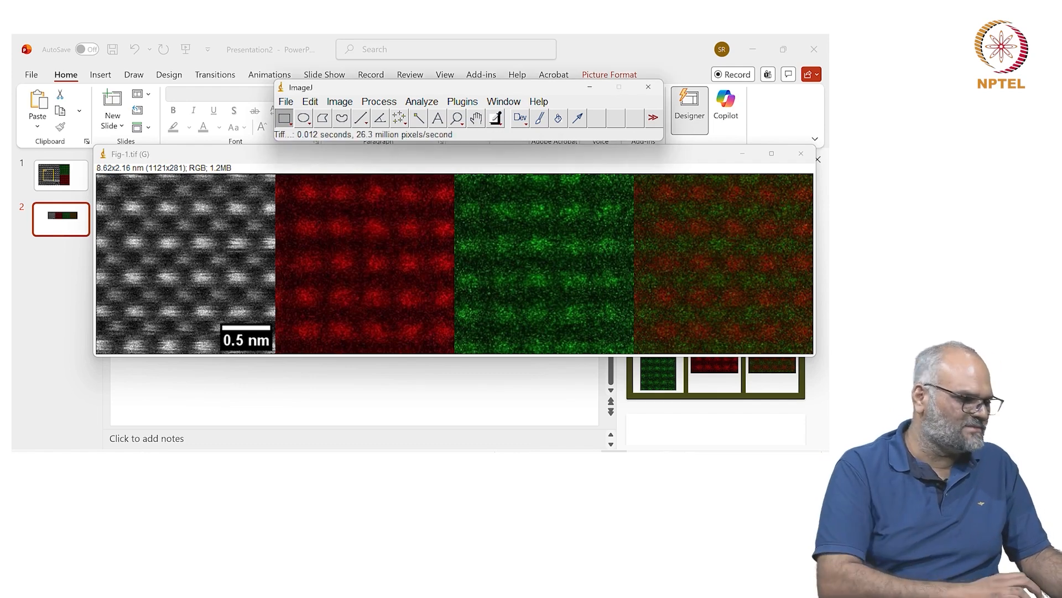
# Copy the whole three-picture composite from slide 1 in PowerPoint and paste it as a new image in ImageJ.
pyautogui.click(256, 284)
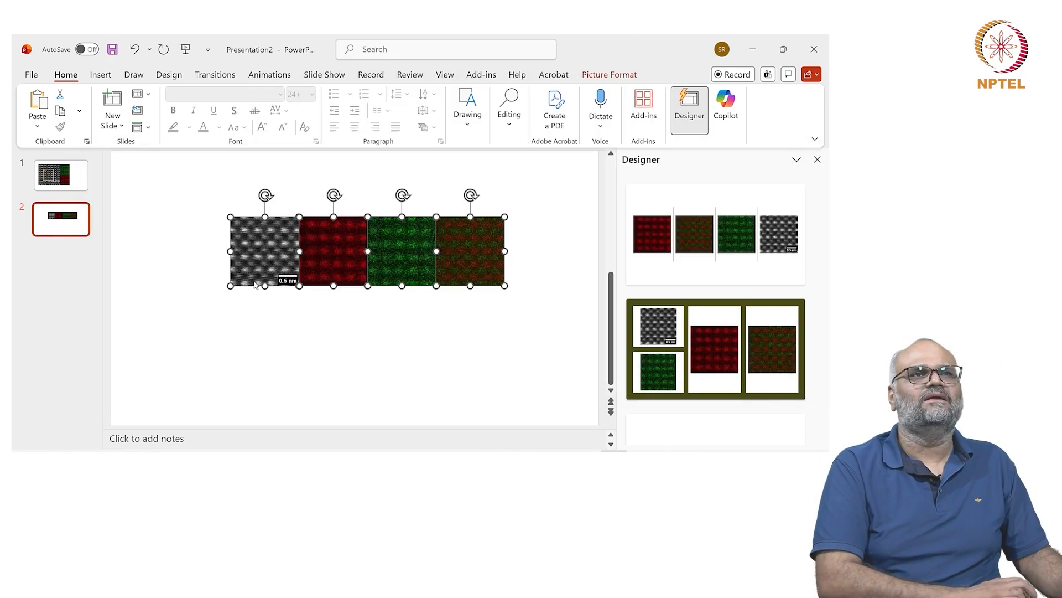
pyautogui.click(78, 180)
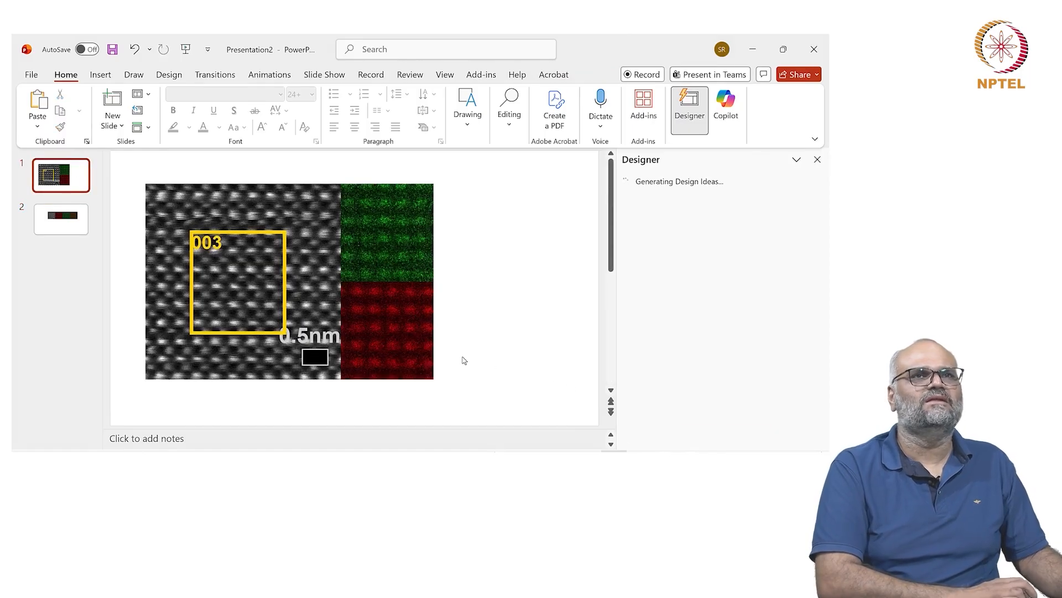
pyautogui.moveTo(449, 412); pyautogui.dragTo(132, 171)
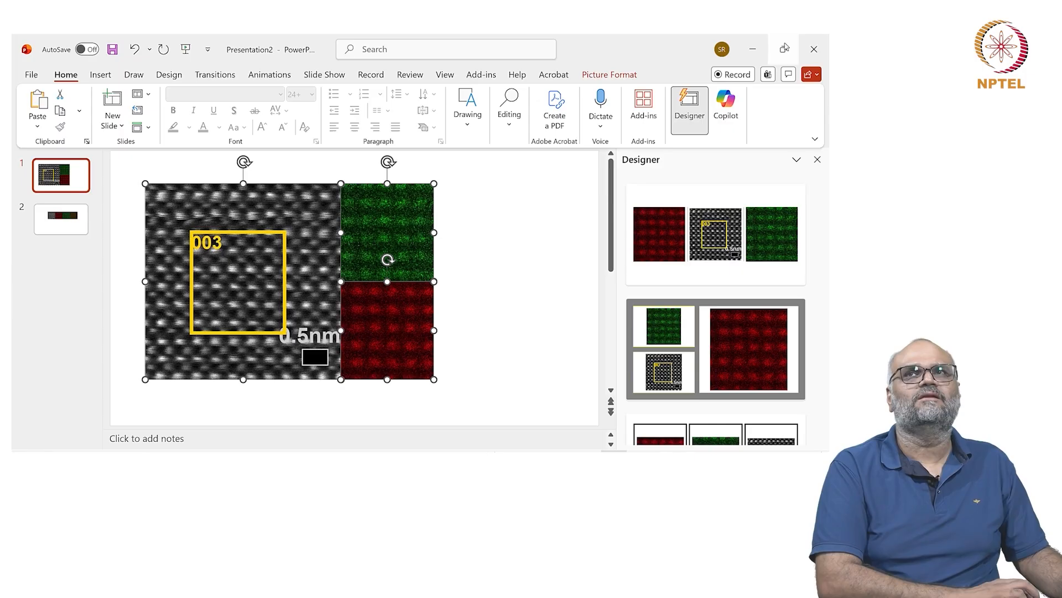
pyautogui.click(753, 50)
pyautogui.hotkey('ctrl', 'shift', 'v')
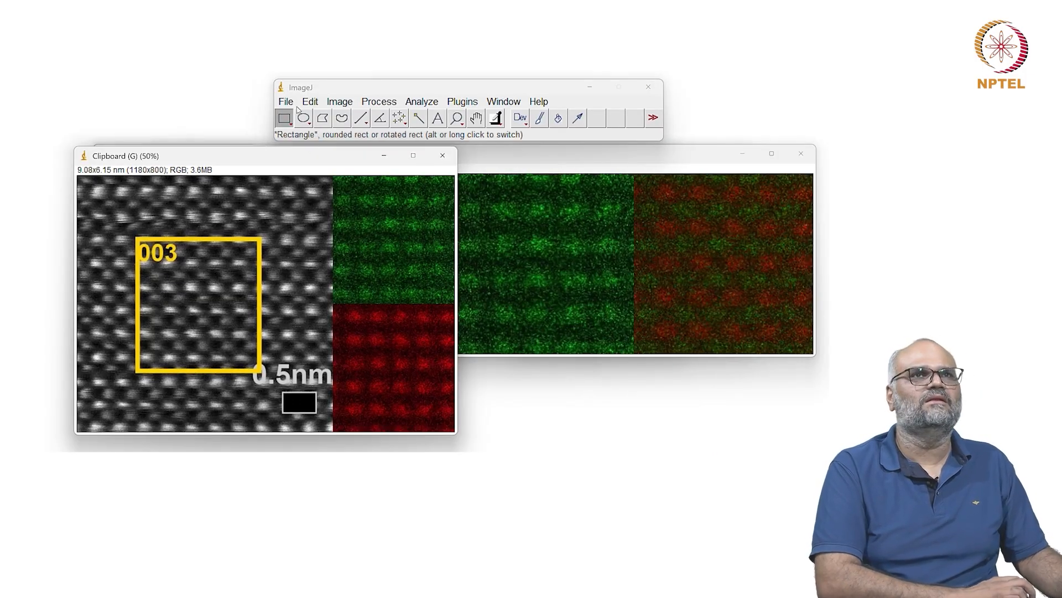
# Save the pasted slide 1 composite as a TIFF named Fig1'.
pyautogui.click(286, 101)
pyautogui.moveTo(327, 299)
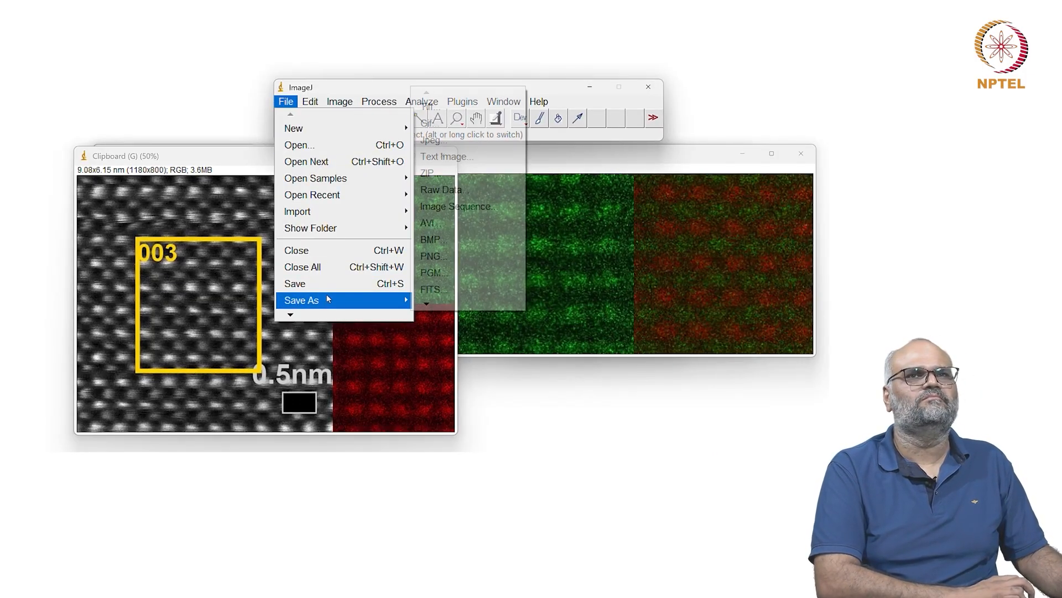
pyautogui.click(459, 104)
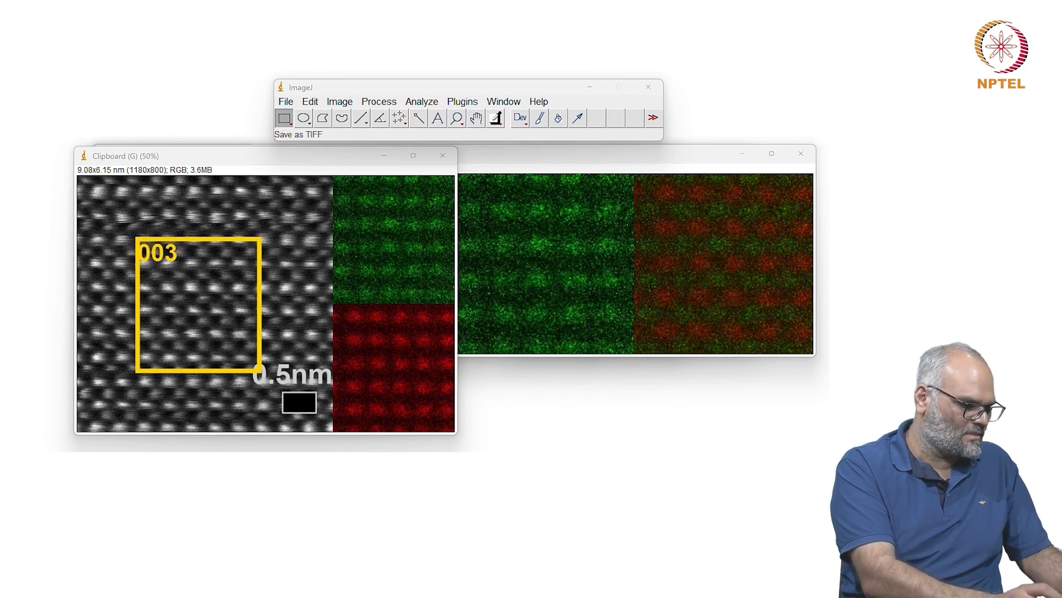
pyautogui.press('Return')
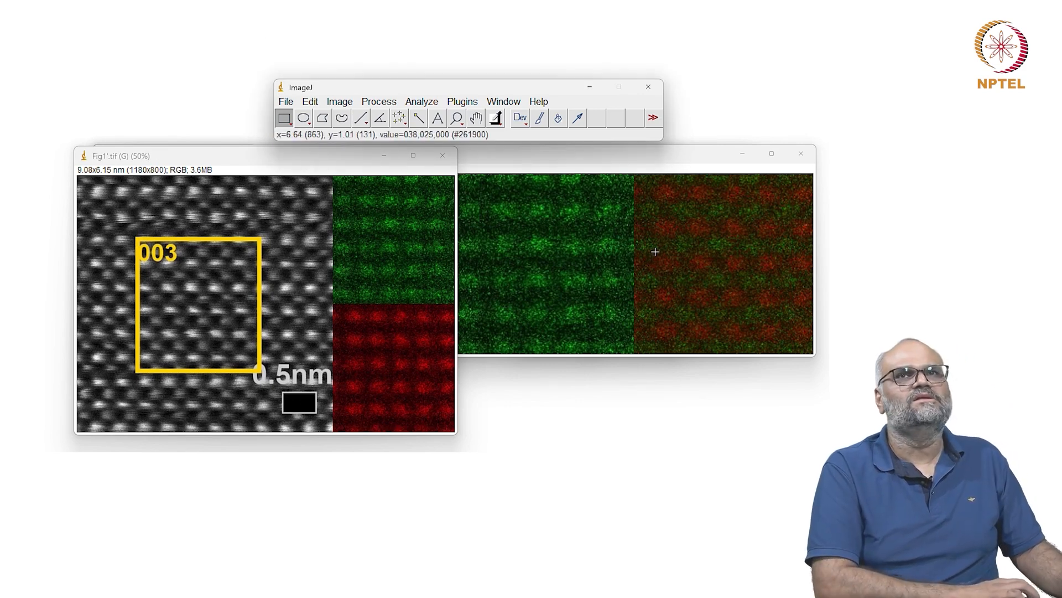
# Rearrange the Fig-1.tif and Fig1'.tif windows and bring each forward to compare the two composite figures.
pyautogui.moveTo(560, 157); pyautogui.dragTo(666, 186)
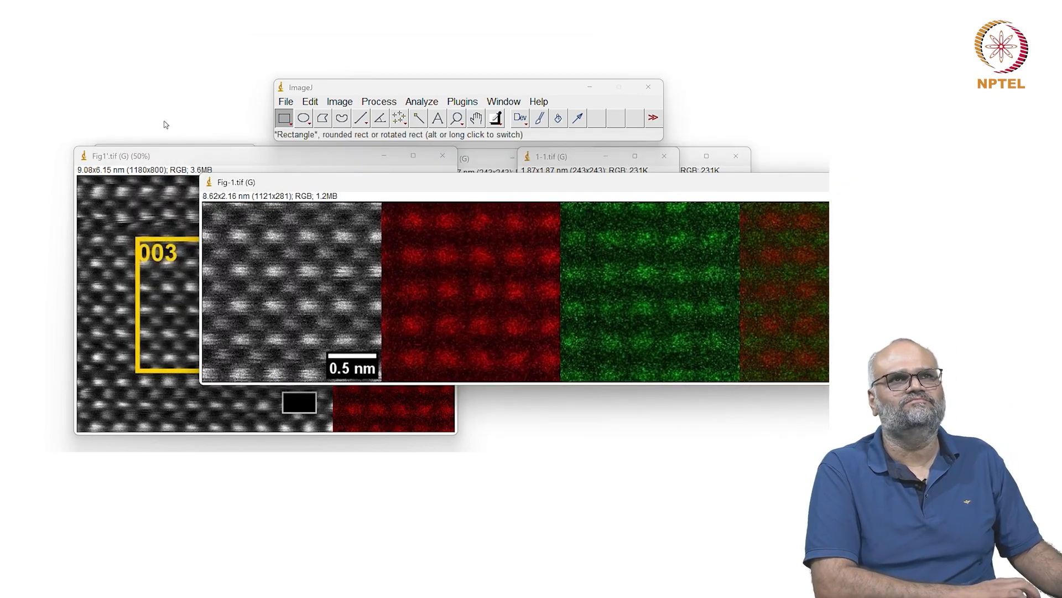
pyautogui.moveTo(202, 158); pyautogui.dragTo(182, 101)
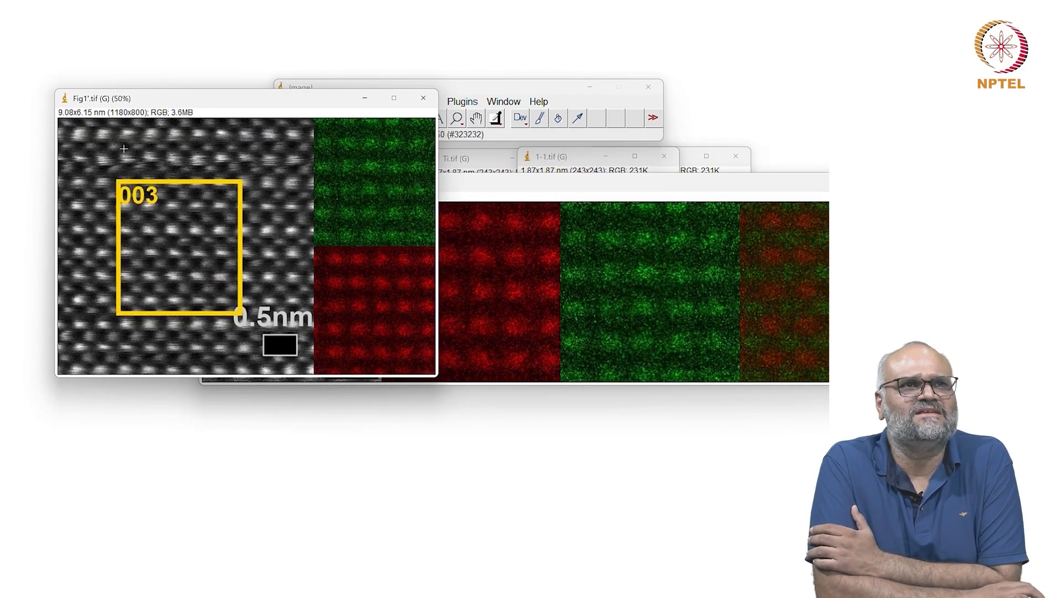
pyautogui.click(674, 333)
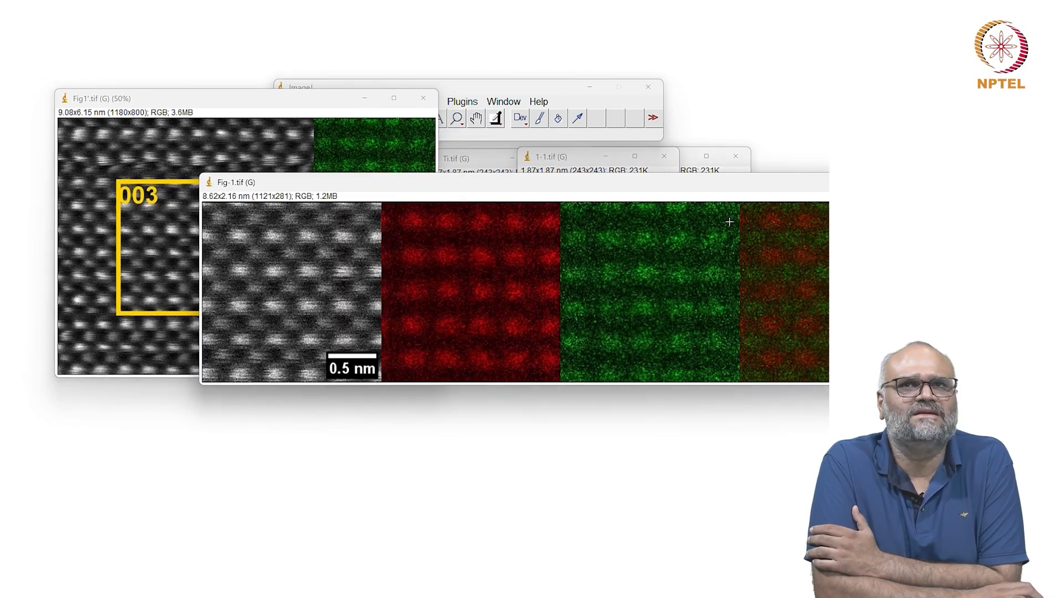
pyautogui.moveTo(620, 173); pyautogui.dragTo(542, 170)
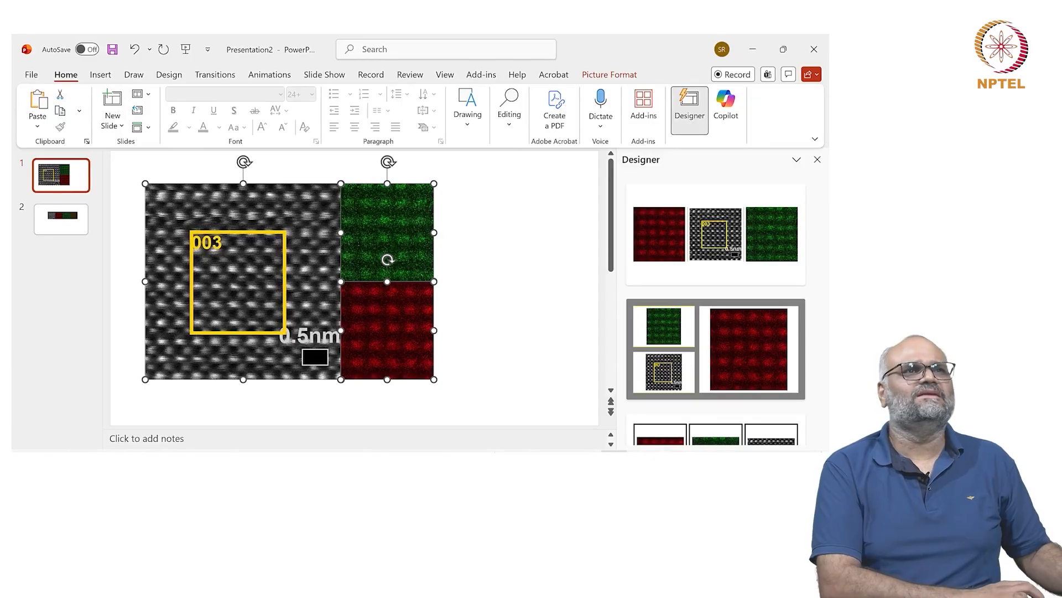
# Add a text box reading Sr at the upper-right corner of the red map on slide 2 in PowerPoint.
pyautogui.click(51, 207)
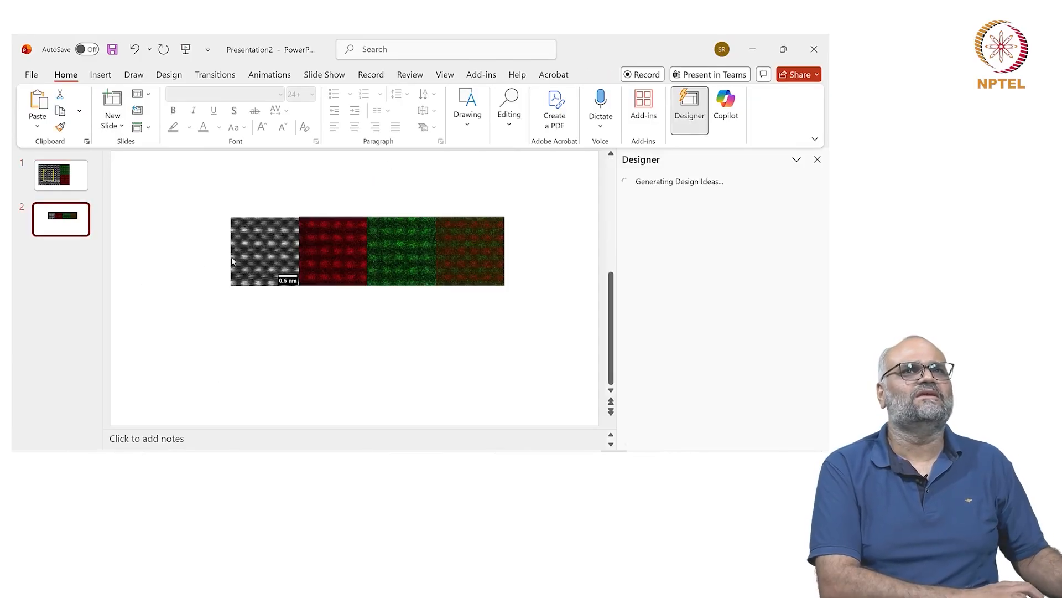
pyautogui.click(104, 79)
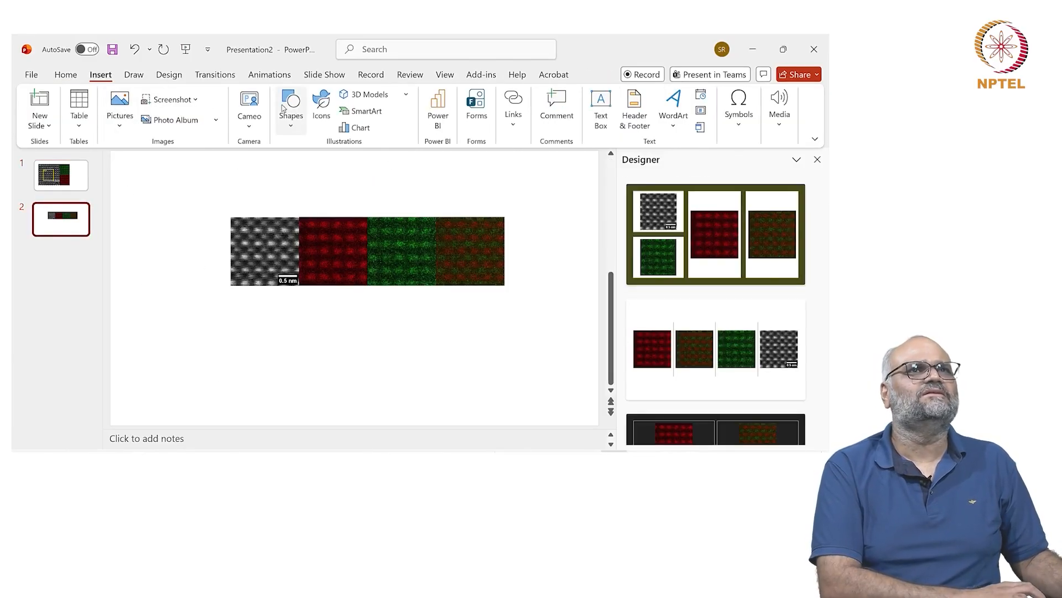
pyautogui.click(601, 107)
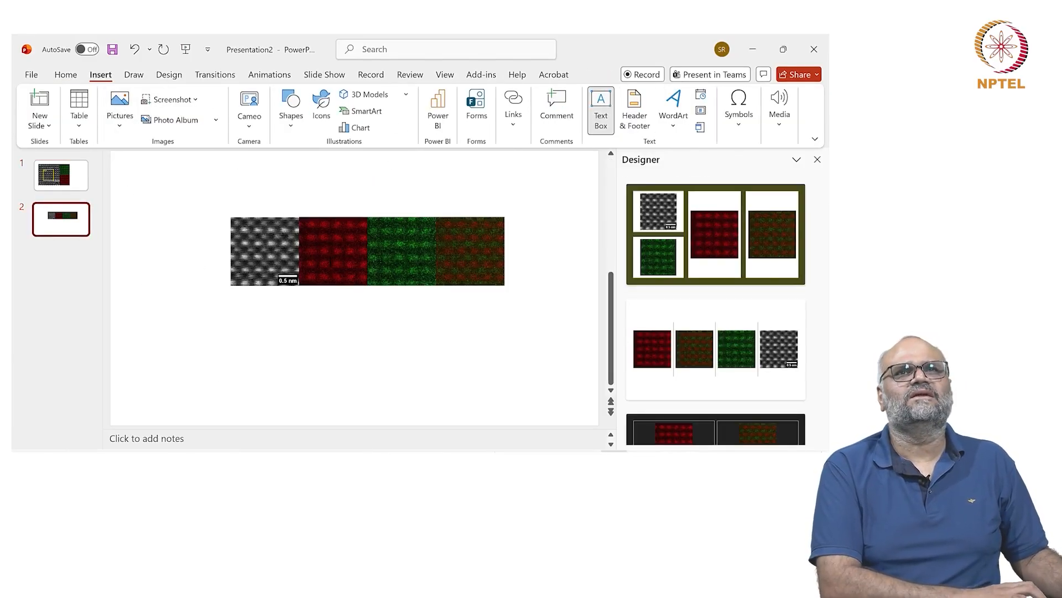
pyautogui.click(357, 215)
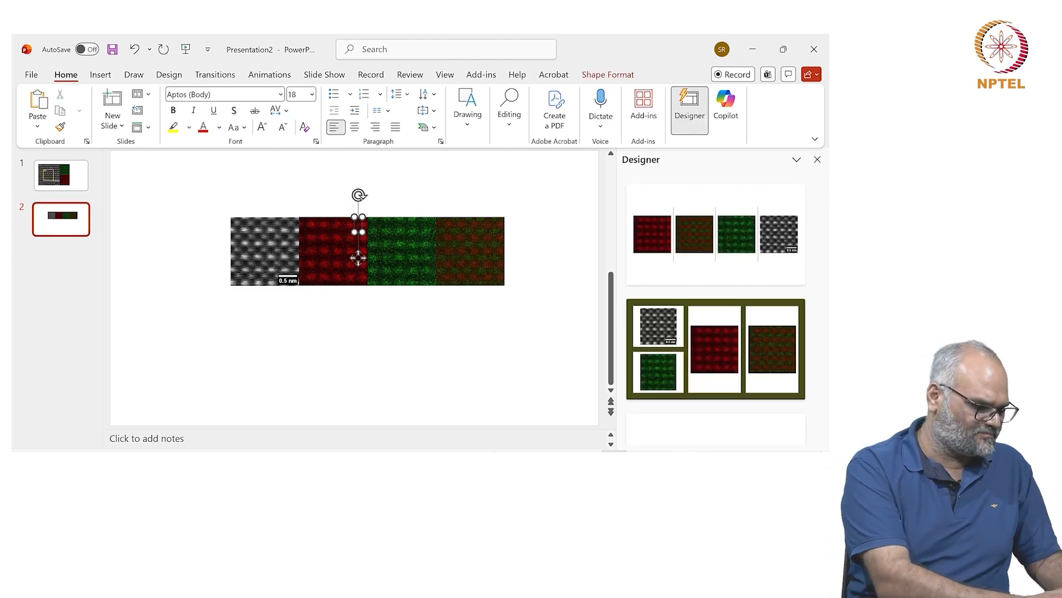
pyautogui.write('Sr')
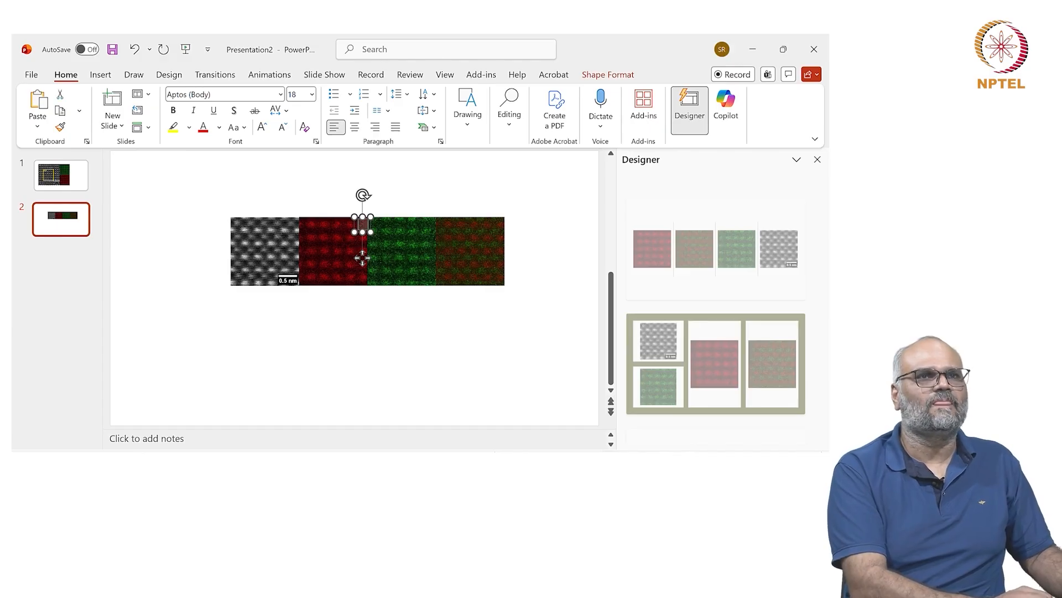
# Make the Sr label on the red map bold and change its font colour to white.
pyautogui.hotkey('ctrl', 'b')
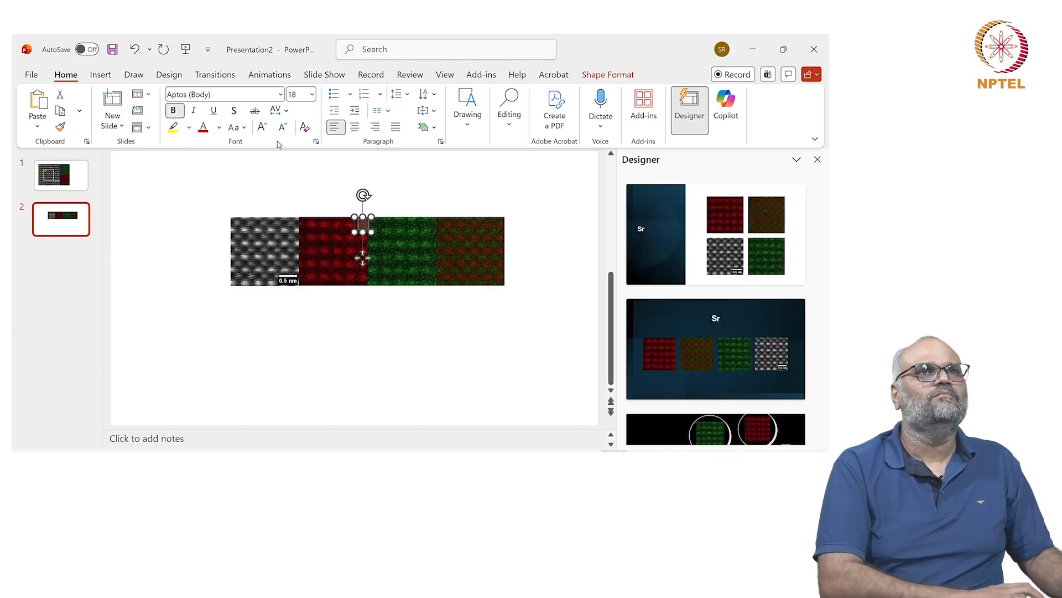
pyautogui.click(219, 130)
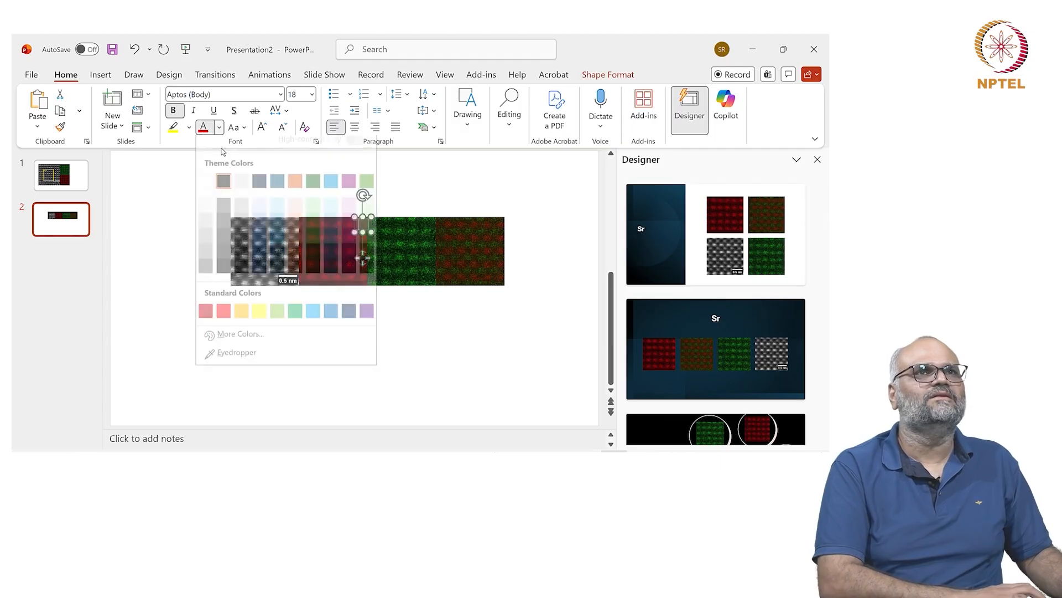
pyautogui.click(206, 192)
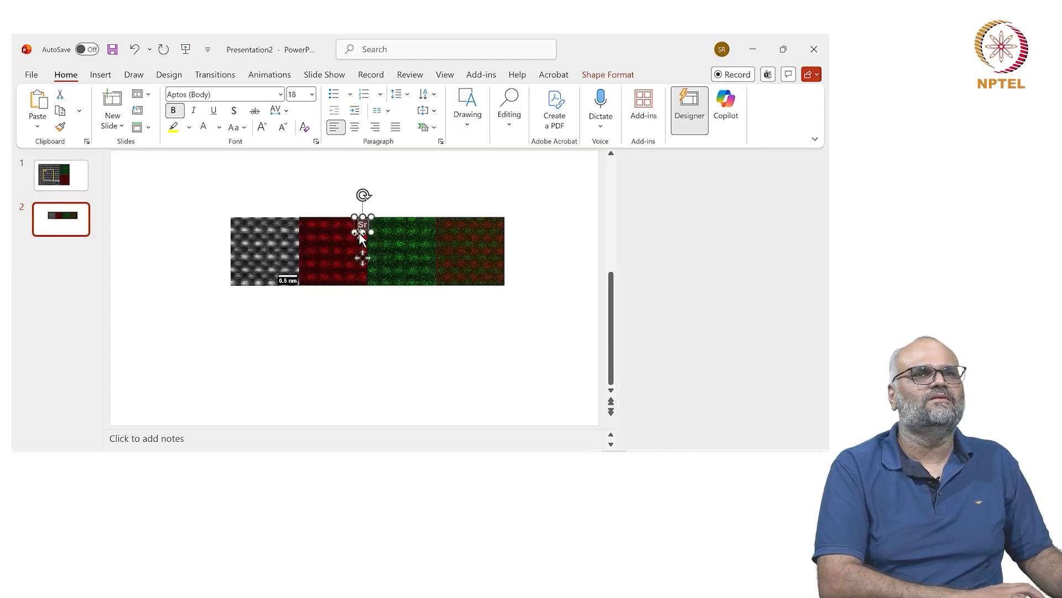
pyautogui.click(570, 360)
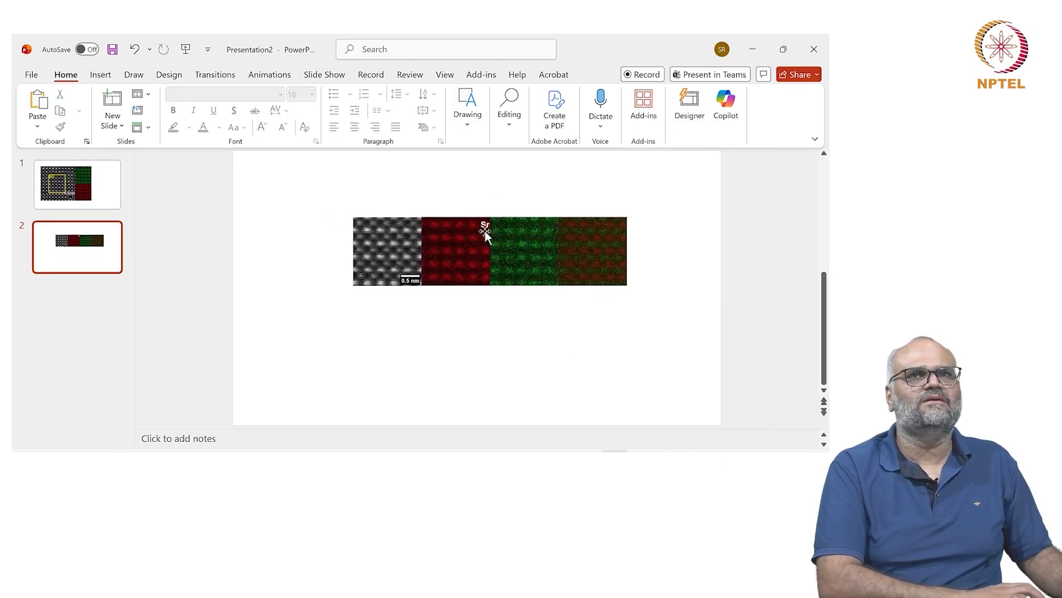
# Duplicate the Sr label, change the copy's text to Ti, and place it at the upper-right corner of the green map.
pyautogui.click(485, 227)
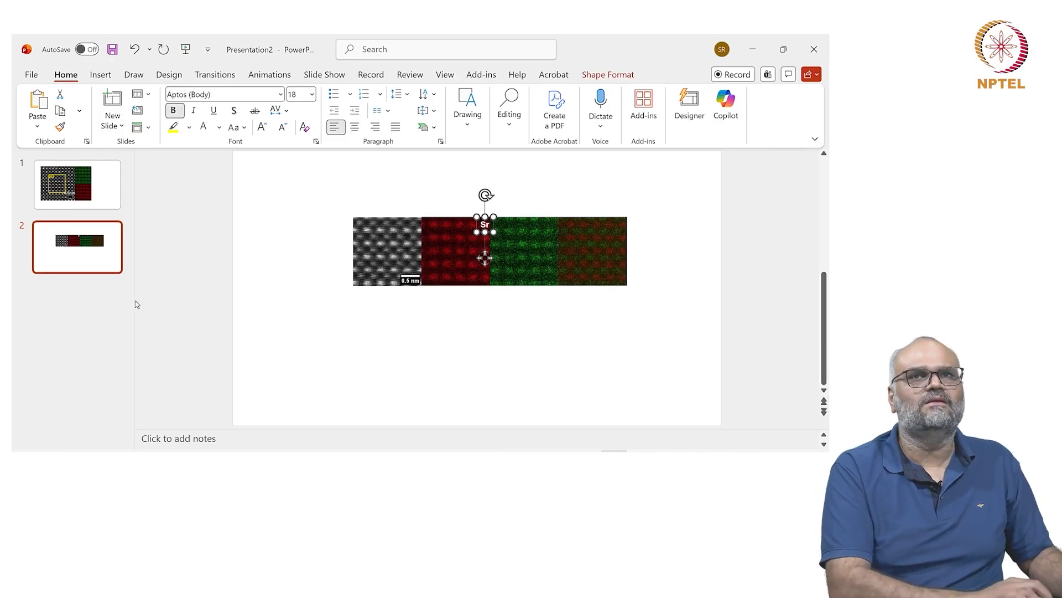
pyautogui.hotkey('ctrl', 'v')
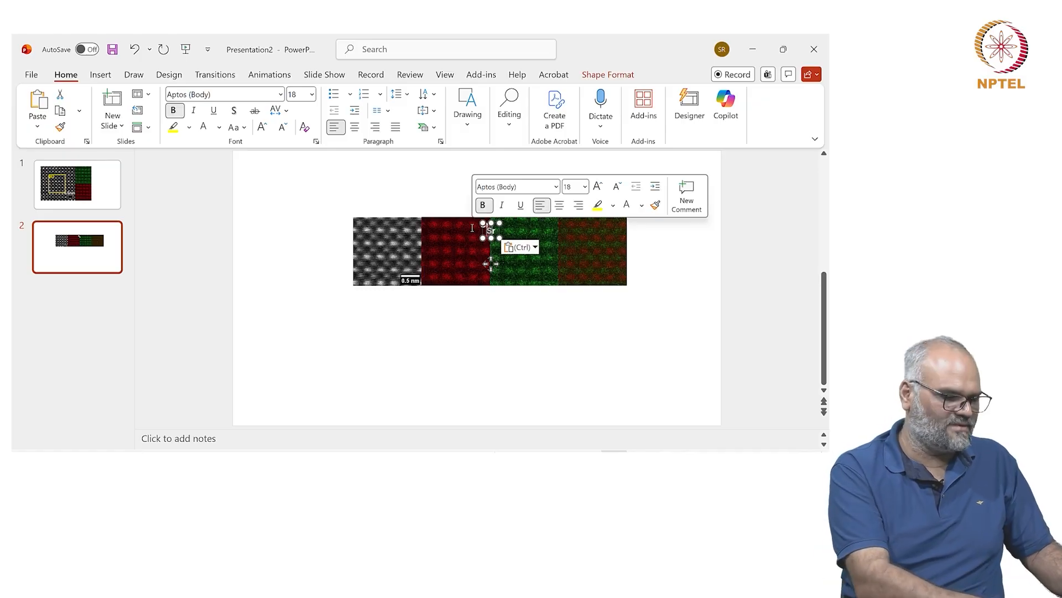
pyautogui.press('BackSpace')
pyautogui.write('Ti')
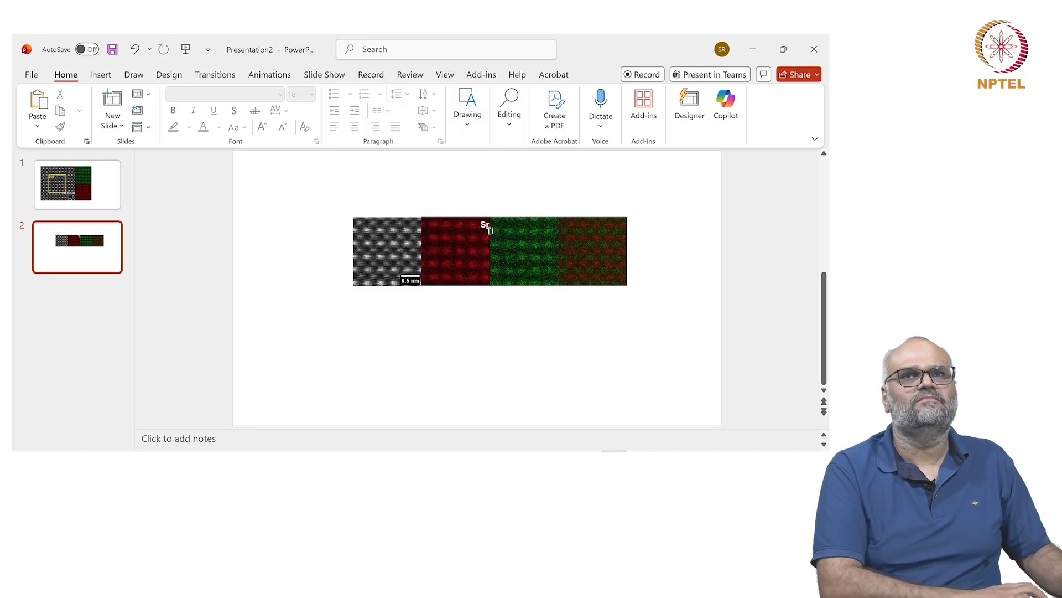
pyautogui.moveTo(497, 237); pyautogui.dragTo(539, 229)
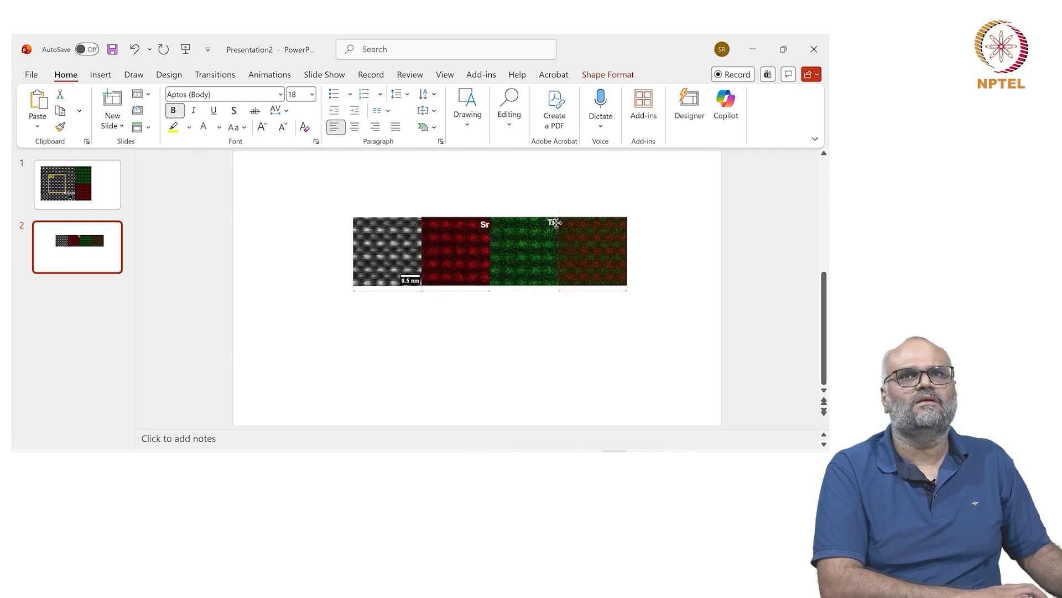
pyautogui.moveTo(555, 224); pyautogui.dragTo(554, 224)
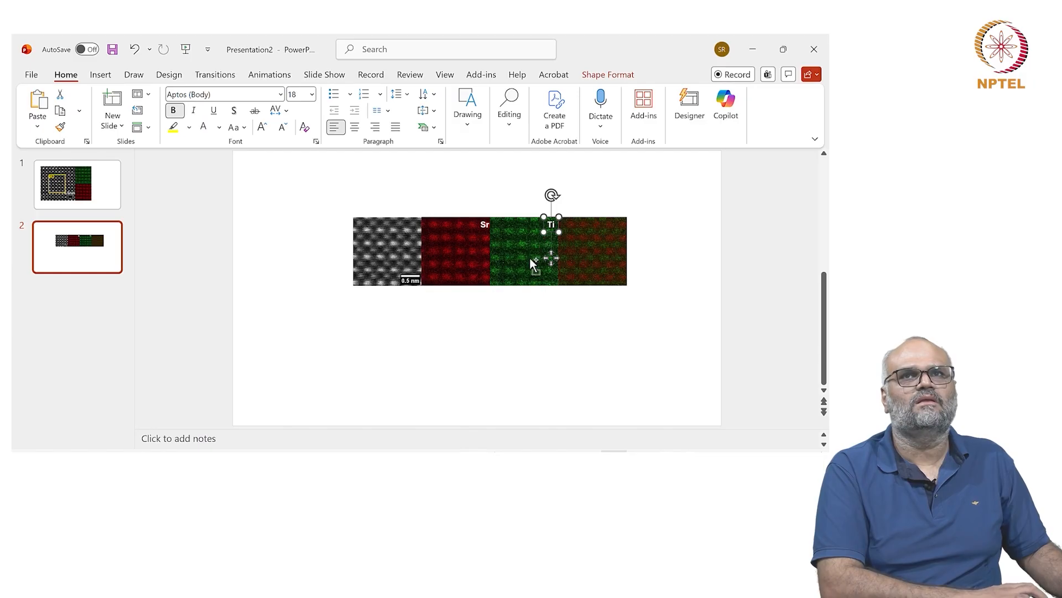
# Shift the Sr label slightly inward so it sits inside the red map's upper-right corner, level with the Ti label.
pyautogui.click(482, 226)
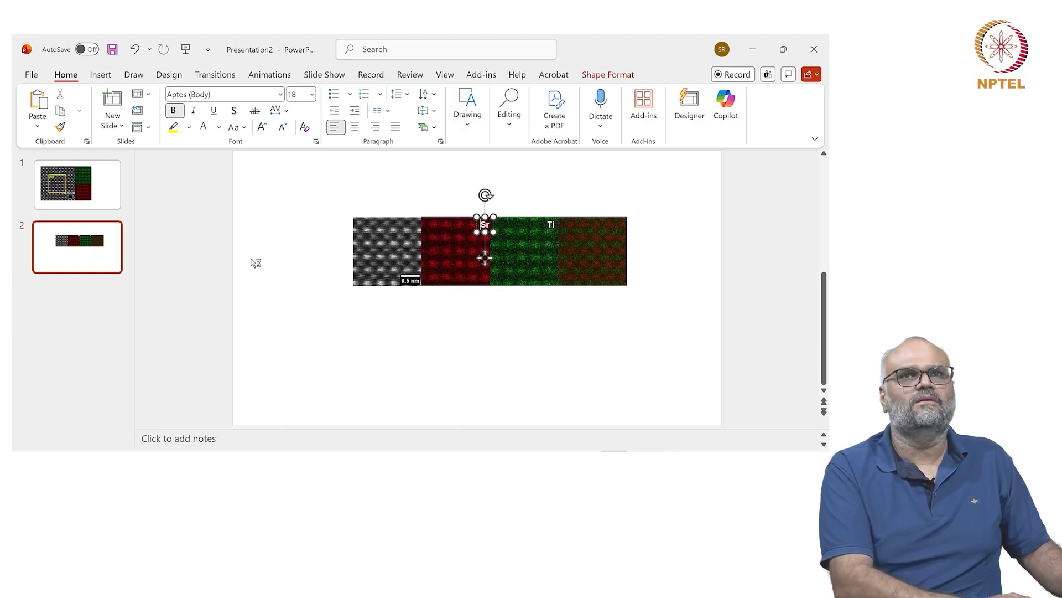
pyautogui.click(553, 194)
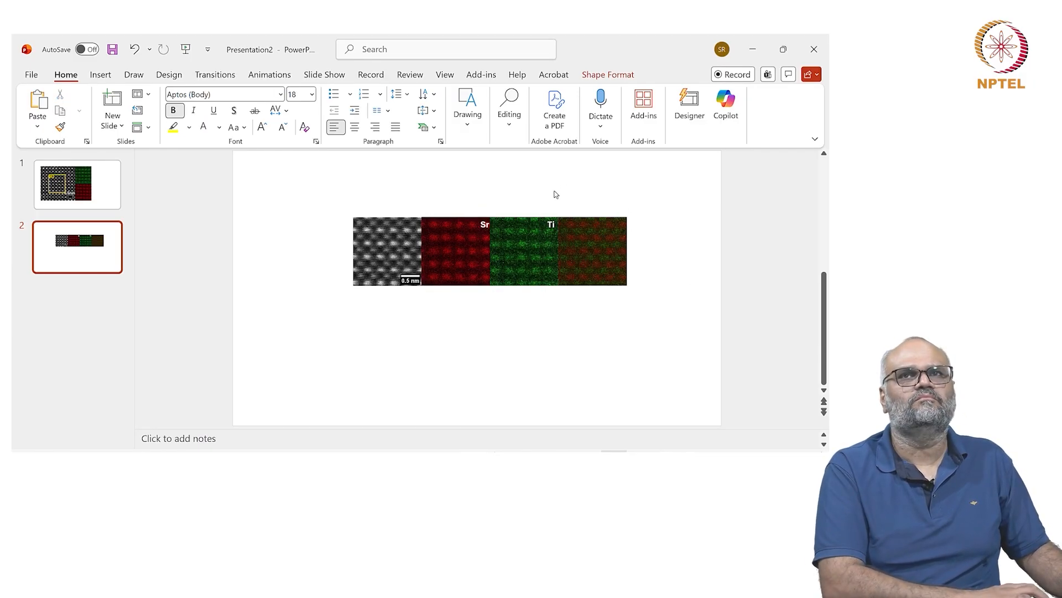
pyautogui.click(480, 231)
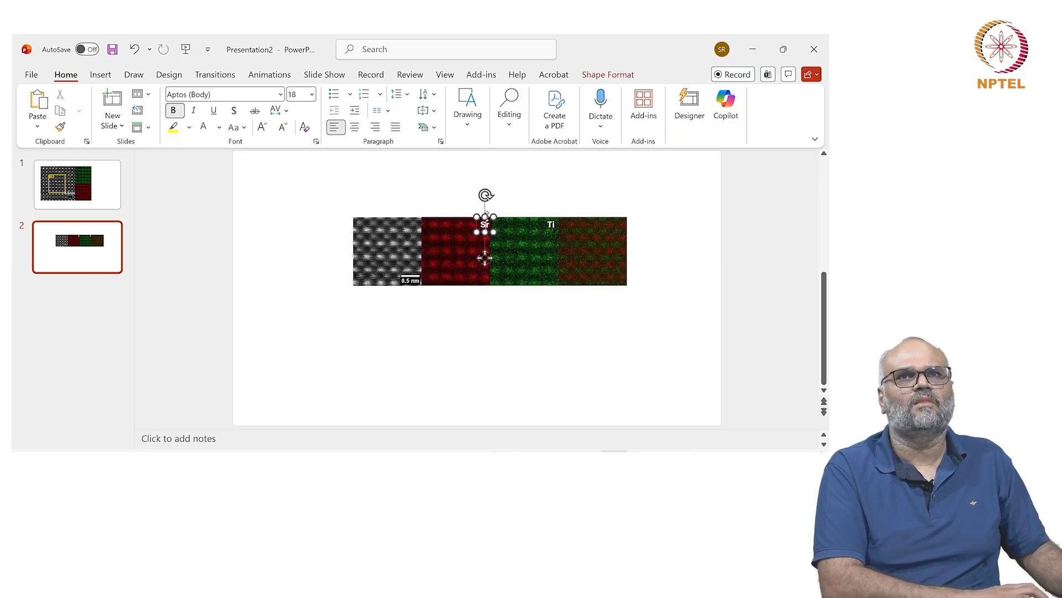
pyautogui.moveTo(490, 223); pyautogui.dragTo(486, 222)
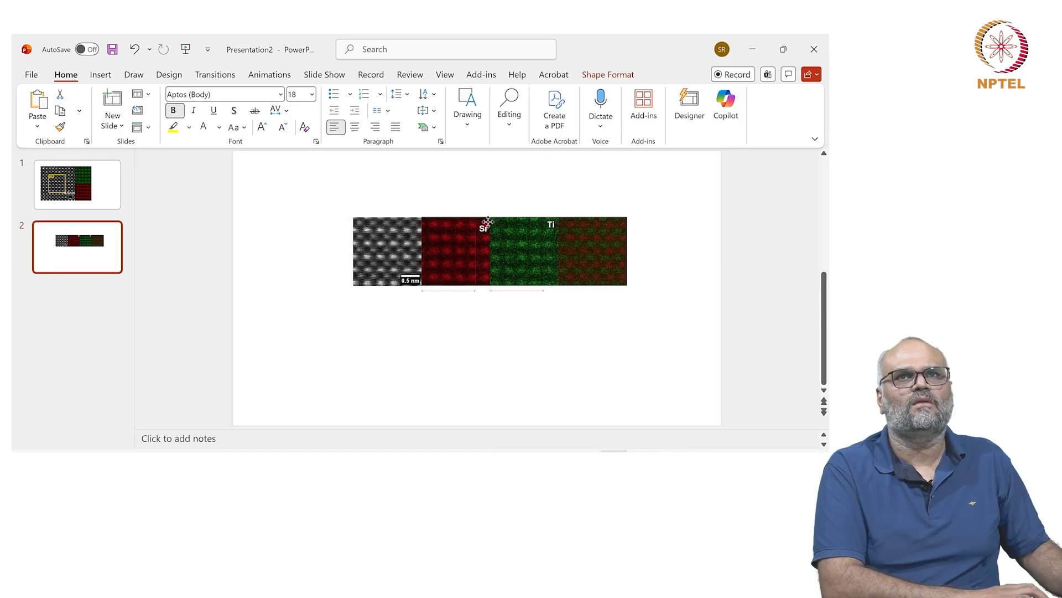
pyautogui.moveTo(488, 219); pyautogui.dragTo(488, 220)
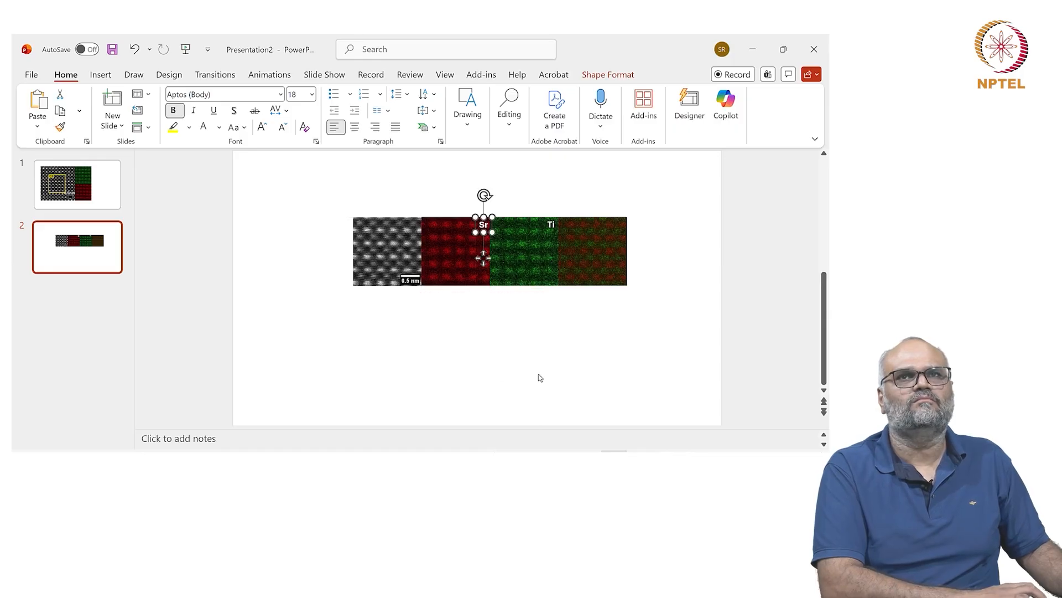
pyautogui.click(569, 360)
# Copy all four pictures with their Sr and Ti labels from slide 2 and paste them as a new image in ImageJ.
pyautogui.moveTo(659, 375); pyautogui.dragTo(325, 182)
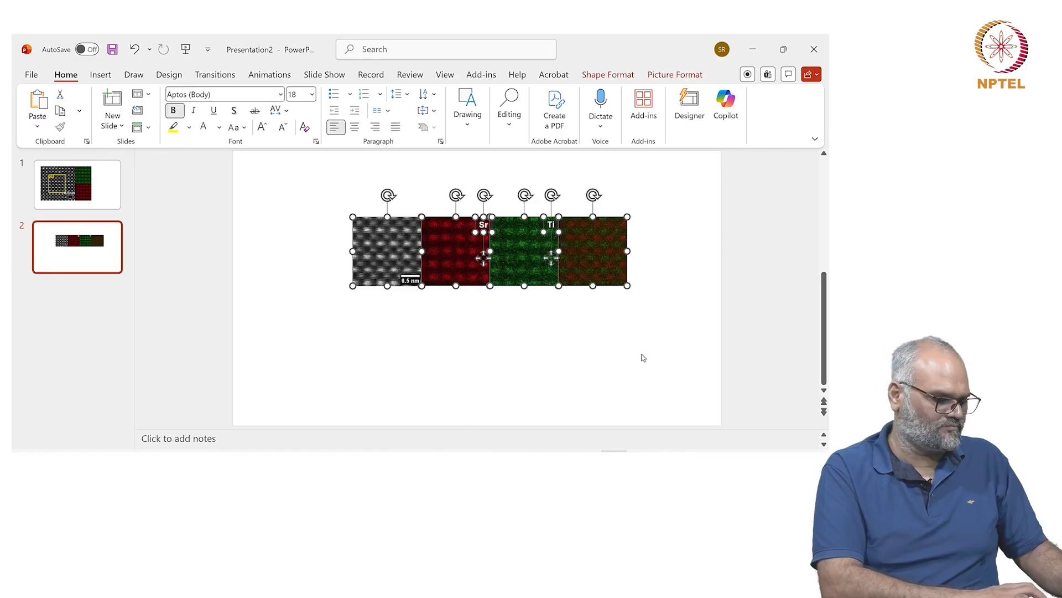
pyautogui.click(596, 388)
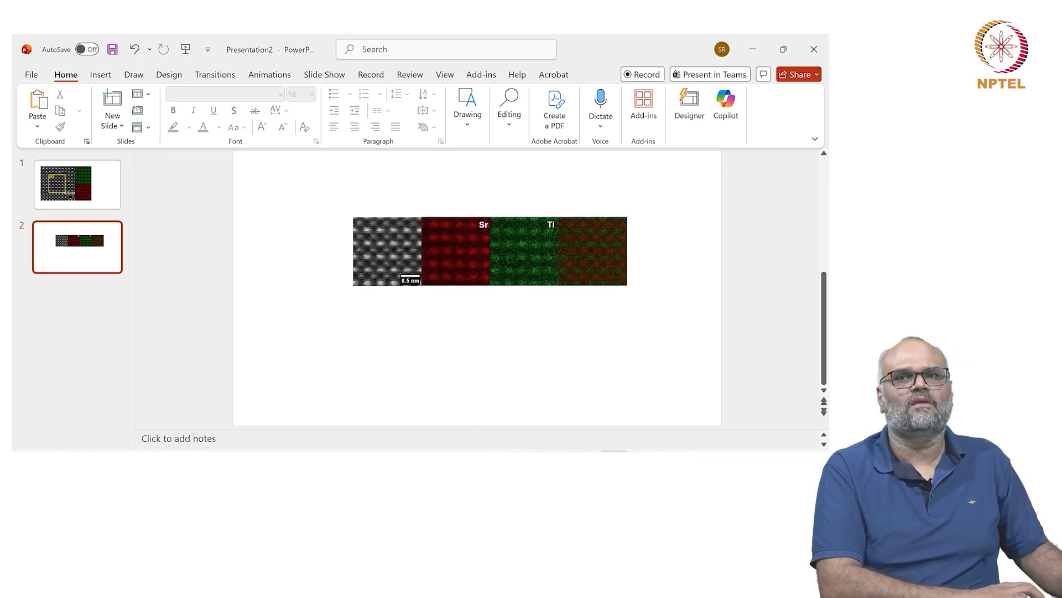
pyautogui.click(490, 479)
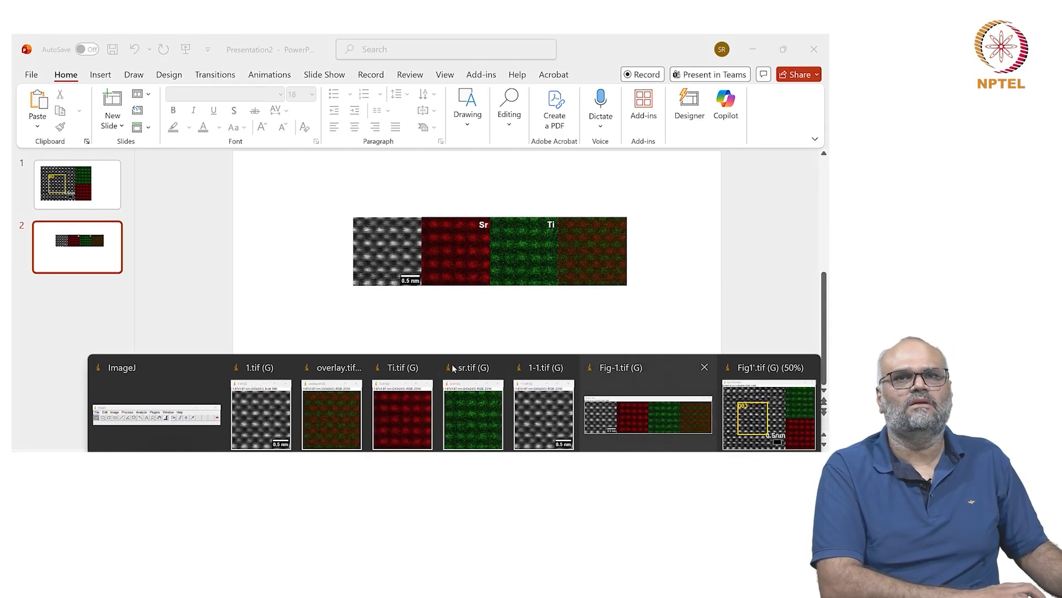
pyautogui.click(146, 372)
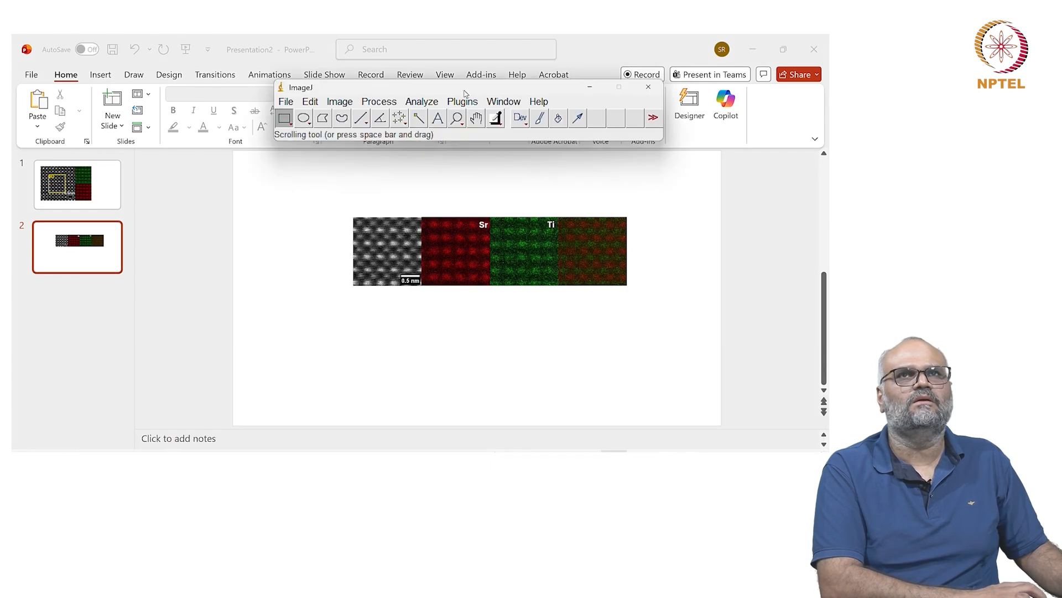
pyautogui.hotkey('ctrl', 'shift', 'v')
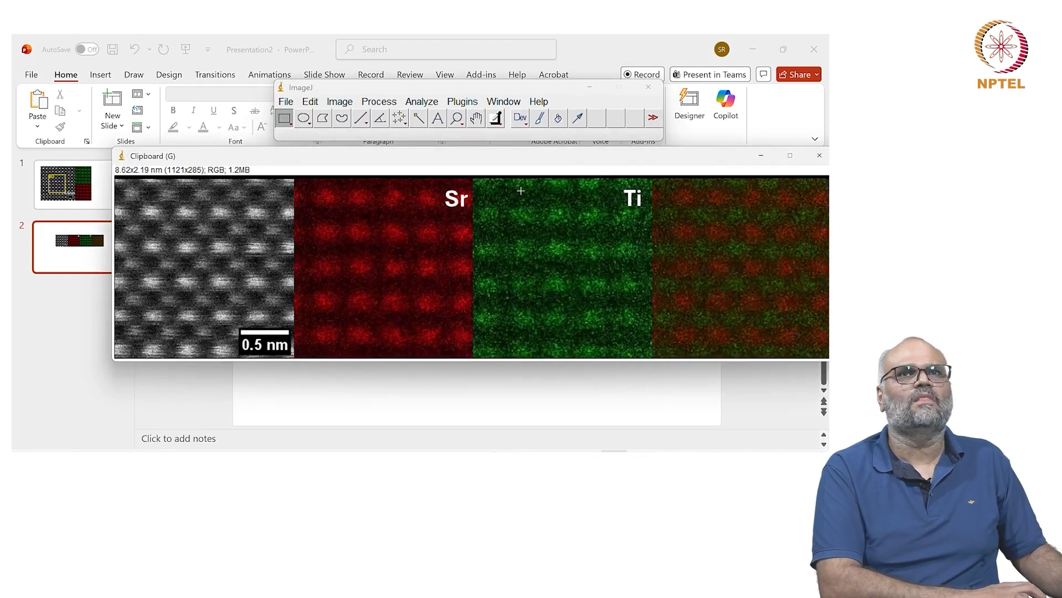
pyautogui.moveTo(595, 158); pyautogui.dragTo(554, 141)
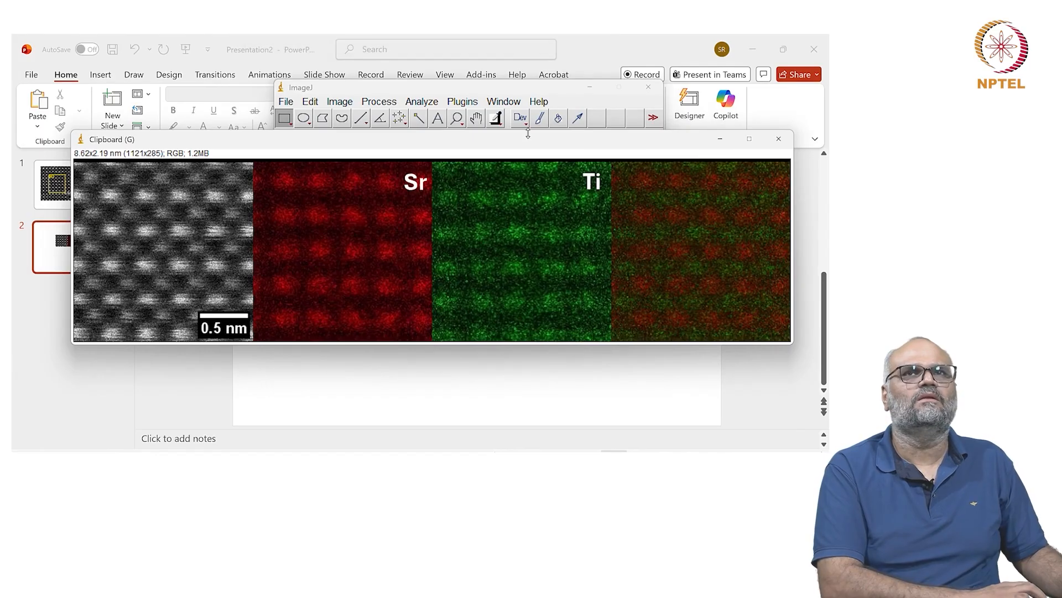
# Try resizing the pasted composite's canvas to 243 pixels high with the Bottom-Center position, and undo it.
pyautogui.click(349, 105)
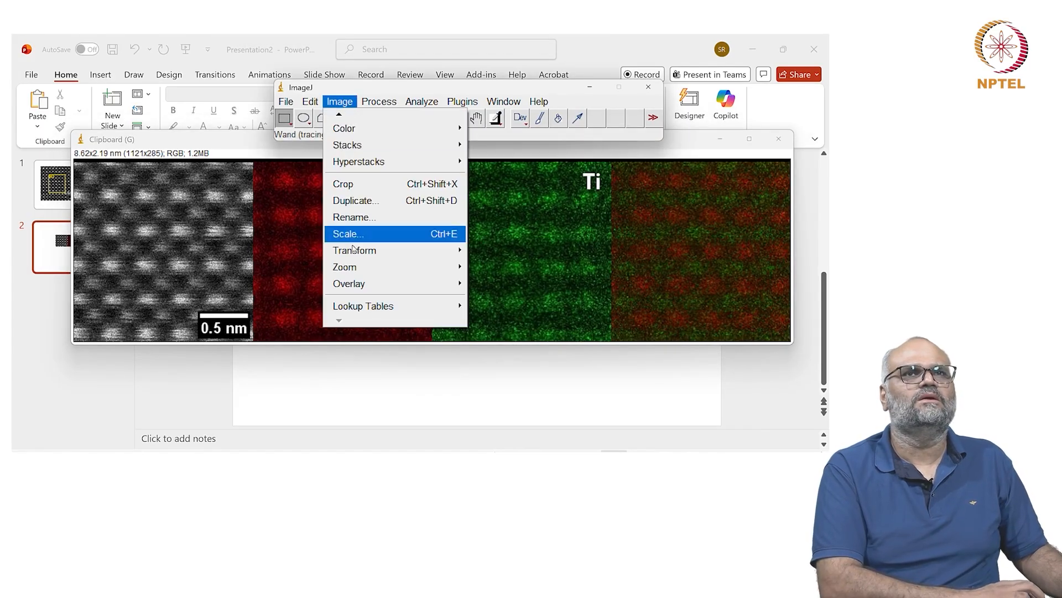
pyautogui.moveTo(343, 253)
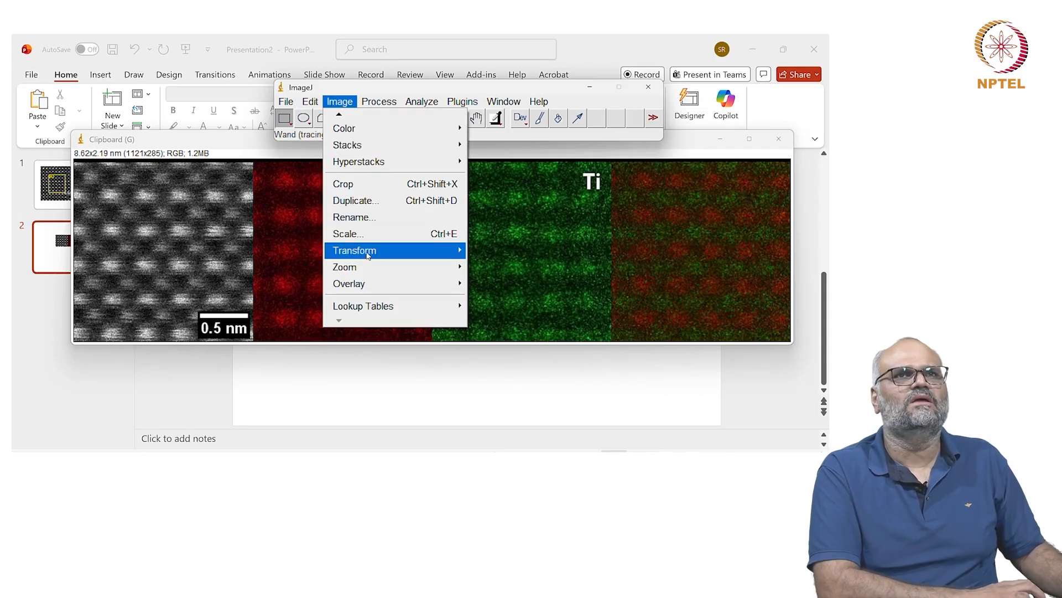
pyautogui.moveTo(366, 105)
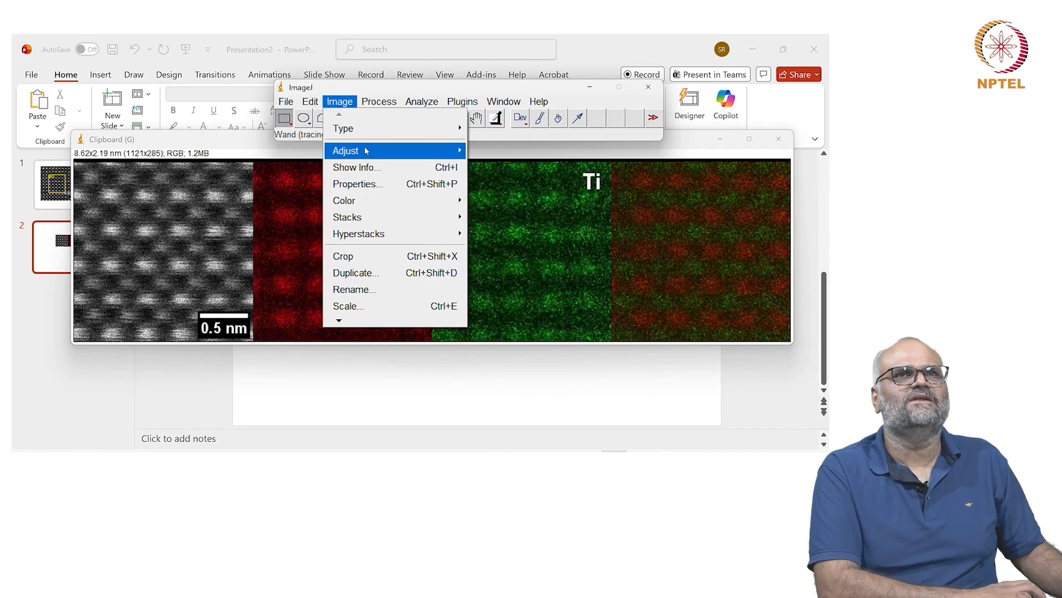
pyautogui.moveTo(368, 150)
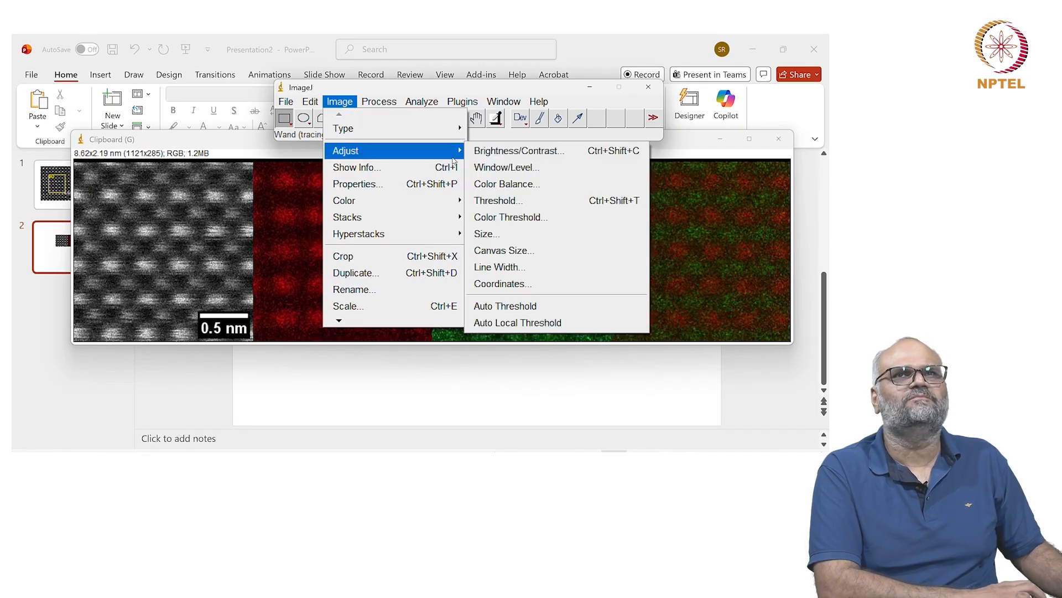
pyautogui.click(504, 250)
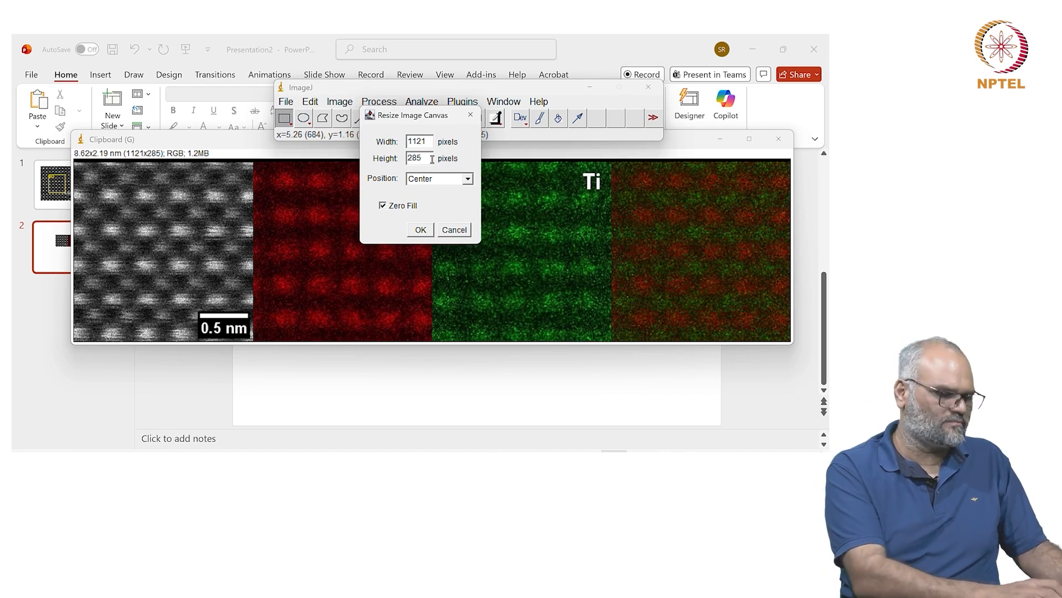
pyautogui.press('BackSpace')
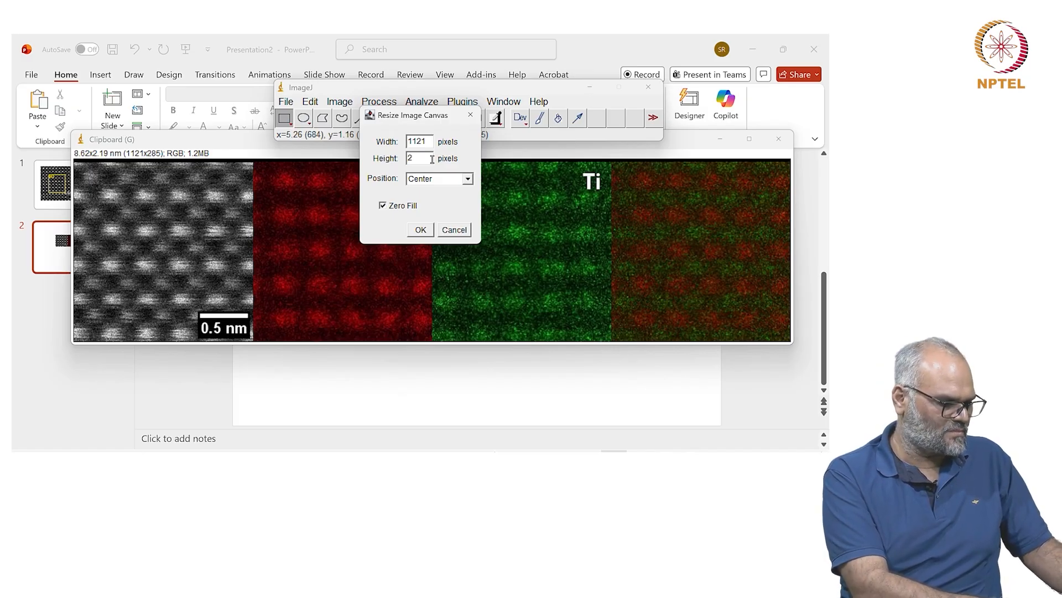
pyautogui.write('43')
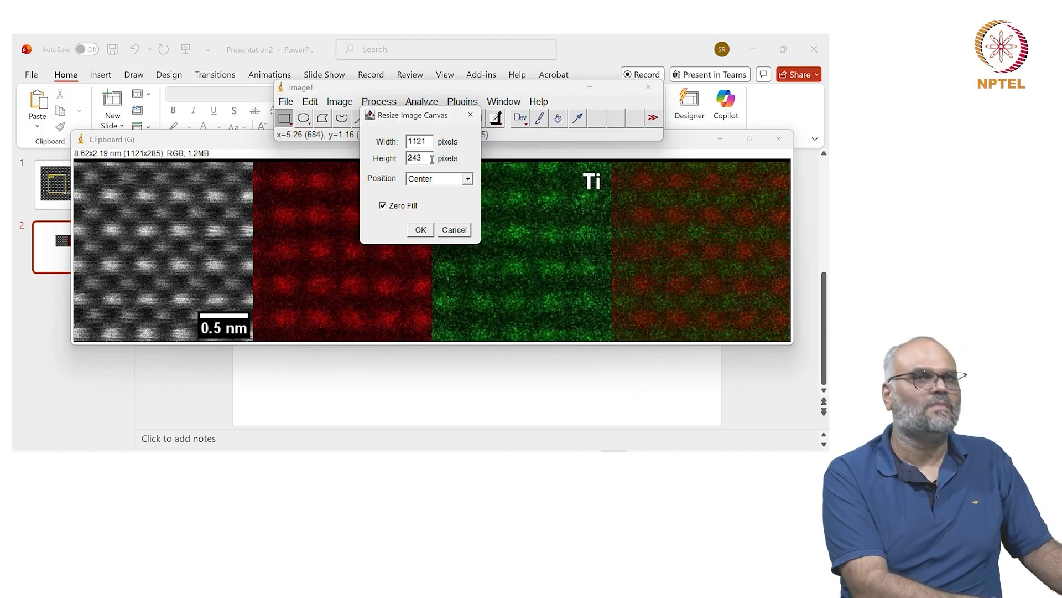
pyautogui.press('Tab')
pyautogui.press('Down')
pyautogui.press('Down')
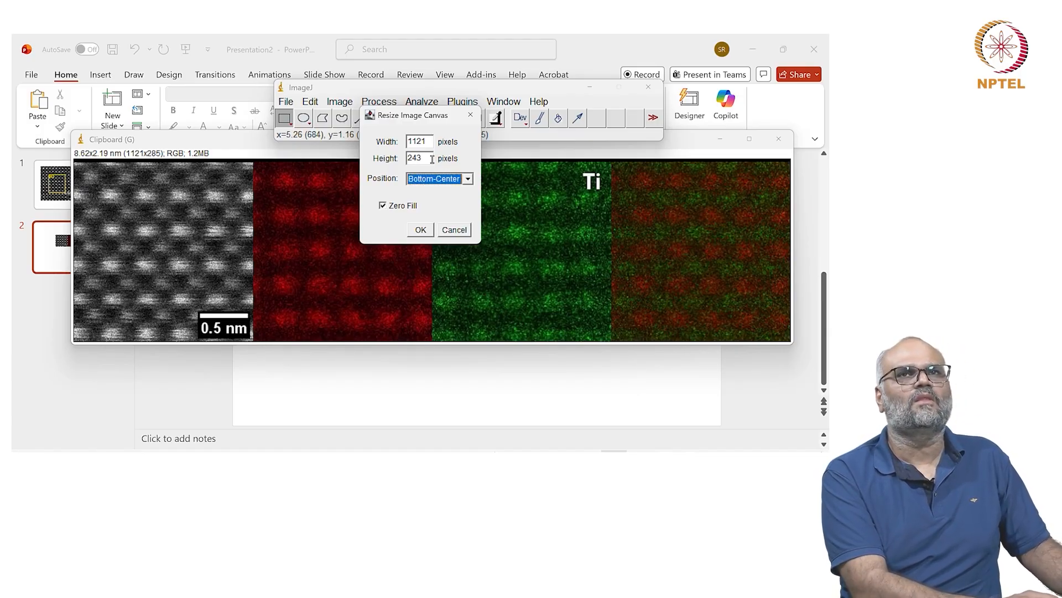
pyautogui.press('Return')
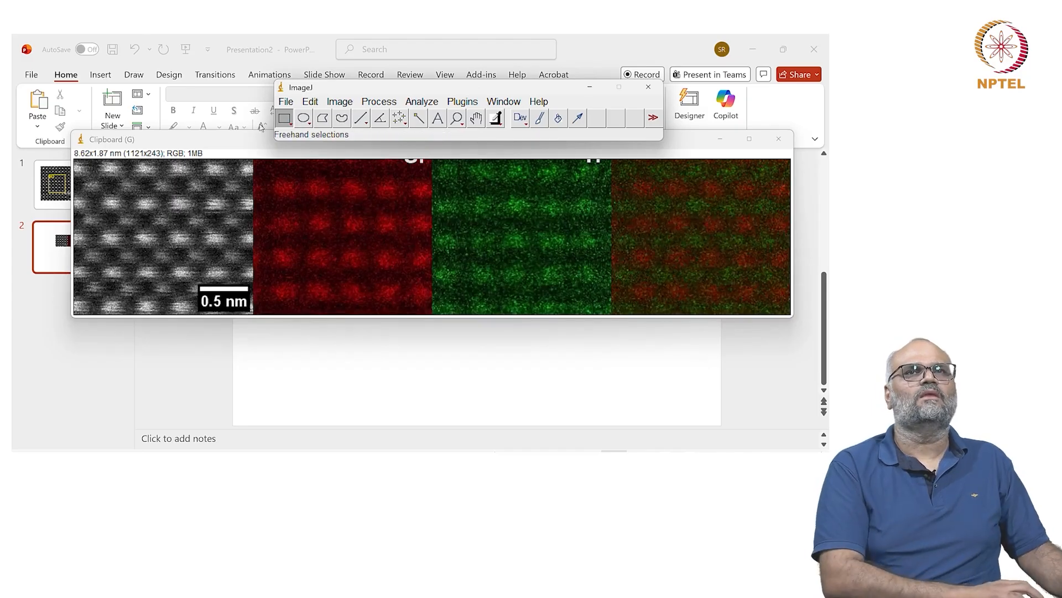
pyautogui.hotkey('ctrl', 'z')
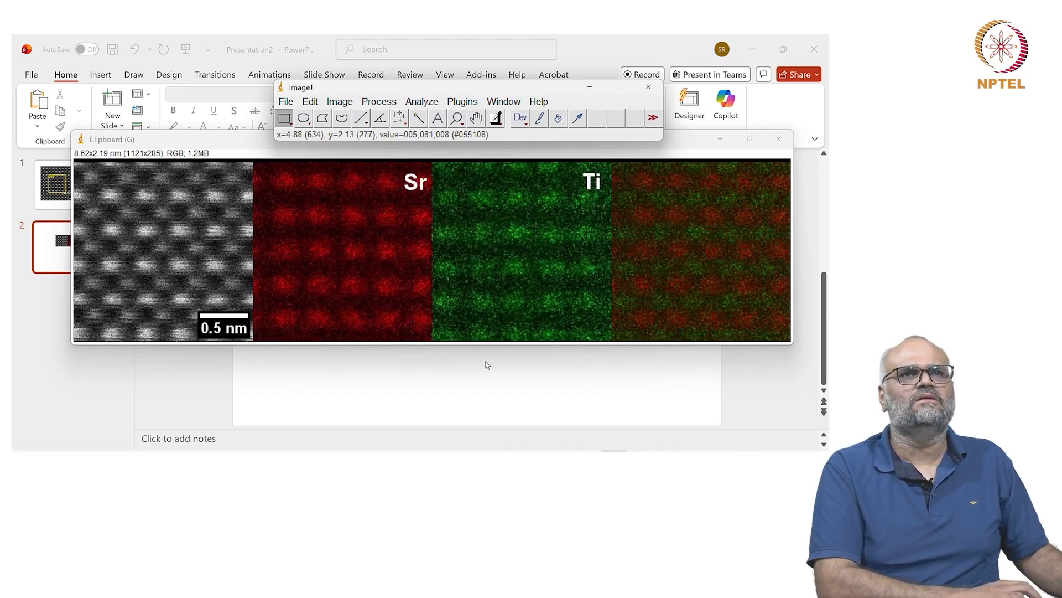
# Switch back to ImageJ and minimize the PowerPoint window to reveal the pasted composite.
pyautogui.click(500, 384)
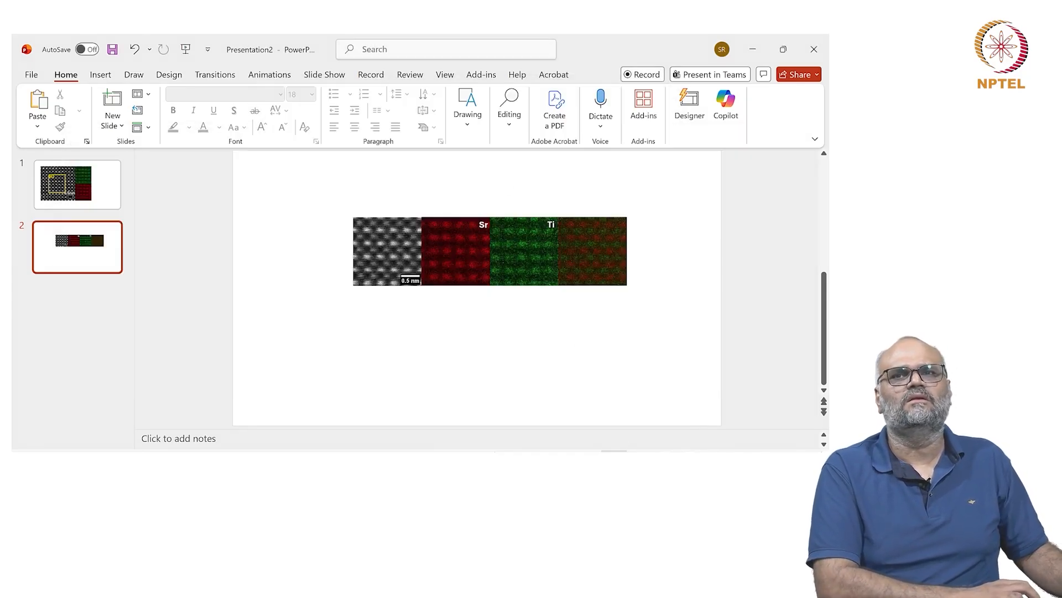
pyautogui.moveTo(568, 451)
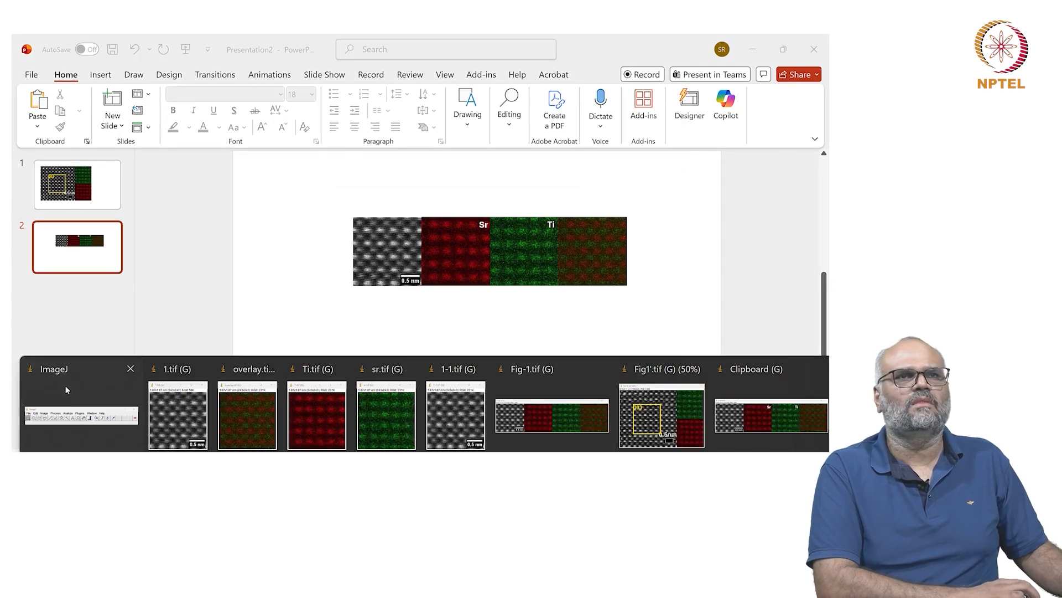
pyautogui.click(65, 390)
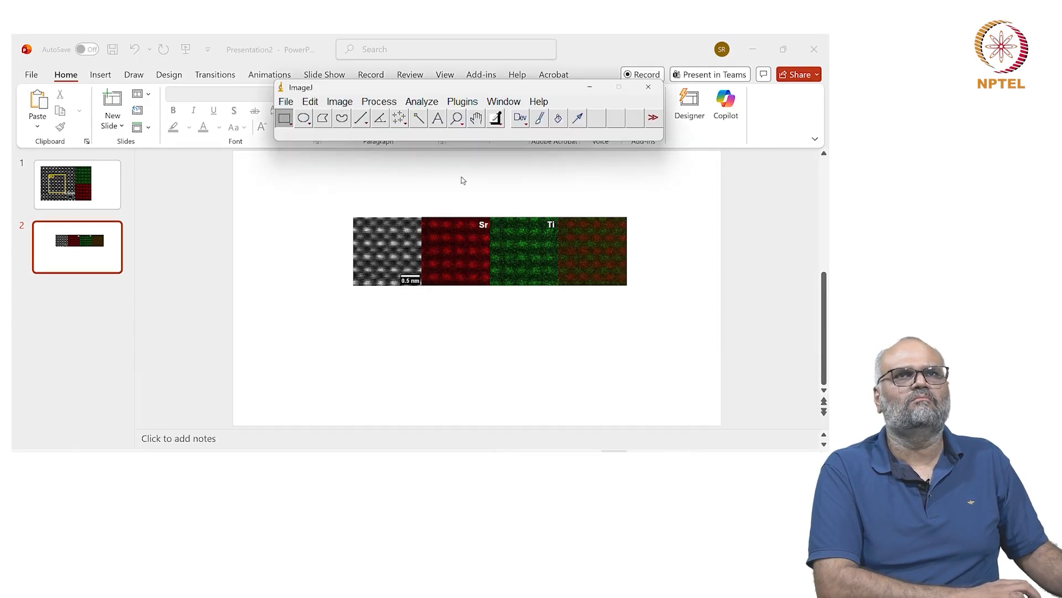
pyautogui.click(753, 49)
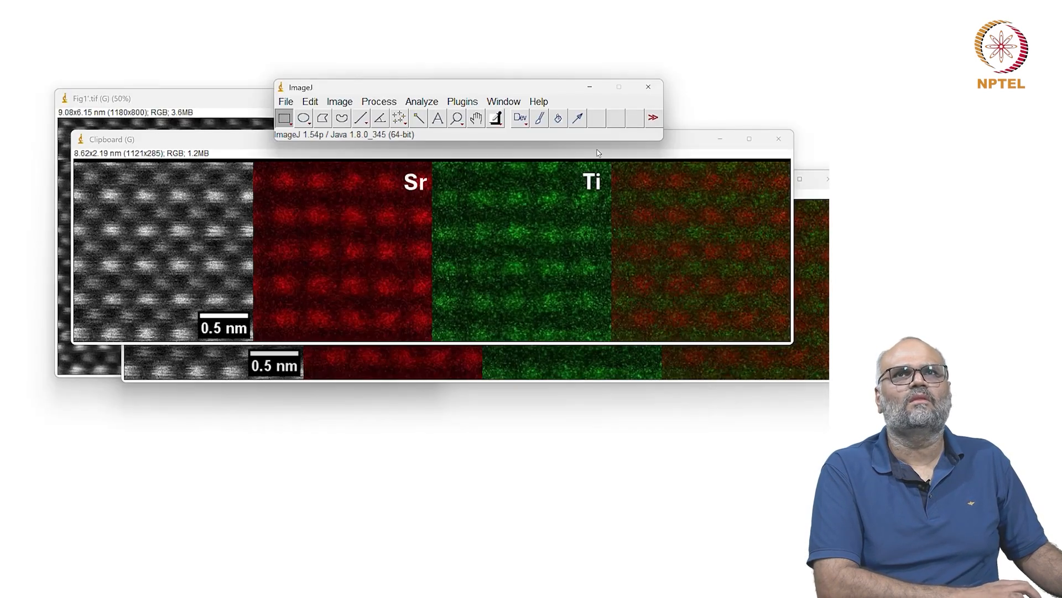
# Resize the pasted composite's canvas to 281 pixels high with the Bottom-Center position.
pyautogui.click(340, 102)
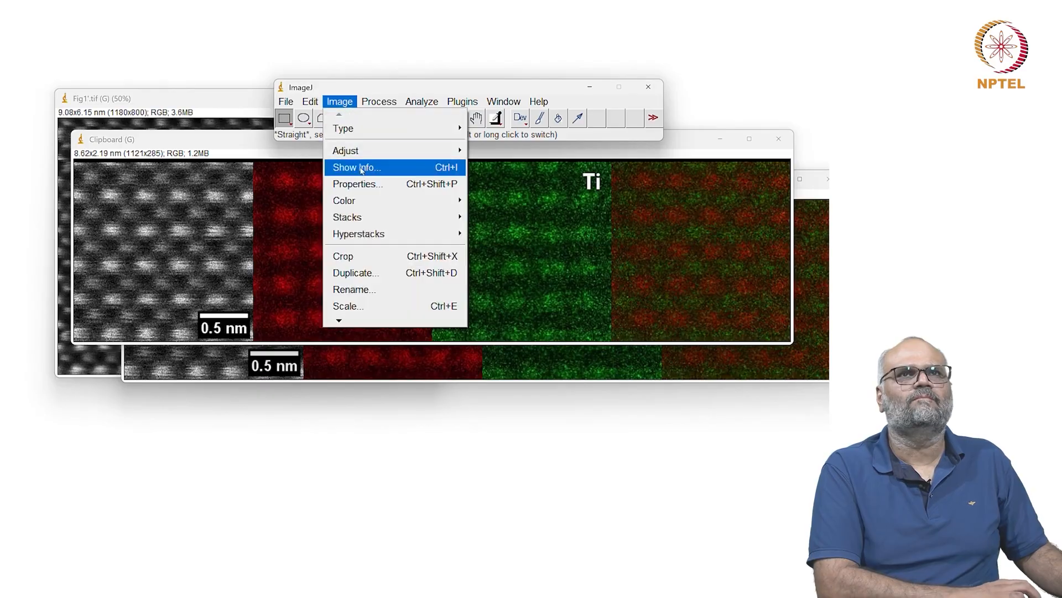
pyautogui.moveTo(399, 151)
pyautogui.click(501, 251)
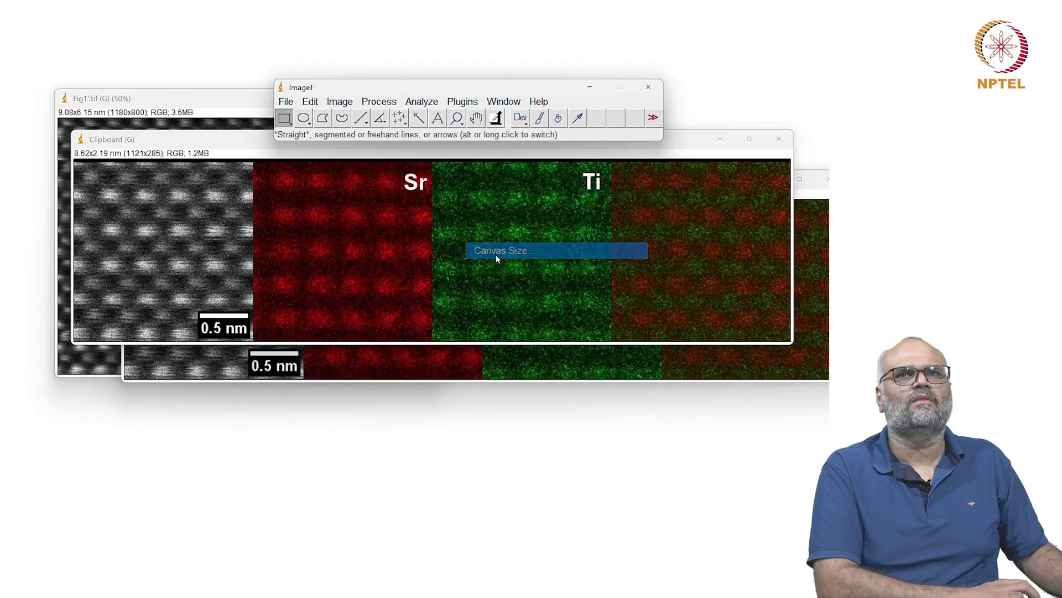
pyautogui.doubleClick(428, 159)
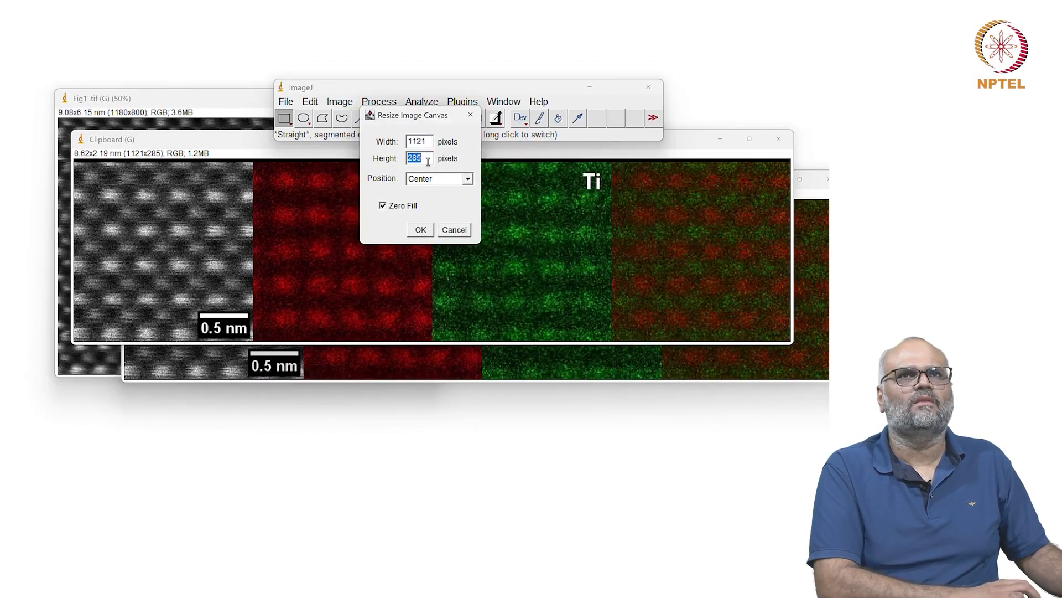
pyautogui.write('281')
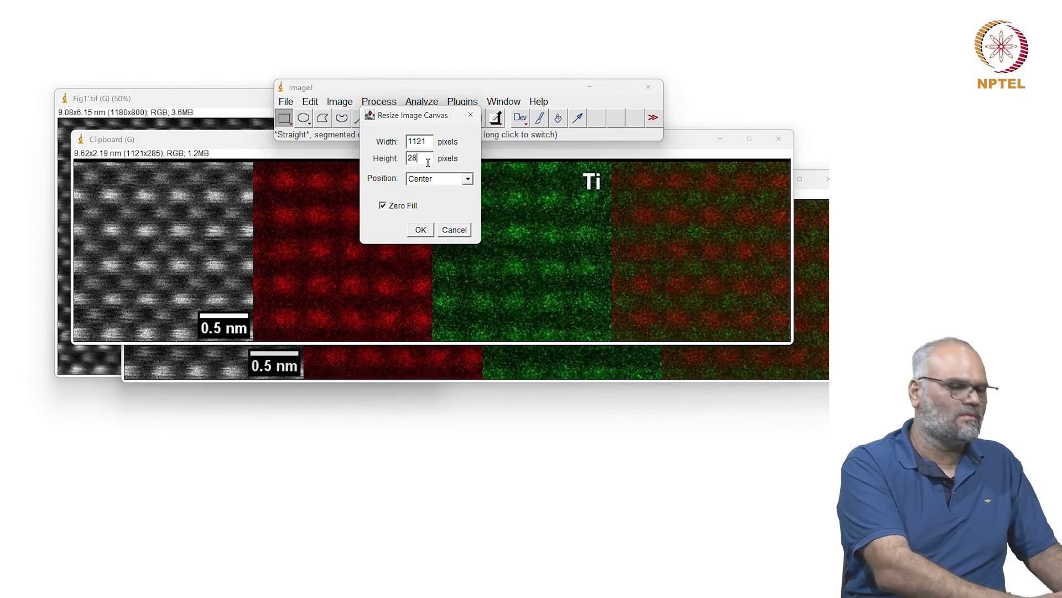
pyautogui.press('Tab')
pyautogui.press('Down')
pyautogui.press('Down')
pyautogui.press('Down')
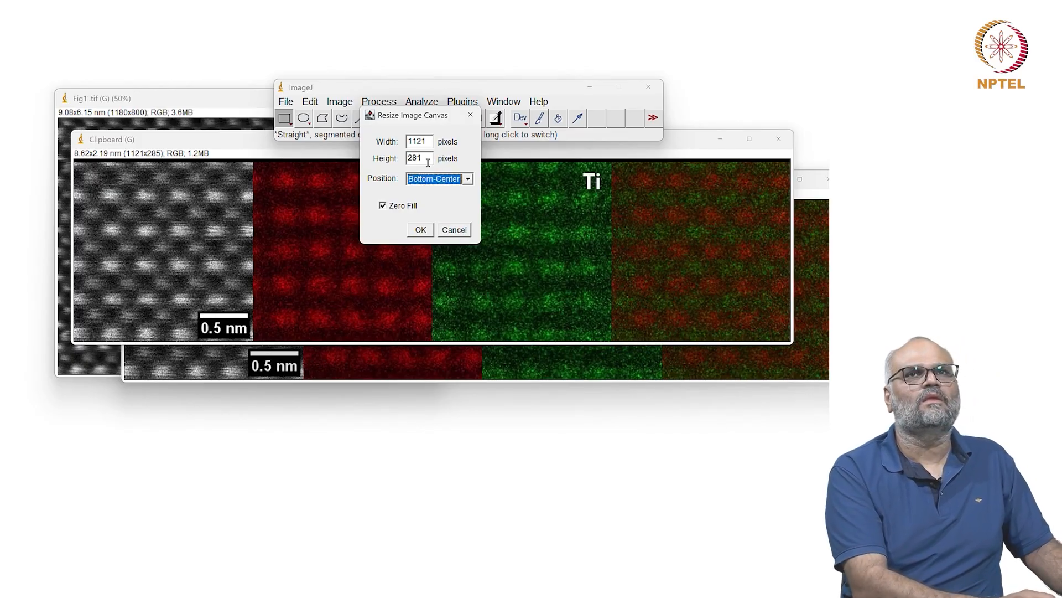
pyautogui.press('Return')
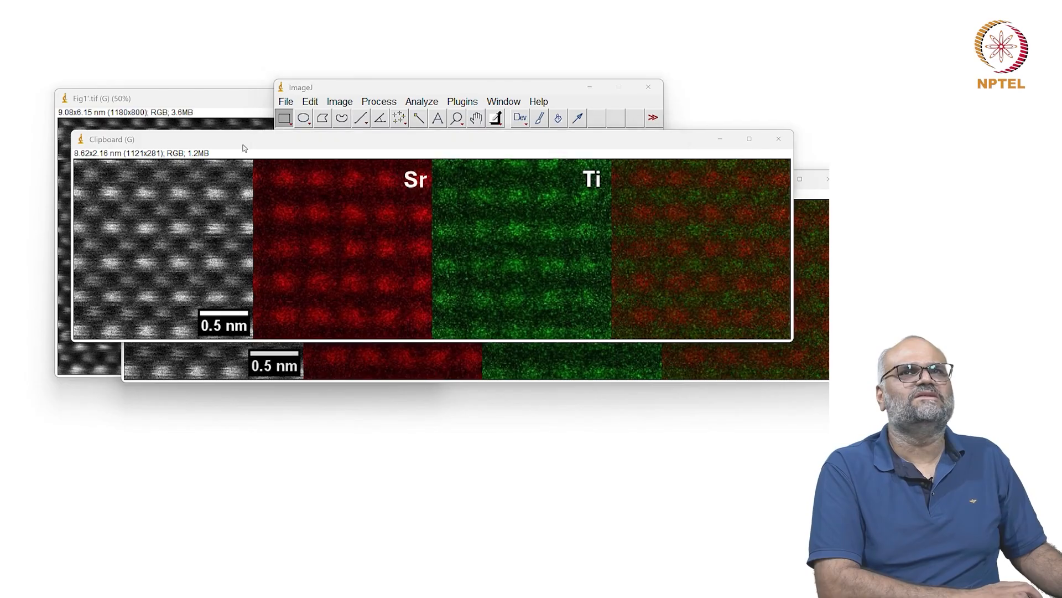
# Save the resized composite in TIFF format as Fig-1.tif.
pyautogui.click(286, 101)
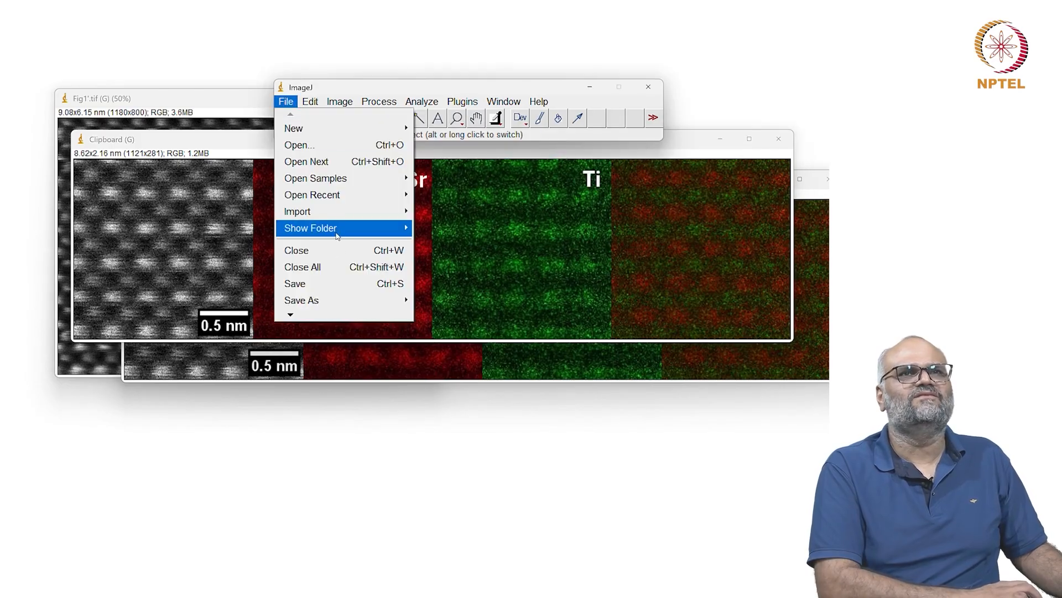
pyautogui.moveTo(318, 300)
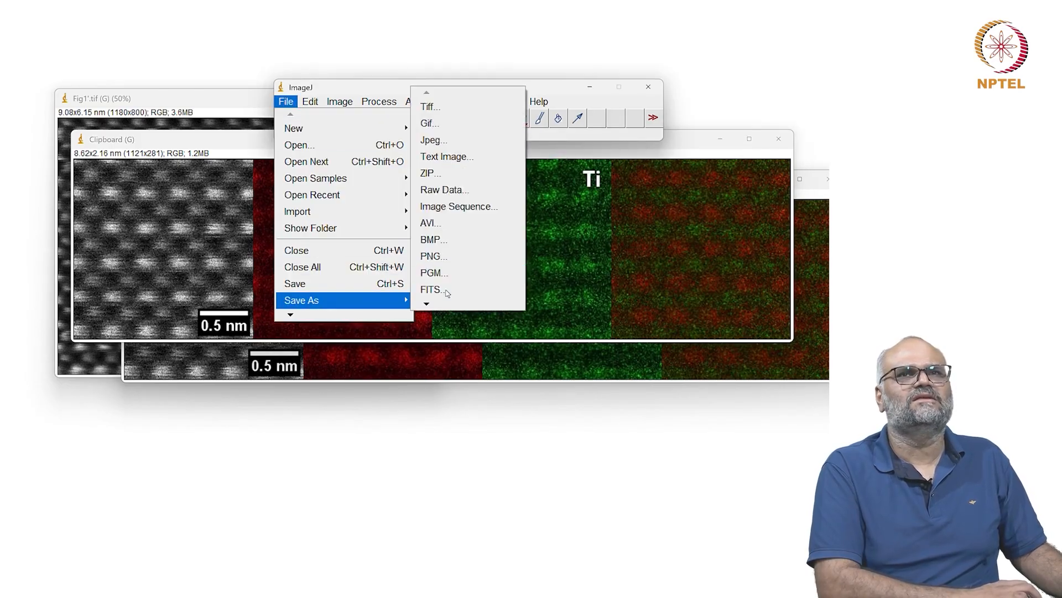
pyautogui.click(431, 107)
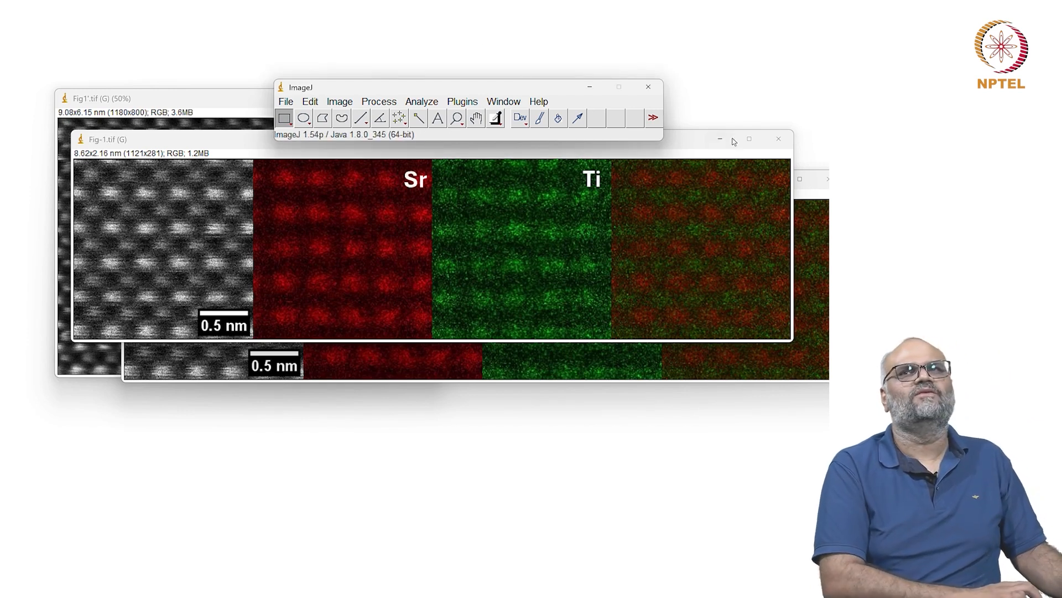
pyautogui.click(711, 223)
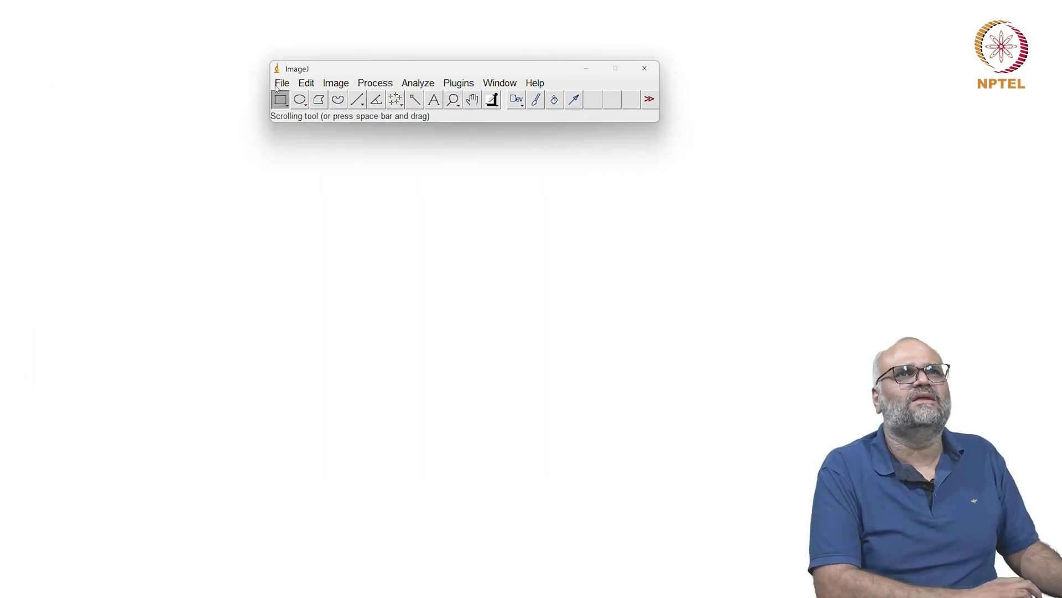
# Import the image sequence from the desktop's TIFF_Stack folder as one stack, keeping the default type and 100% scale.
pyautogui.click(282, 83)
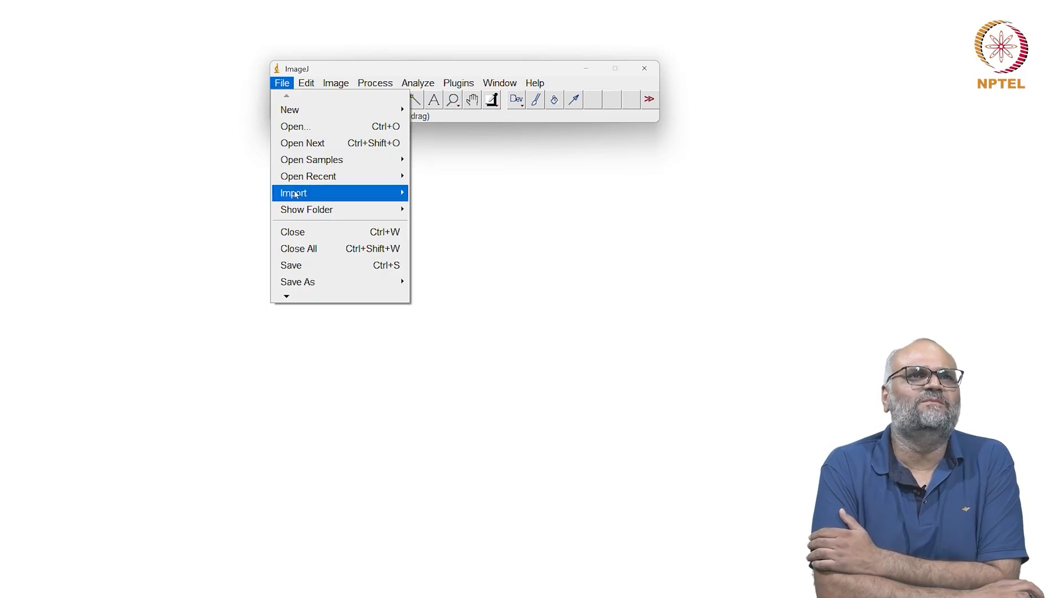
pyautogui.moveTo(388, 193)
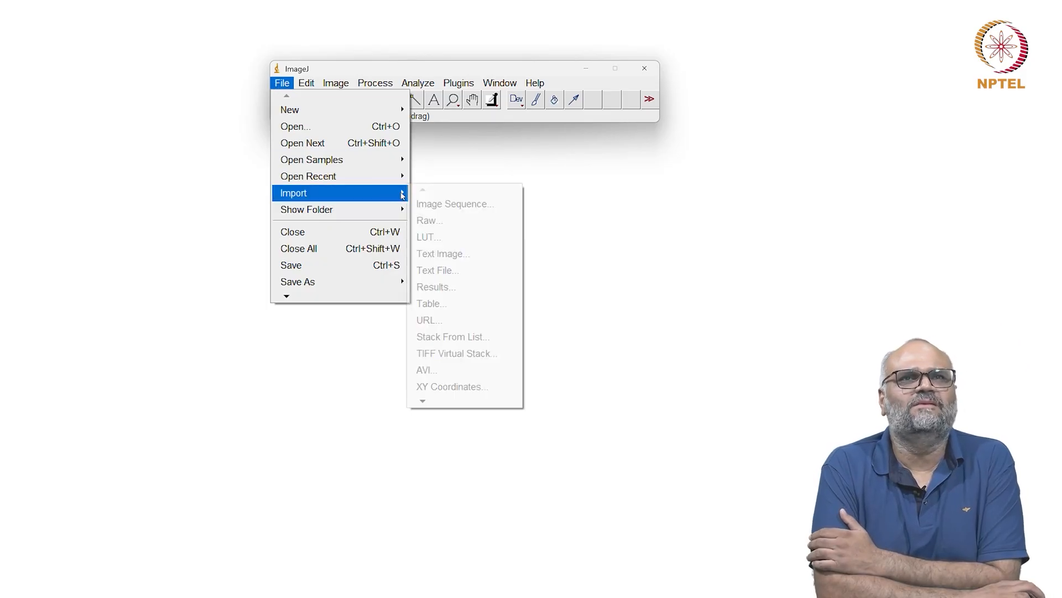
pyautogui.click(450, 205)
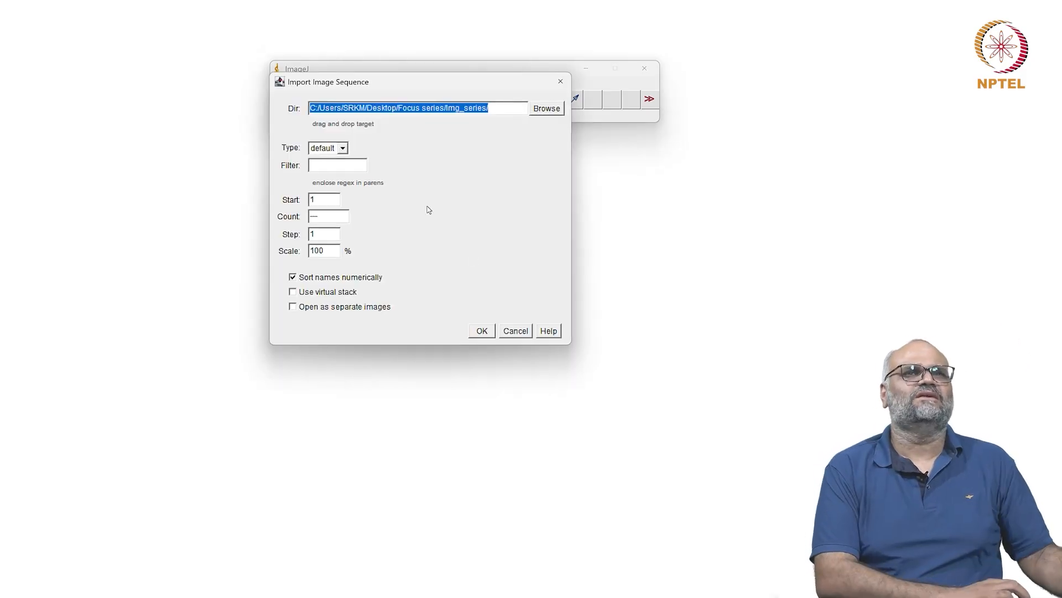
pyautogui.click(558, 109)
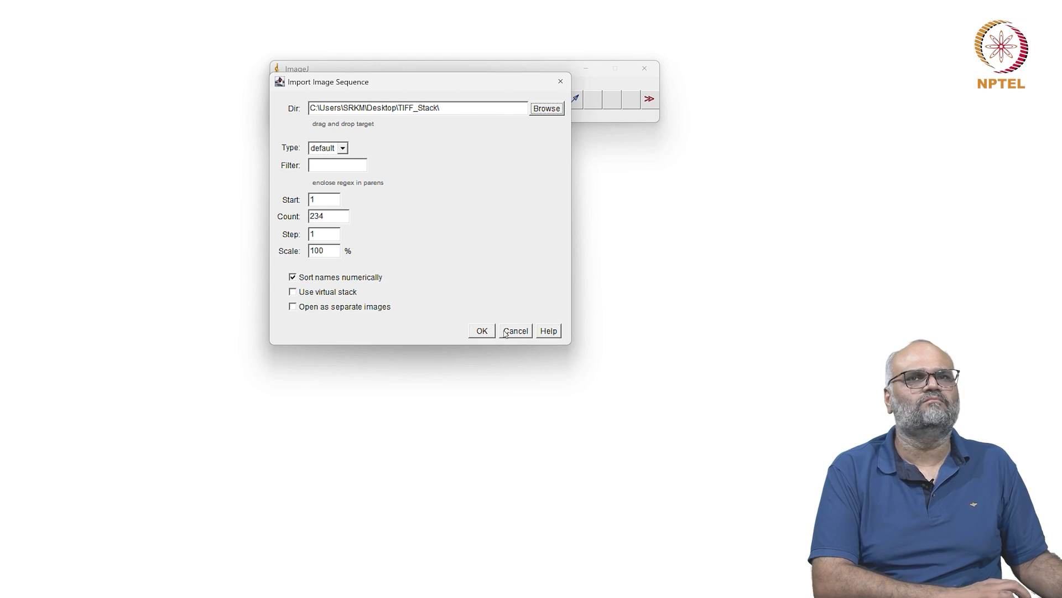
pyautogui.click(484, 331)
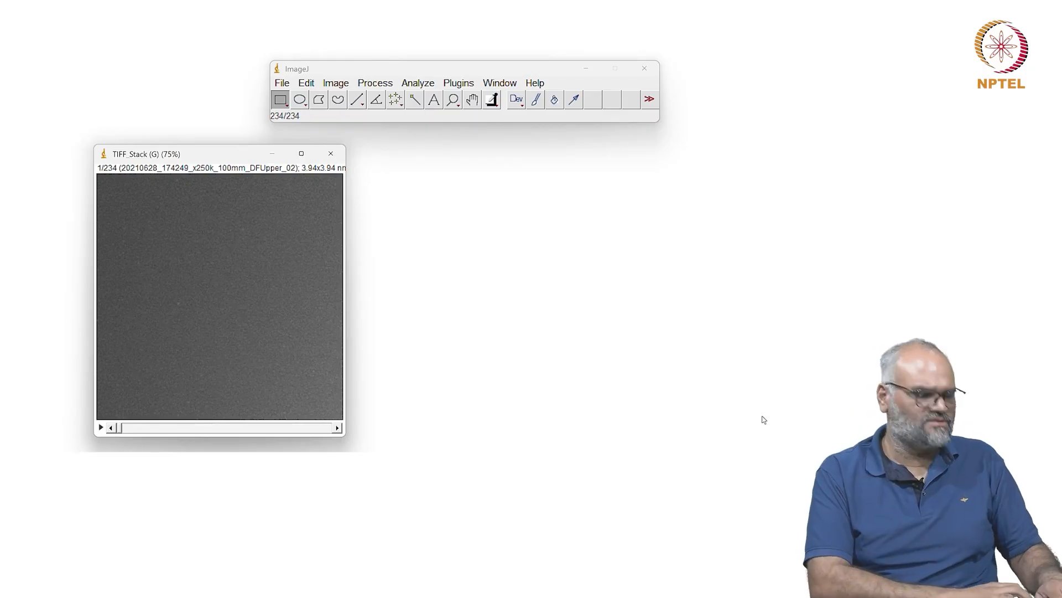
# Browse the imported stack from its first to its last slices to examine how the images change through the series.
pyautogui.scroll(-20, 191, 416)
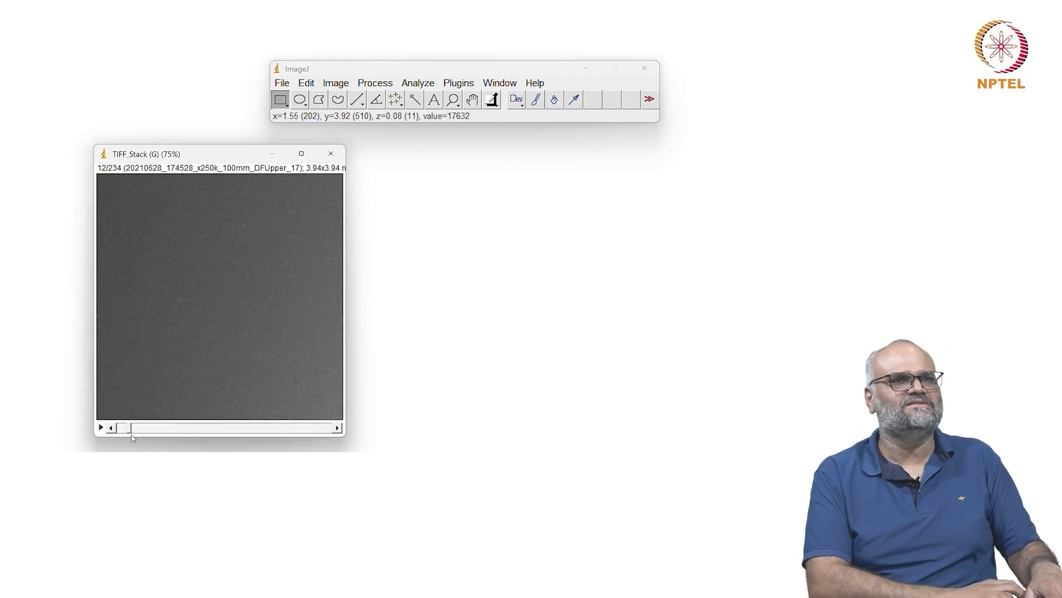
pyautogui.scroll(-20, 133, 438)
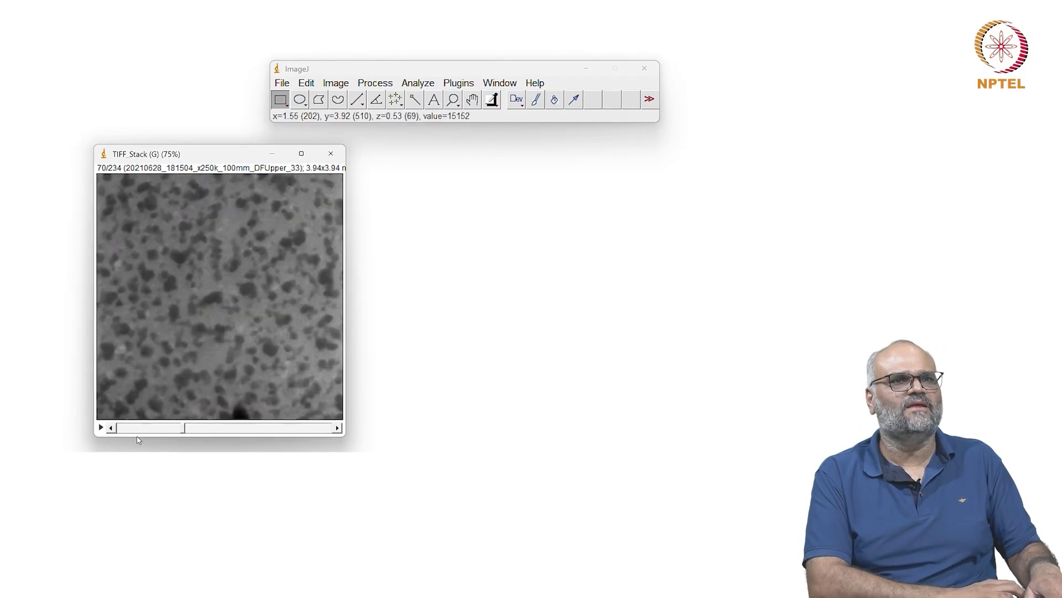
pyautogui.scroll(-20, 137, 437)
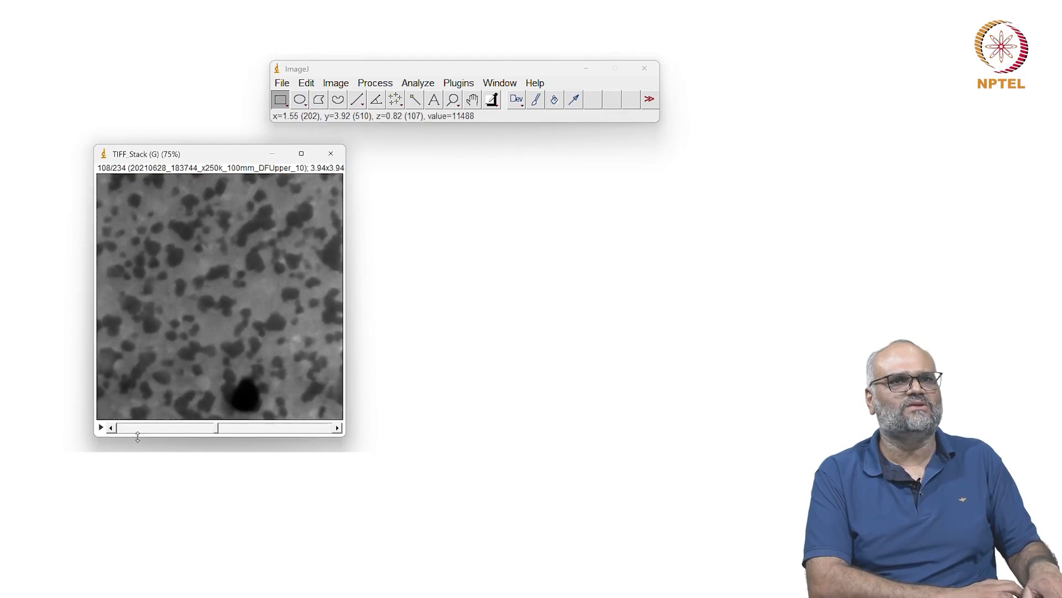
pyautogui.scroll(-20, 137, 437)
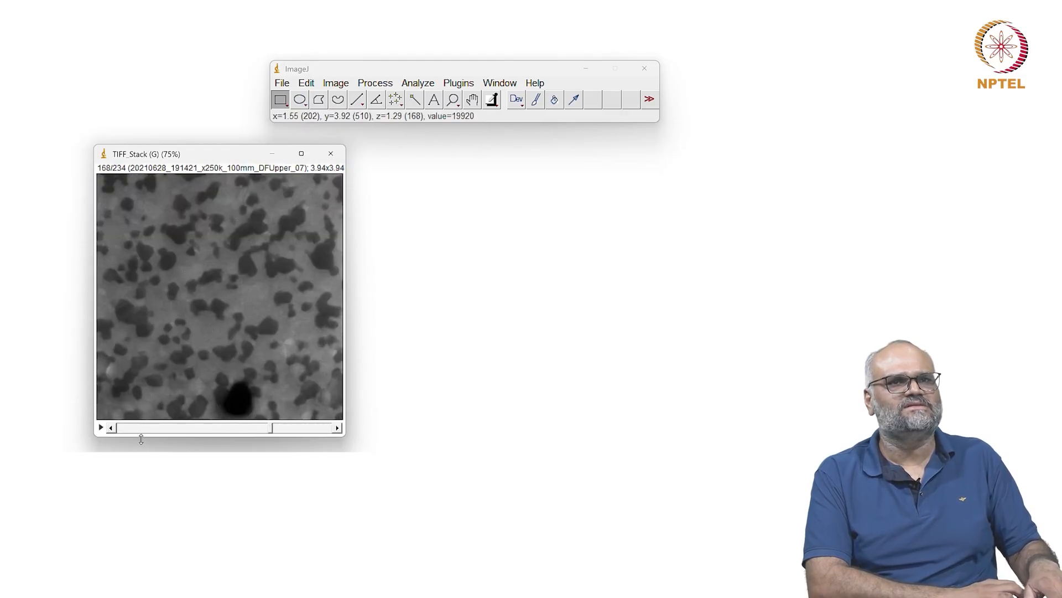
pyautogui.scroll(-20, 141, 440)
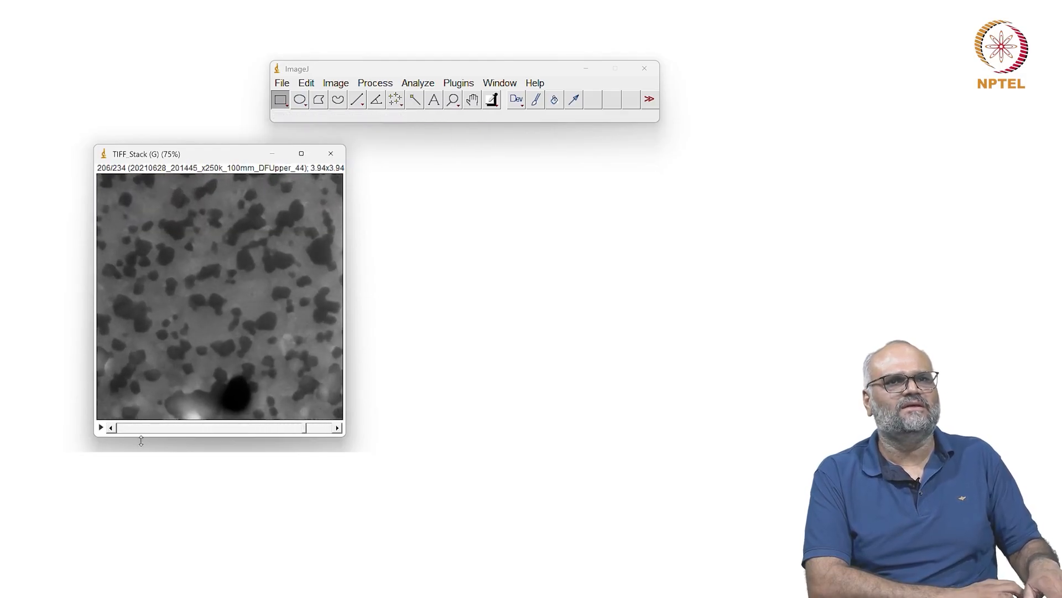
pyautogui.scroll(-13, 141, 440)
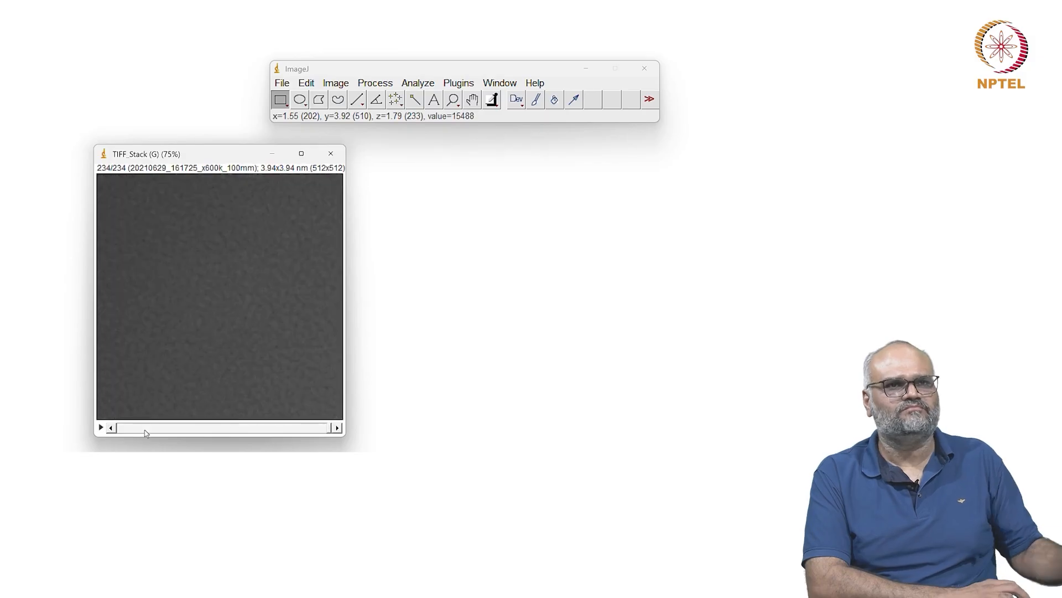
pyautogui.moveTo(329, 429); pyautogui.dragTo(125, 414)
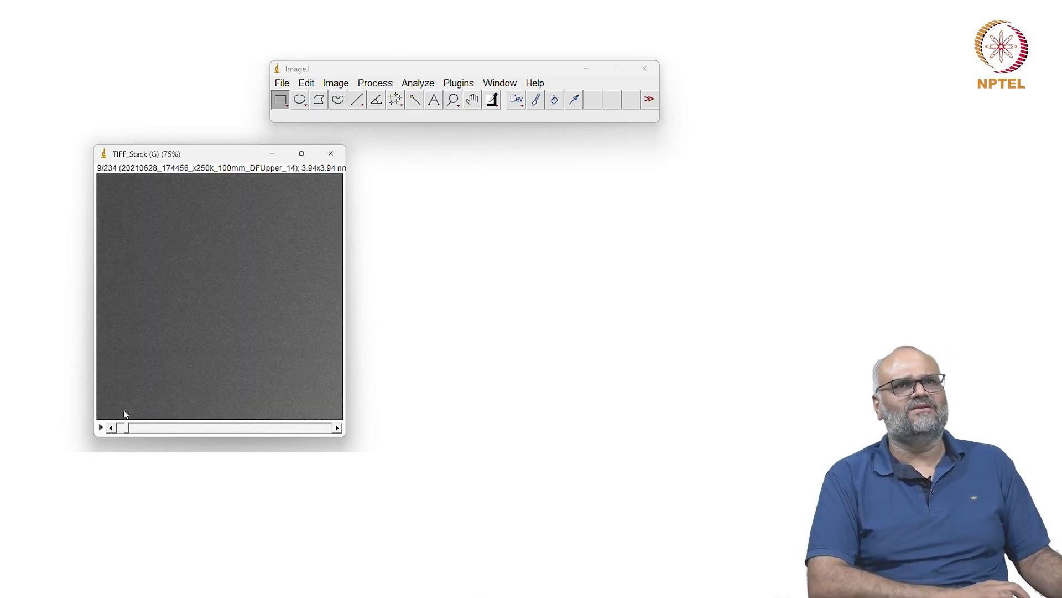
pyautogui.moveTo(125, 414); pyautogui.dragTo(323, 433)
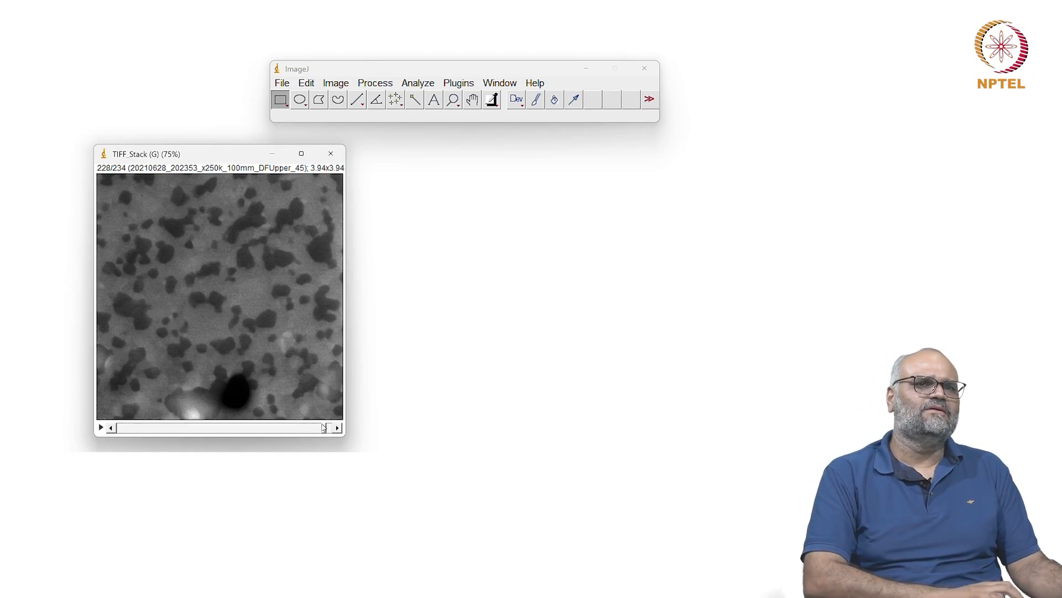
pyautogui.moveTo(326, 430)
pyautogui.mouseDown()
pyautogui.moveTo(260, 407)
pyautogui.moveTo(170, 397)
pyautogui.moveTo(327, 423)
pyautogui.mouseUp()
# Duplicate the stack with the slice range 220-240, move the copy aside, and close the original stack.
pyautogui.rightClick(244, 270)
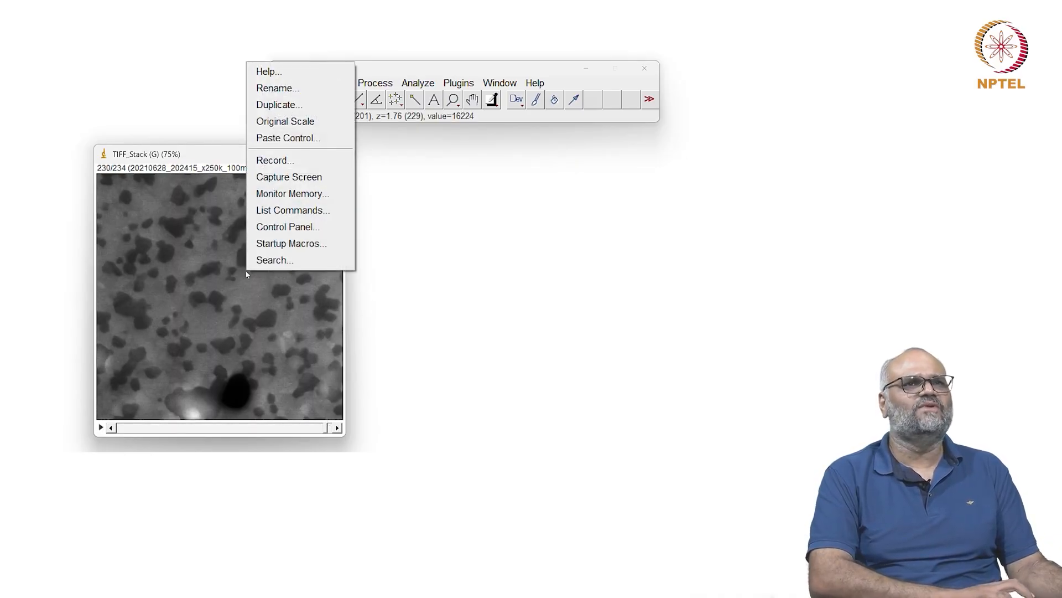
pyautogui.click(281, 104)
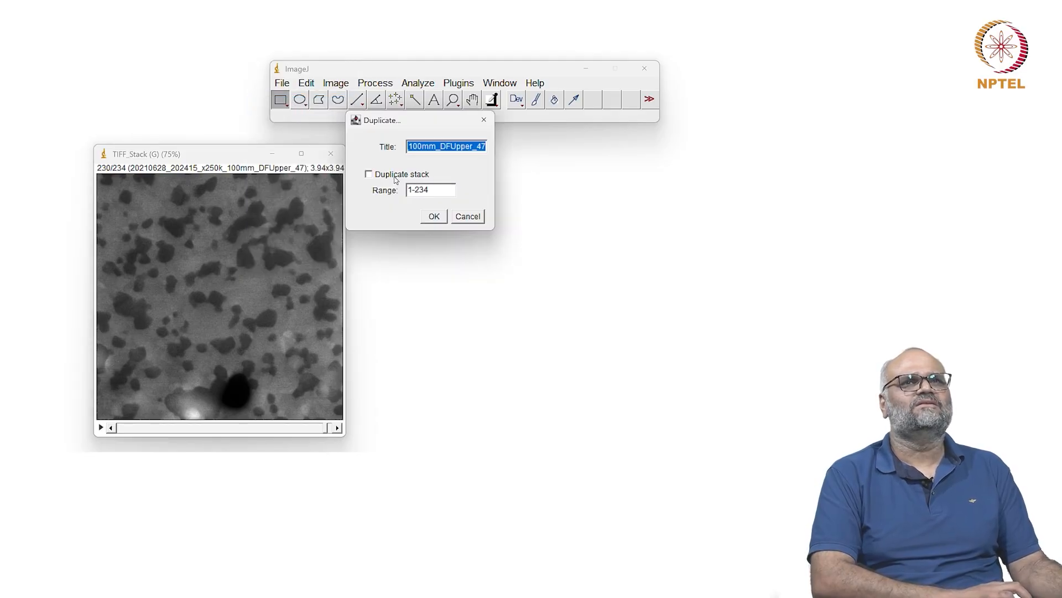
pyautogui.click(397, 175)
pyautogui.moveTo(434, 190); pyautogui.dragTo(391, 190)
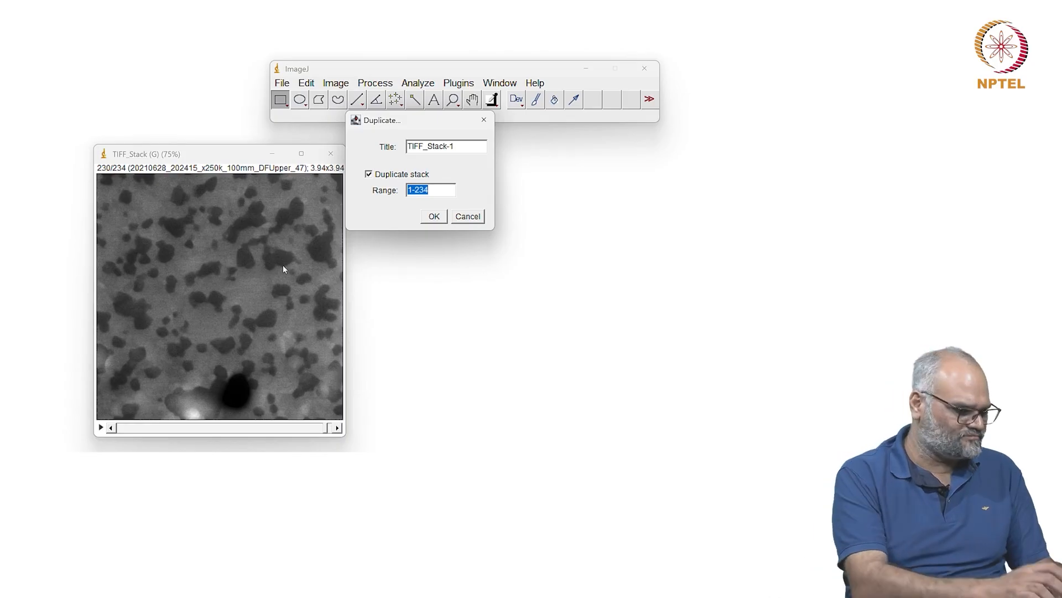
pyautogui.write('220')
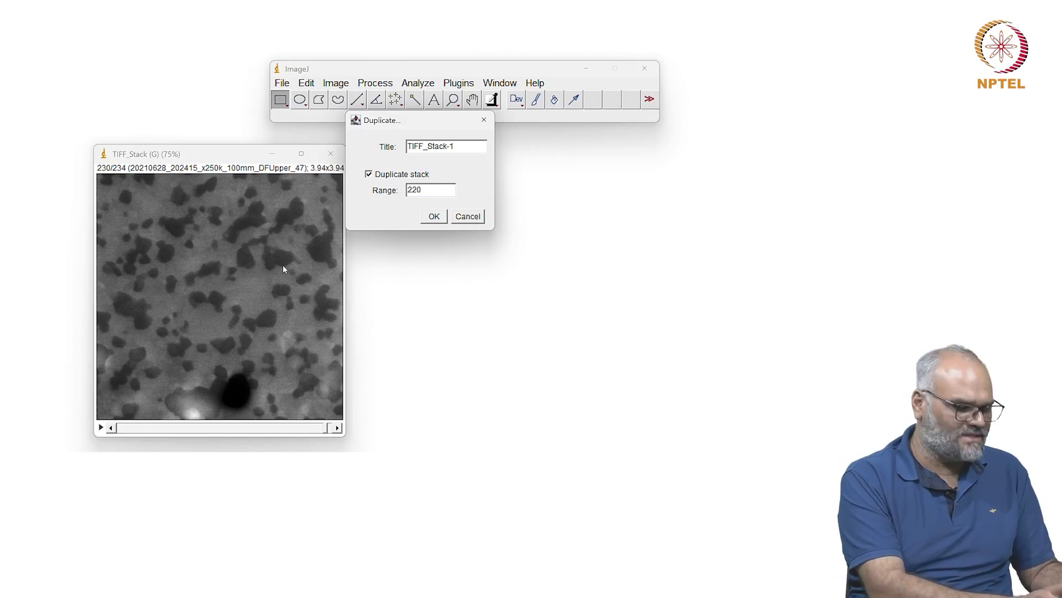
pyautogui.write('-234')
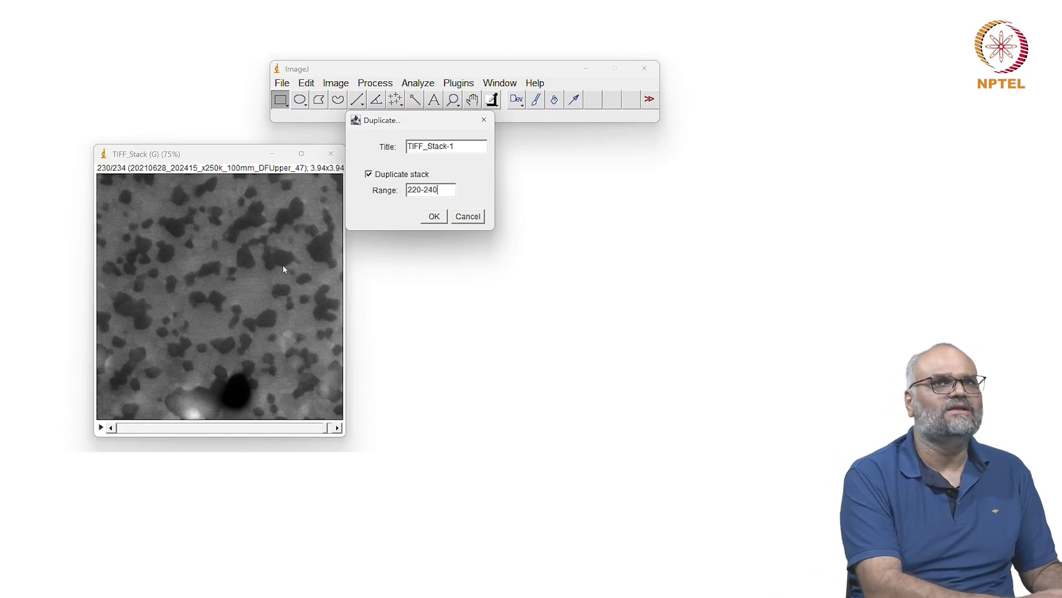
pyautogui.press('Return')
pyautogui.moveTo(233, 168)
pyautogui.mouseDown()
pyautogui.moveTo(370, 171)
pyautogui.moveTo(389, 166)
pyautogui.moveTo(388, 150)
pyautogui.mouseUp()
pyautogui.click(331, 153)
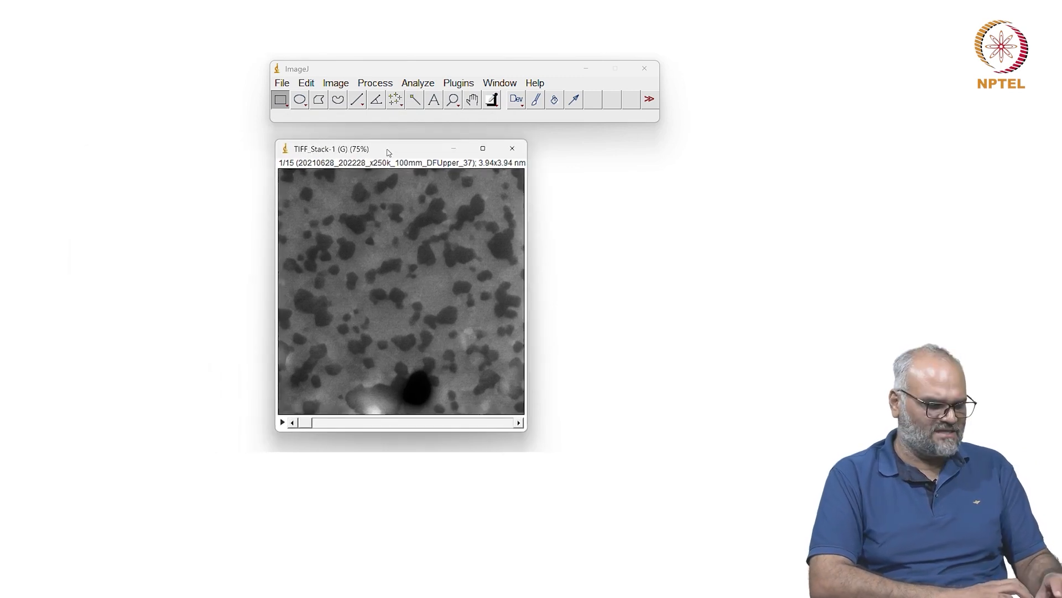
# Step through the duplicated substack slice by slice to its last image to check which frames it contains.
pyautogui.press('Right')
pyautogui.press('Right')
pyautogui.press('Right')
pyautogui.press('Right')
pyautogui.press('Right')
pyautogui.press('Right')
pyautogui.press('Right')
pyautogui.press('Right')
pyautogui.press('Right')
pyautogui.press('Right')
pyautogui.press('Right')
pyautogui.press('Right')
pyautogui.press('Right')
pyautogui.press('Right')
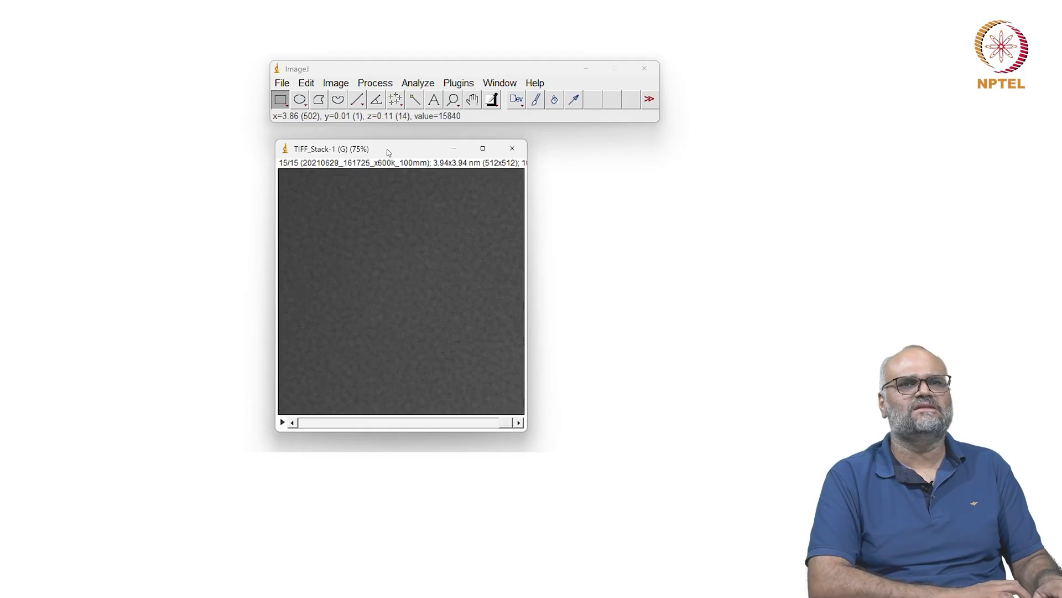
pyautogui.press('Left')
pyautogui.press('Right')
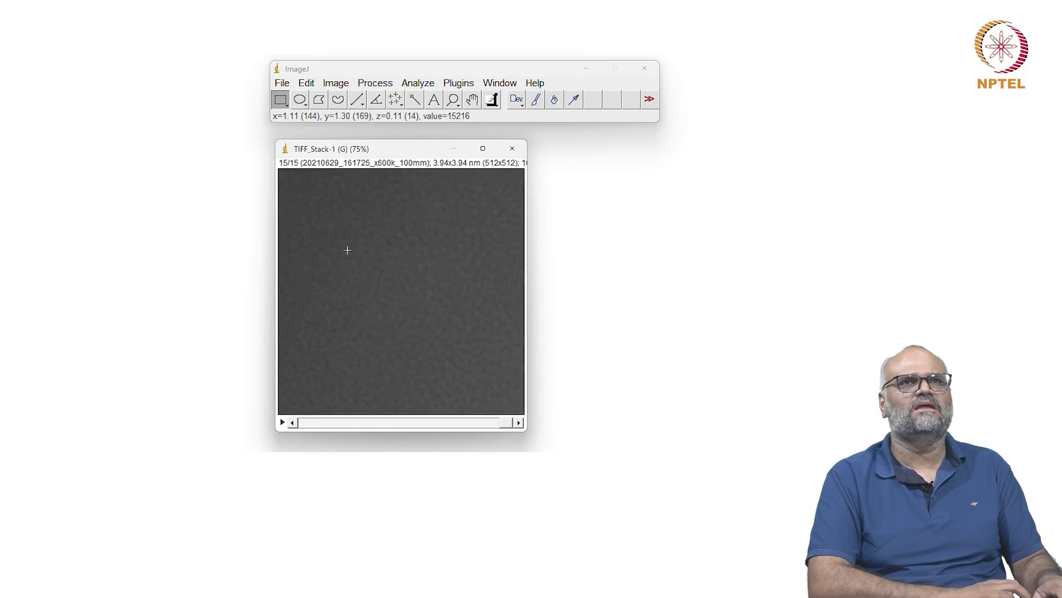
# Duplicate slices 1-14 of the substack as a new stack, close the source stack, and move the copy beneath the main window.
pyautogui.press('Left')
pyautogui.scroll(6, 442, 222)
pyautogui.scroll(7, 442, 222)
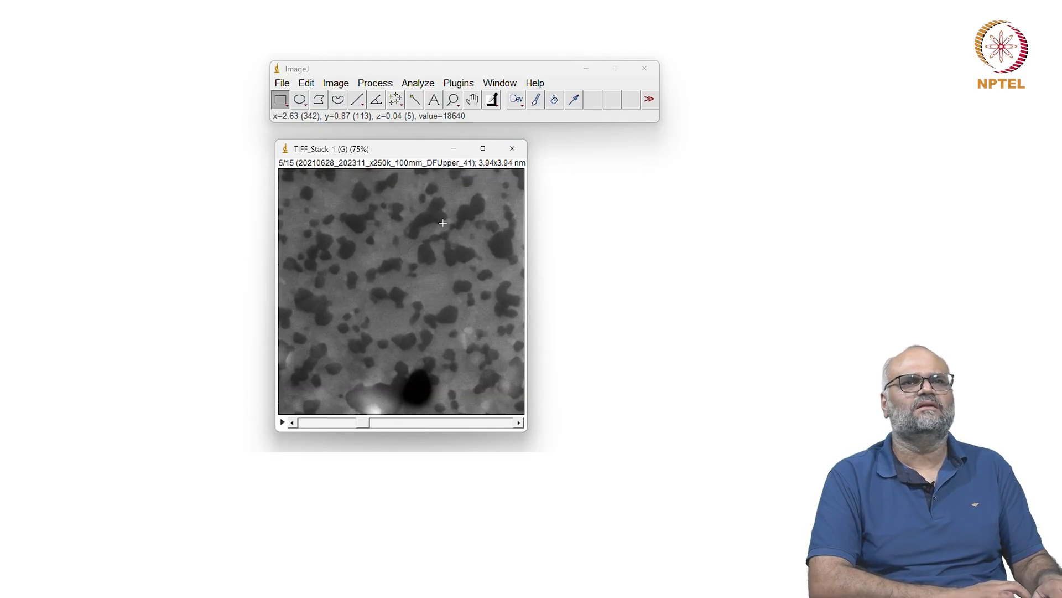
pyautogui.rightClick(412, 230)
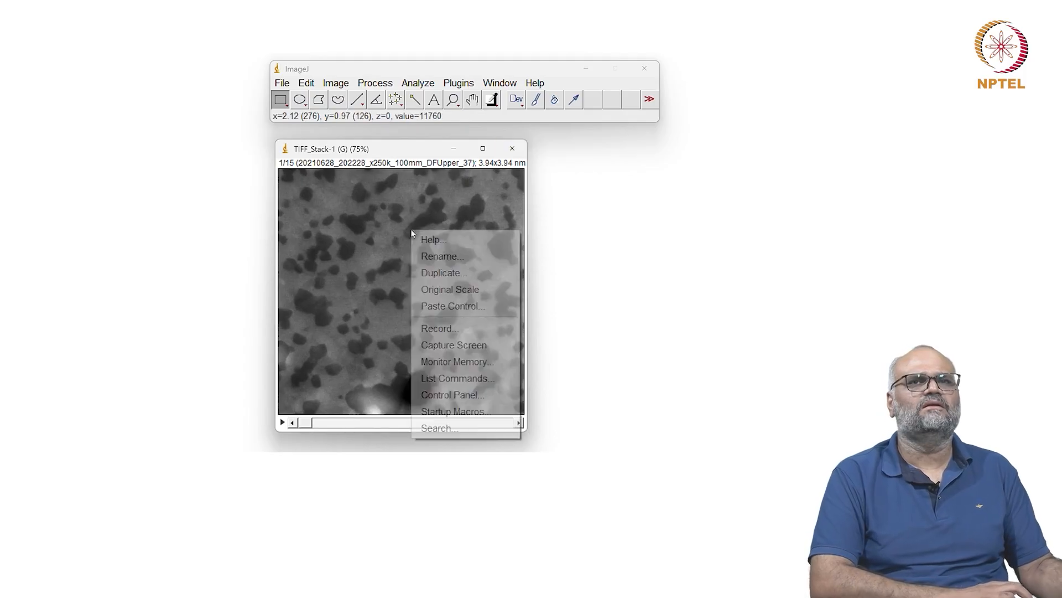
pyautogui.click(443, 273)
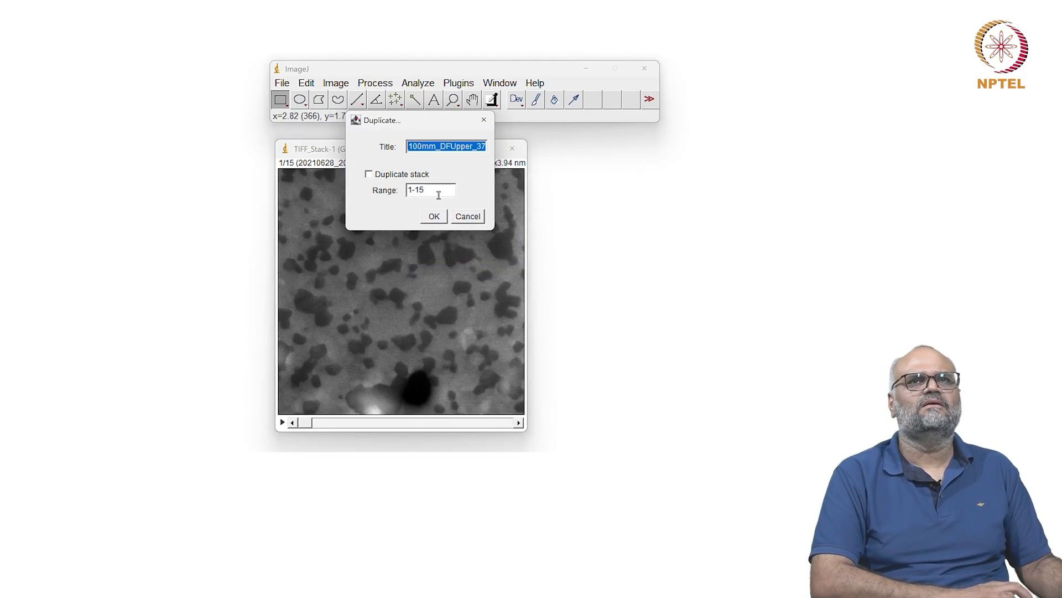
pyautogui.click(446, 190)
pyautogui.press('BackSpace')
pyautogui.write('4')
pyautogui.press('Return')
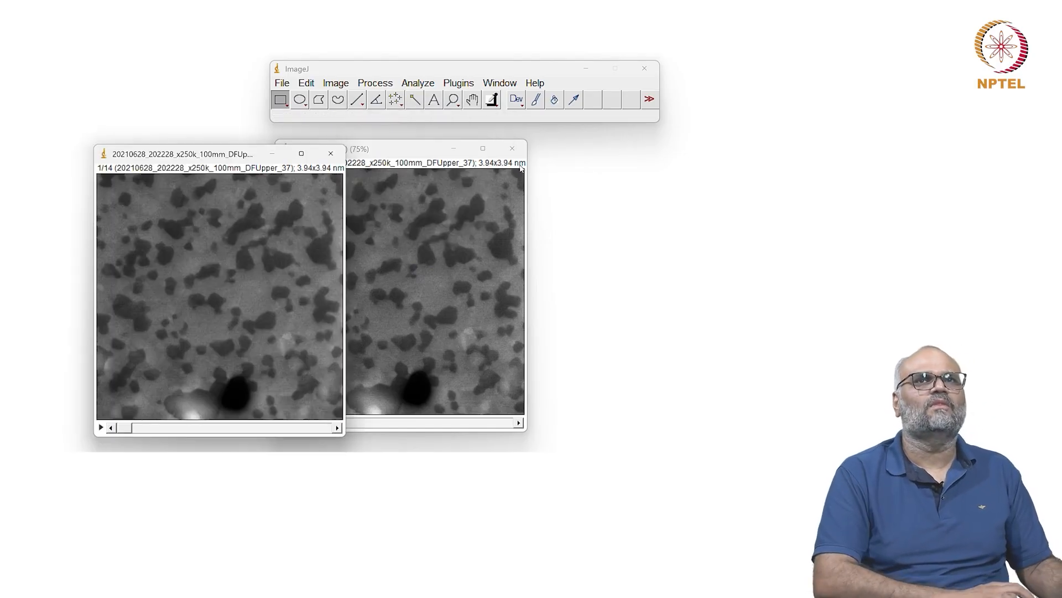
pyautogui.click(512, 148)
pyautogui.moveTo(233, 159); pyautogui.dragTo(462, 151)
# Browse the 14-slice copy from first to last slice and back to examine the image drift.
pyautogui.scroll(-13, 453, 171)
pyautogui.scroll(10, 456, 177)
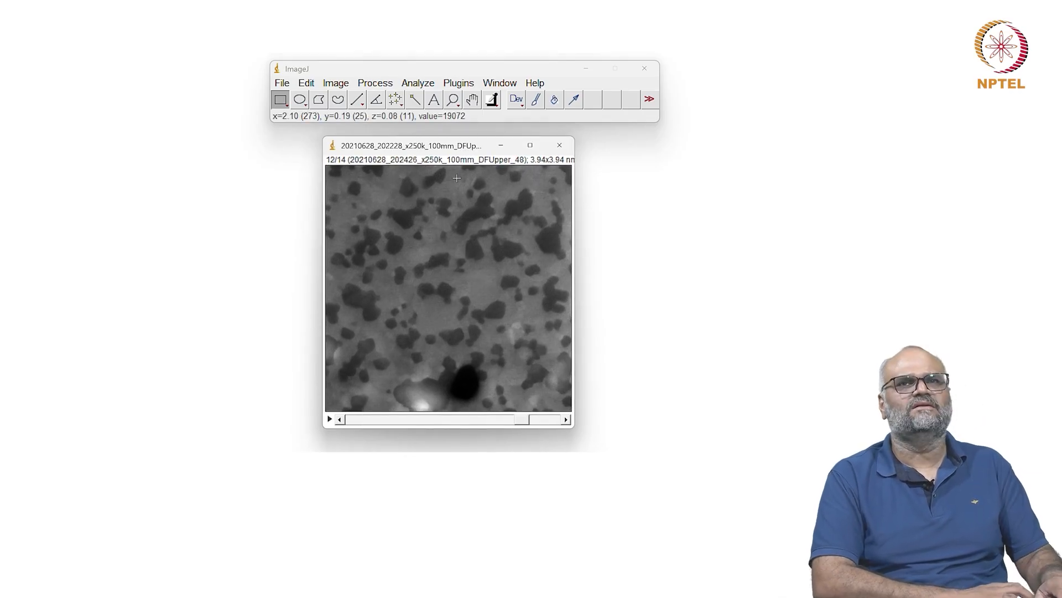
pyautogui.scroll(3, 457, 178)
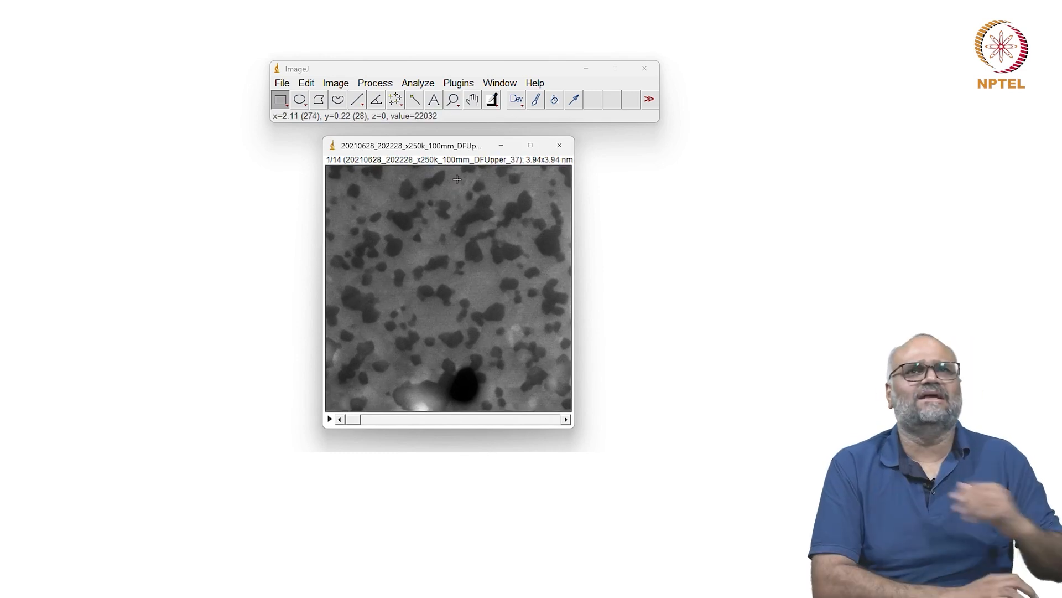
# Align the 14-slice stack with StackReg using the Translation transformation.
pyautogui.moveTo(463, 149)
pyautogui.mouseDown()
pyautogui.moveTo(461, 128)
pyautogui.moveTo(458, 138)
pyautogui.mouseUp()
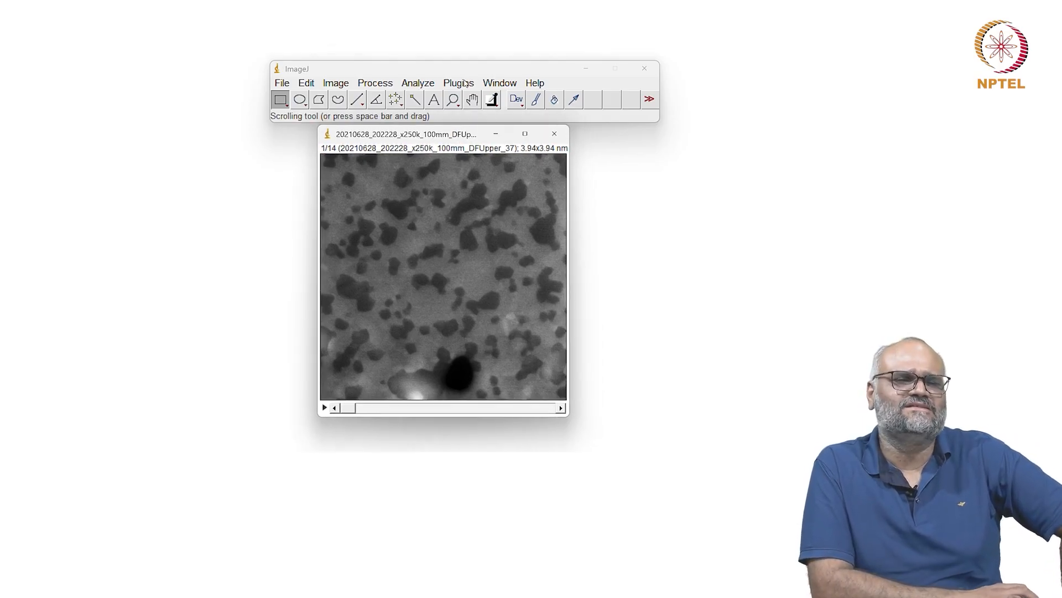
pyautogui.click(465, 83)
pyautogui.moveTo(474, 288)
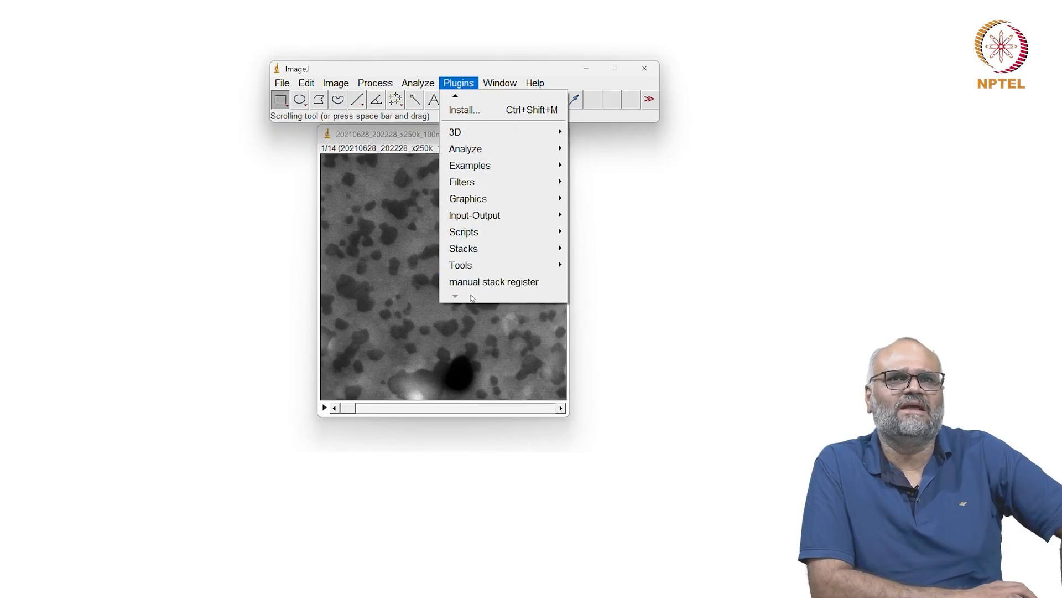
pyautogui.moveTo(458, 97)
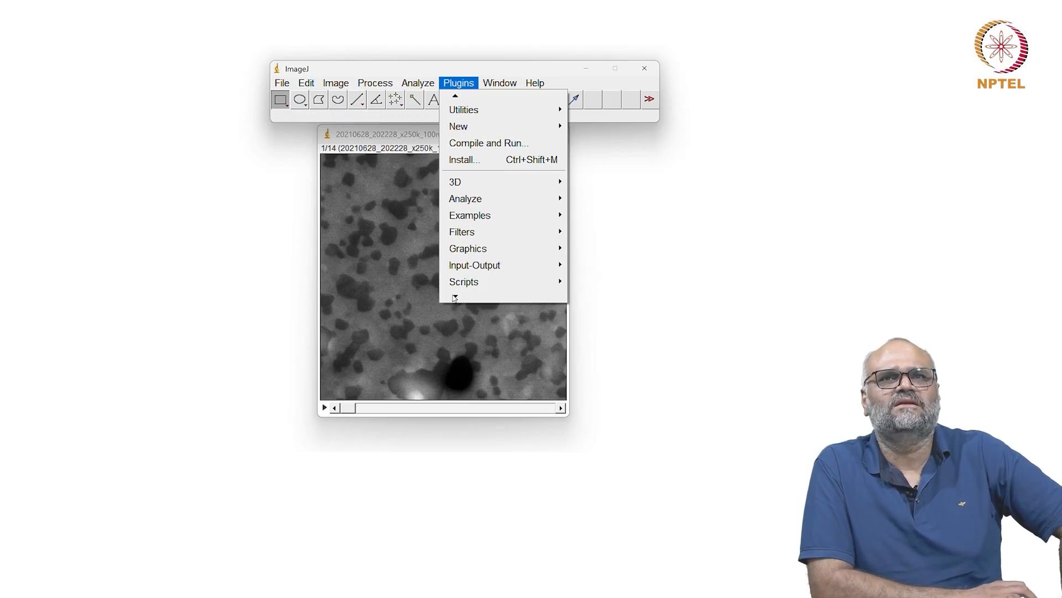
pyautogui.moveTo(489, 267)
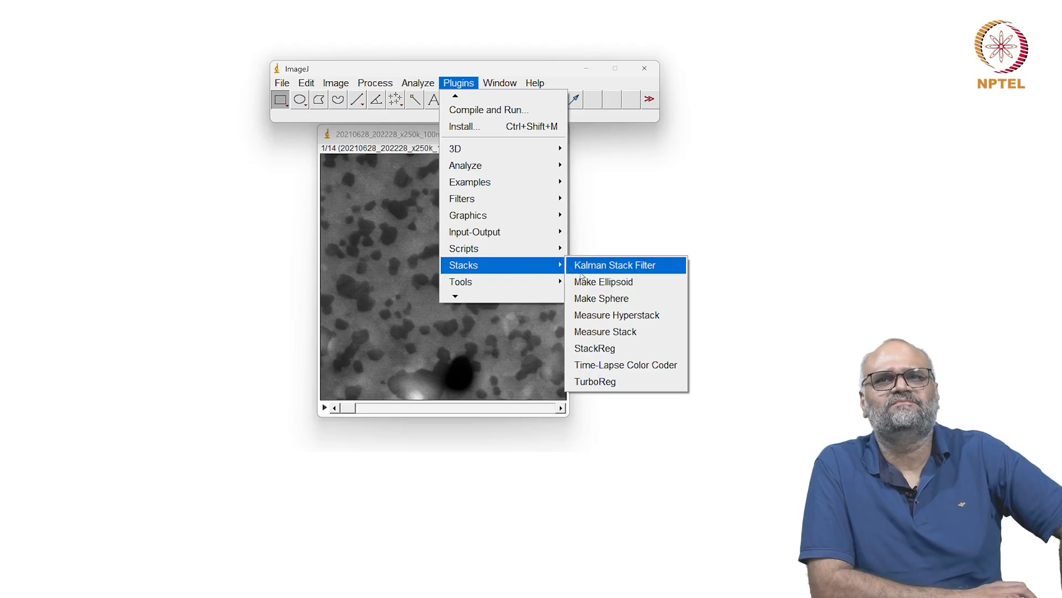
pyautogui.click(599, 355)
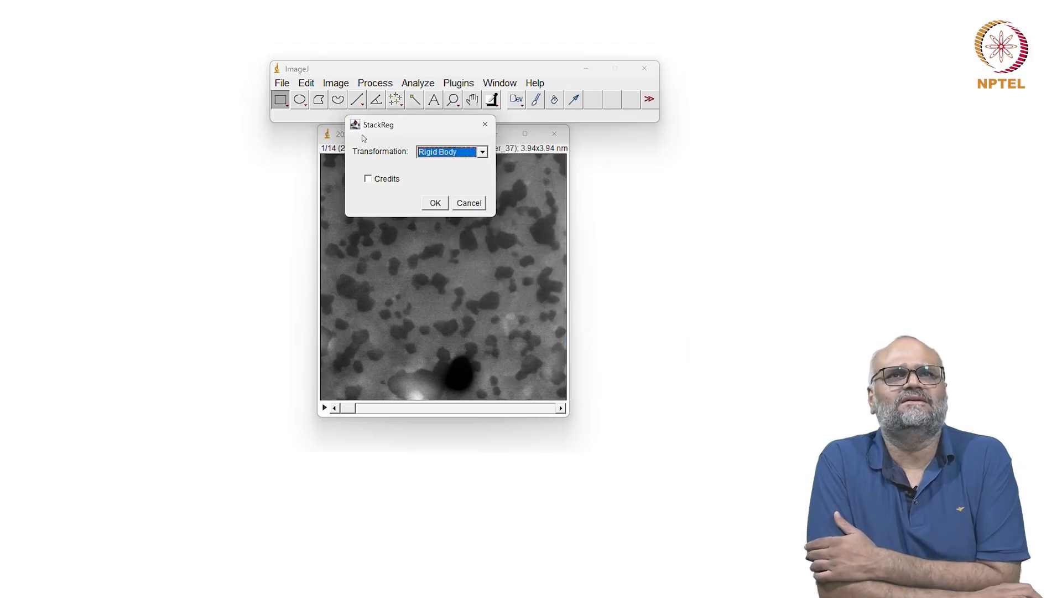
pyautogui.click(467, 150)
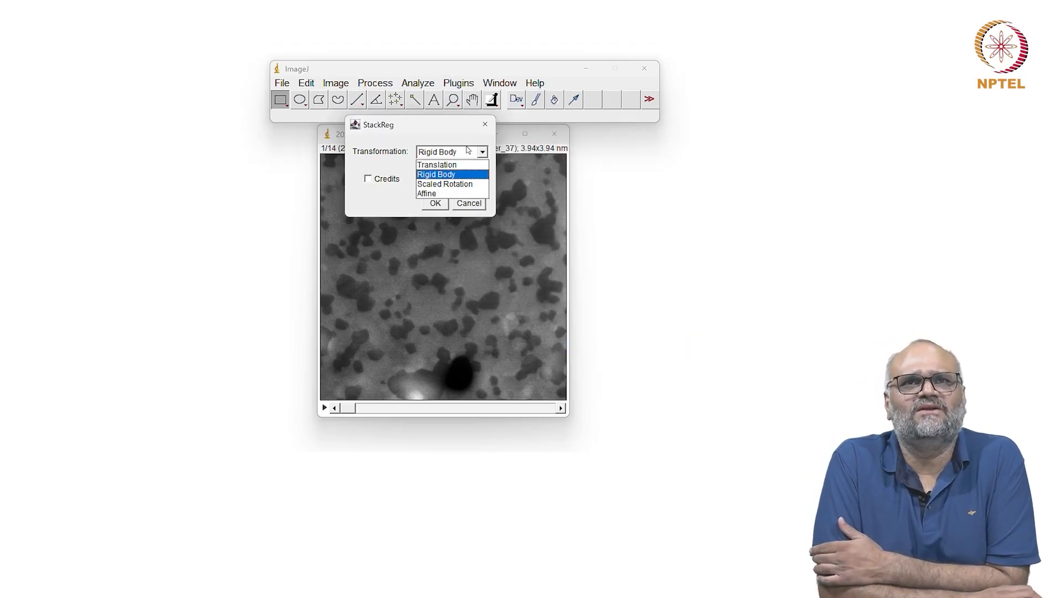
pyautogui.click(468, 165)
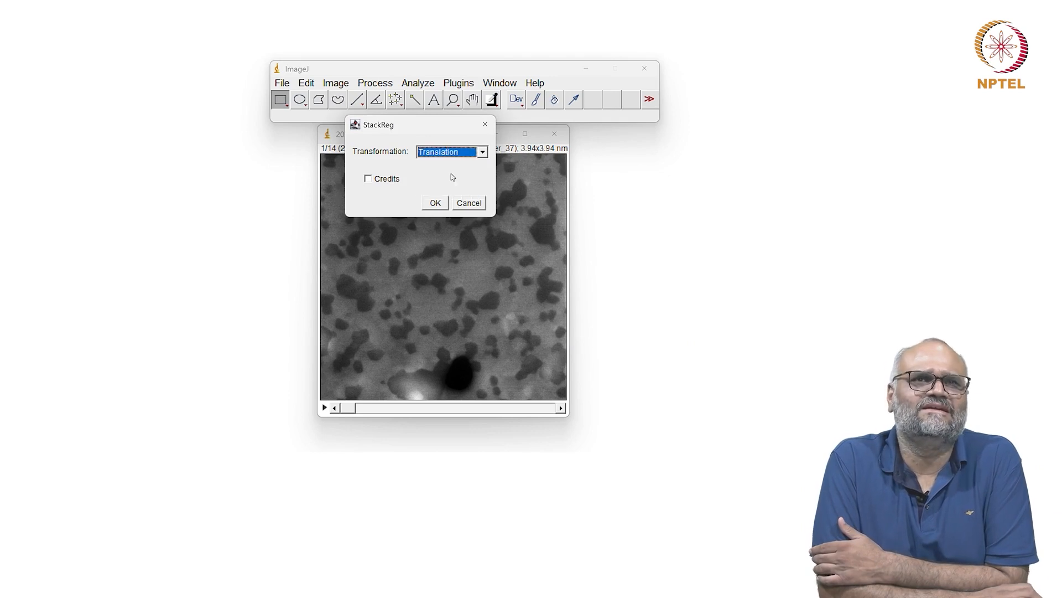
pyautogui.click(435, 204)
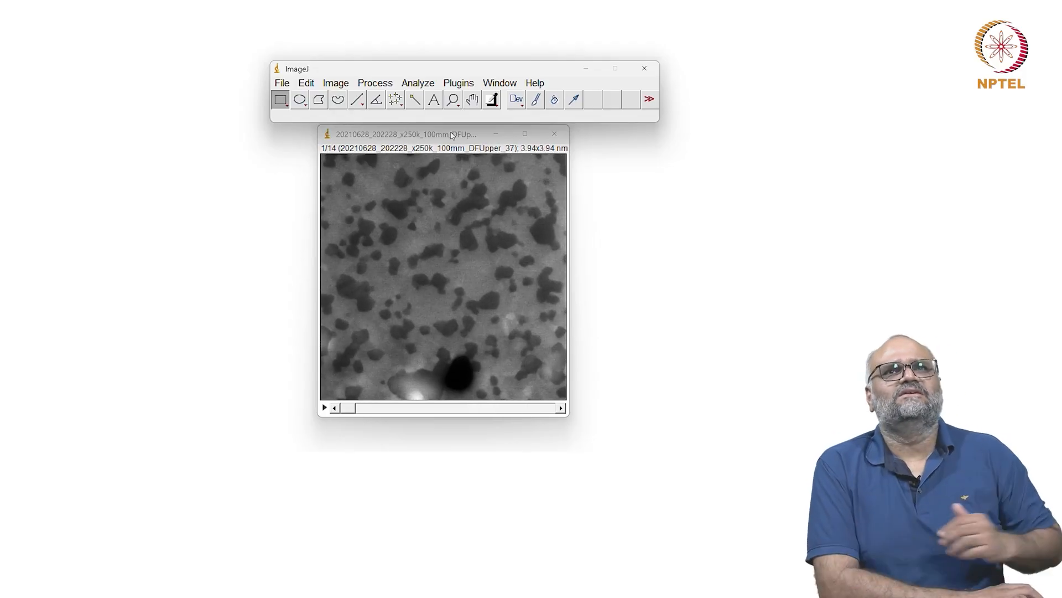
# Step repeatedly through the registered stack to examine how well the slices are aligned and how their borders shift.
pyautogui.click(428, 135)
pyautogui.moveTo(428, 135); pyautogui.dragTo(418, 135)
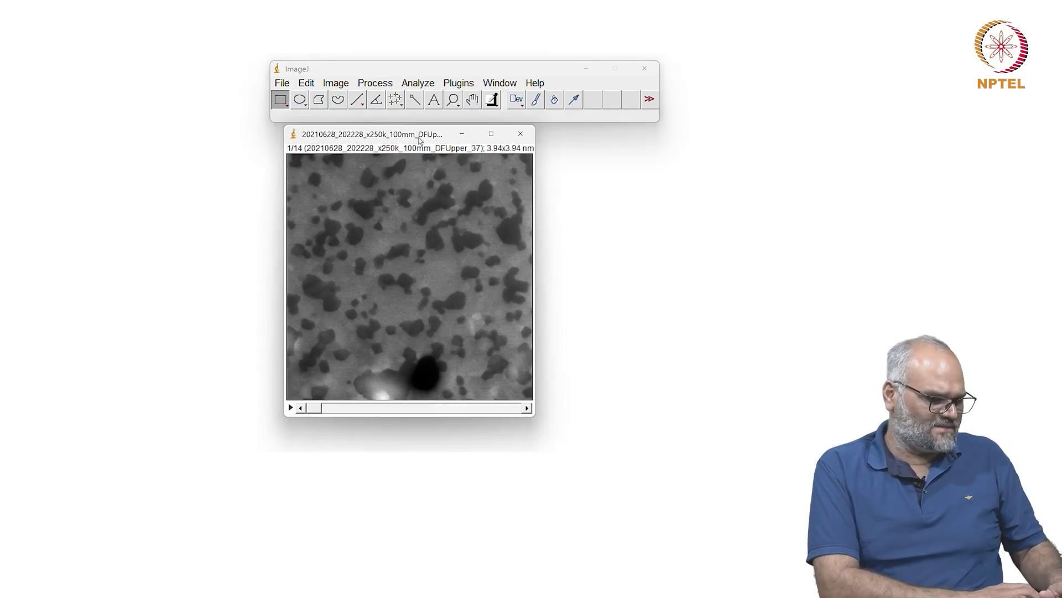
pyautogui.press('Right')
pyautogui.press('Right')
pyautogui.press('Right')
pyautogui.press('Right')
pyautogui.press('Right')
pyautogui.press('Right')
pyautogui.press('Right')
pyautogui.press('Right')
pyautogui.press('Right')
pyautogui.press('Right')
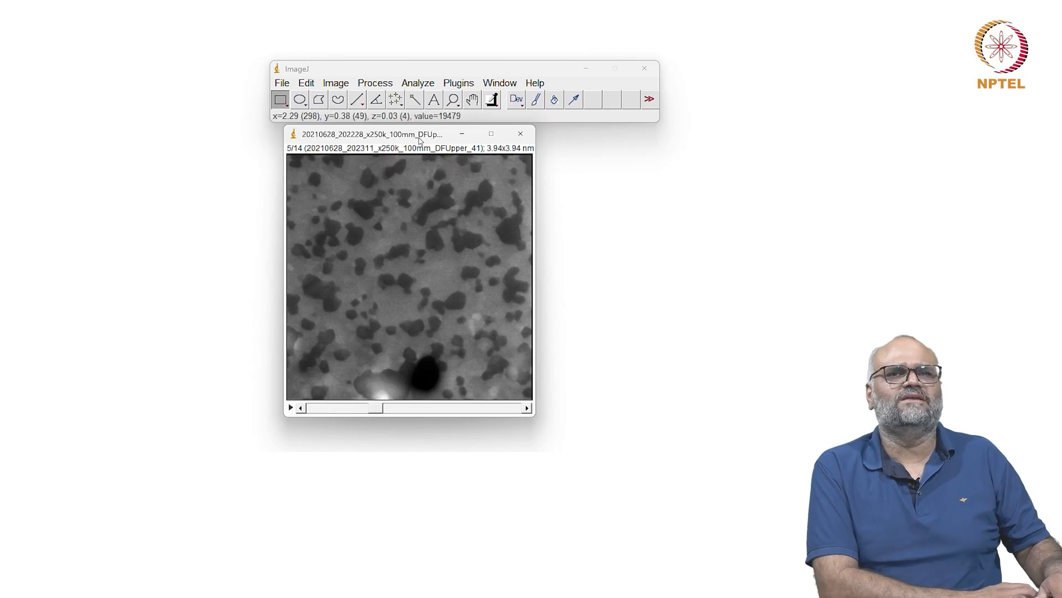
pyautogui.press('Right')
pyautogui.press('Right')
pyautogui.press('Right')
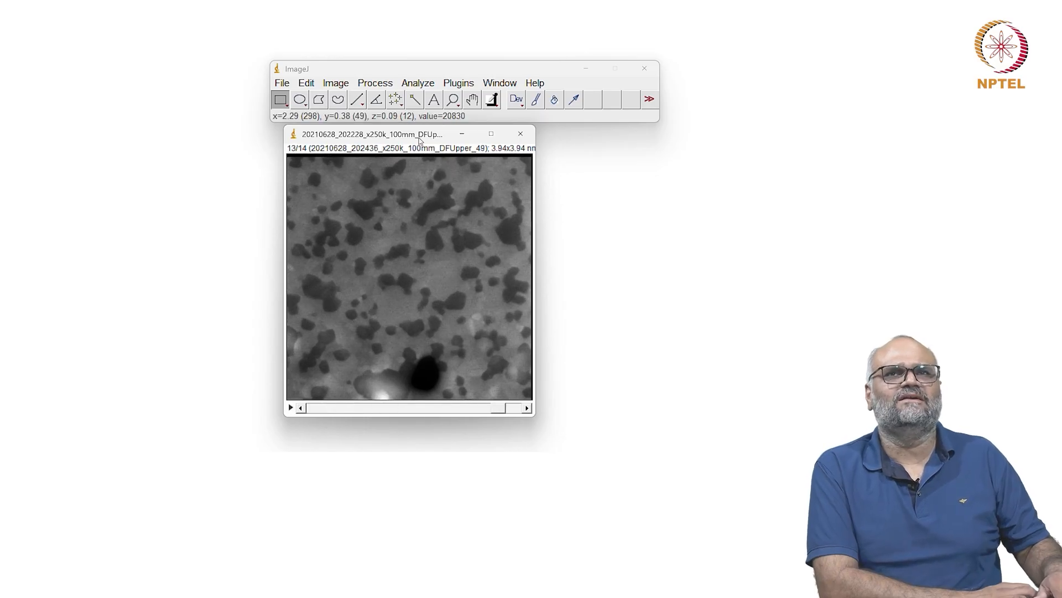
pyautogui.press('Right')
pyautogui.press('Right')
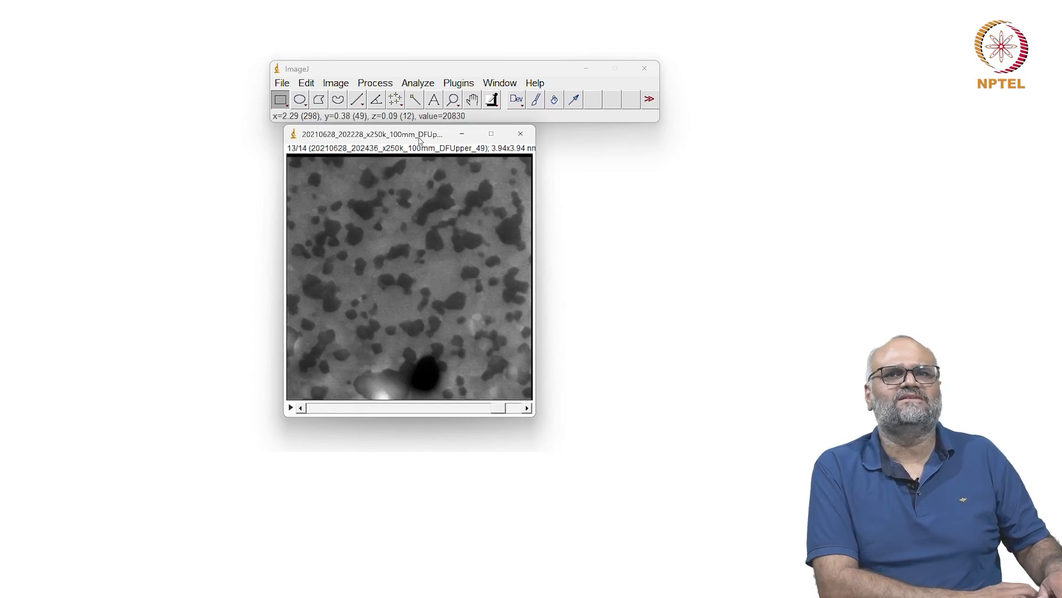
pyautogui.press('Right')
pyautogui.press('Right')
pyautogui.press('Right')
pyautogui.press('Right')
pyautogui.press('Right')
pyautogui.press('Right')
pyautogui.press('Right')
pyautogui.press('Right')
pyautogui.press('Right')
pyautogui.press('Right')
pyautogui.press('Right')
pyautogui.press('Right')
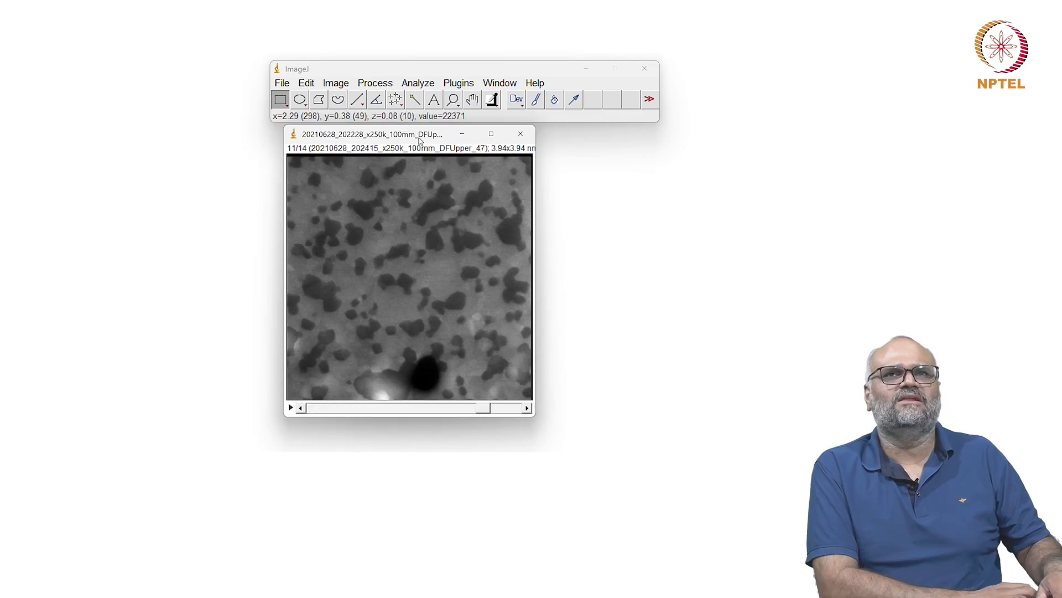
pyautogui.press('Right')
pyautogui.press('Right')
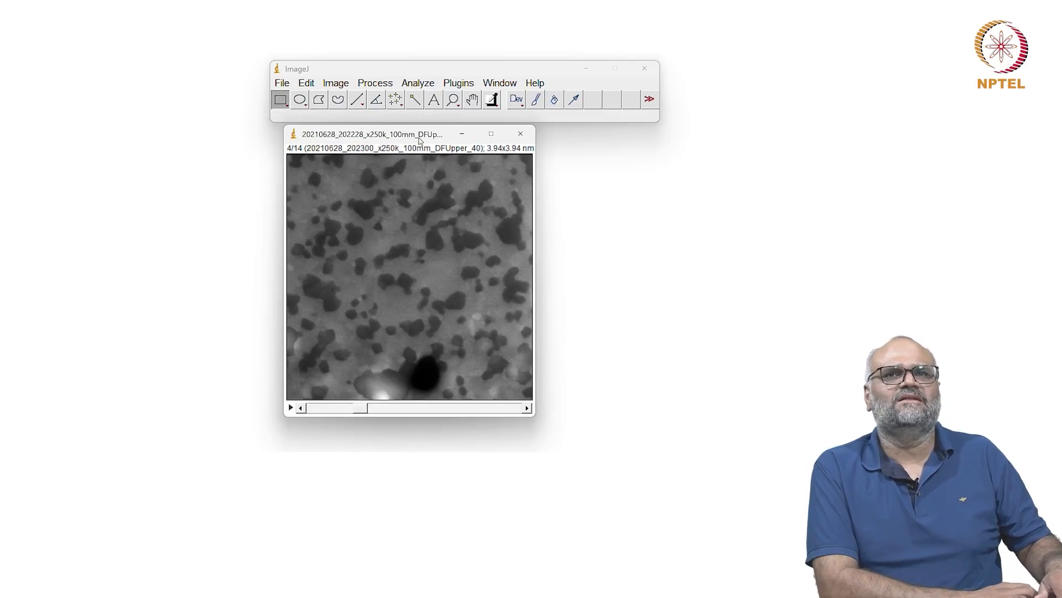
pyautogui.press('Right')
pyautogui.press('Right')
pyautogui.press('Right')
pyautogui.press('Right')
pyautogui.press('Right')
pyautogui.press('Right')
pyautogui.press('Right')
pyautogui.press('Right')
pyautogui.press('Right')
pyautogui.press('Right')
pyautogui.press('Right')
pyautogui.press('Right')
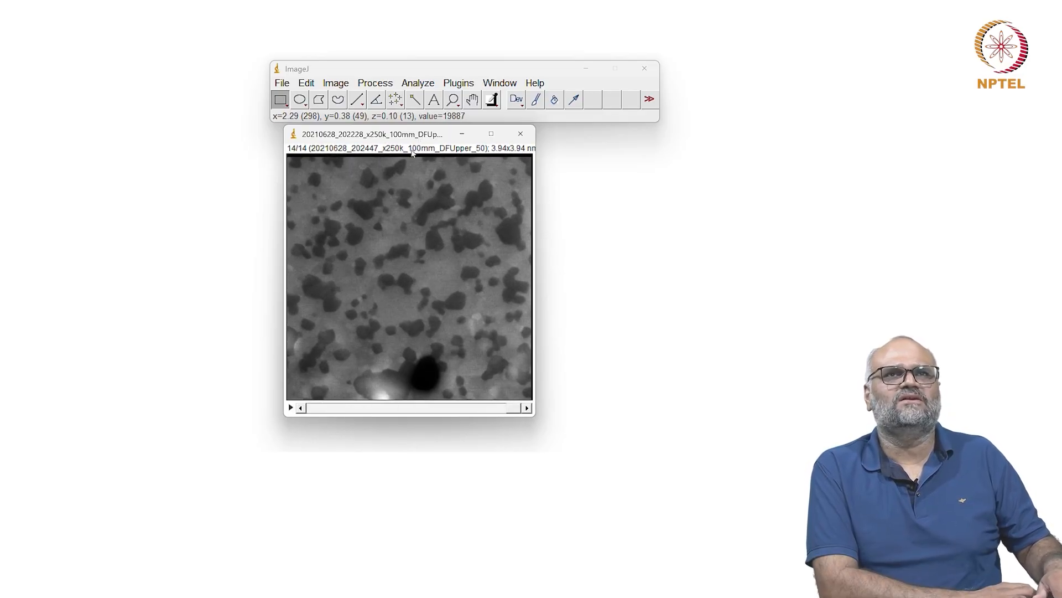
pyautogui.press('Left')
pyautogui.press('Left')
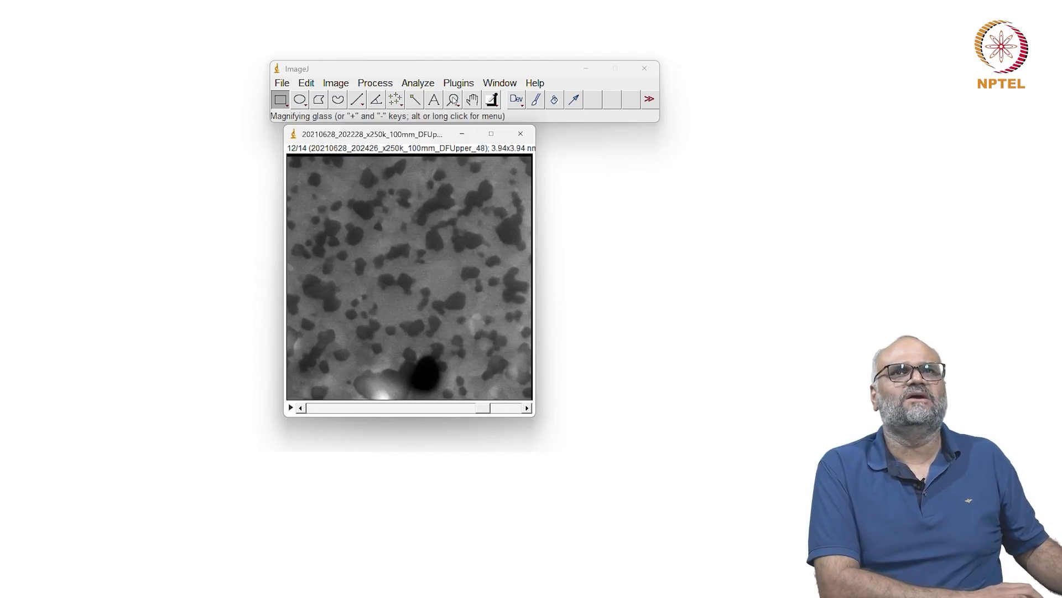
pyautogui.press('Left')
pyautogui.press('Left')
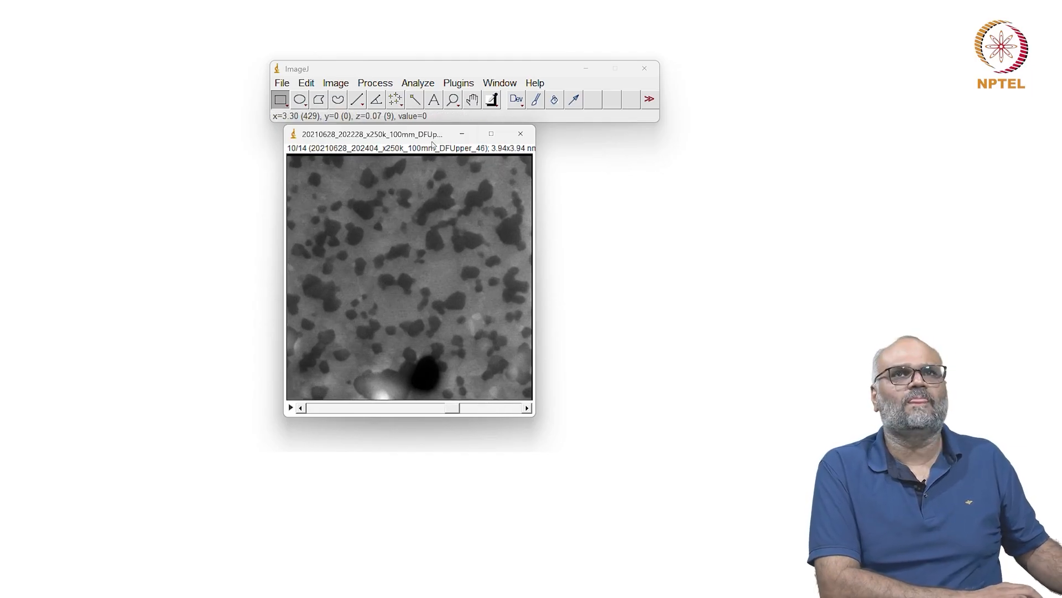
# Magnify the upper edge of the registered stack and browse to the last slice to inspect the shifted border.
pyautogui.click(453, 102)
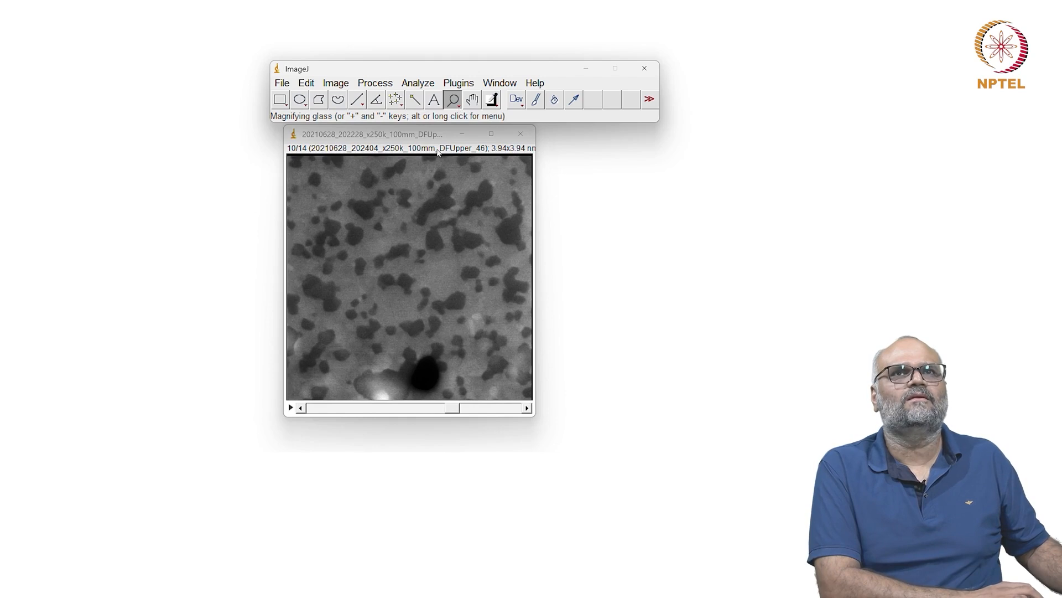
pyautogui.click(441, 161)
pyautogui.click(441, 162)
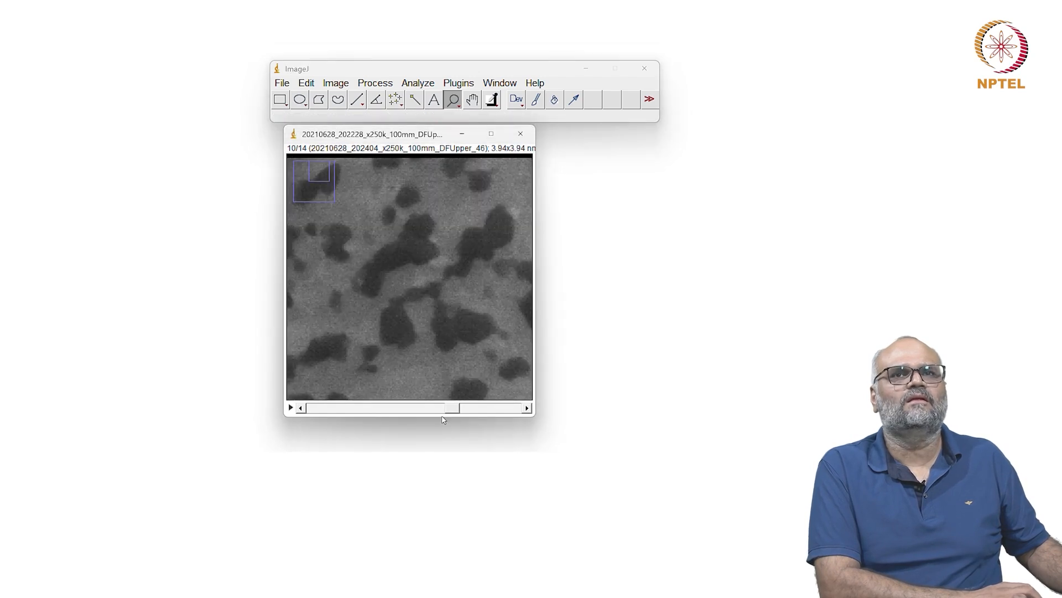
pyautogui.moveTo(452, 411); pyautogui.dragTo(520, 408)
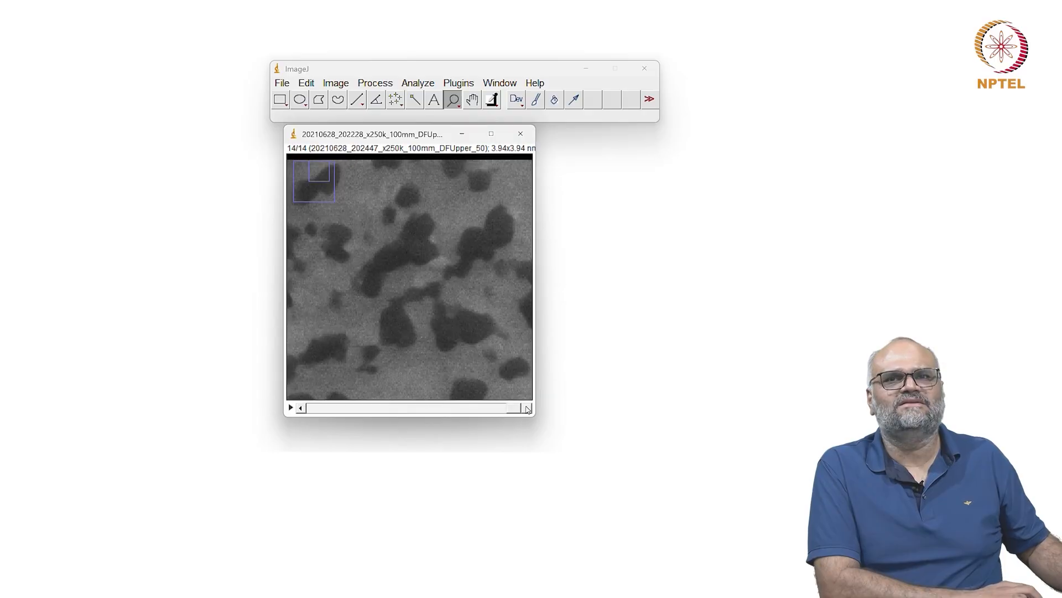
# Enlarge the stack window, fit the whole slice in it, and move it clear of the main window.
pyautogui.click(491, 134)
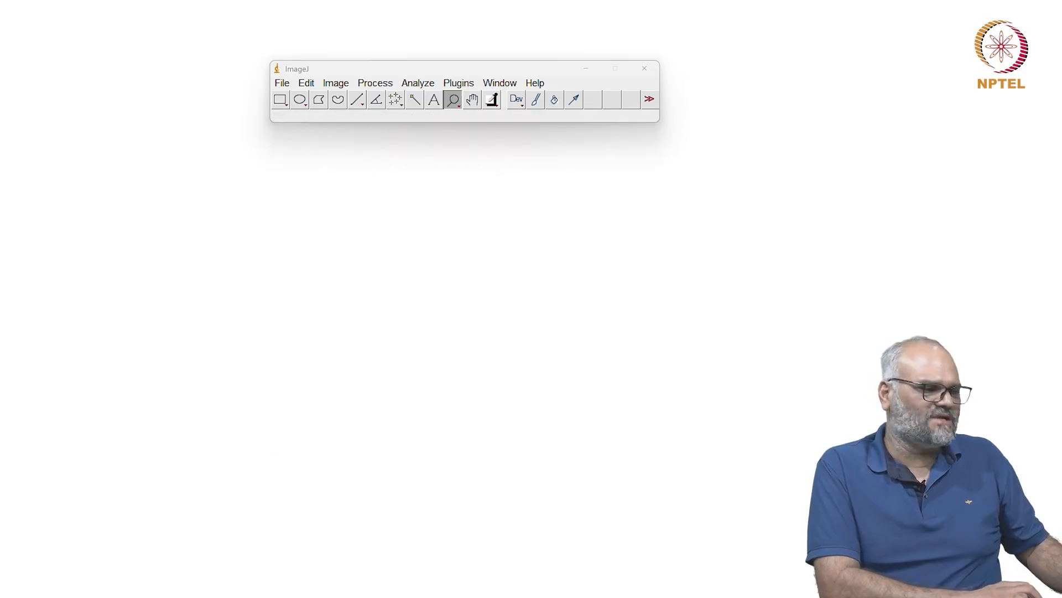
pyautogui.moveTo(11, 66); pyautogui.dragTo(417, 51)
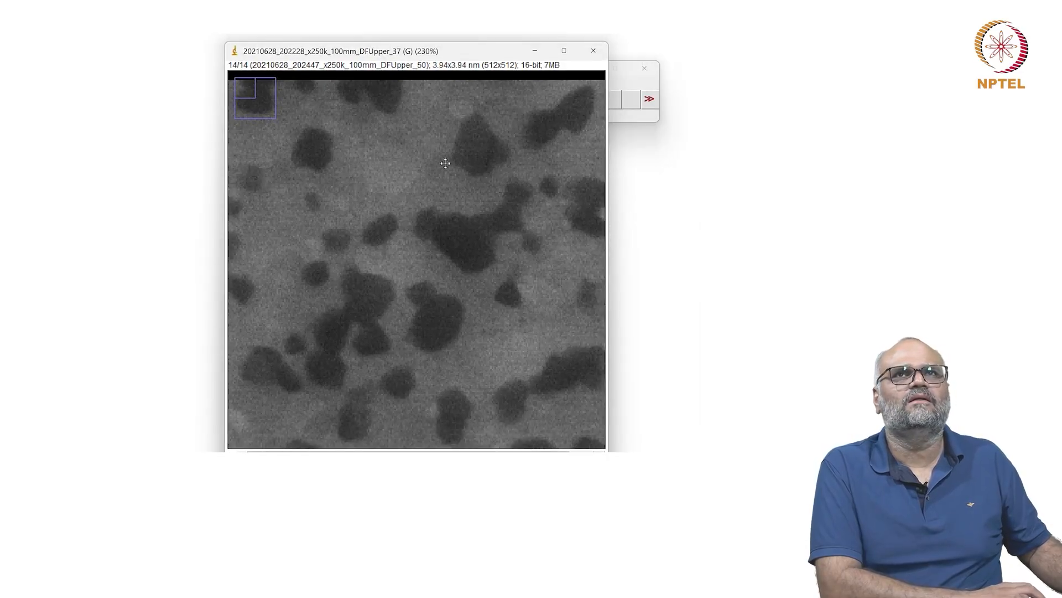
pyautogui.scroll(-2, 443, 166)
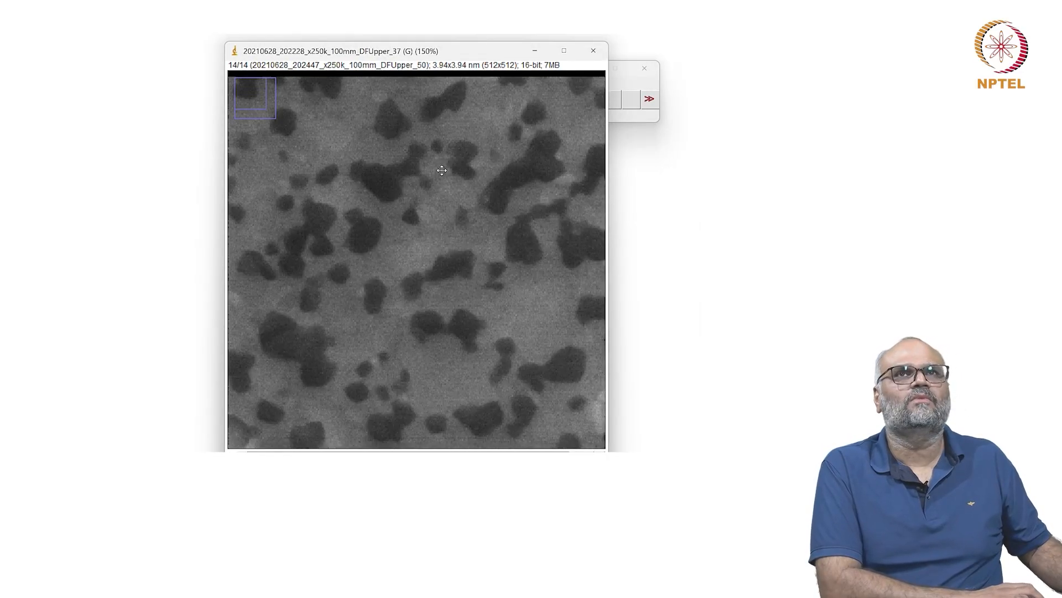
pyautogui.scroll(-1, 441, 170)
pyautogui.moveTo(432, 59); pyautogui.dragTo(339, 117)
pyautogui.click(410, 84)
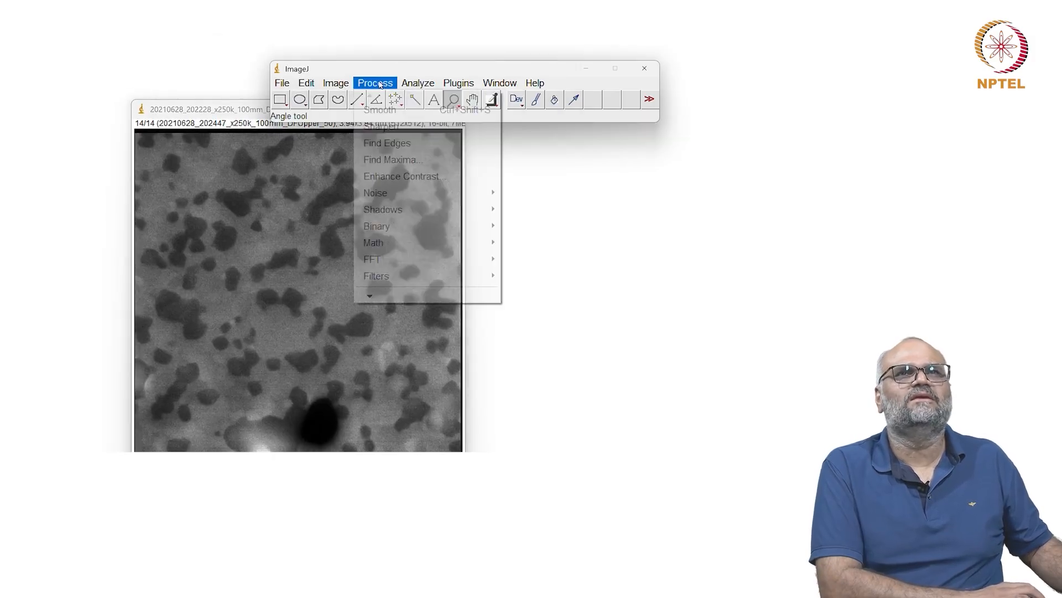
pyautogui.moveTo(441, 281)
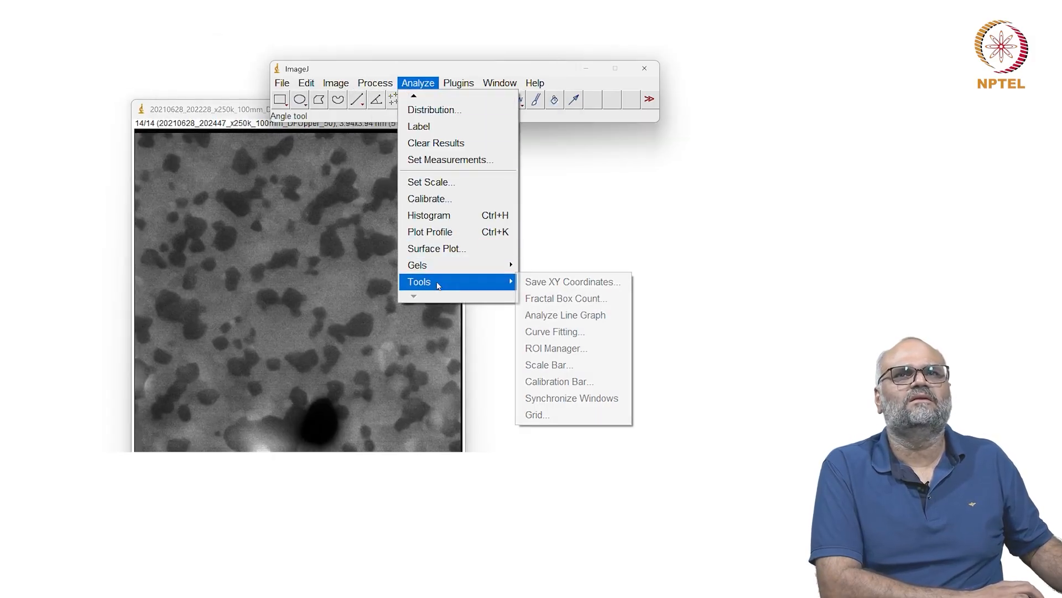
pyautogui.click(539, 365)
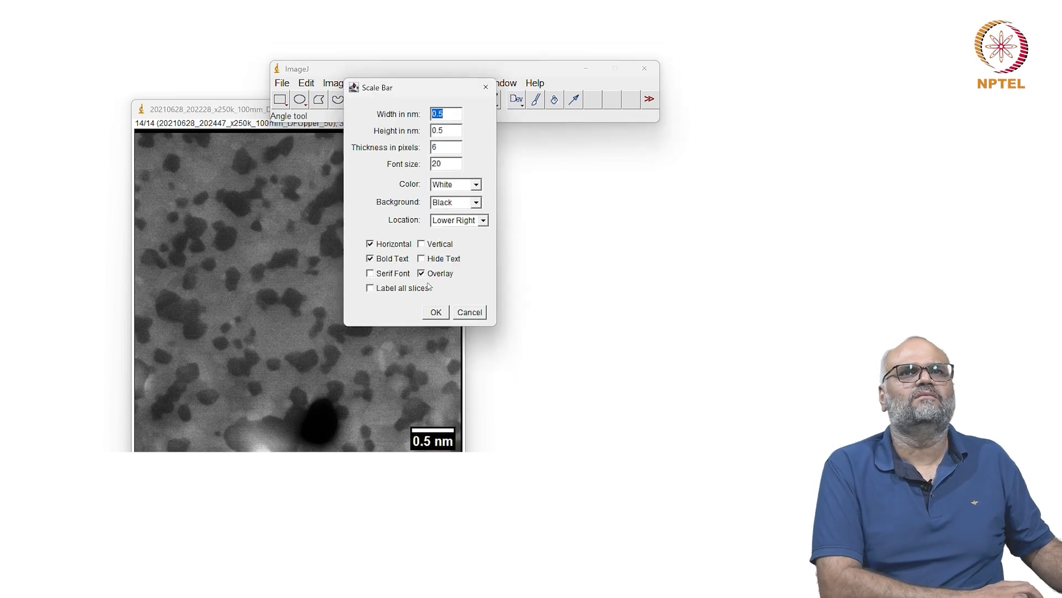
pyautogui.click(478, 316)
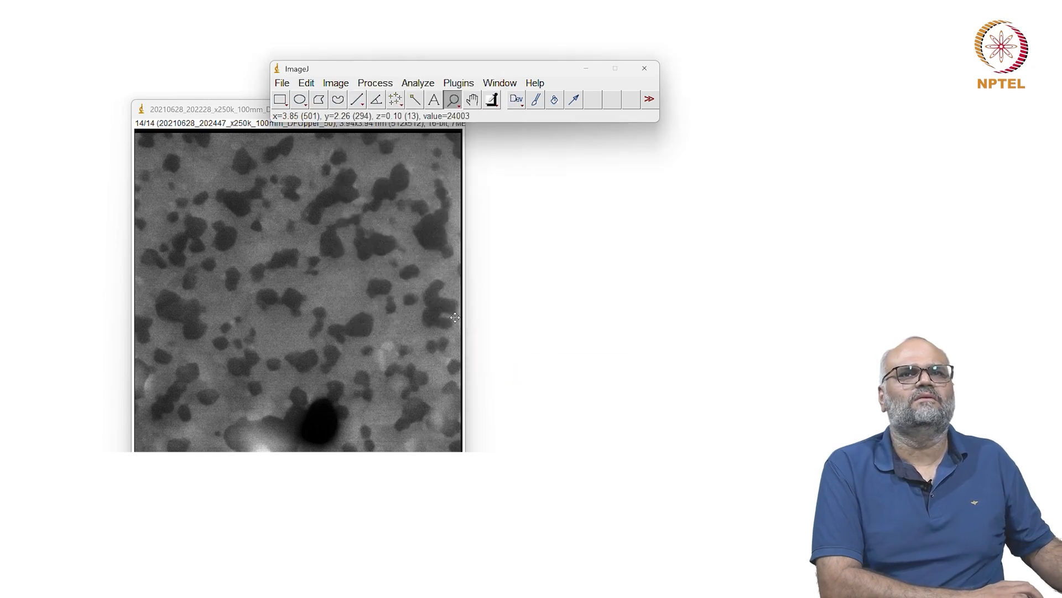
# Remove the spatial scale from the registered stack so that its unit of length is pixels.
pyautogui.click(422, 83)
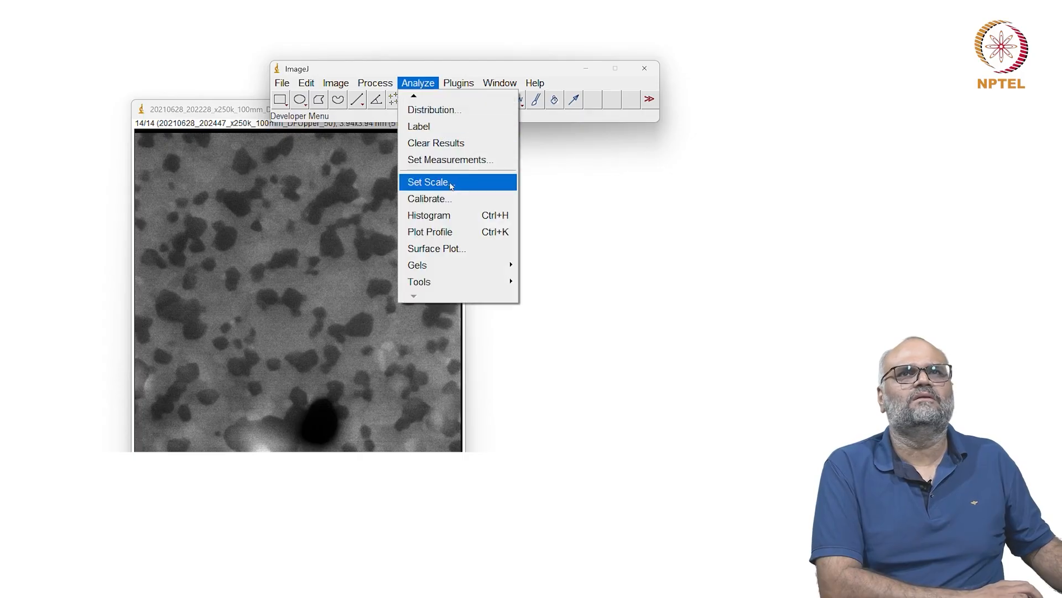
pyautogui.click(448, 181)
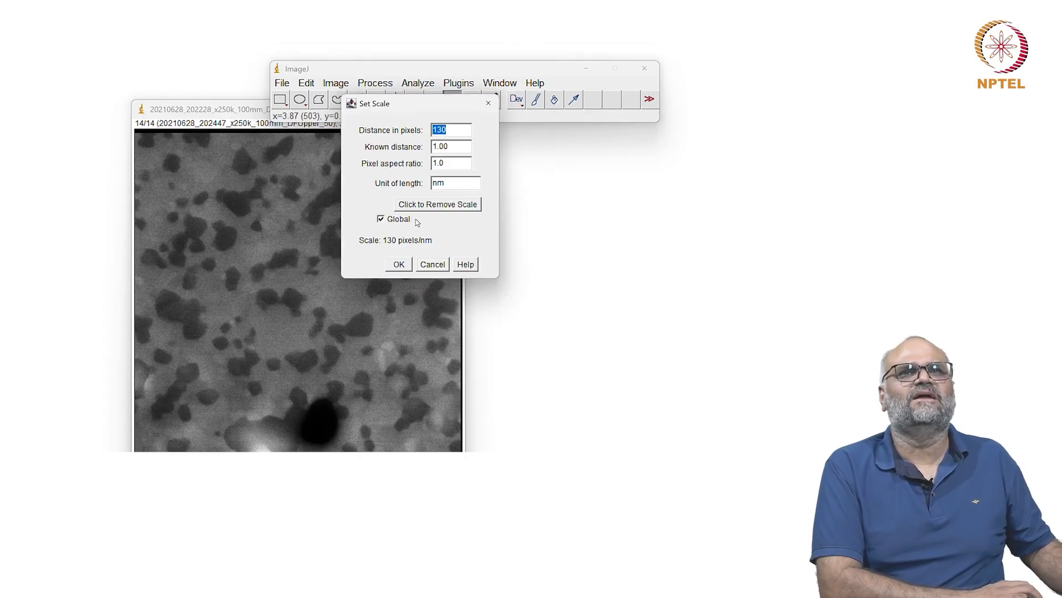
pyautogui.click(415, 206)
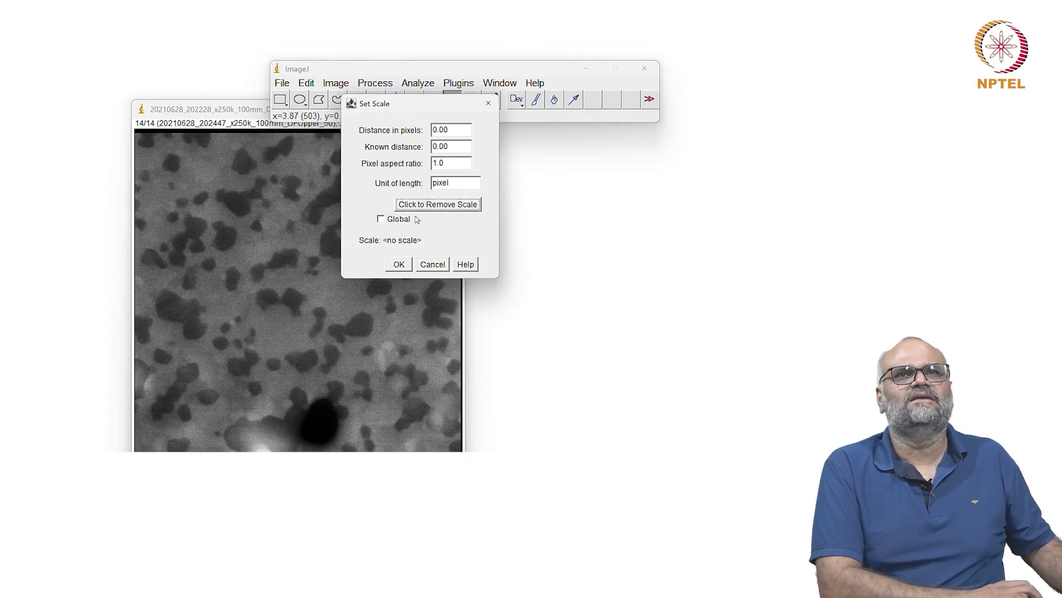
pyautogui.click(399, 264)
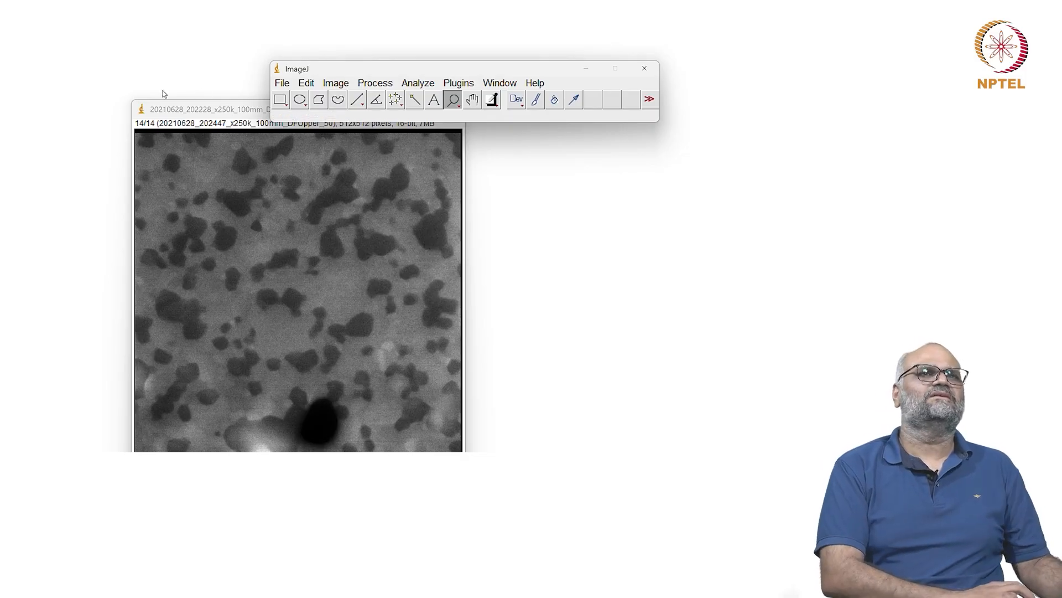
# Crop the whole stack to a rectangle of about 500 × 500 pixels that leaves out the black registration borders.
pyautogui.moveTo(205, 117); pyautogui.dragTo(336, 92)
pyautogui.moveTo(450, 86); pyautogui.dragTo(592, 118)
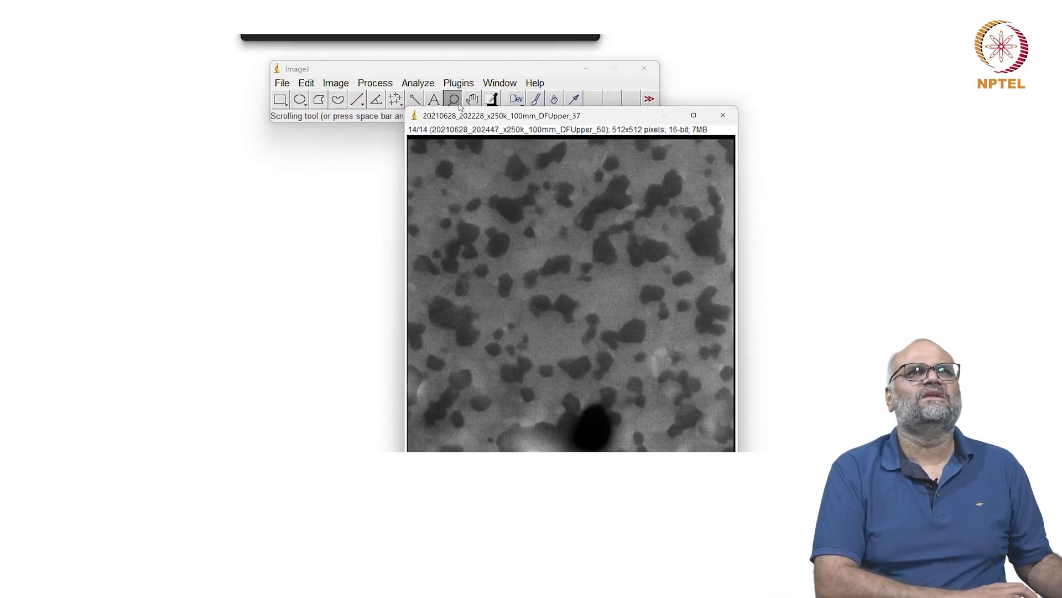
pyautogui.click(280, 100)
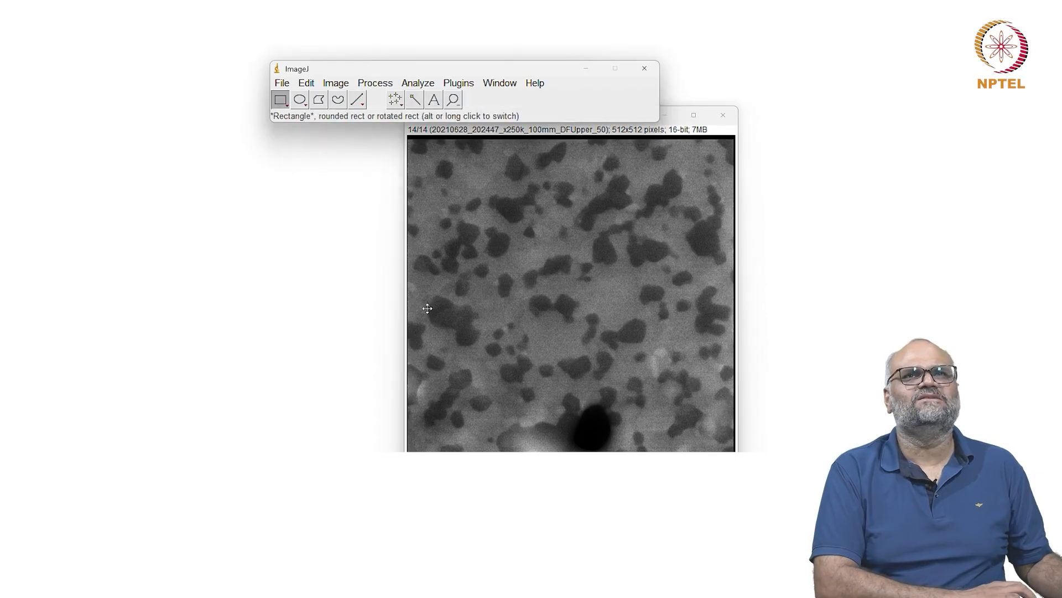
pyautogui.click(666, 134)
pyautogui.moveTo(588, 112); pyautogui.dragTo(549, 66)
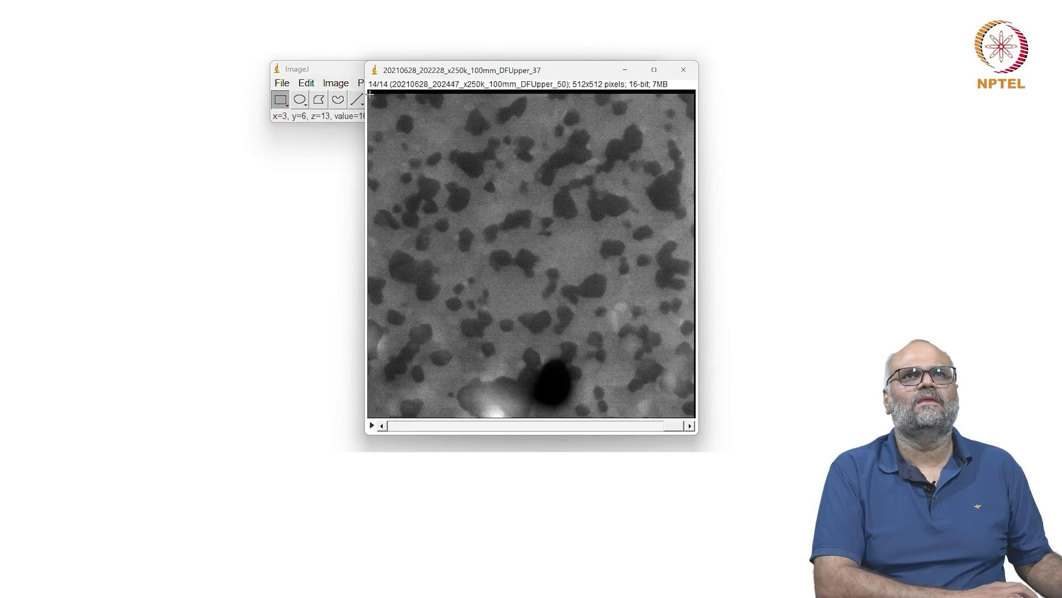
pyautogui.moveTo(369, 95); pyautogui.dragTo(688, 413)
pyautogui.moveTo(589, 325); pyautogui.dragTo(588, 326)
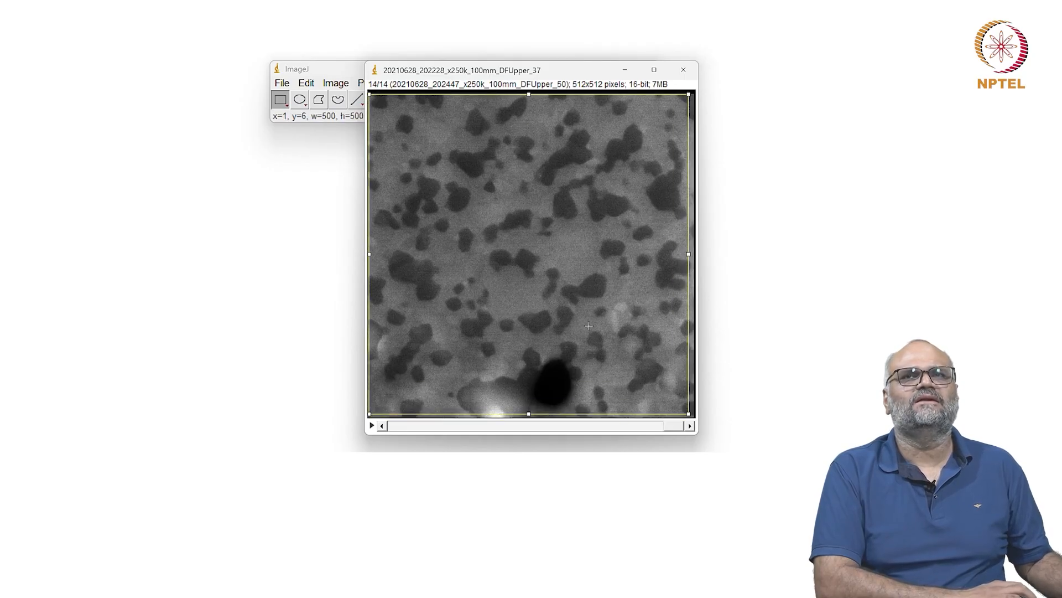
pyautogui.moveTo(670, 431); pyautogui.dragTo(743, 448)
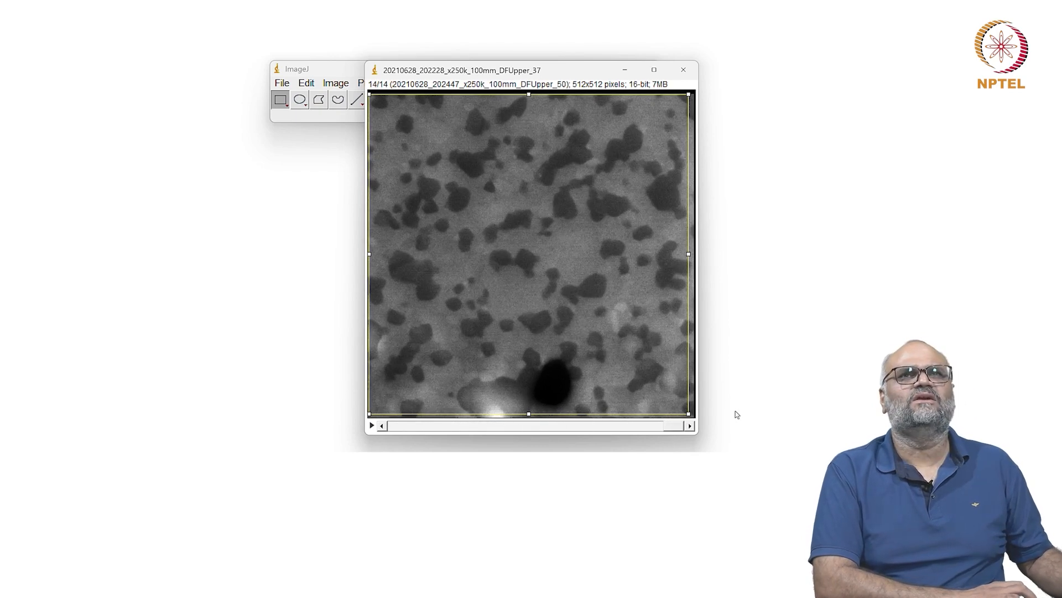
pyautogui.hotkey('ctrl', 'shift', 'x')
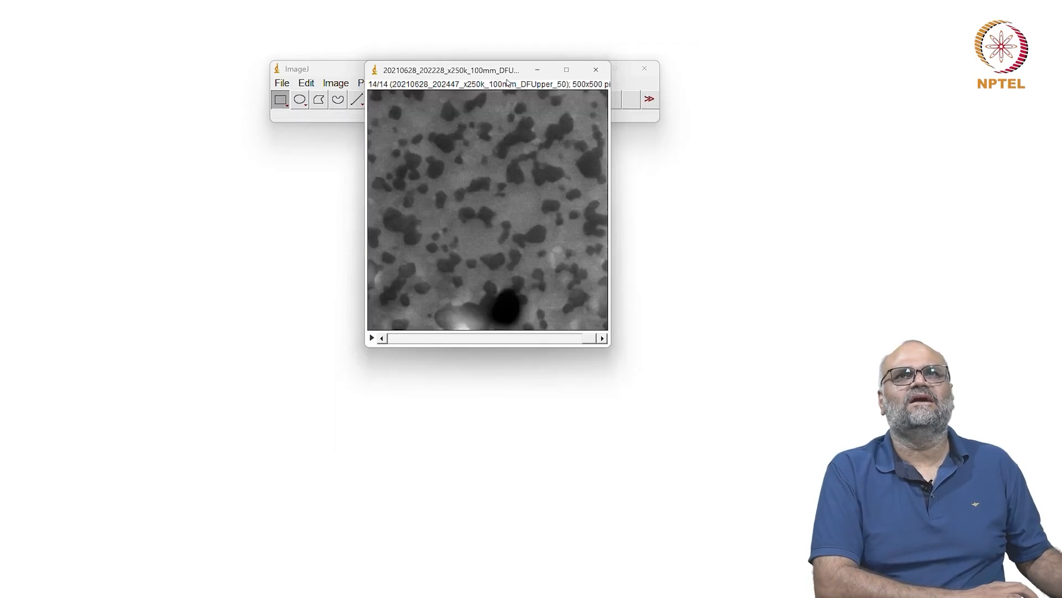
# Reposition the cropped stack's window and return the stack to its first slice.
pyautogui.moveTo(487, 75); pyautogui.dragTo(417, 109)
pyautogui.moveTo(520, 376); pyautogui.dragTo(547, 373)
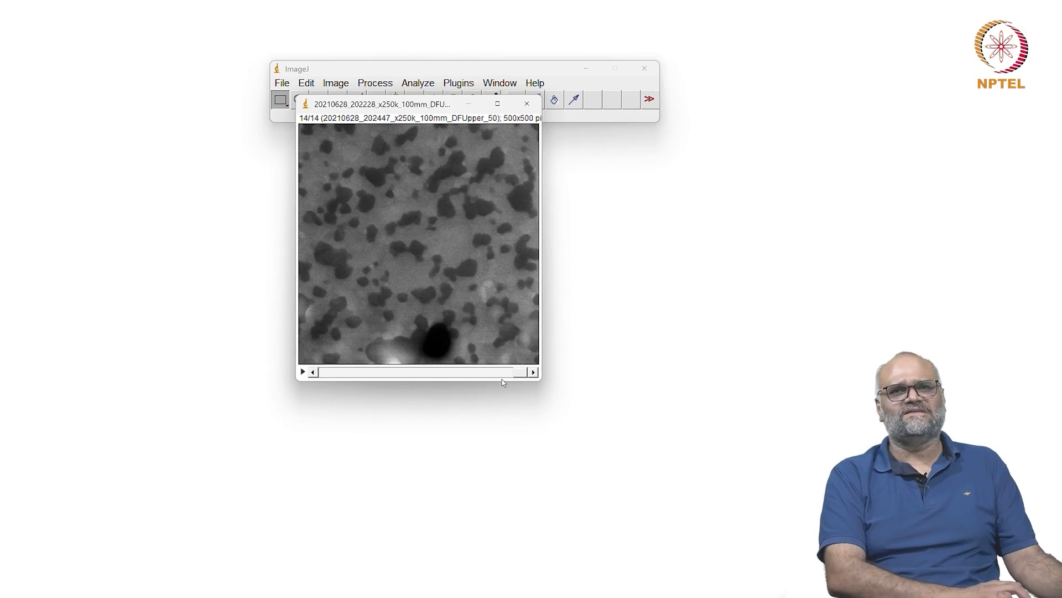
pyautogui.moveTo(520, 376); pyautogui.dragTo(288, 374)
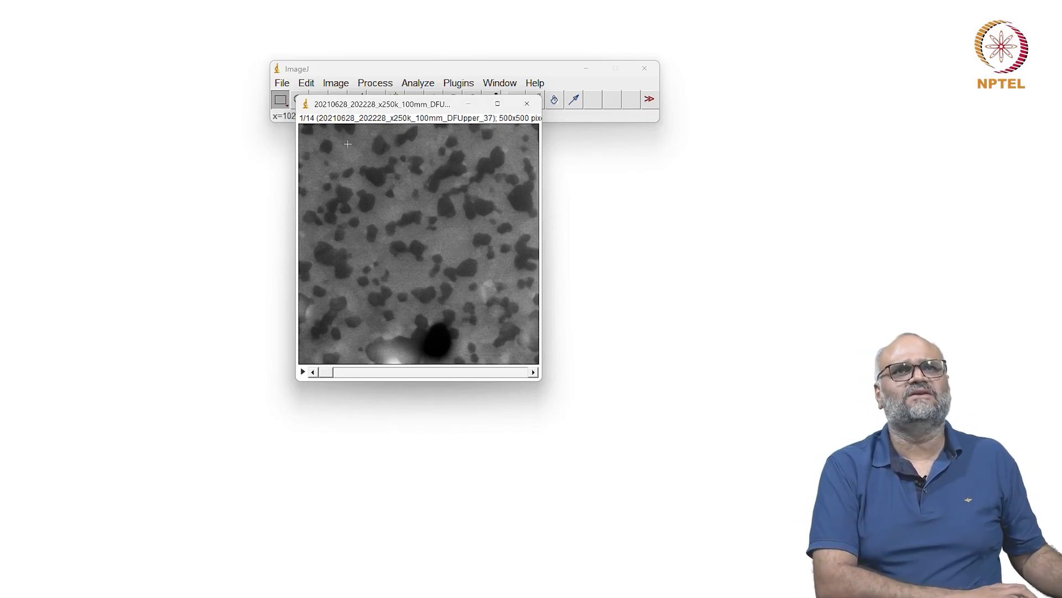
# Select a region of about 356 × 356 pixels above the dark spot and duplicate only the current slice of it.
pyautogui.moveTo(331, 137); pyautogui.dragTo(502, 308)
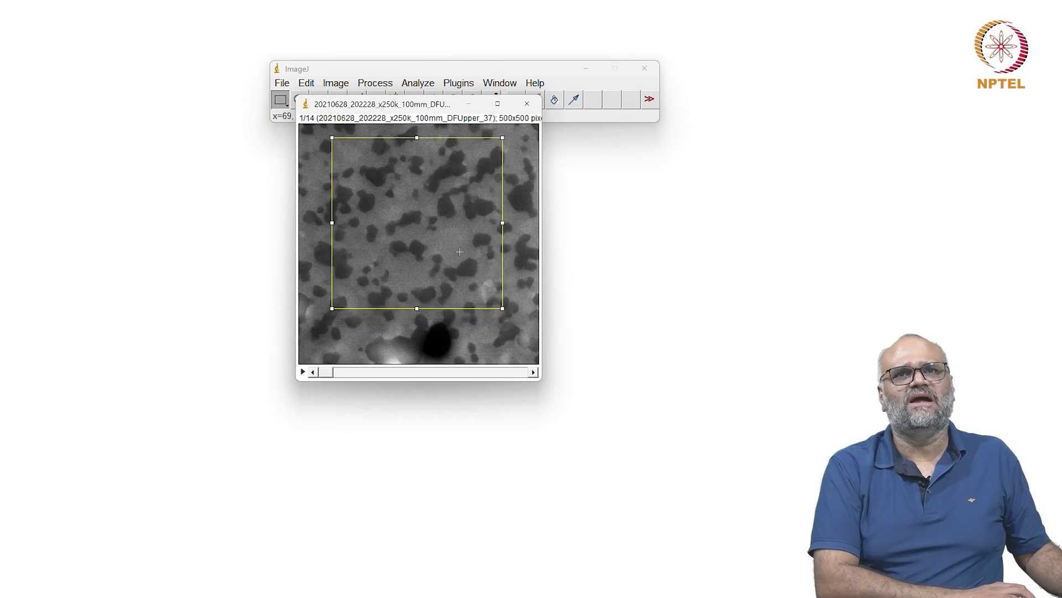
pyautogui.rightClick(437, 245)
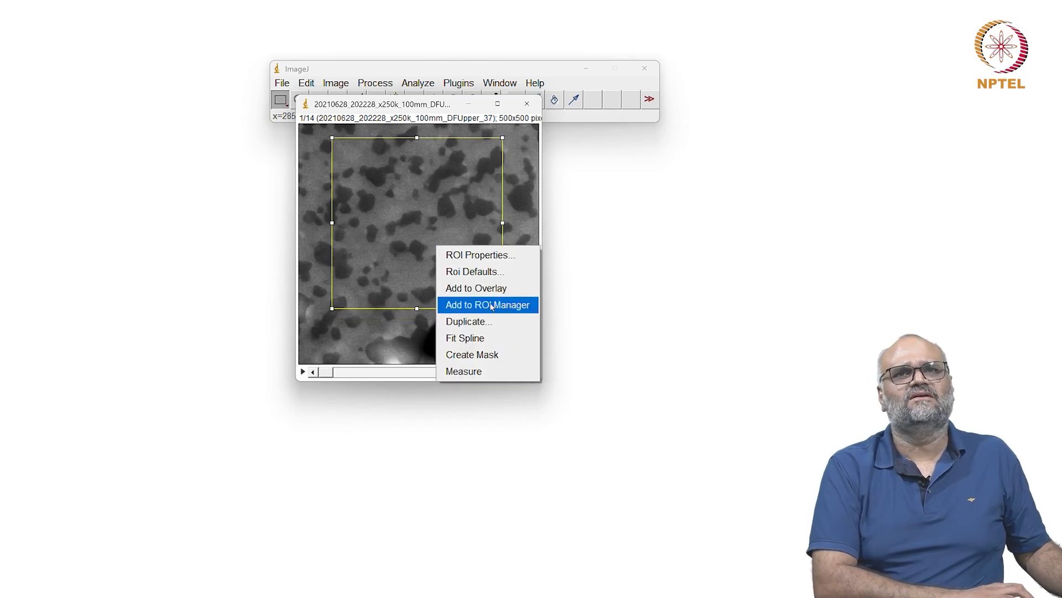
pyautogui.click(449, 322)
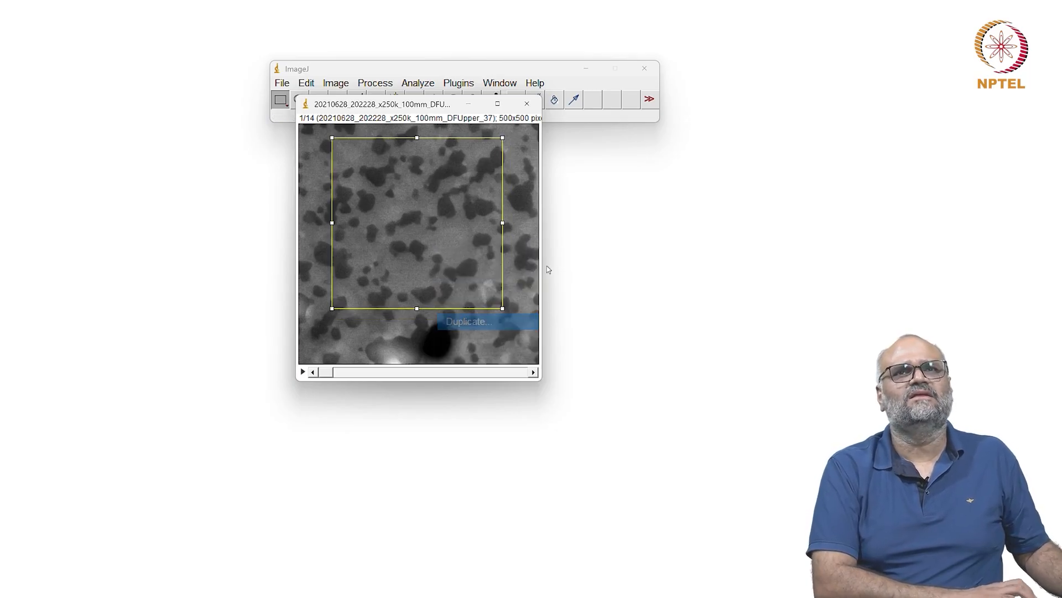
pyautogui.click(412, 186)
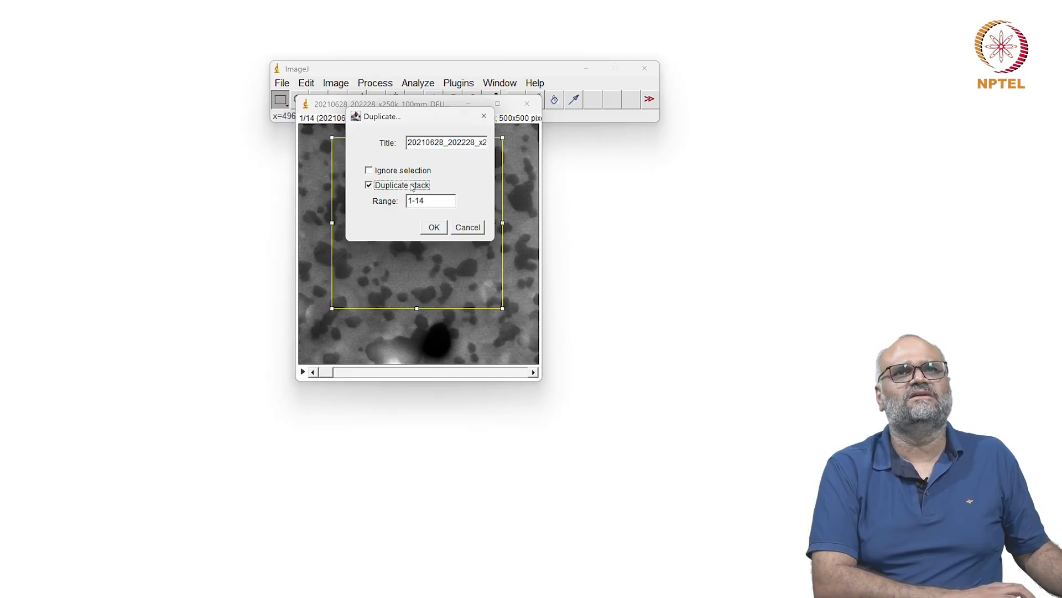
pyautogui.click(435, 228)
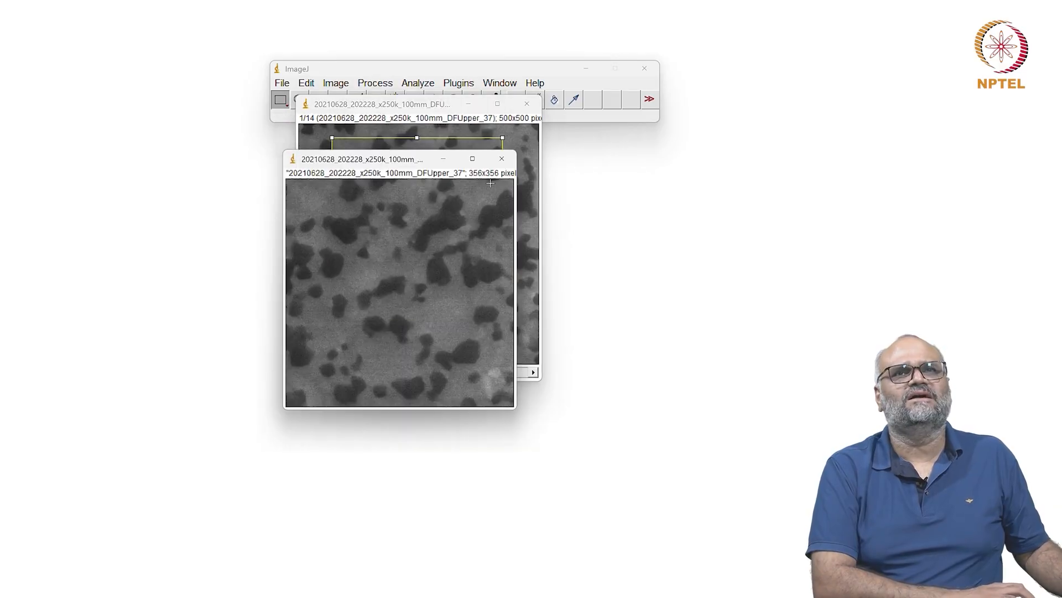
# Close the cropped stack without saving and move the duplicated single image just below the main window.
pyautogui.click(527, 104)
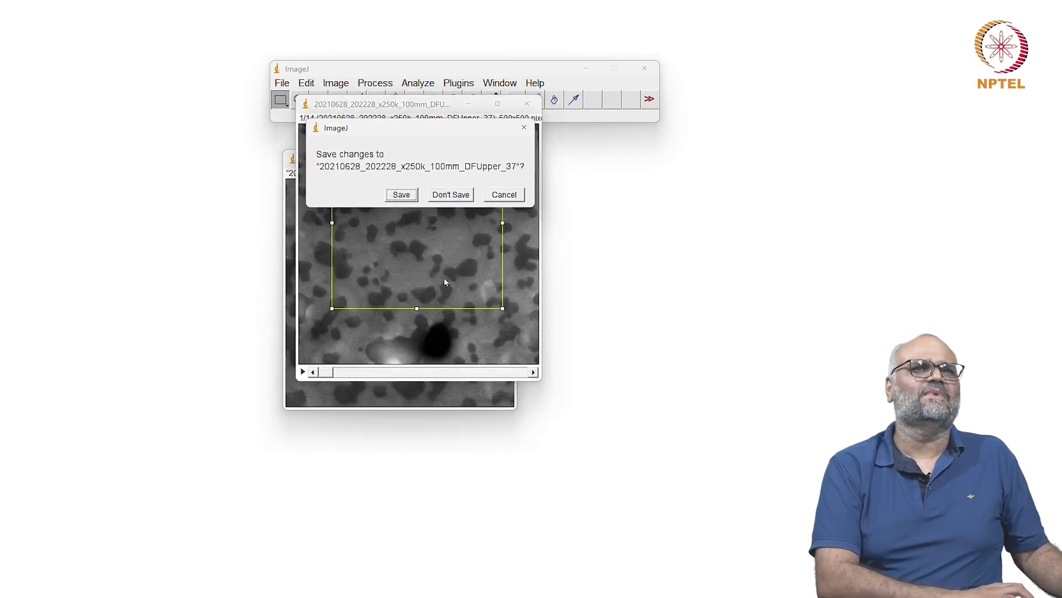
pyautogui.click(444, 196)
pyautogui.moveTo(382, 162); pyautogui.dragTo(412, 140)
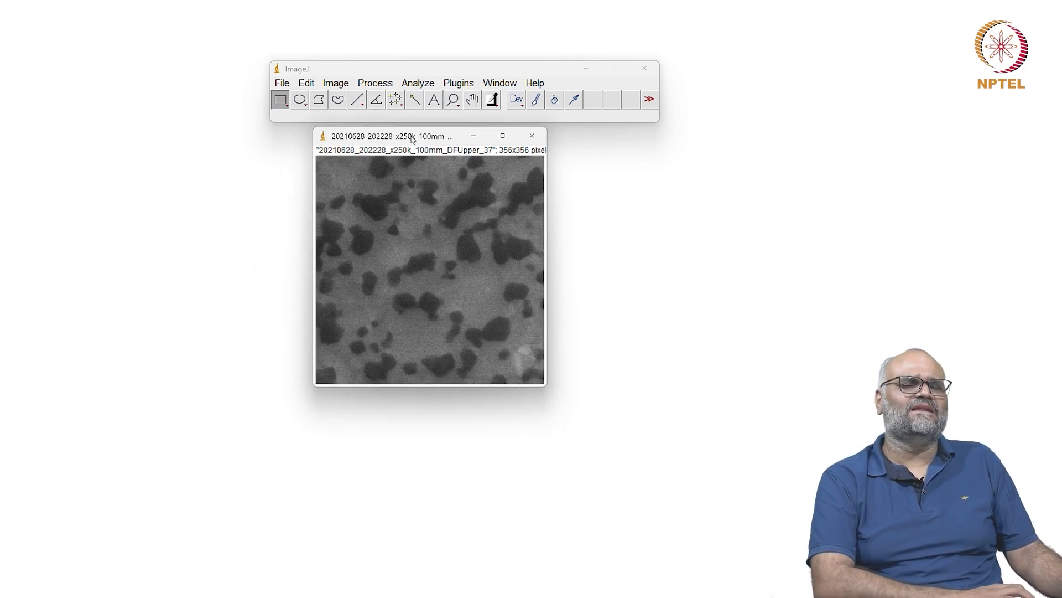
# Start a Threshold adjustment on the duplicated image and place its dialog beside the image.
pyautogui.click(416, 84)
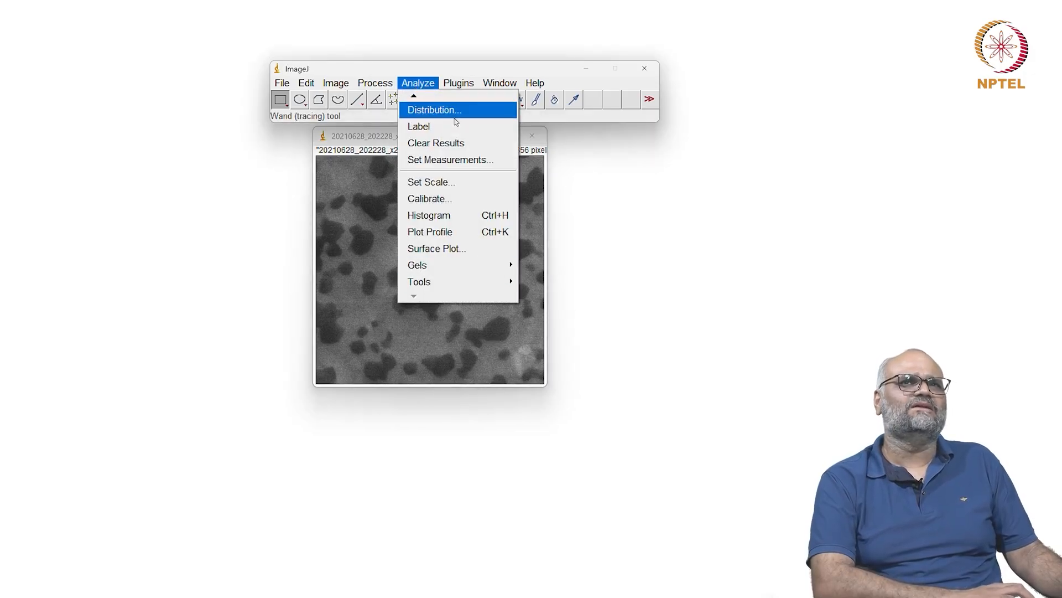
pyautogui.moveTo(454, 86)
pyautogui.moveTo(557, 170)
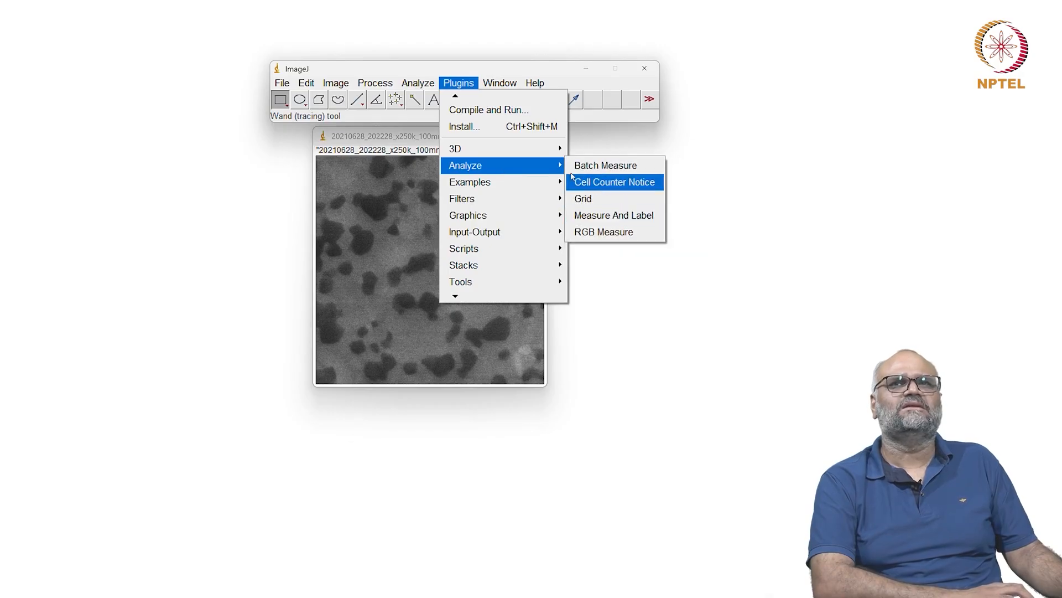
pyautogui.click(457, 84)
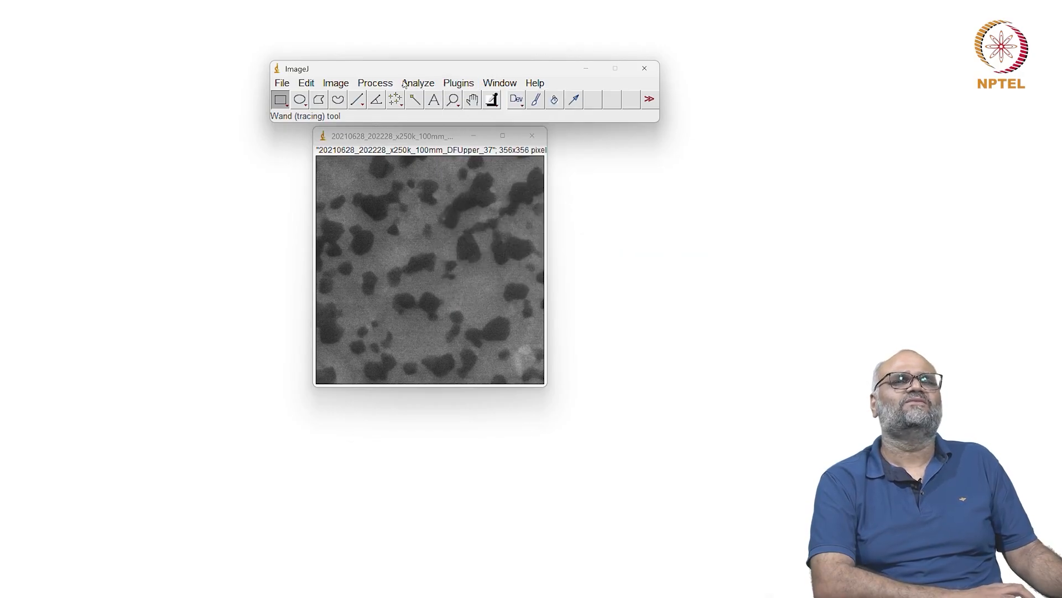
pyautogui.click(337, 83)
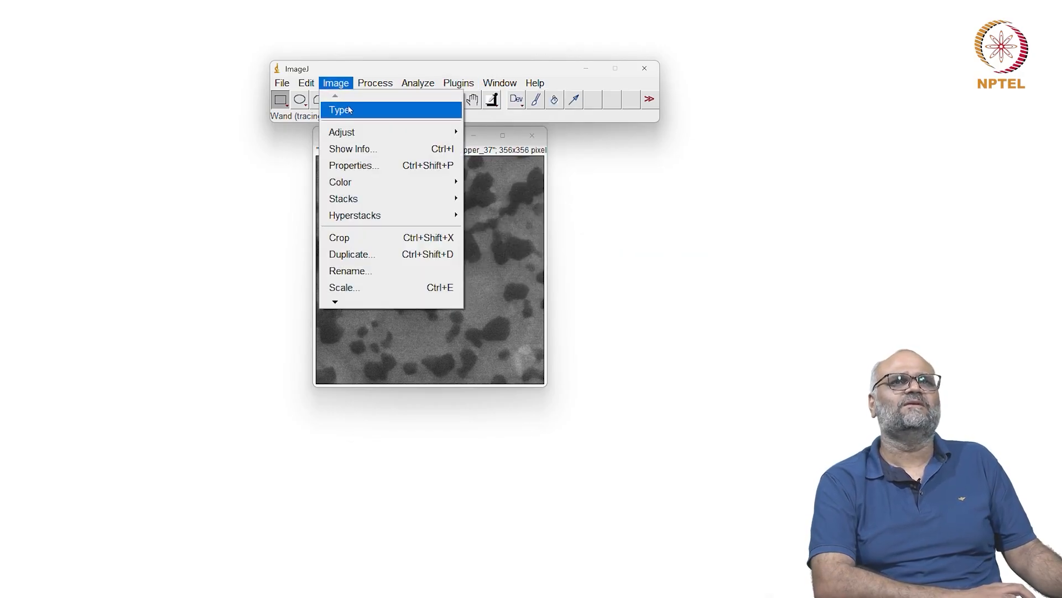
pyautogui.moveTo(410, 133)
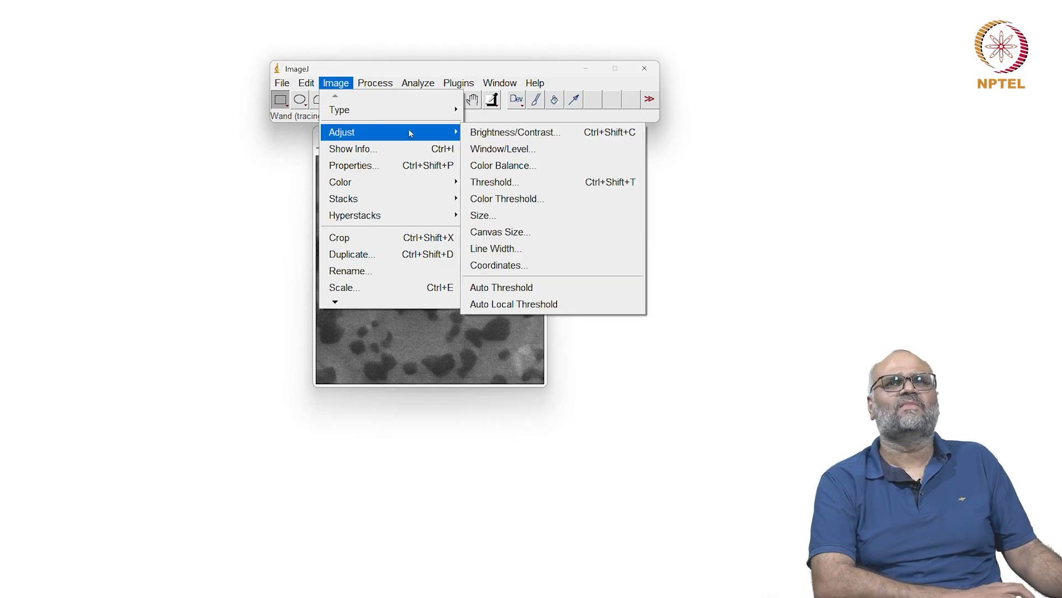
pyautogui.click(504, 183)
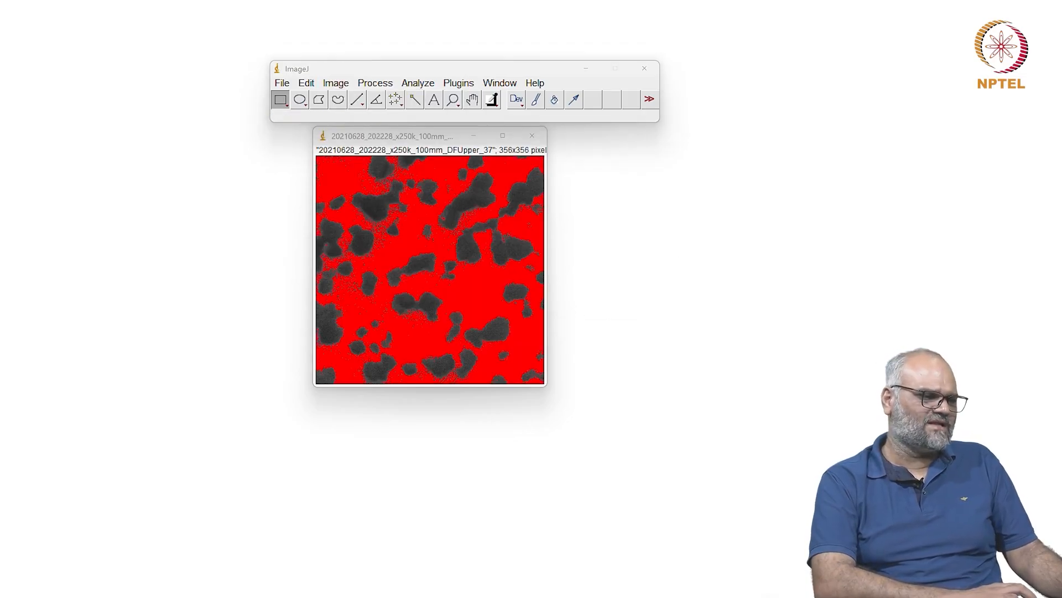
pyautogui.moveTo(452, 80); pyautogui.dragTo(627, 153)
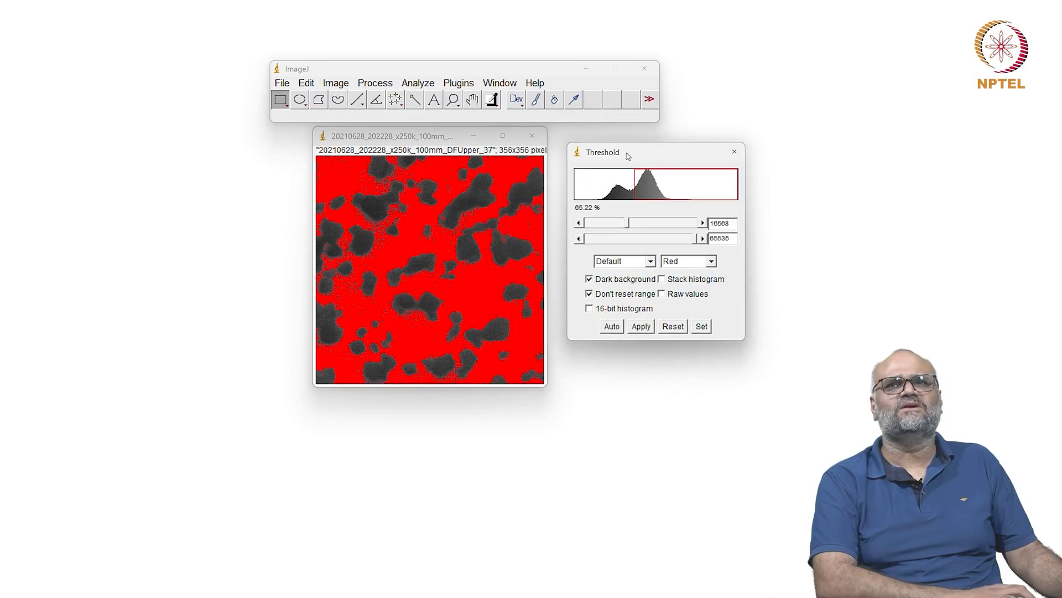
# Try the MaxEntropy threshold method and compare it with neighbouring methods such as Mean on the particle image.
pyautogui.click(646, 264)
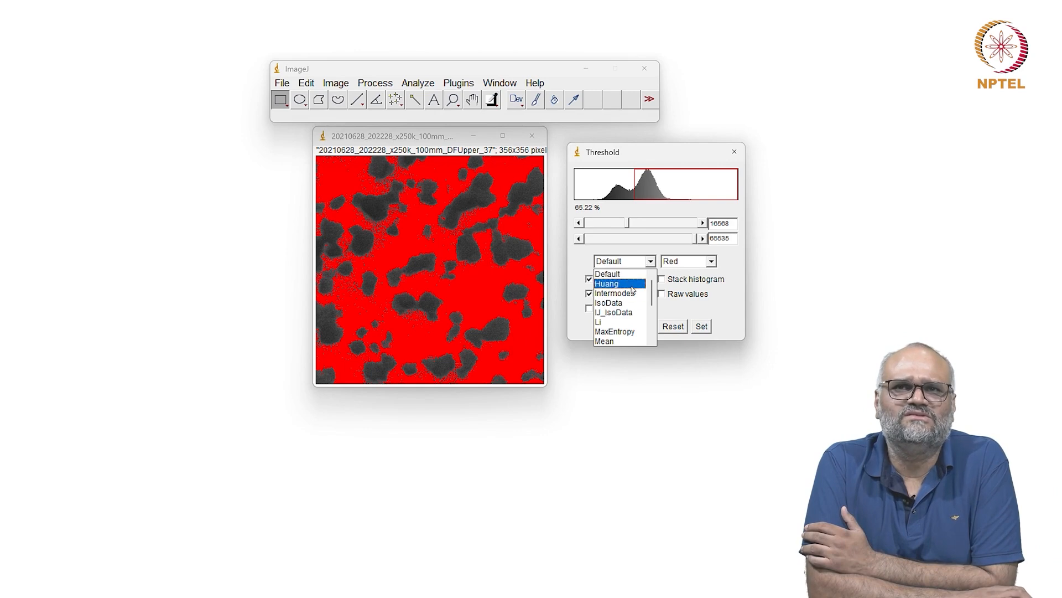
pyautogui.click(634, 331)
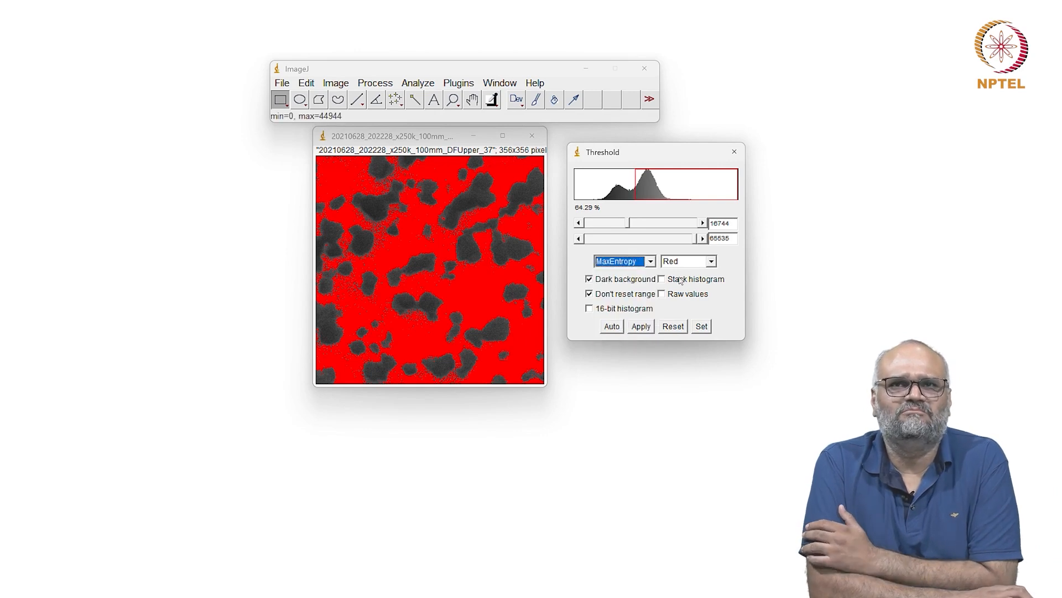
pyautogui.press('Down')
pyautogui.press('Down')
pyautogui.press('Down')
pyautogui.press('Down')
pyautogui.press('Up')
pyautogui.press('Up')
pyautogui.press('Up')
pyautogui.press('Up')
pyautogui.press('Up')
pyautogui.press('Up')
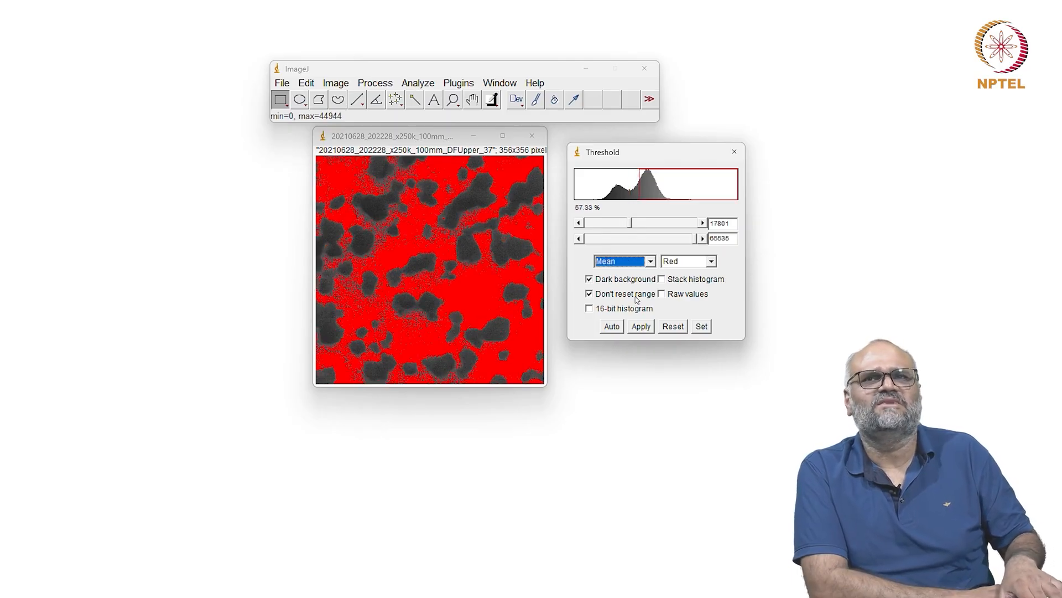
# Go back through the threshold methods to Huang and compare its particle separation with Intermodes and IsoData.
pyautogui.press('Up')
pyautogui.press('Up')
pyautogui.press('Up')
pyautogui.press('Up')
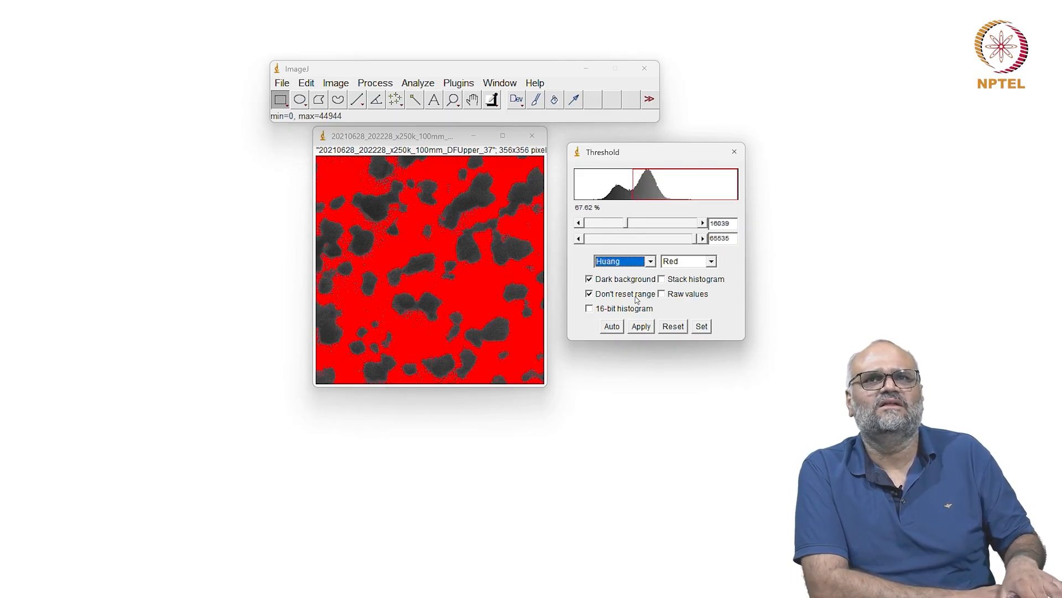
pyautogui.press('Down')
pyautogui.press('Up')
pyautogui.press('Down')
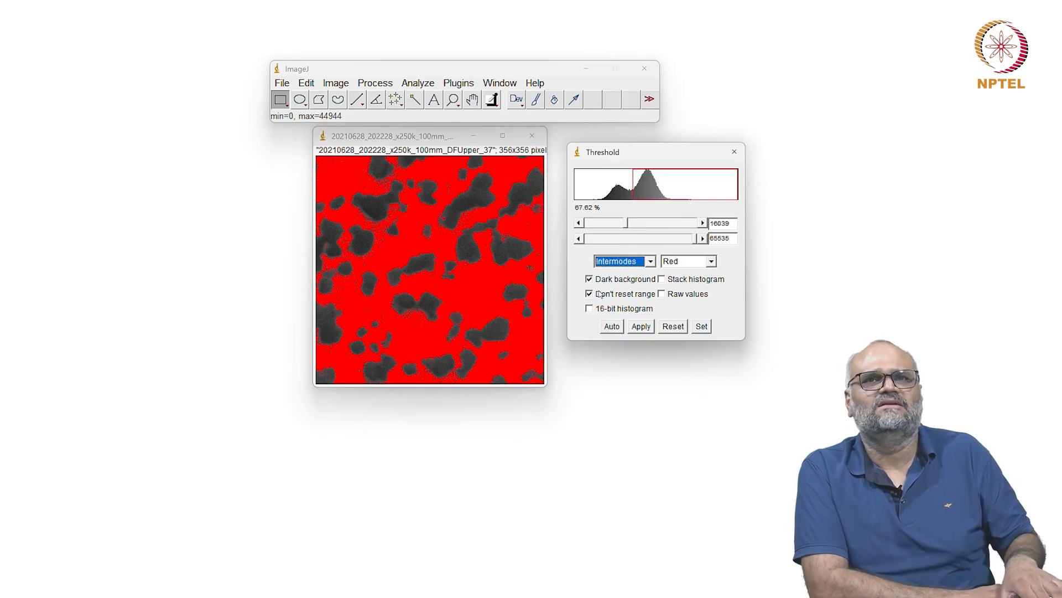
pyautogui.press('Down')
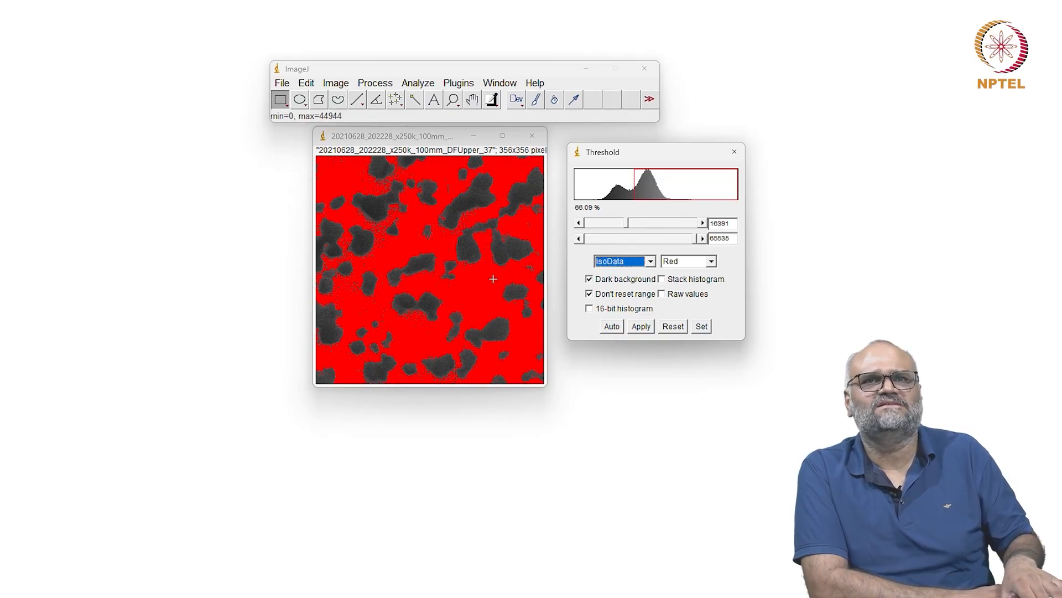
# Set the threshold method to MaxEntropy again and compare it with the adjacent methods.
pyautogui.press('Down')
pyautogui.press('Down')
pyautogui.press('Down')
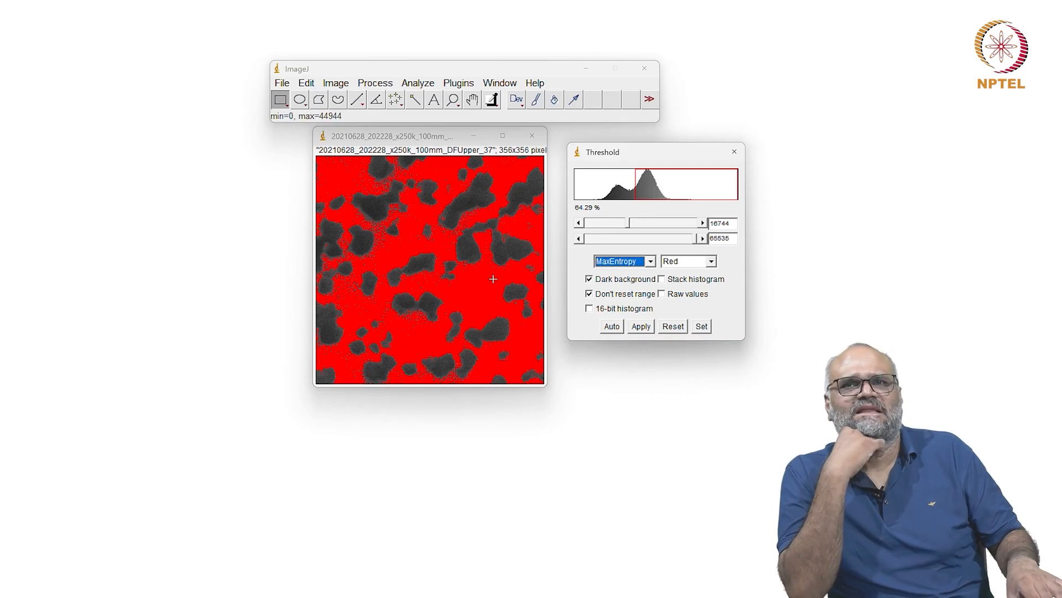
pyautogui.press('Up')
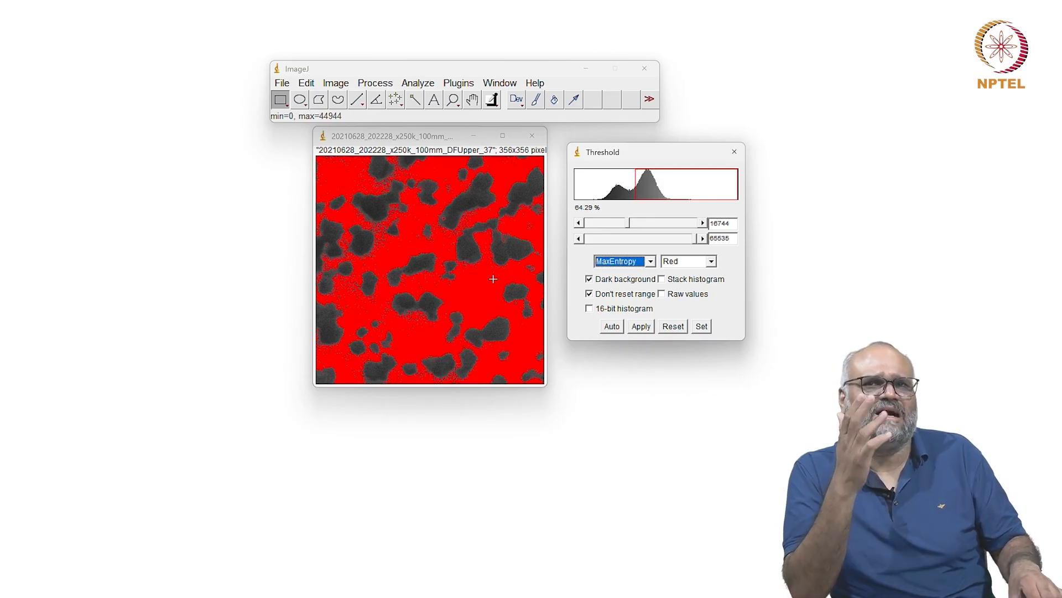
pyautogui.press('Down')
pyautogui.press('Up')
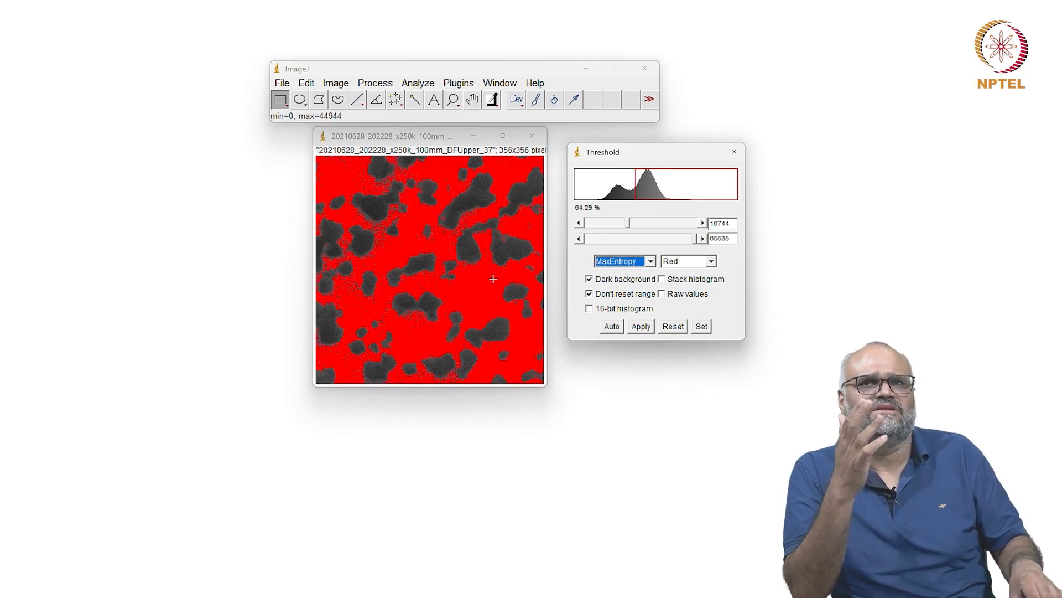
# Compare the MaxEntropy threshold on the particle image with and without the dark background option.
pyautogui.click(590, 279)
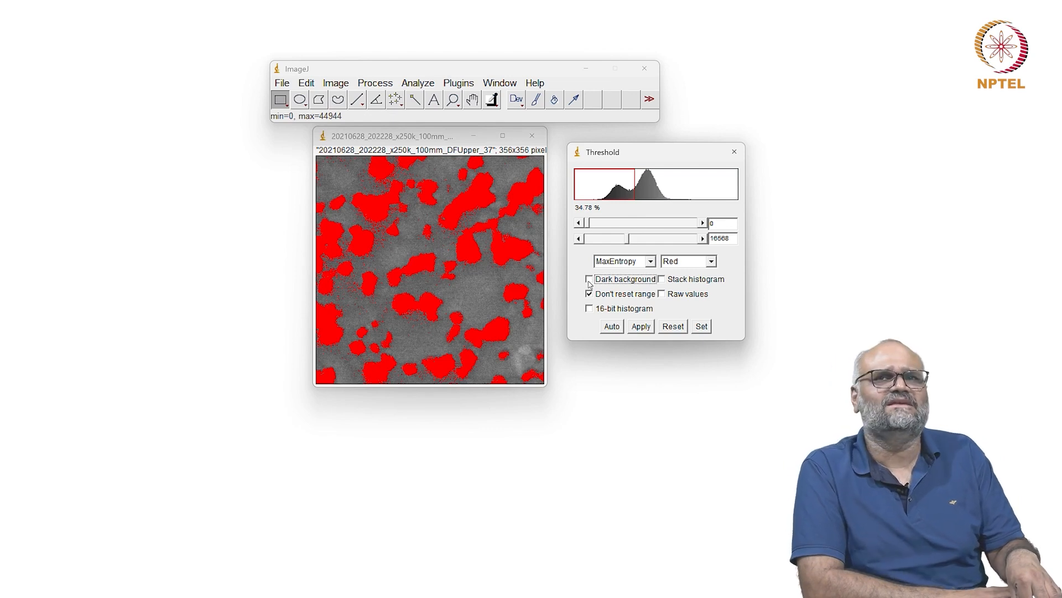
pyautogui.click(590, 279)
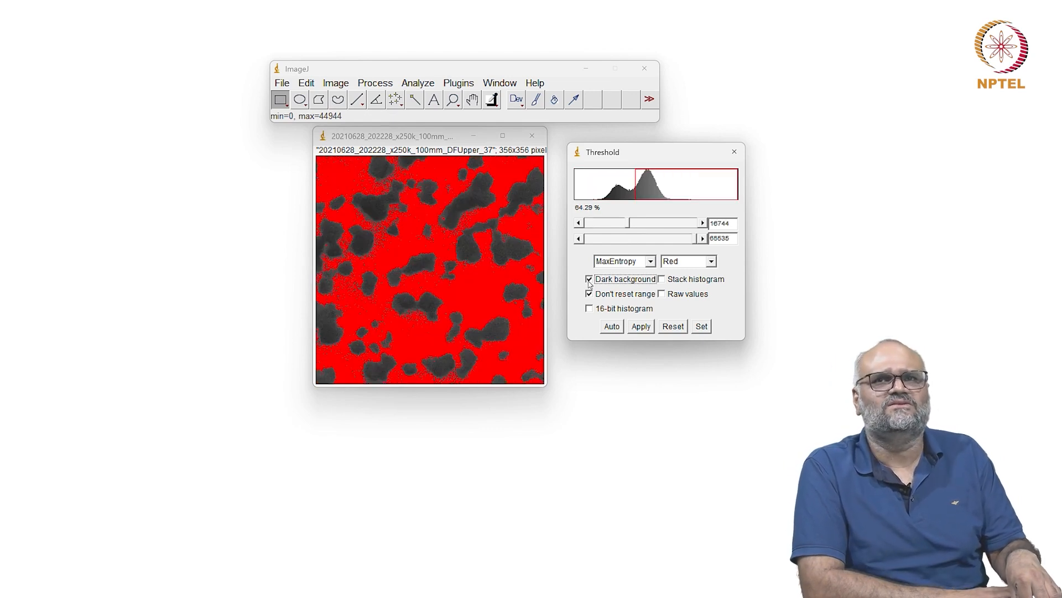
pyautogui.click(589, 279)
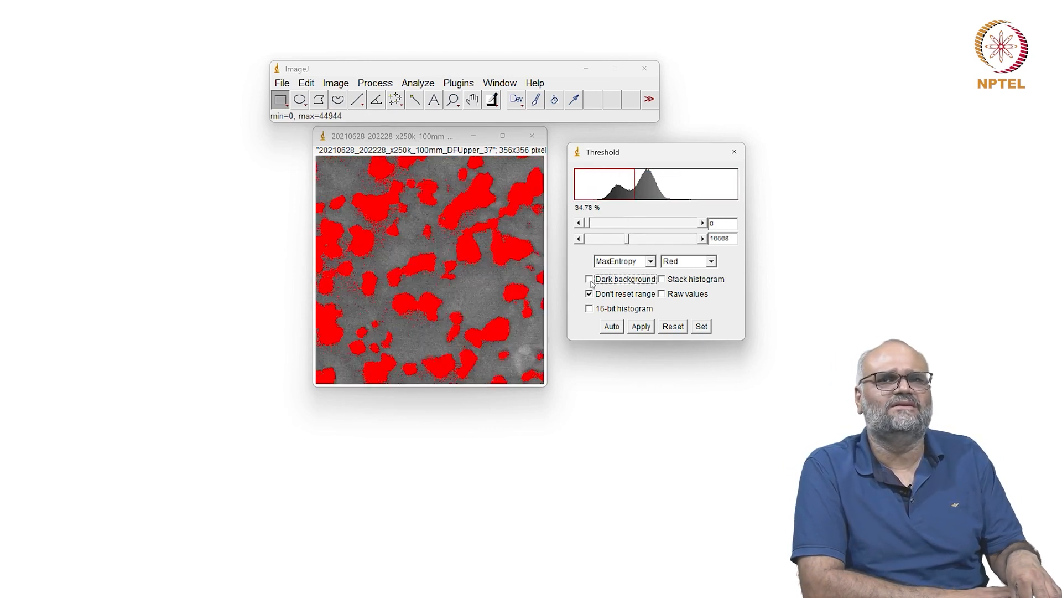
pyautogui.click(589, 279)
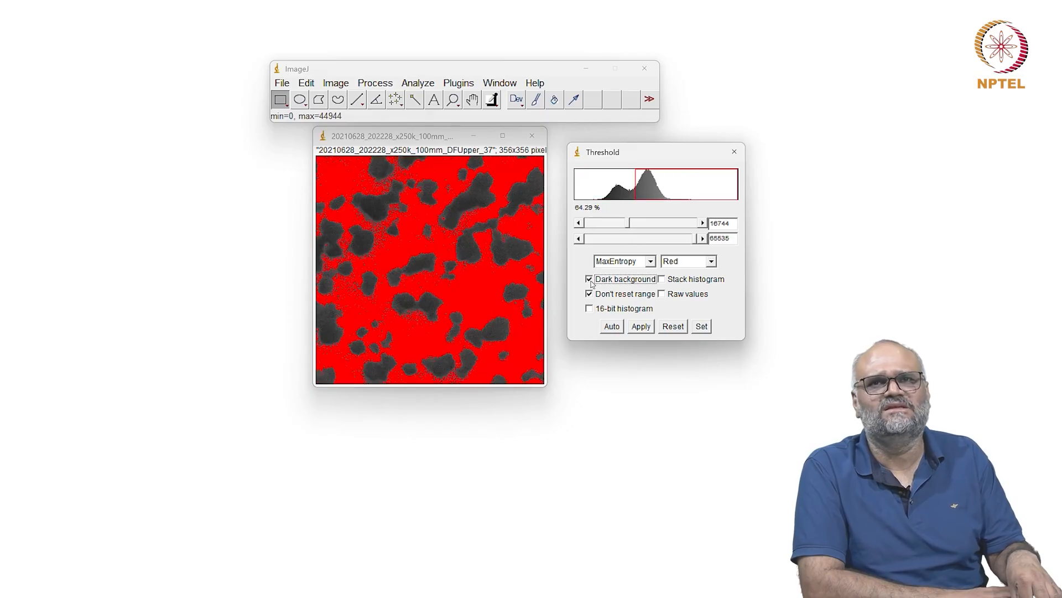
# Duplicate the thresholded particle image, place the copy beside the original, and make the original active again.
pyautogui.rightClick(474, 258)
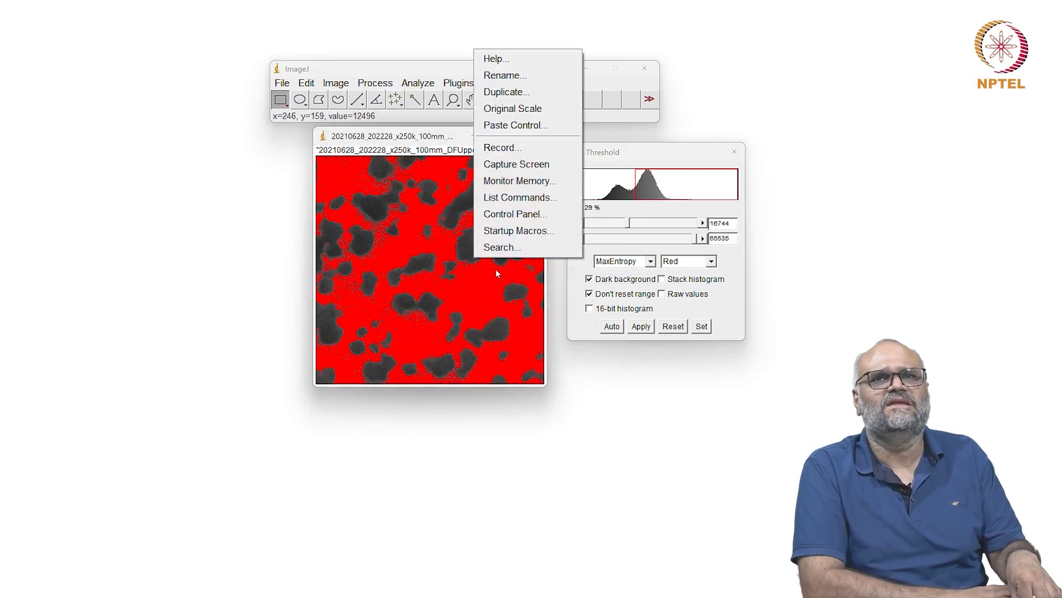
pyautogui.click(491, 92)
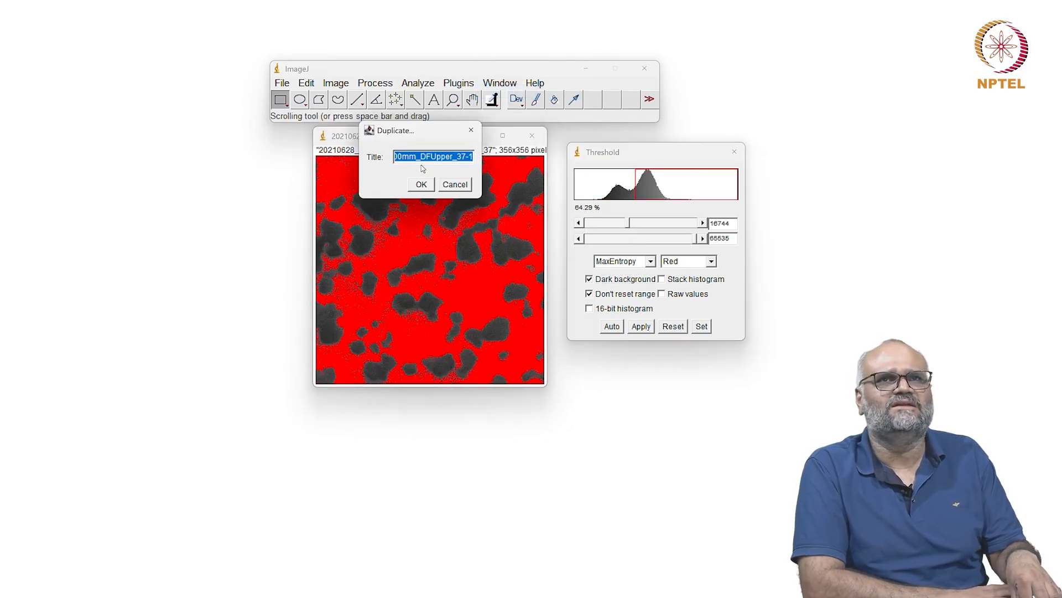
pyautogui.click(421, 184)
pyautogui.moveTo(412, 104); pyautogui.dragTo(185, 138)
pyautogui.click(366, 239)
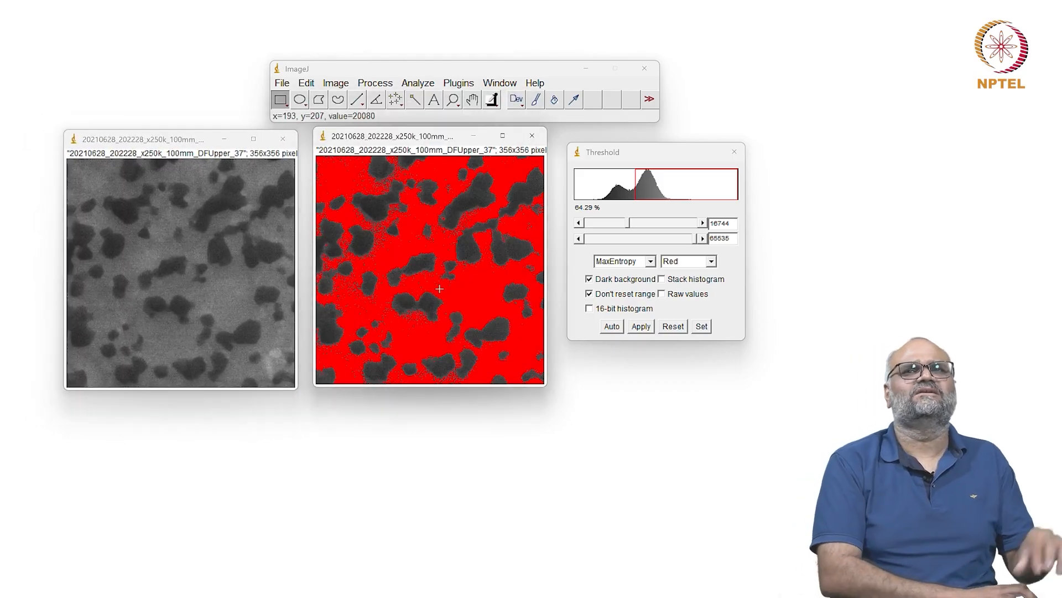
# Set the scale of the original thresholded image to 65 pixels for a known distance of 100 nm.
pyautogui.click(421, 83)
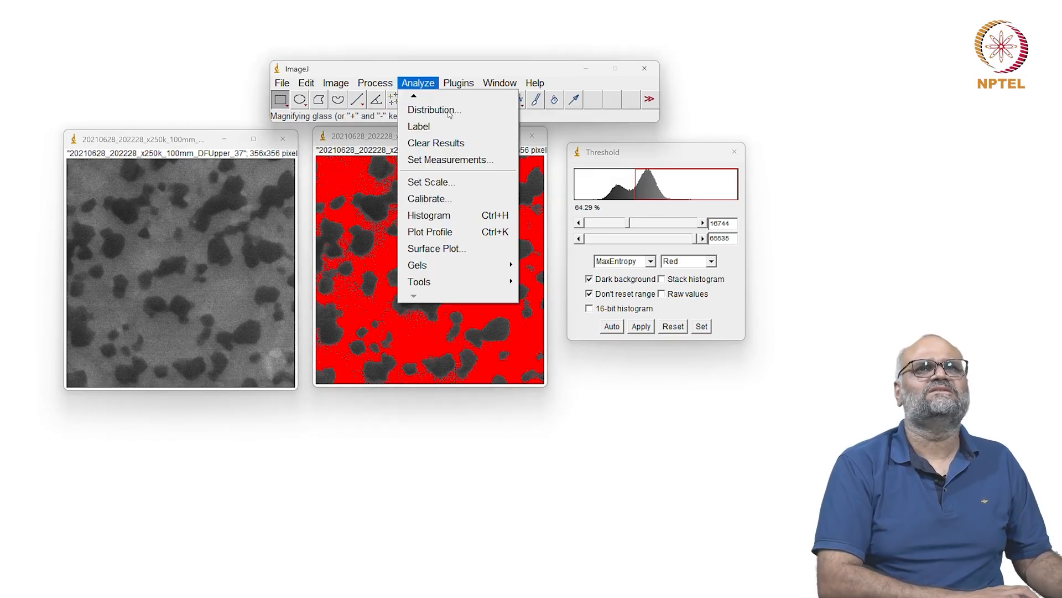
pyautogui.click(450, 183)
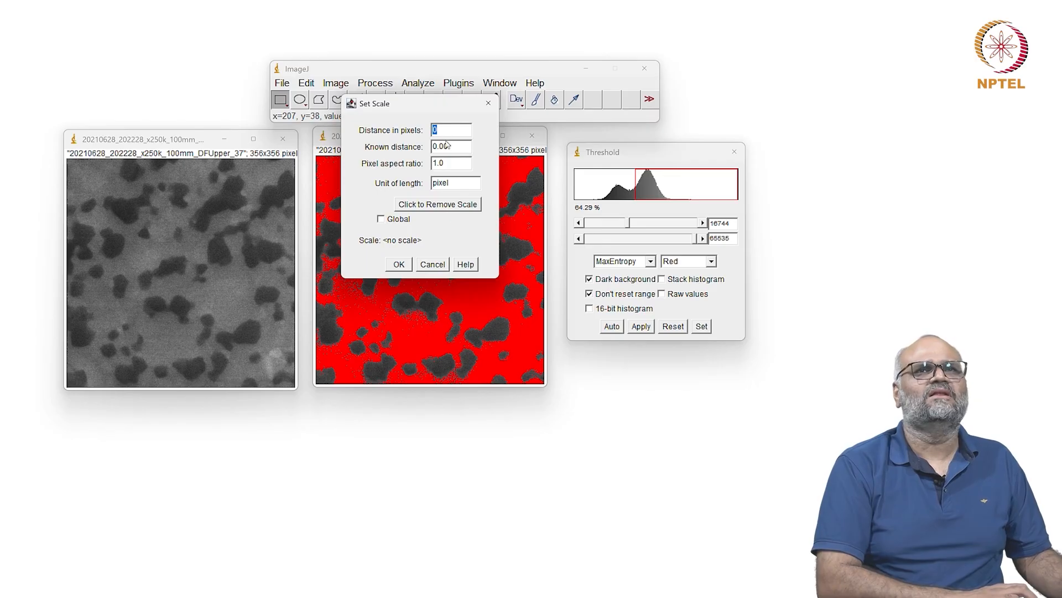
pyautogui.moveTo(402, 107); pyautogui.dragTo(527, 164)
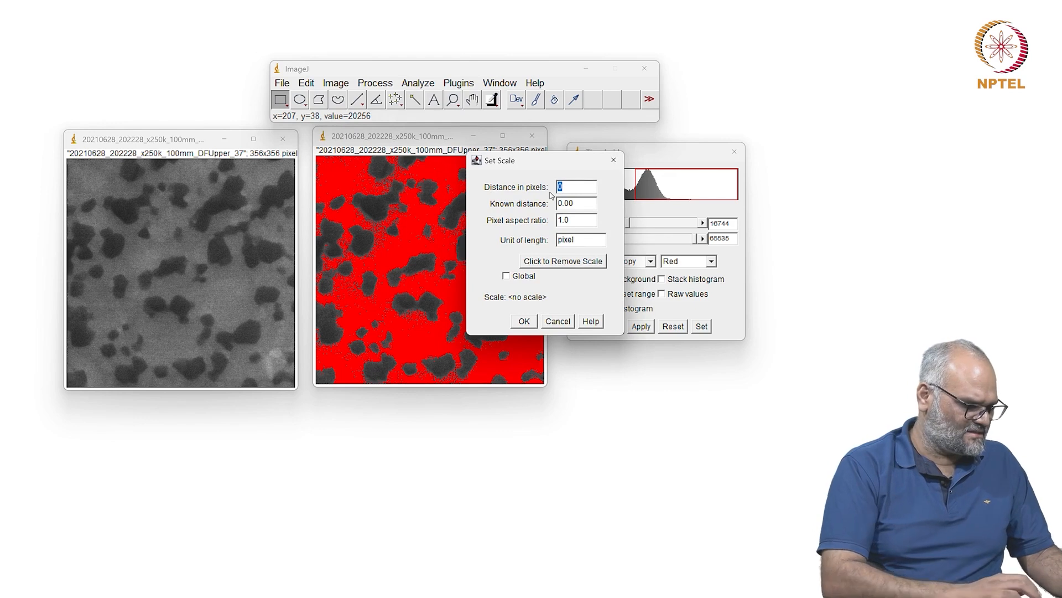
pyautogui.write('65')
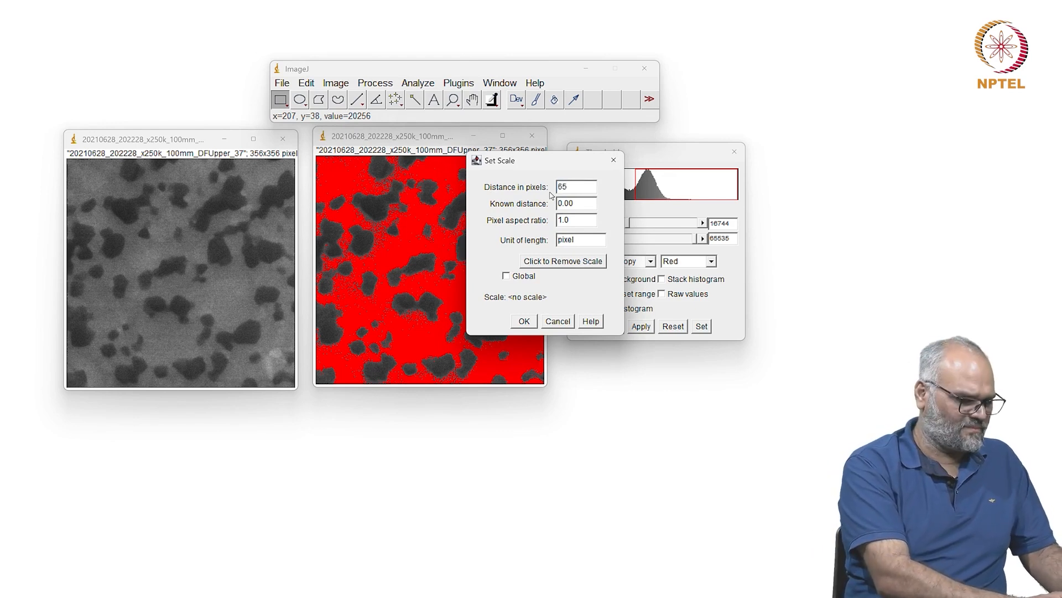
pyautogui.press('Tab')
pyautogui.write('100')
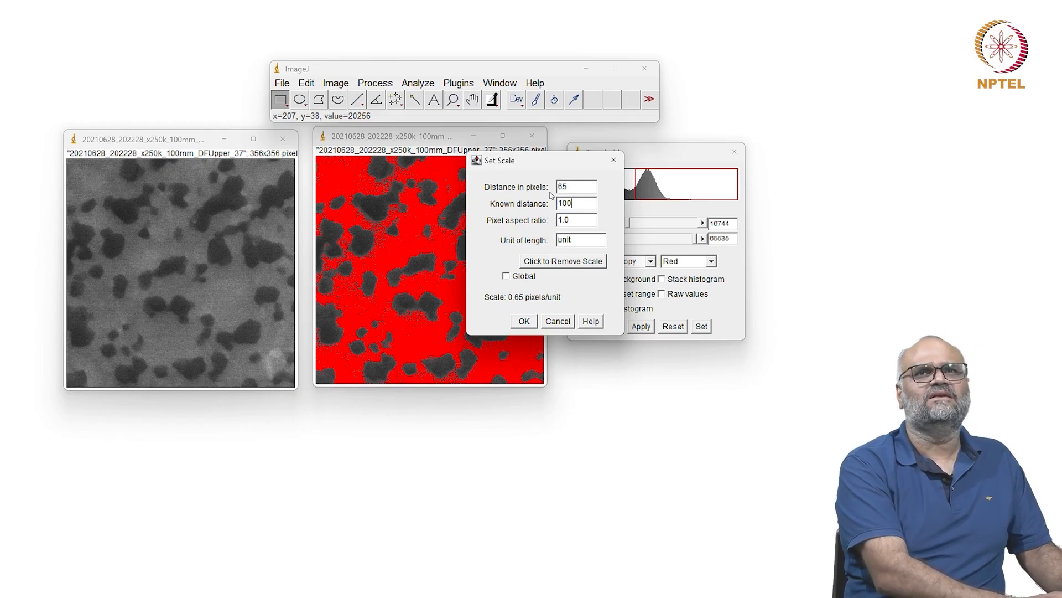
pyautogui.press('Tab')
pyautogui.press('Tab')
pyautogui.write('nm')
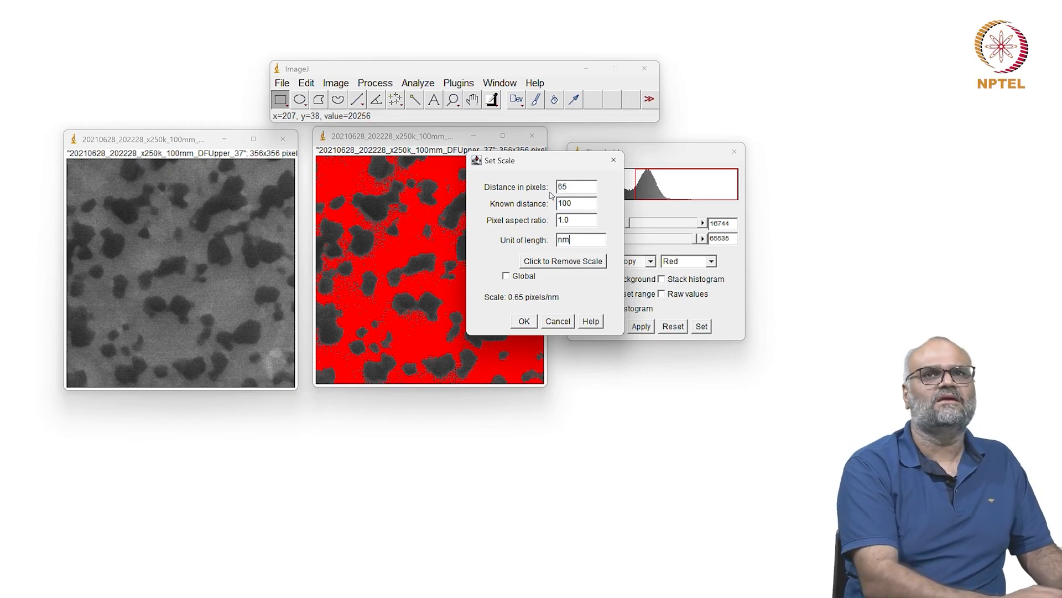
pyautogui.press('Return')
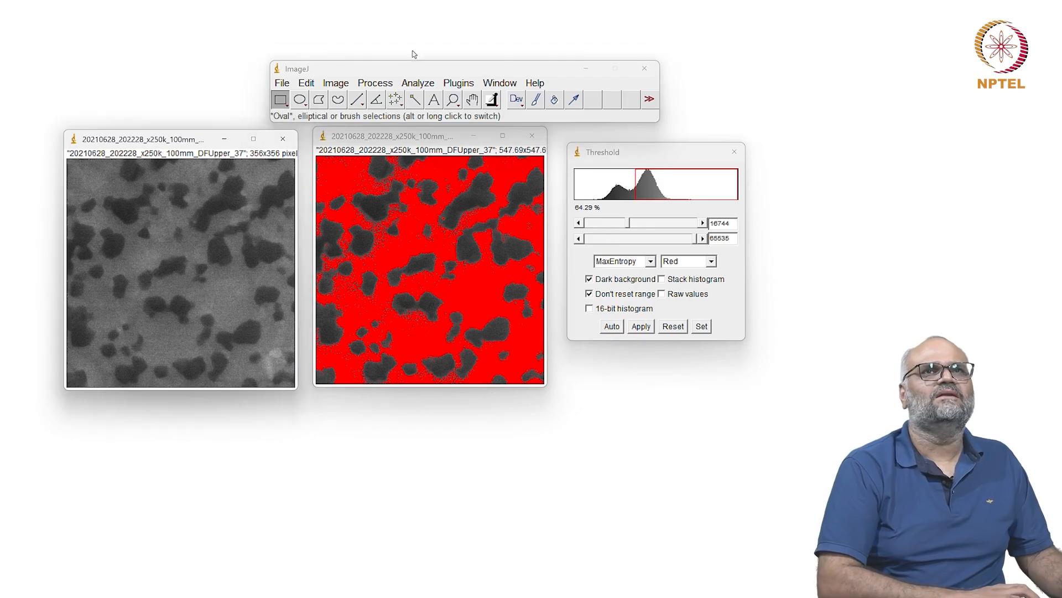
pyautogui.click(420, 83)
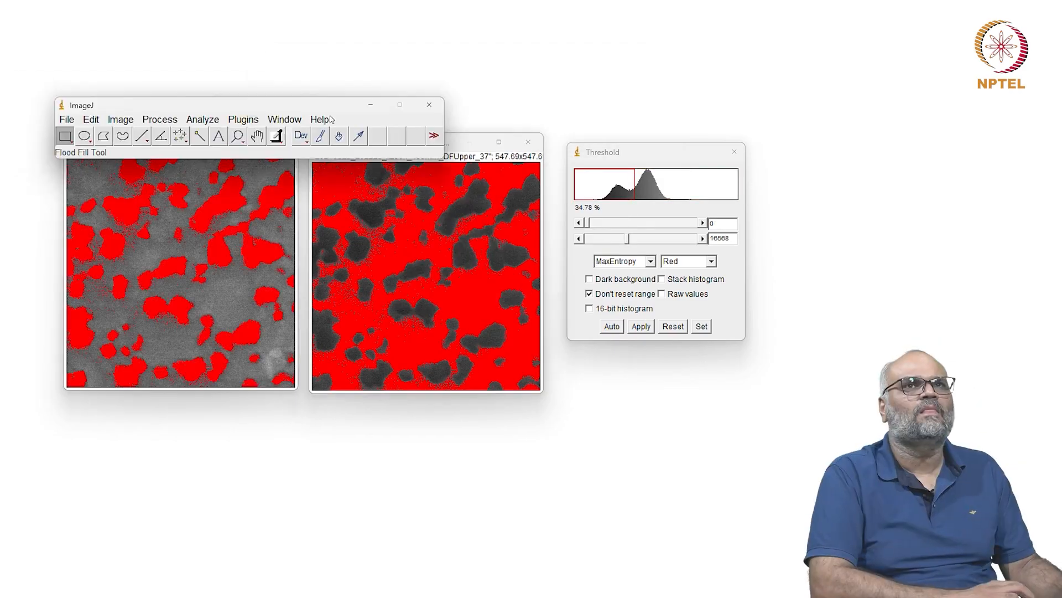
pyautogui.moveTo(233, 100); pyautogui.dragTo(423, 59)
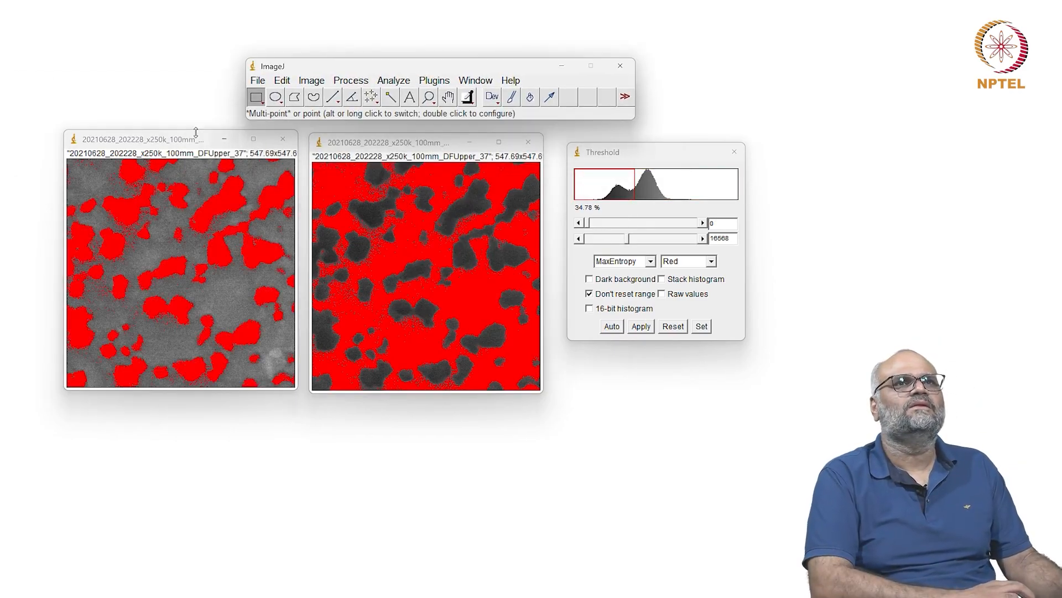
pyautogui.click(393, 80)
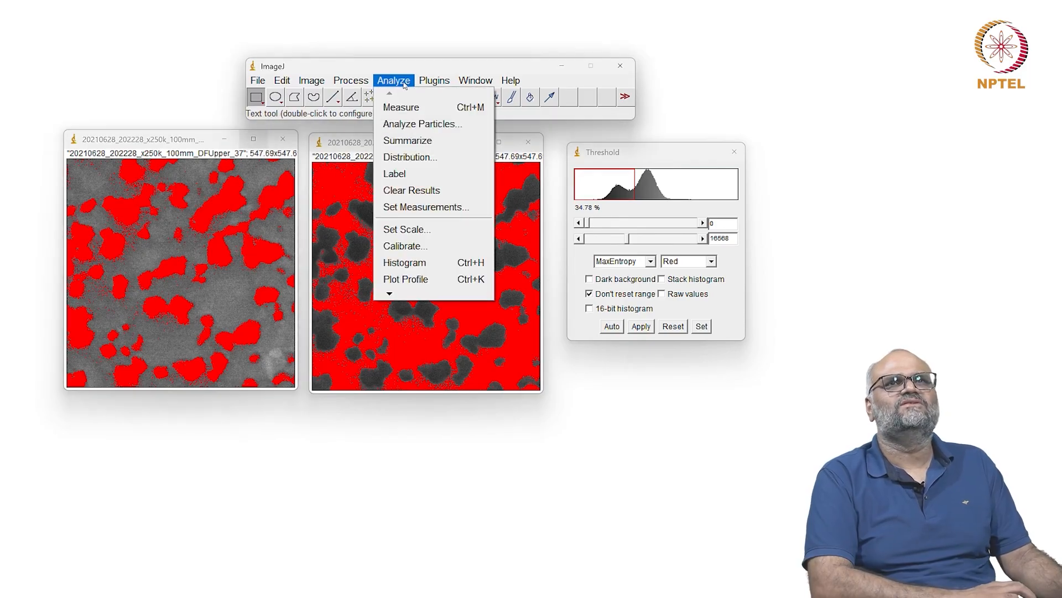
pyautogui.click(413, 125)
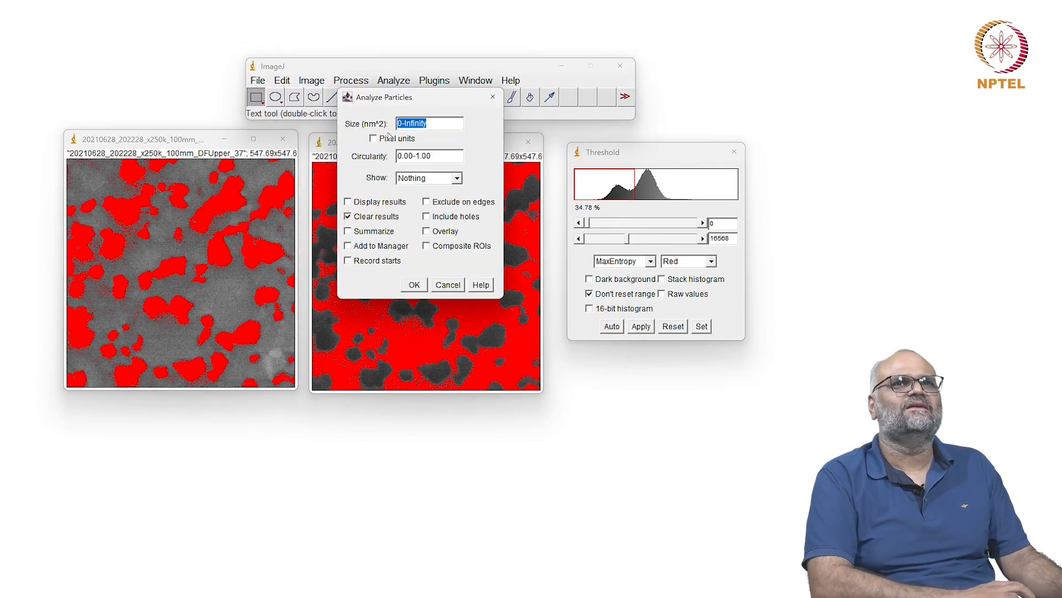
pyautogui.moveTo(445, 98); pyautogui.dragTo(505, 116)
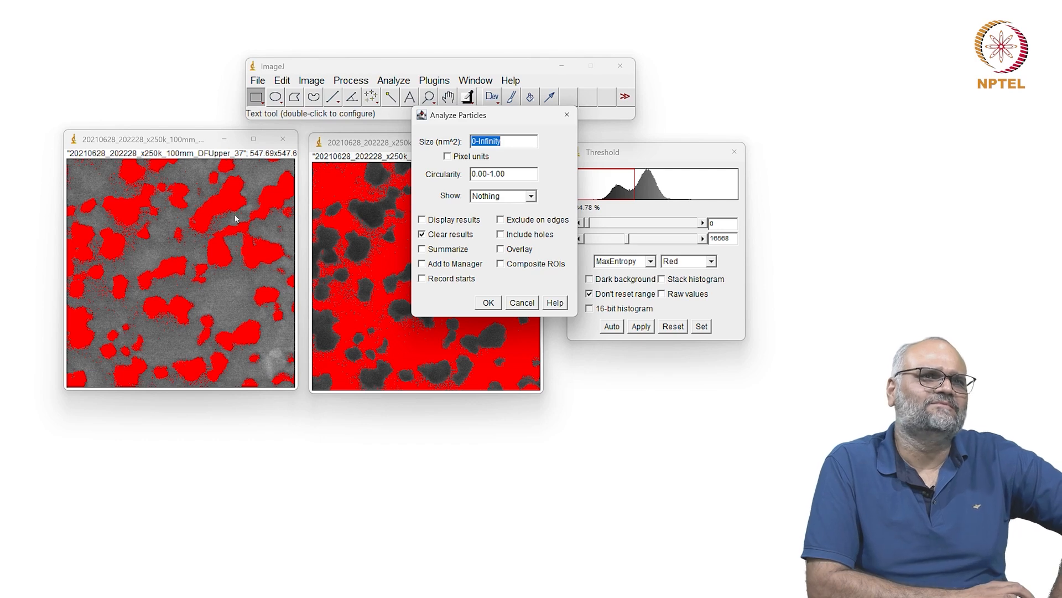
pyautogui.click(474, 142)
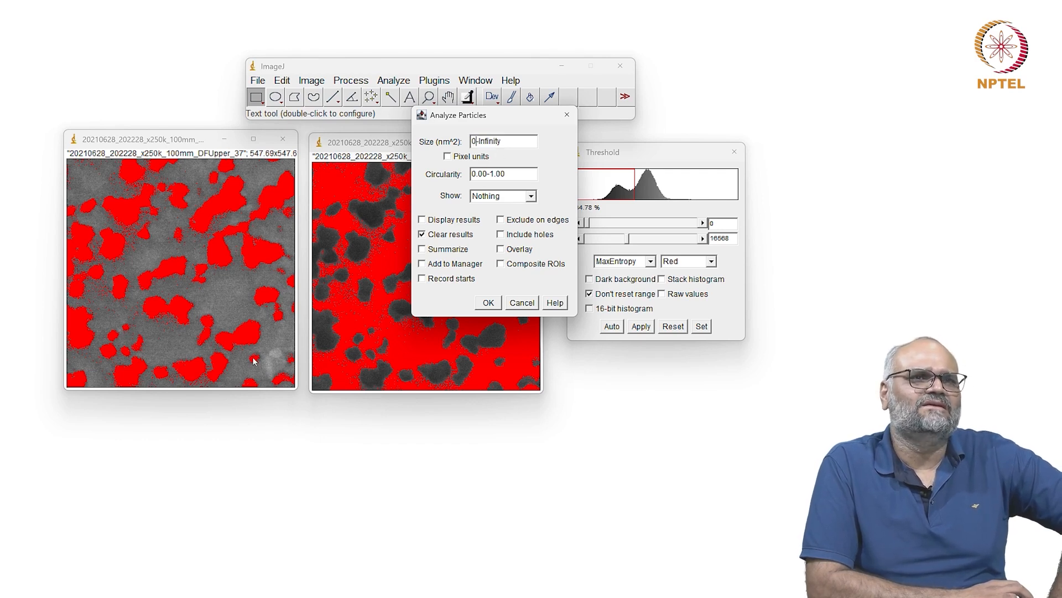
pyautogui.click(526, 304)
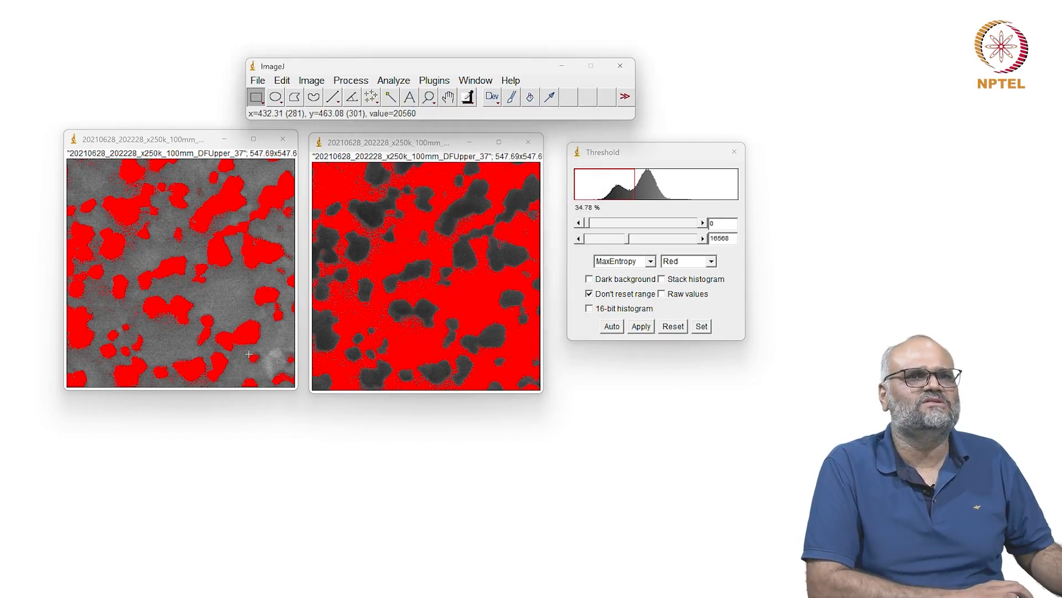
# Outline the small isolated particle near the lower-right corner of the duplicated image with a freehand selection.
pyautogui.click(314, 98)
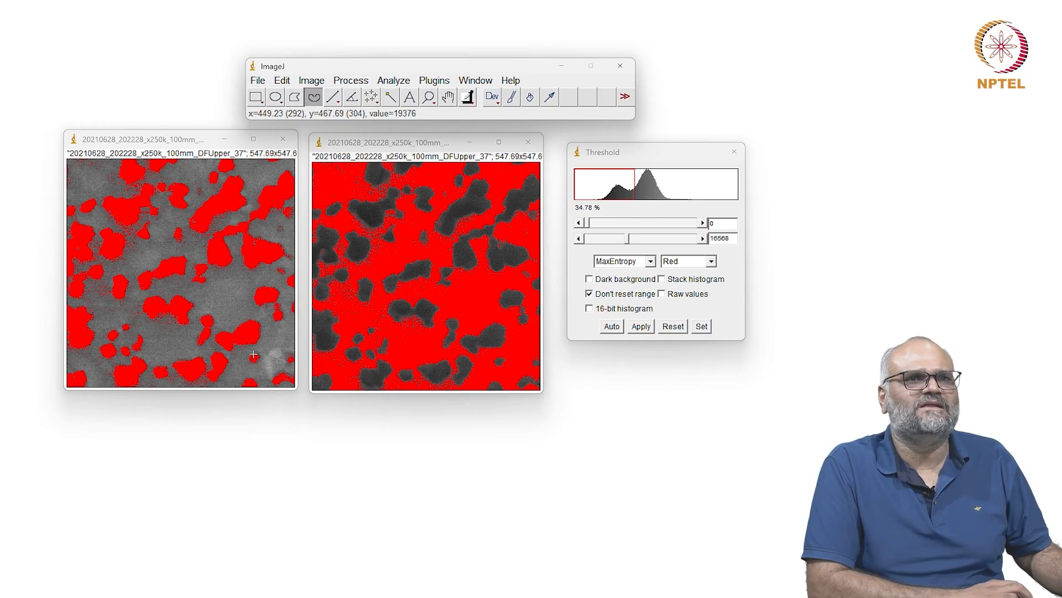
pyautogui.click(253, 354)
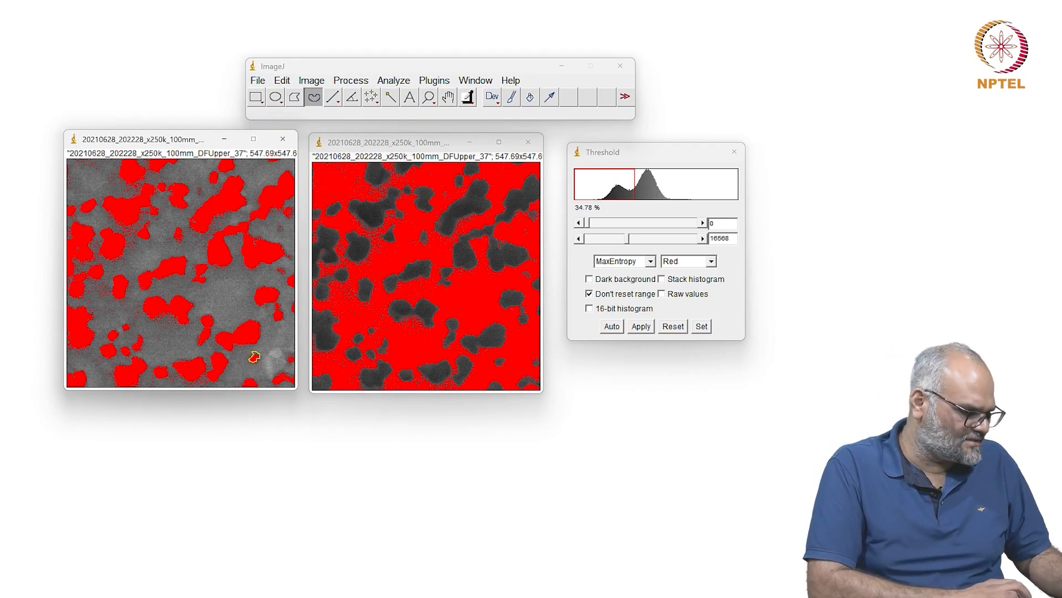
pyautogui.click(379, 71)
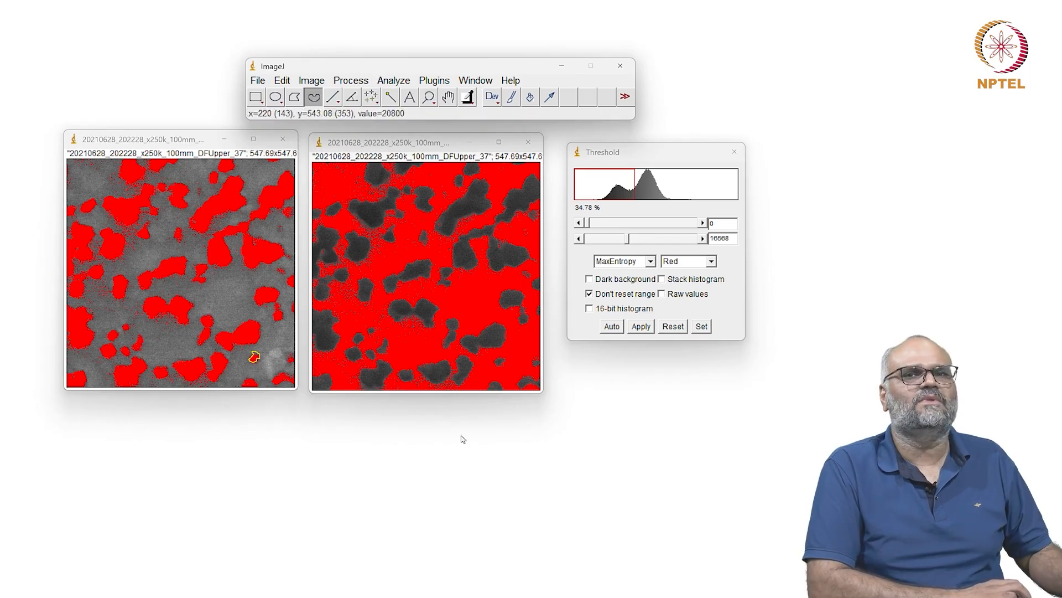
pyautogui.click(577, 465)
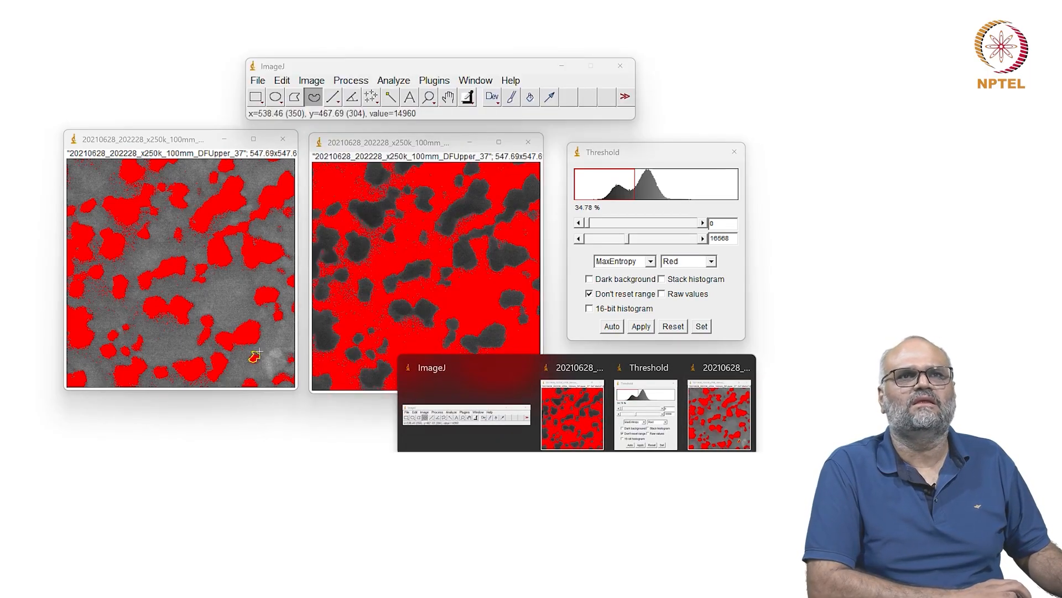
pyautogui.click(257, 347)
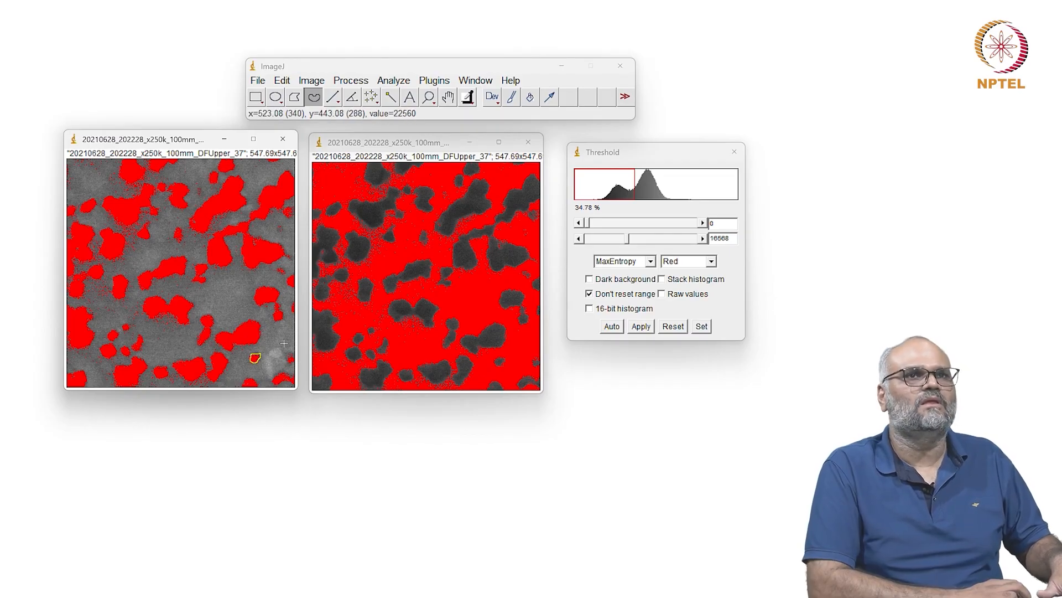
# Measure the area of the outlined small particle, then close the results without saving the measurement.
pyautogui.click(395, 80)
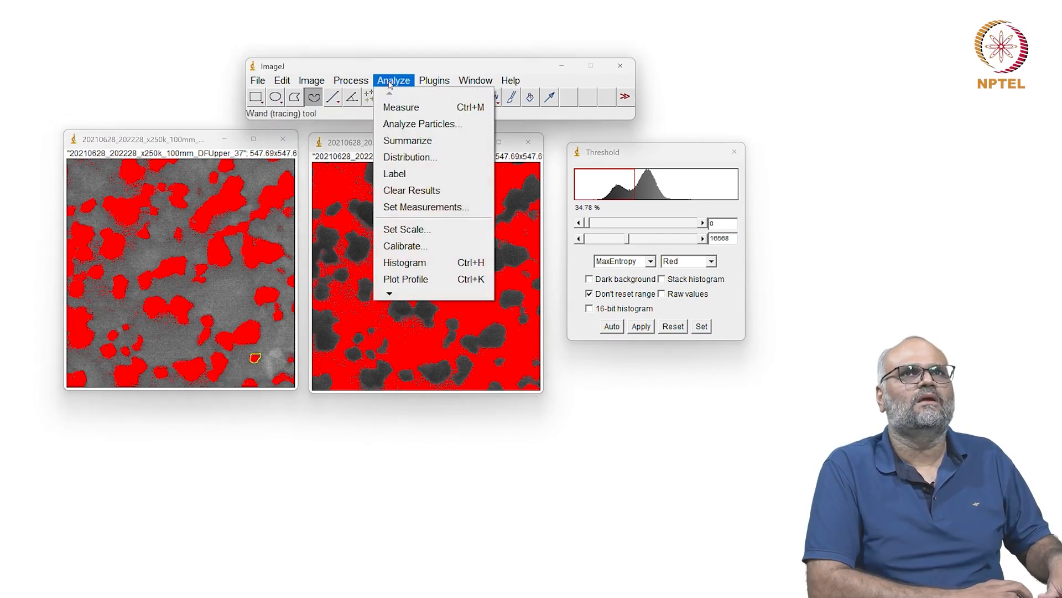
pyautogui.click(405, 108)
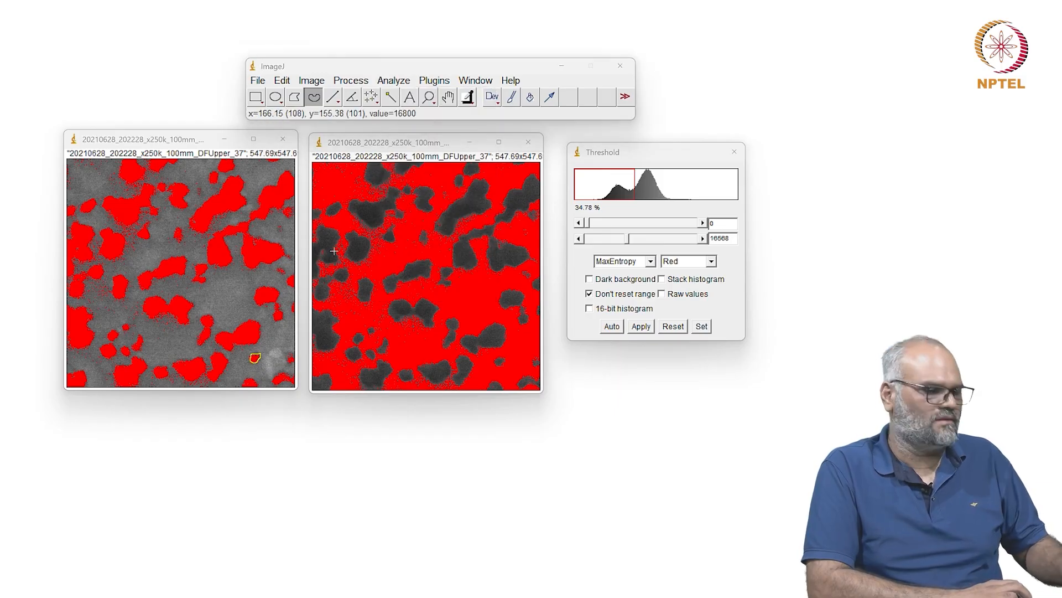
pyautogui.moveTo(1, 86); pyautogui.dragTo(678, 190)
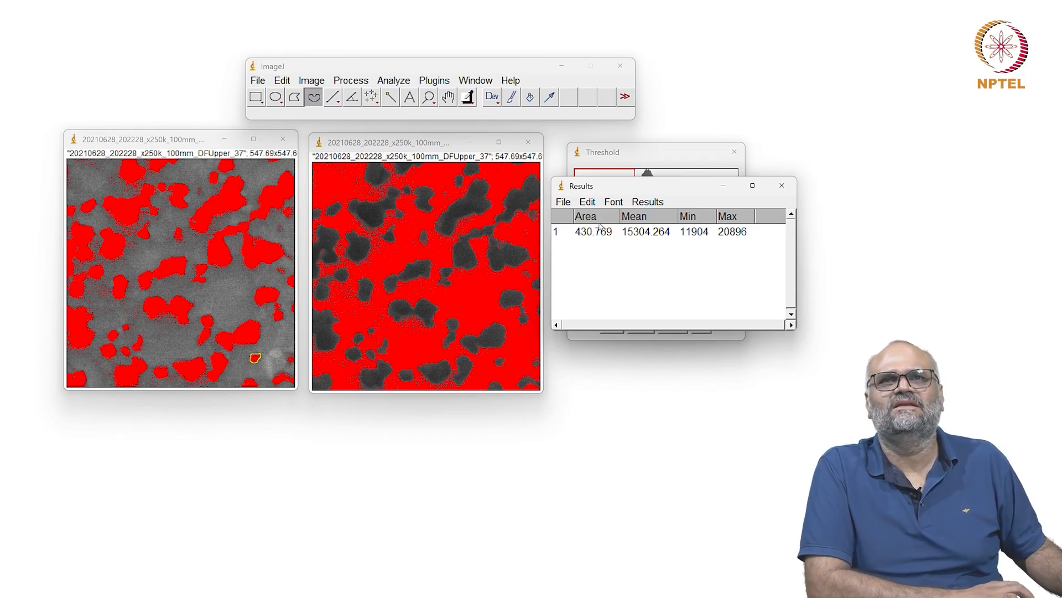
pyautogui.click(780, 188)
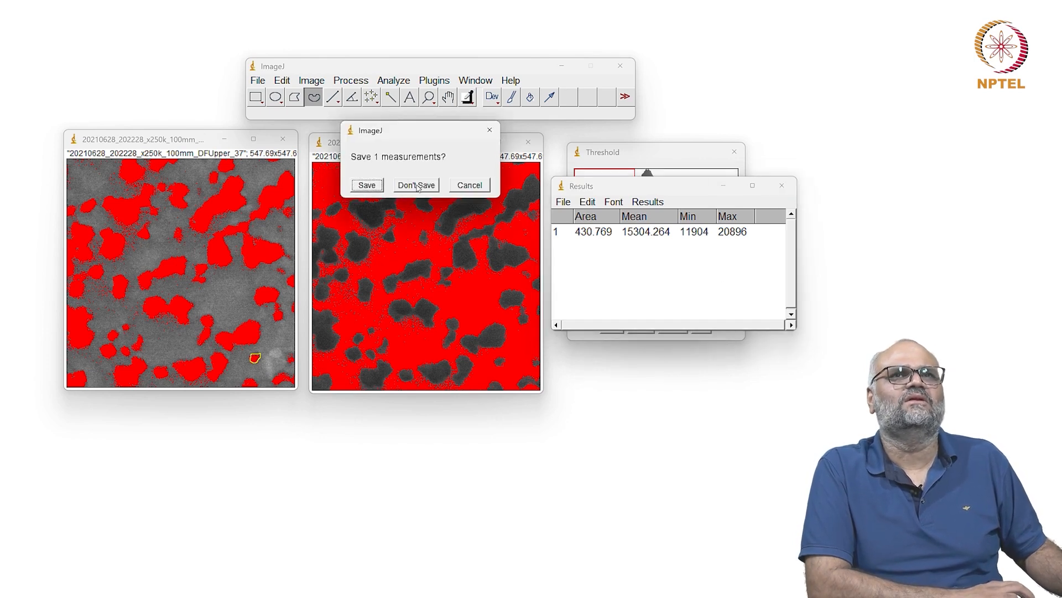
pyautogui.click(416, 185)
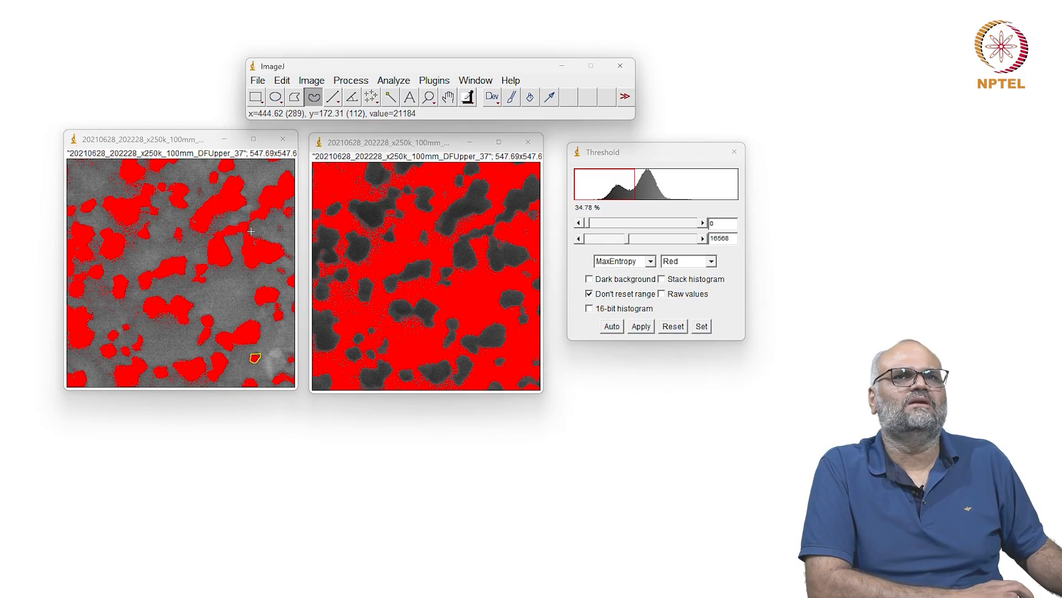
# Start Analyze Particles on the image with red-highlighted particles and set the size range to 10-Infinity nm^2.
pyautogui.click(394, 80)
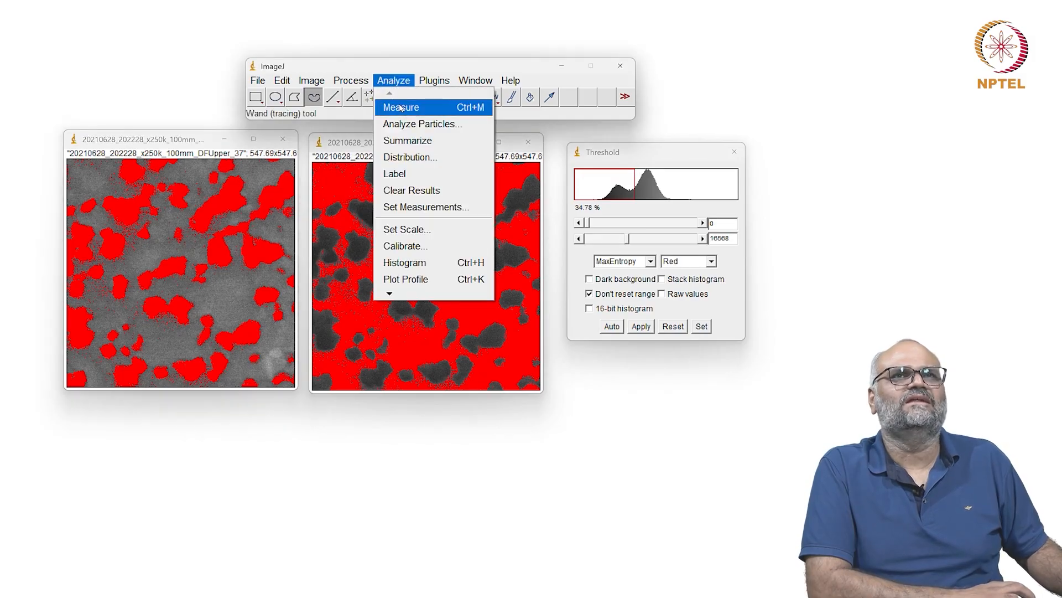
pyautogui.click(404, 125)
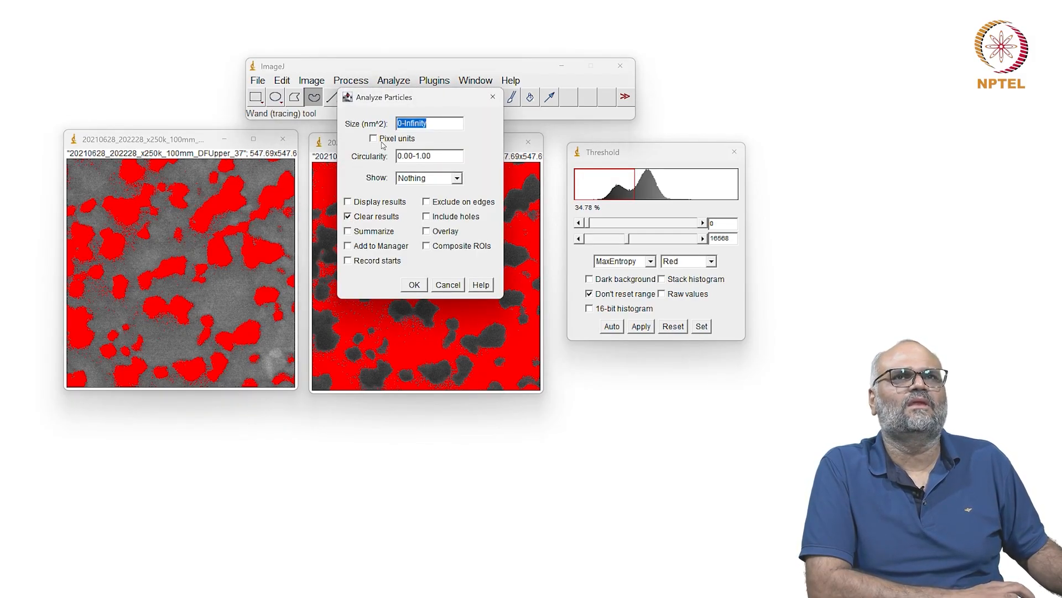
pyautogui.click(407, 157)
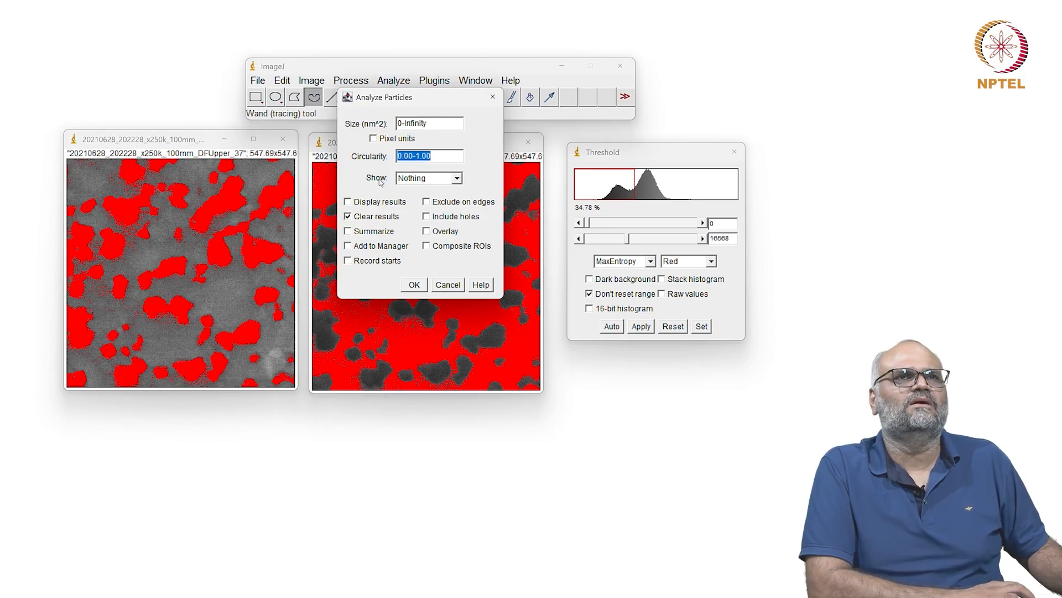
pyautogui.click(414, 156)
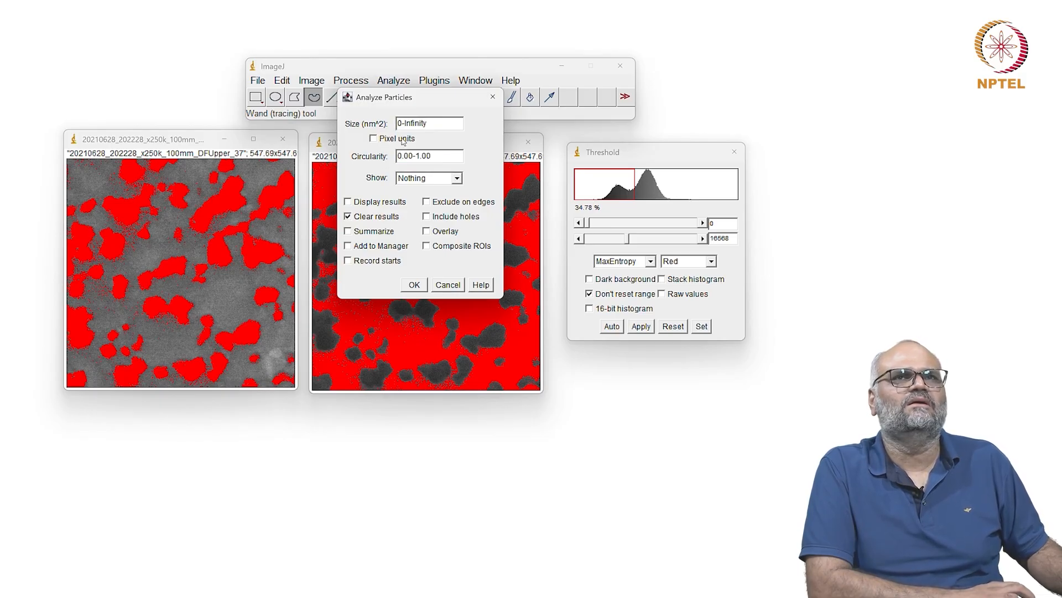
pyautogui.moveTo(402, 123); pyautogui.dragTo(390, 122)
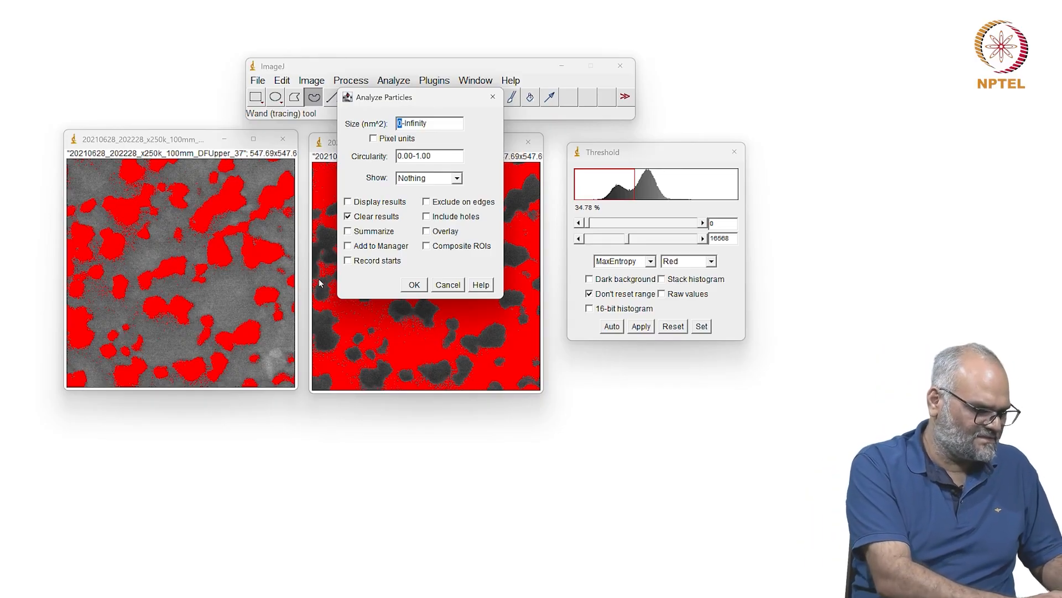
pyautogui.write('10')
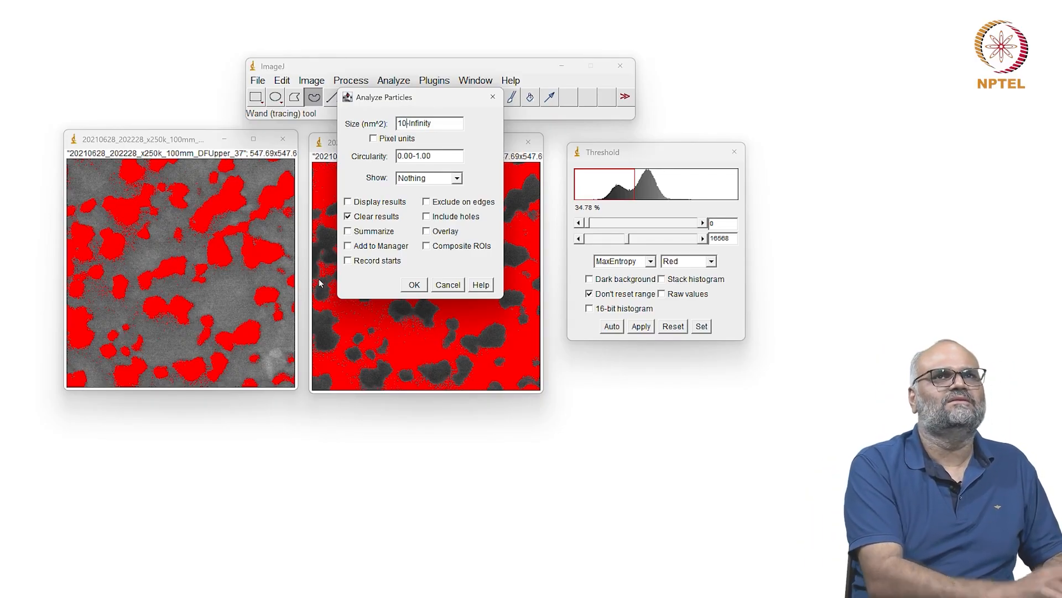
# Run the particle analysis with Outlines as the shown output, and move the resulting drawing over the image with red-highlighted particles.
pyautogui.click(424, 178)
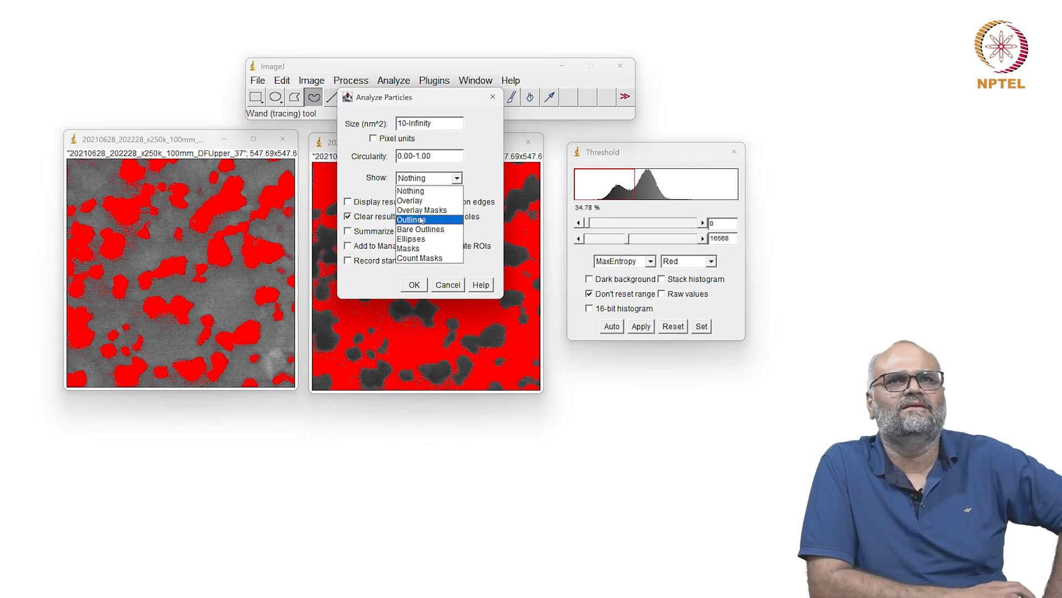
pyautogui.click(410, 200)
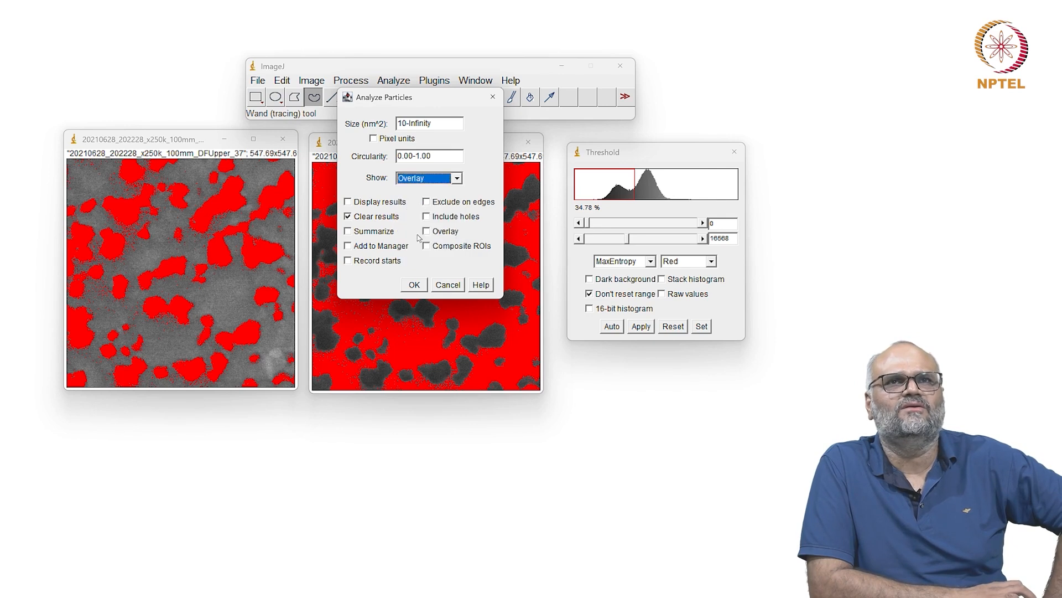
pyautogui.click(416, 180)
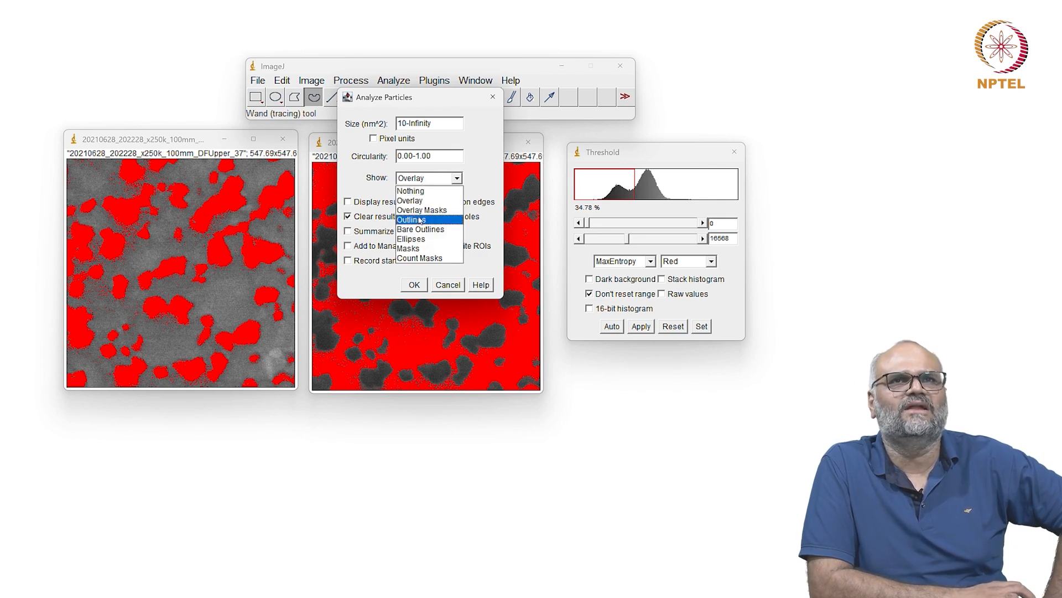
pyautogui.click(419, 220)
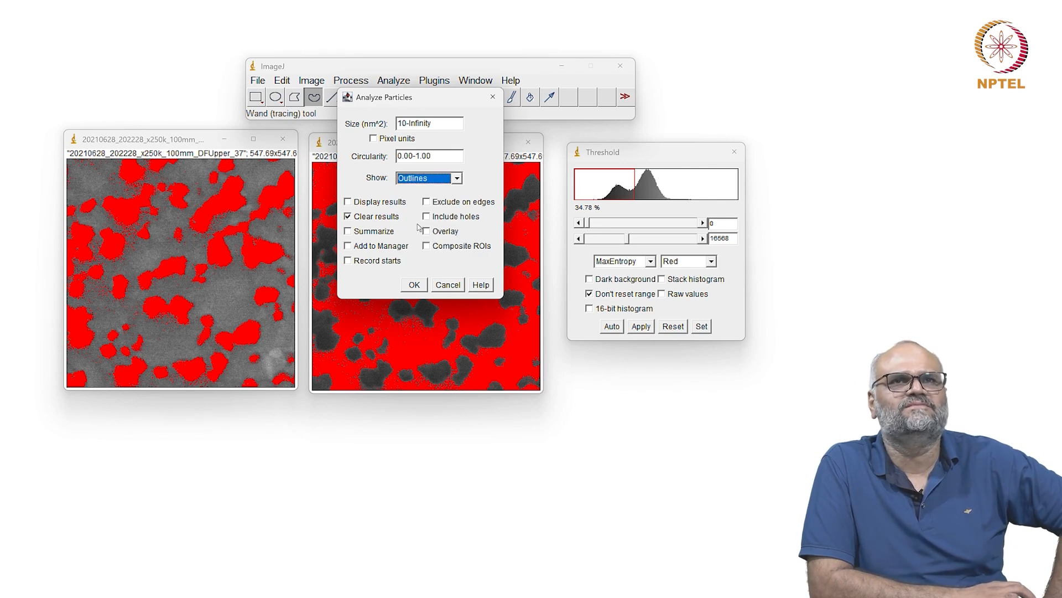
pyautogui.click(415, 285)
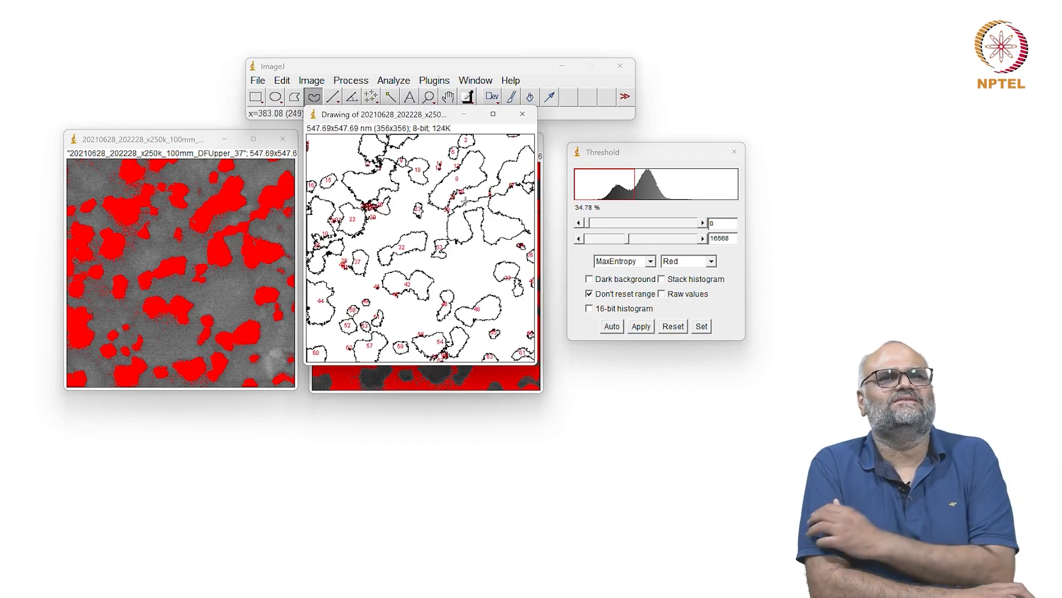
pyautogui.moveTo(430, 118)
pyautogui.mouseDown()
pyautogui.moveTo(55, 135)
pyautogui.moveTo(177, 137)
pyautogui.mouseUp()
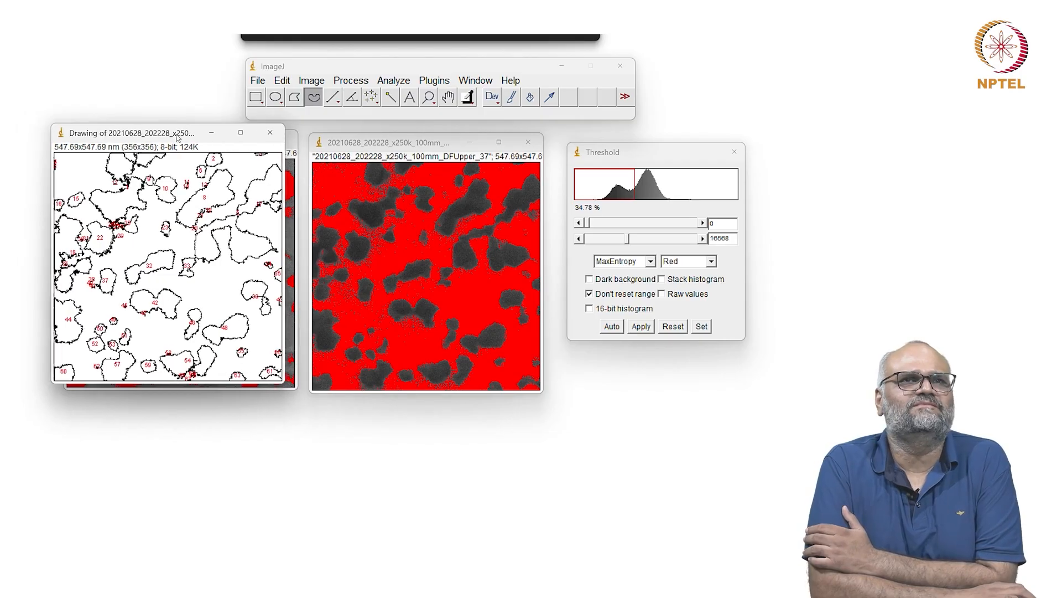